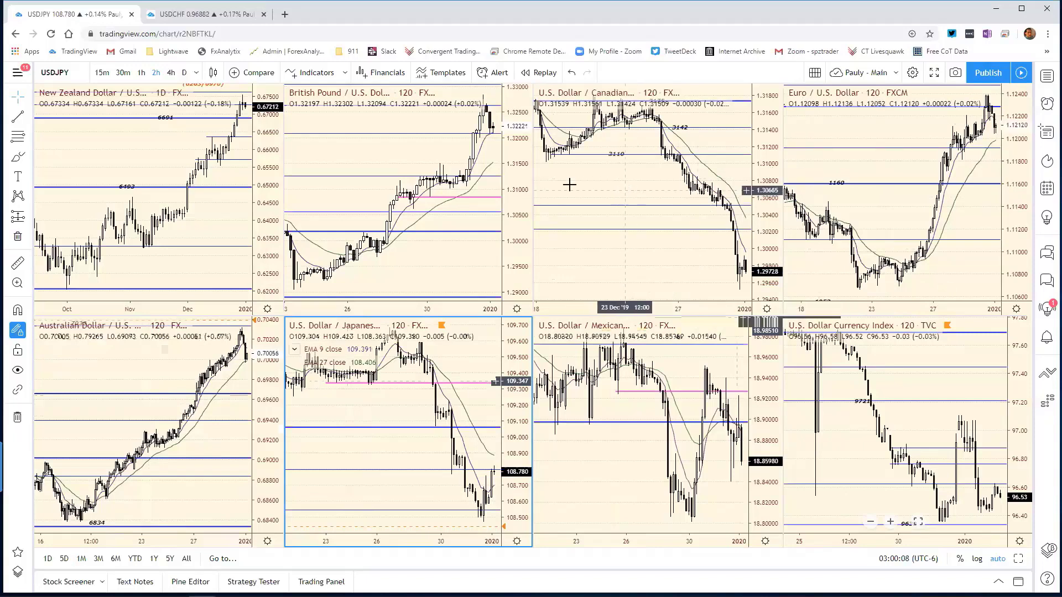
# Step: Select the GBP/USD pane, then make the USD/CAD chart the active pane
pyautogui.click(408, 147)
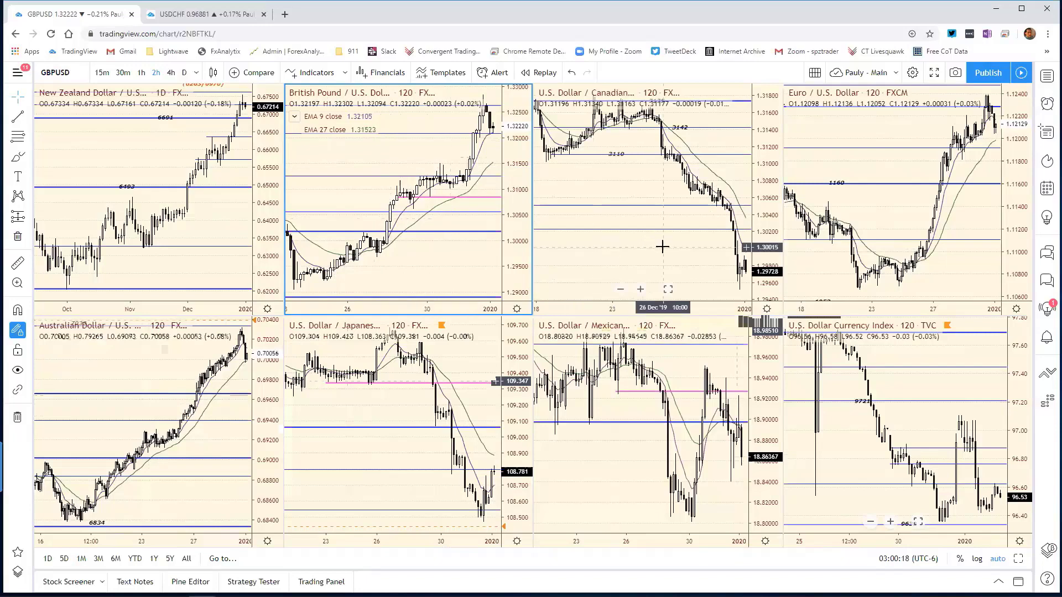
pyautogui.click(694, 196)
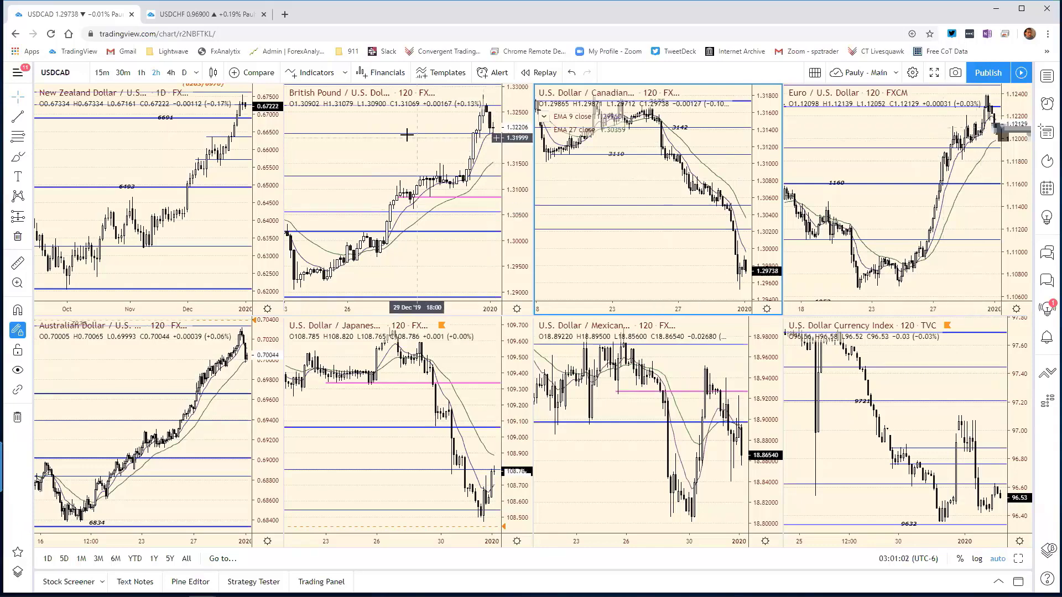
# Step: Put both the USD/CAD and GBP/USD charts on 30-minute bars
pyautogui.write('30')
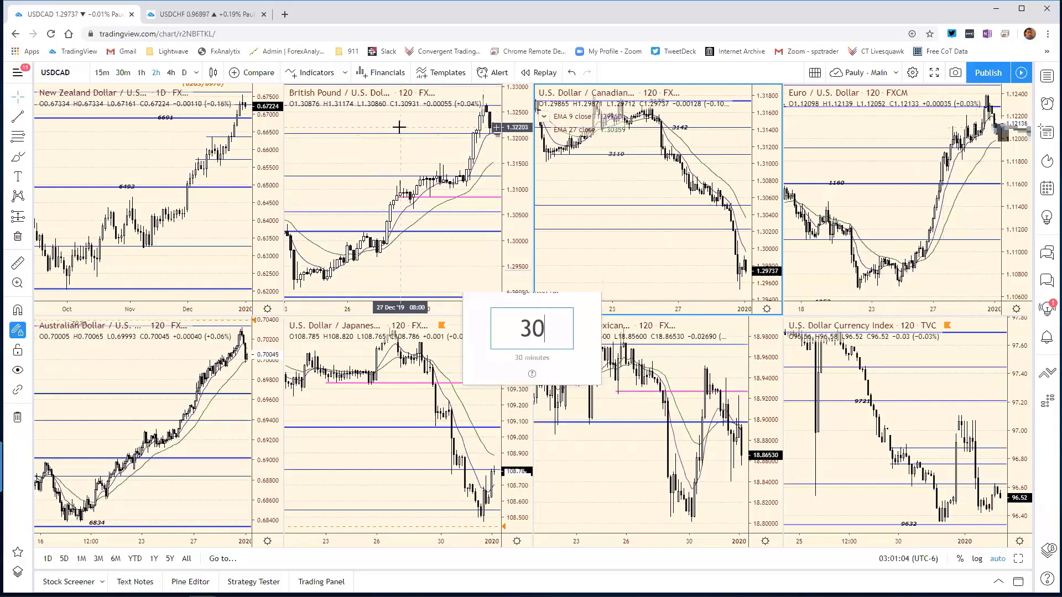
pyautogui.press('Return')
pyautogui.click(378, 111)
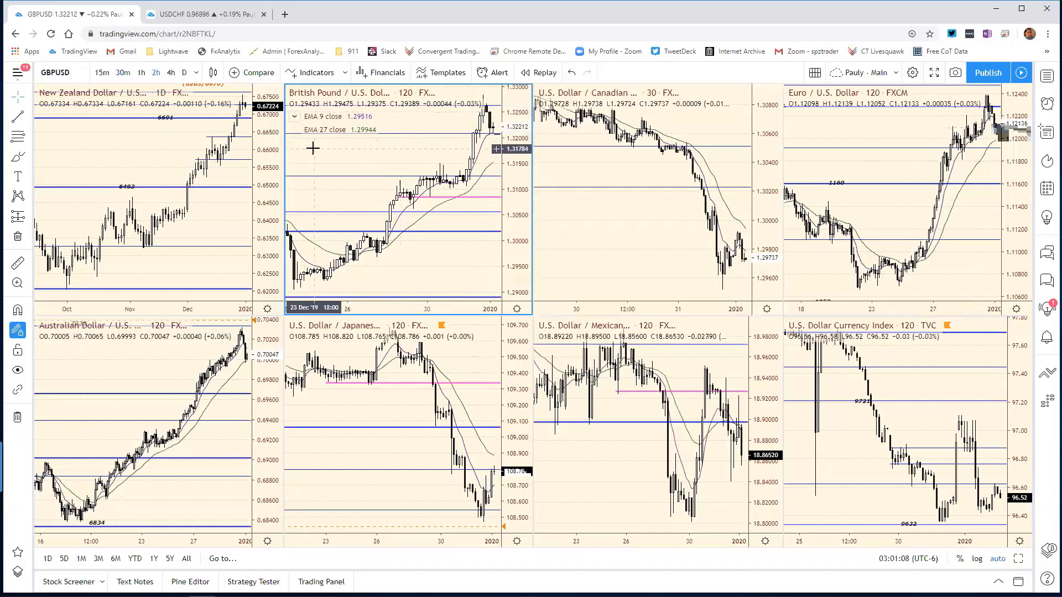
pyautogui.write('30')
pyautogui.press('Return')
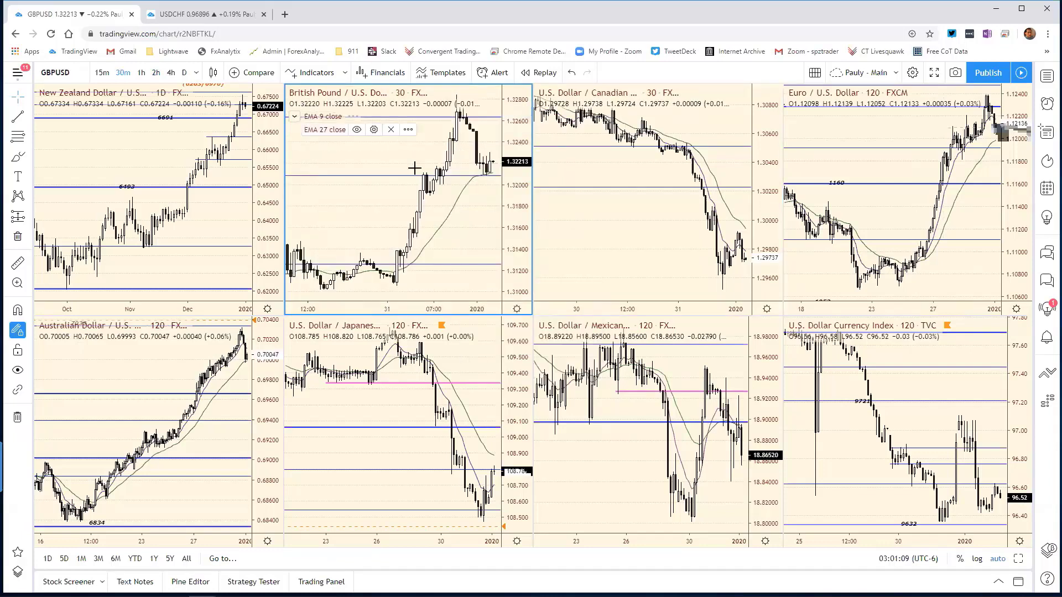
# Step: Switch GBP/USD to 5-minute bars and compress the time axis to show more history
pyautogui.press(',')
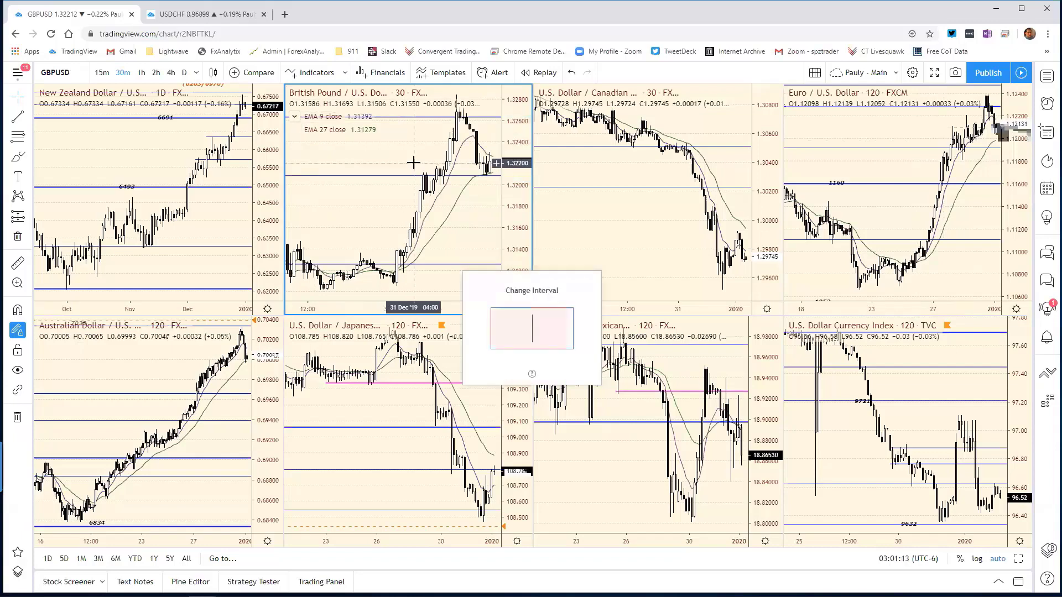
pyautogui.write('5')
pyautogui.press('Return')
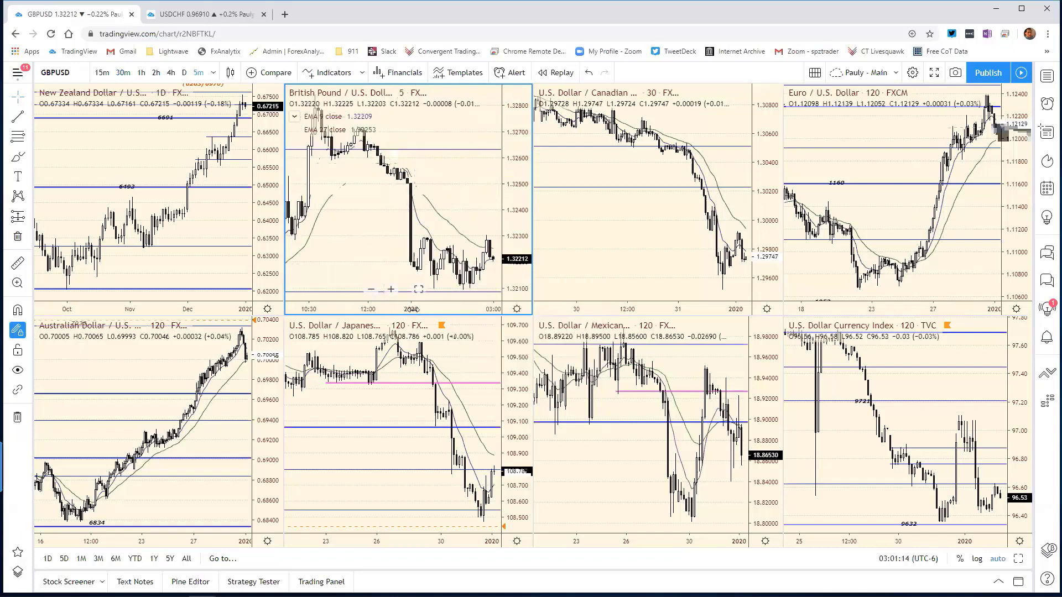
pyautogui.moveTo(412, 309); pyautogui.dragTo(436, 309)
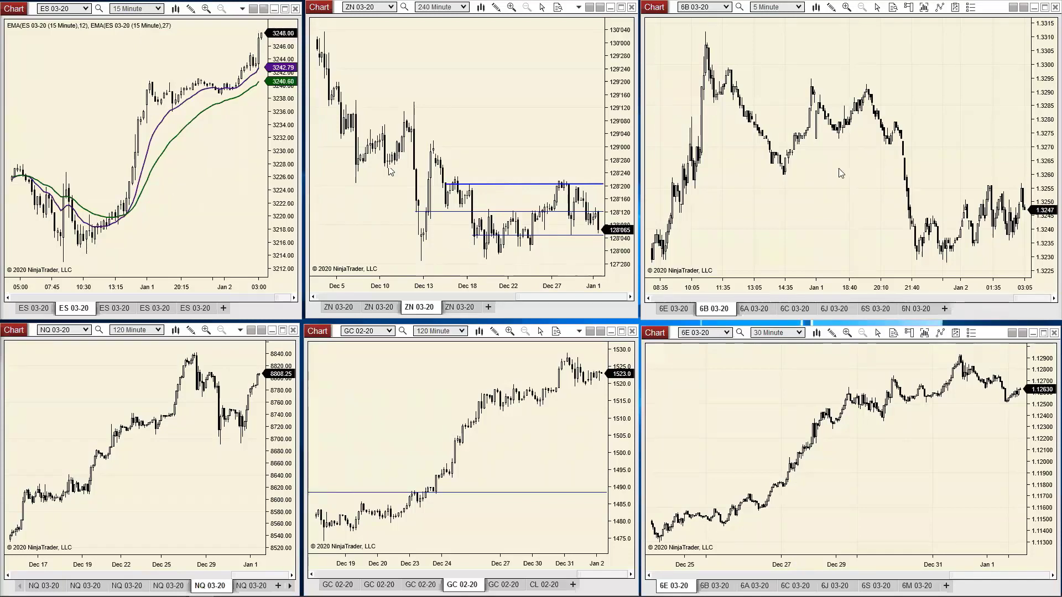
# Step: Zoom the NinjaTrader 6B chart in on its latest bars, then return to TradingView
pyautogui.click(864, 290)
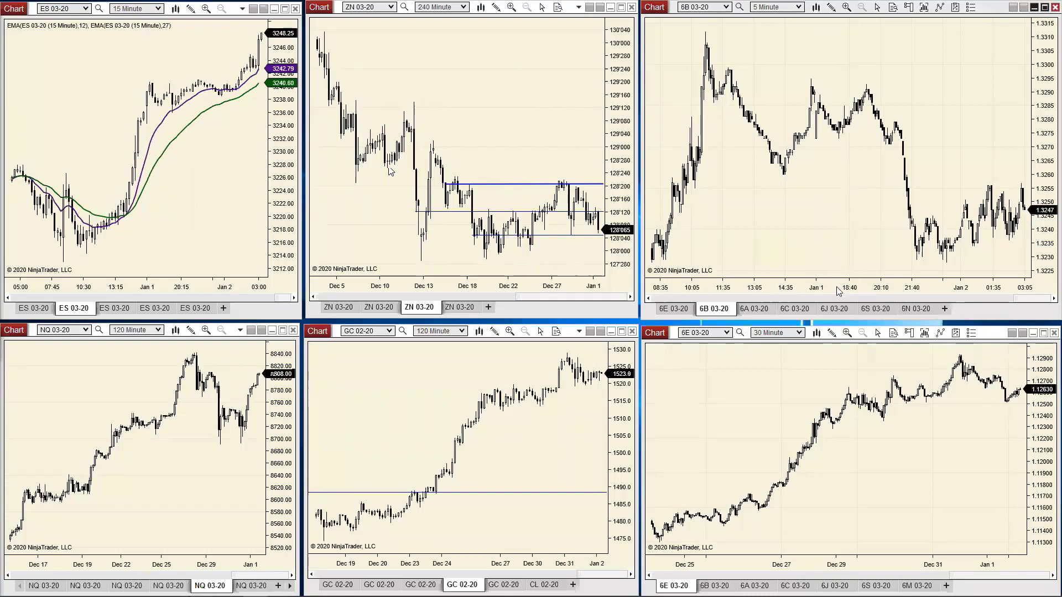
pyautogui.moveTo(852, 292); pyautogui.dragTo(810, 291)
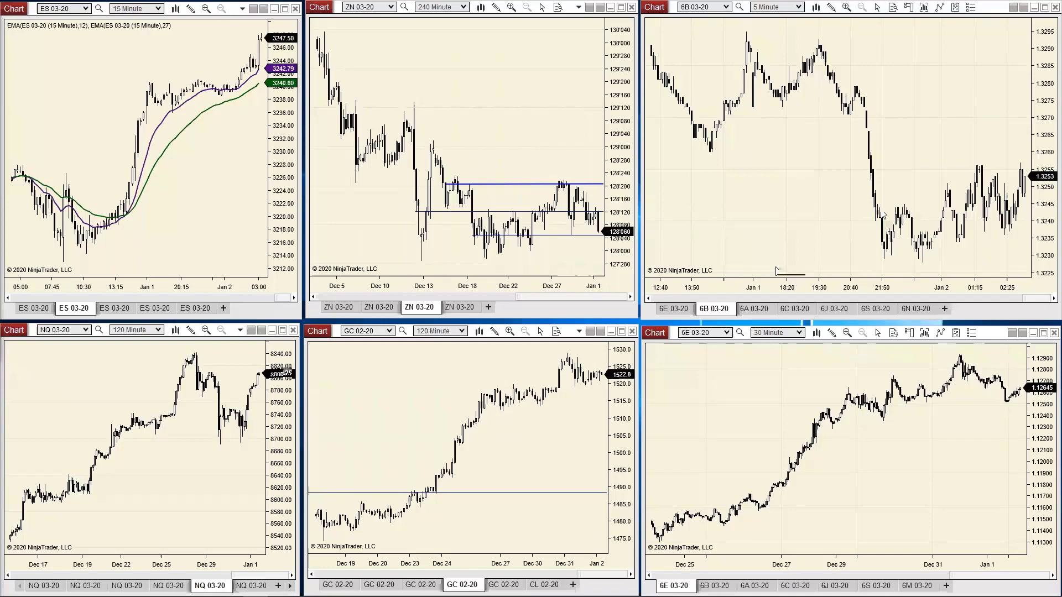
pyautogui.hotkey('alt', 'Tab')
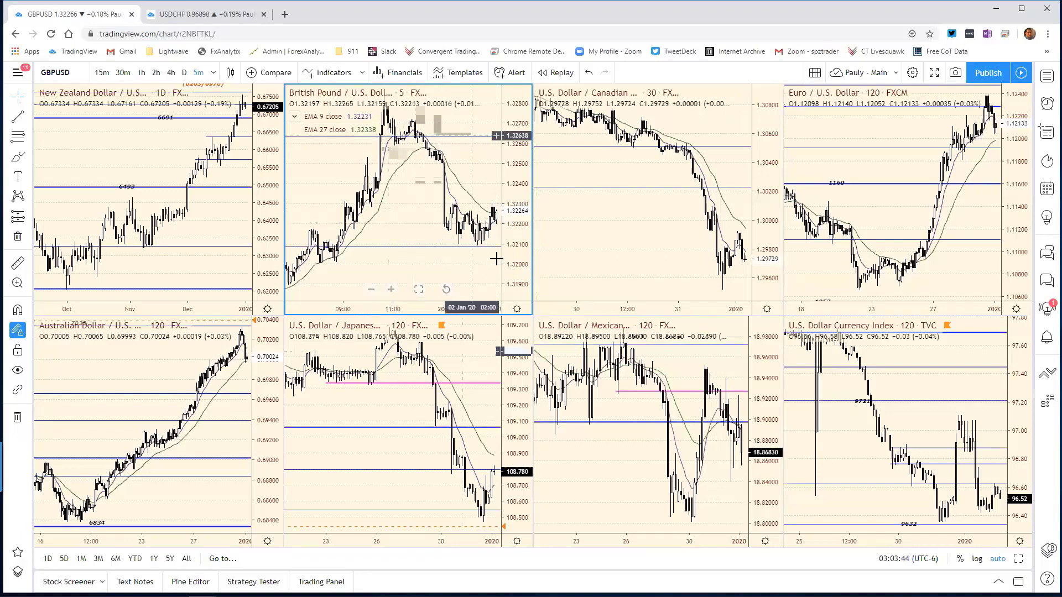
# Step: Set GBP/USD to 30-minute bars and switch EUR/USD to 5-minute bars
pyautogui.write('30')
pyautogui.press('Return')
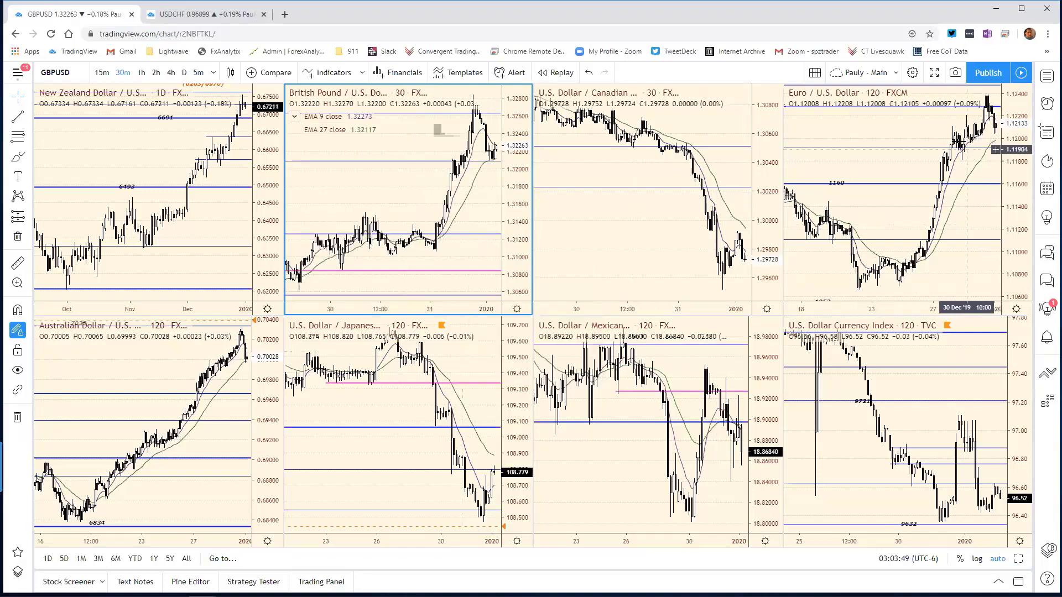
pyautogui.click(901, 139)
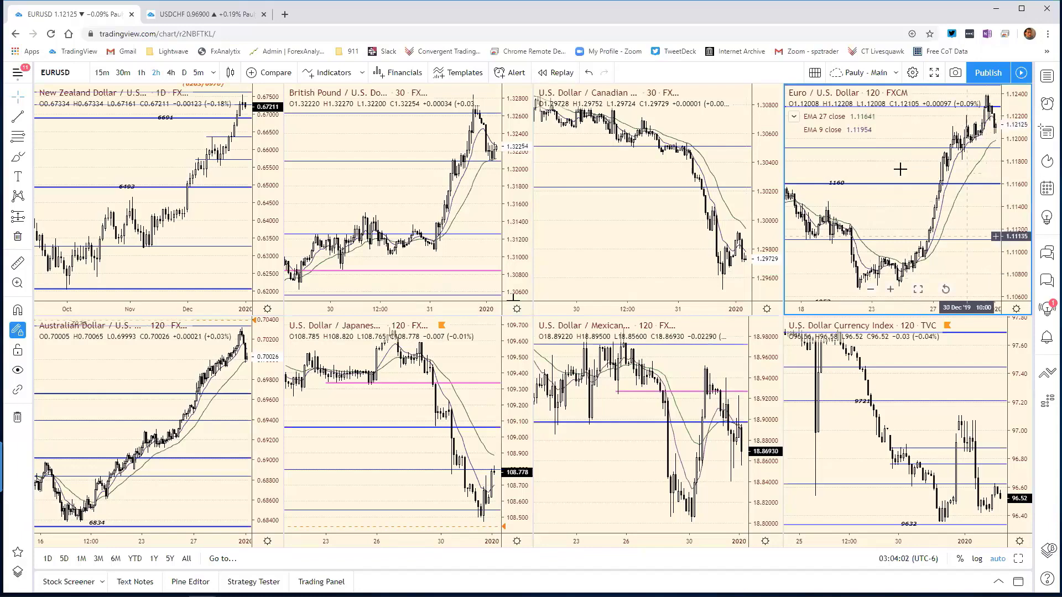
pyautogui.press('5')
pyautogui.press('Return')
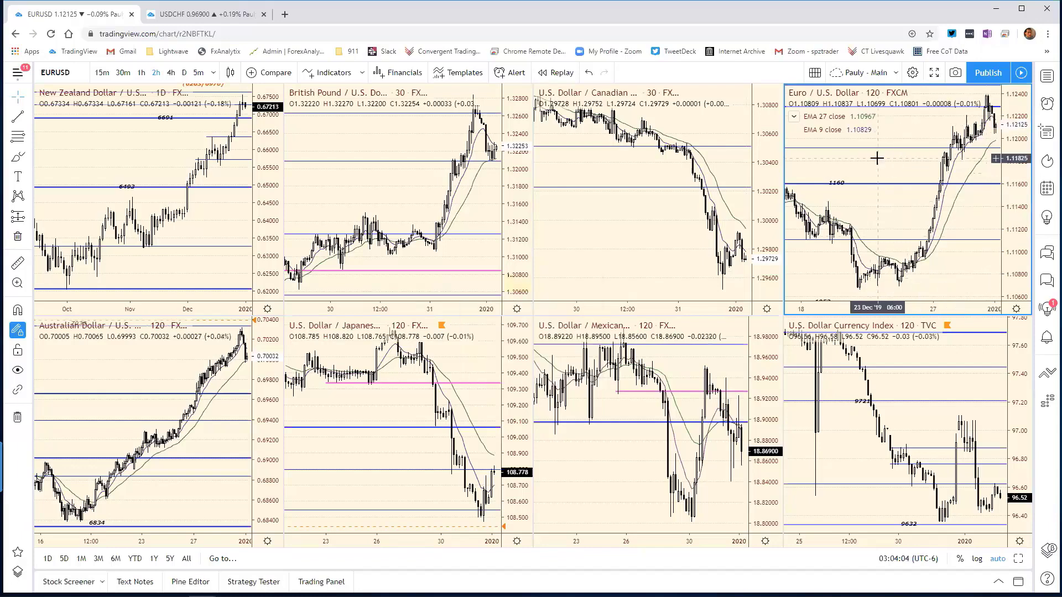
# Step: Change EUR/USD to 30-minute bars and bring up the economic events calendar
pyautogui.moveTo(950, 293)
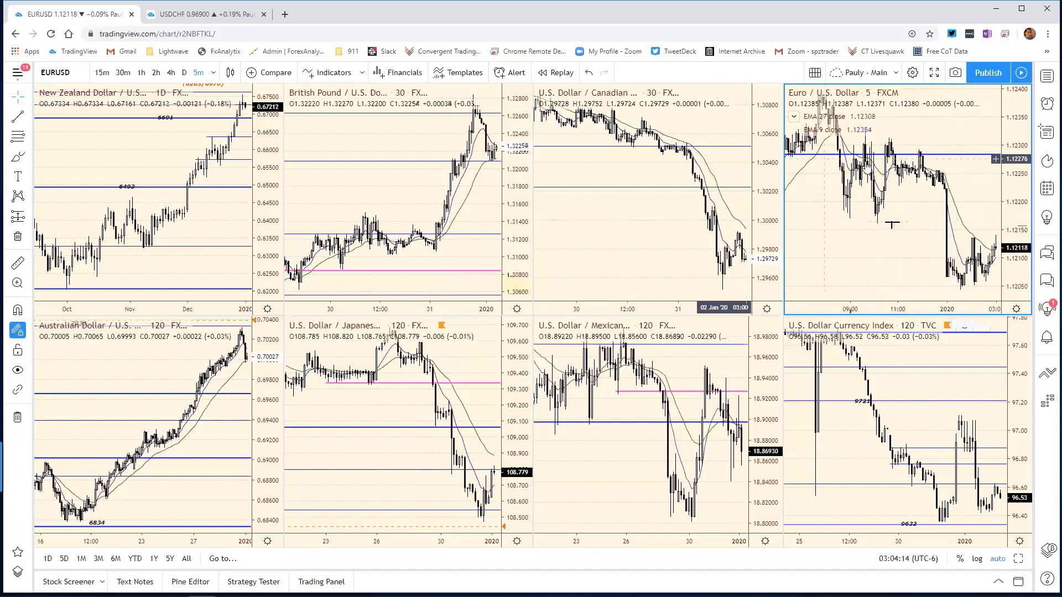
pyautogui.write('30')
pyautogui.press('Return')
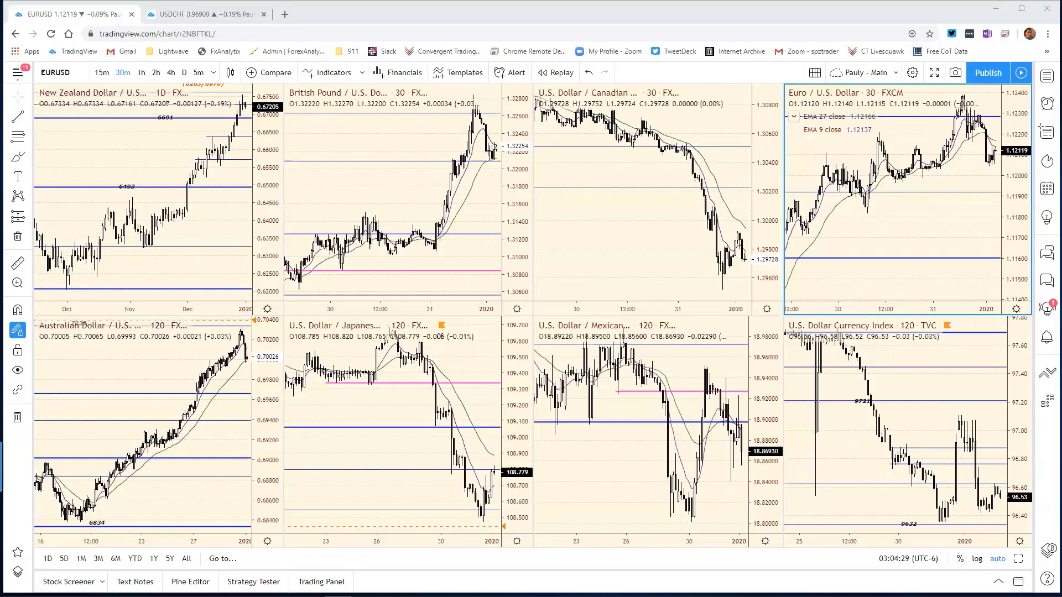
pyautogui.hotkey('alt', 'Tab')
# Step: Move the Economic Events window to screen centre and scroll through the 2 Jan releases
pyautogui.moveTo(285, 28); pyautogui.dragTo(661, 80)
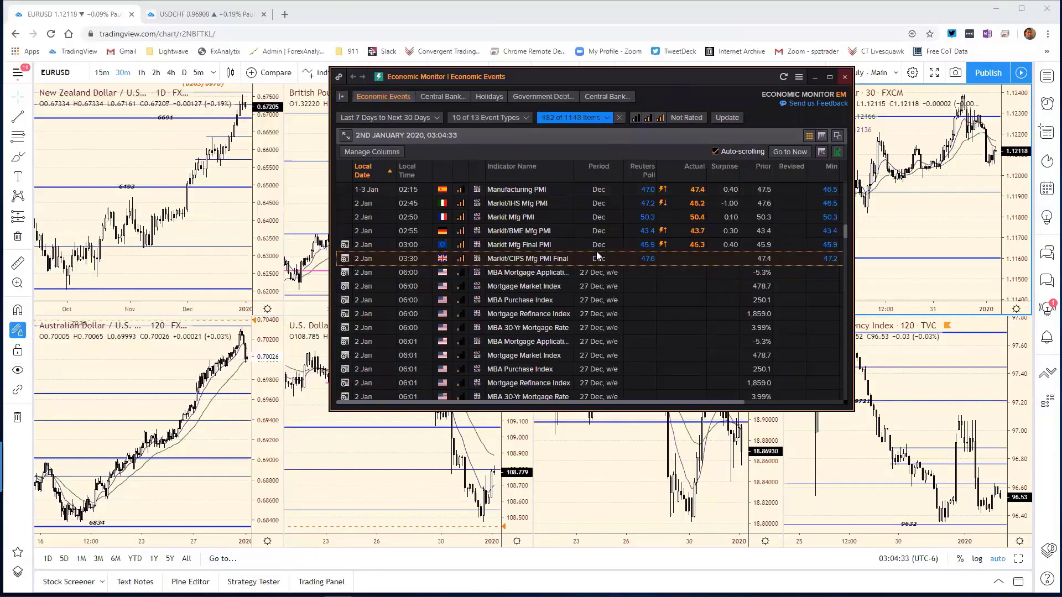
pyautogui.scroll(2, 595, 254)
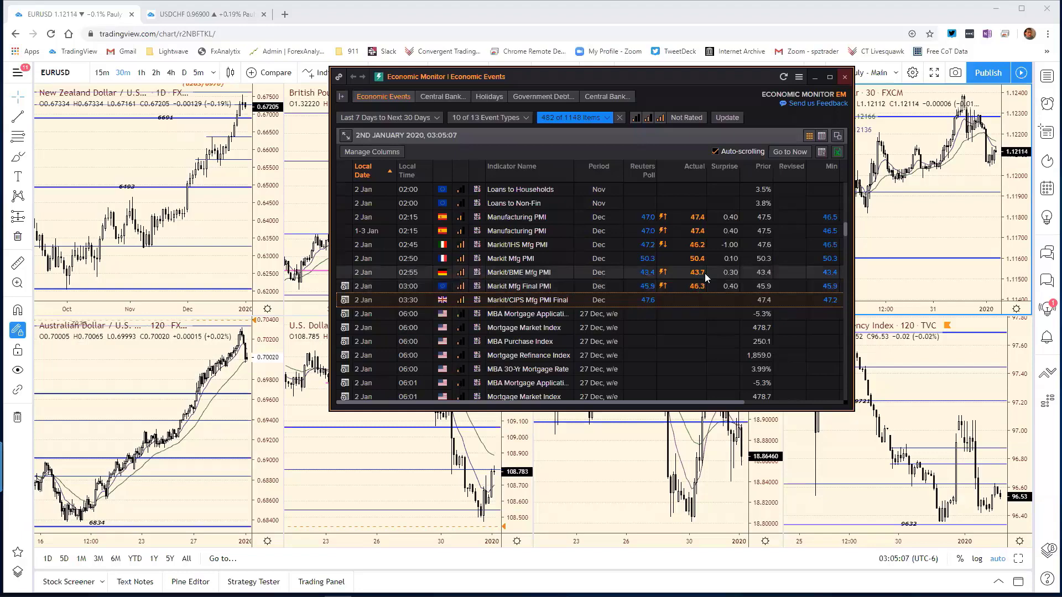
pyautogui.scroll(-1, 664, 277)
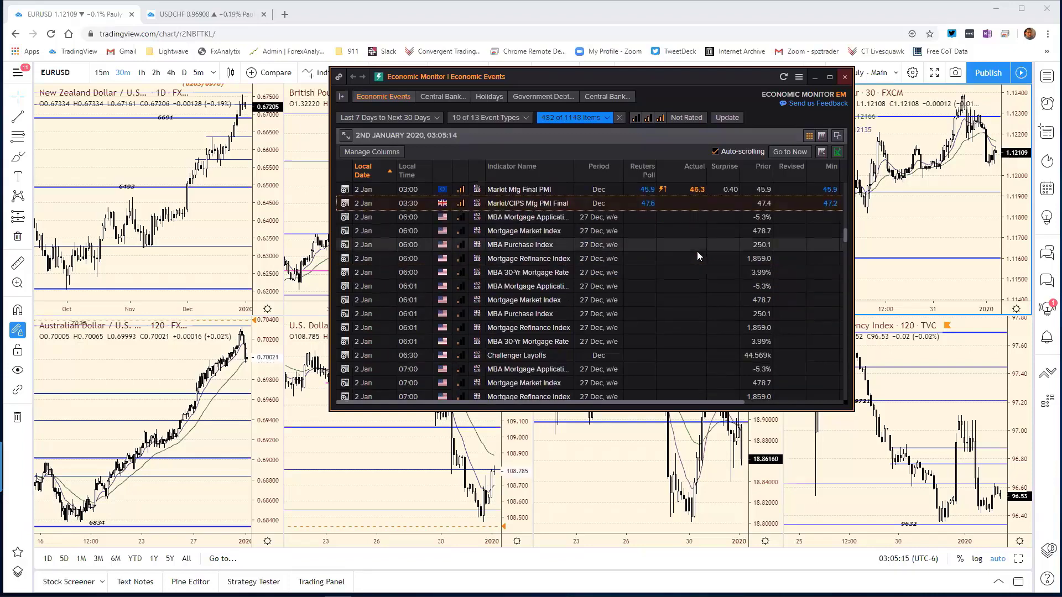
pyautogui.scroll(-1, 685, 250)
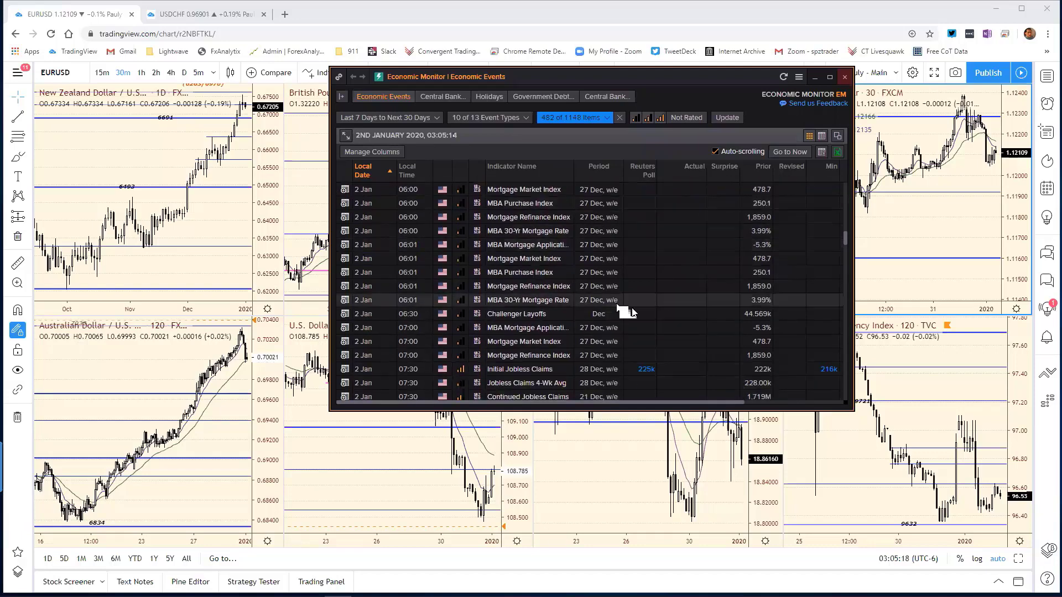
pyautogui.scroll(-2, 640, 308)
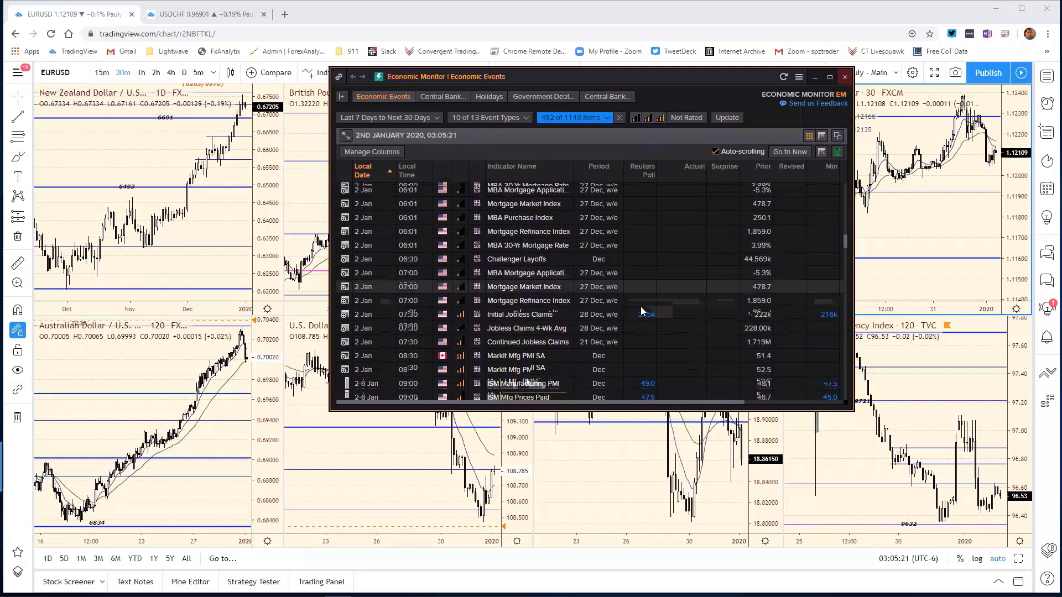
pyautogui.scroll(-2, 641, 310)
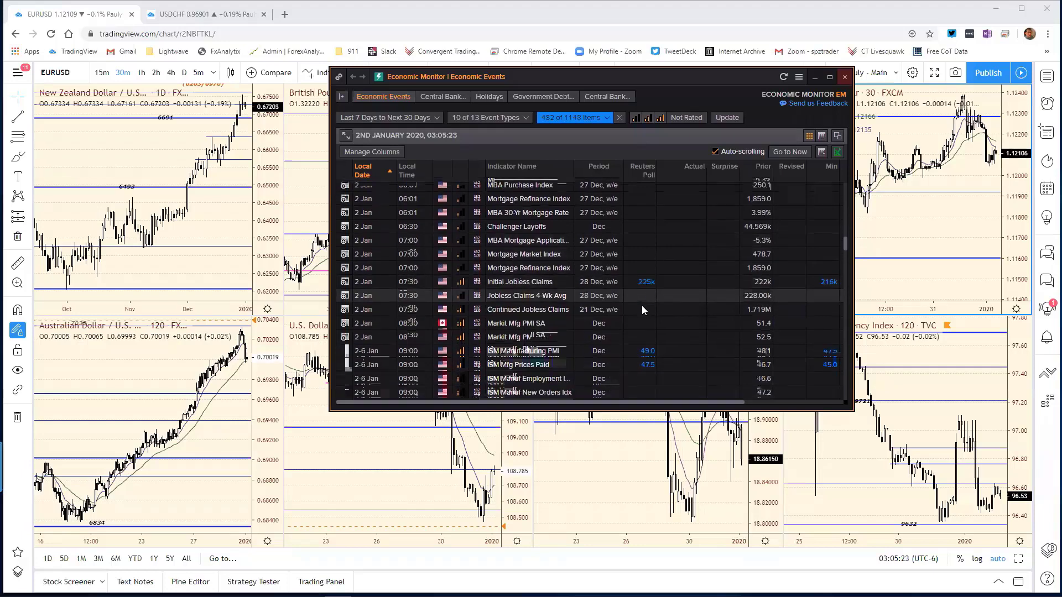
pyautogui.scroll(-1, 643, 309)
pyautogui.scroll(-1, 641, 303)
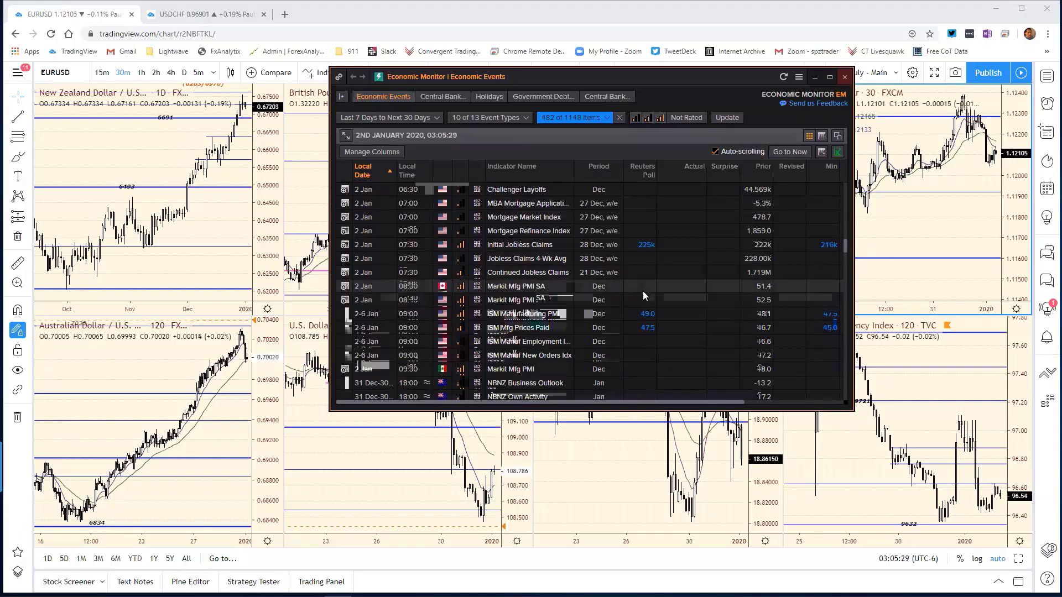
pyautogui.scroll(-1, 644, 296)
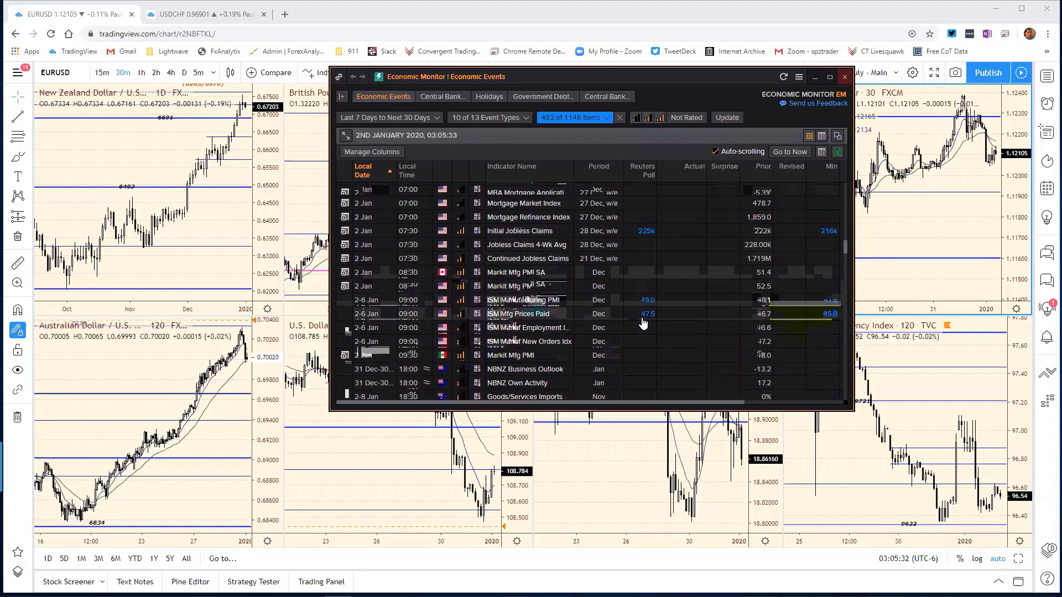
pyautogui.scroll(-2, 643, 321)
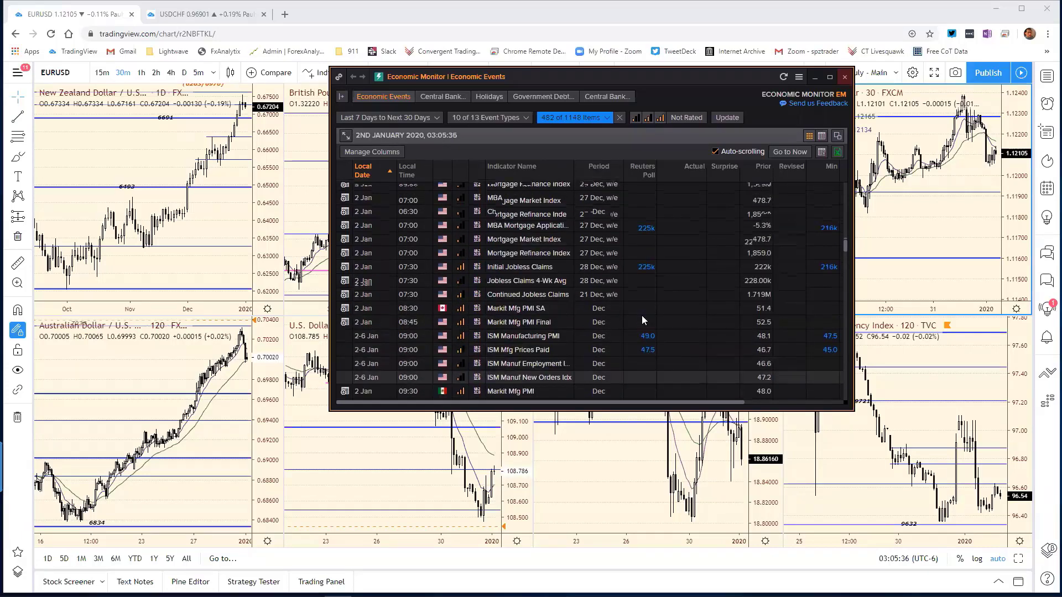
pyautogui.scroll(5, 642, 320)
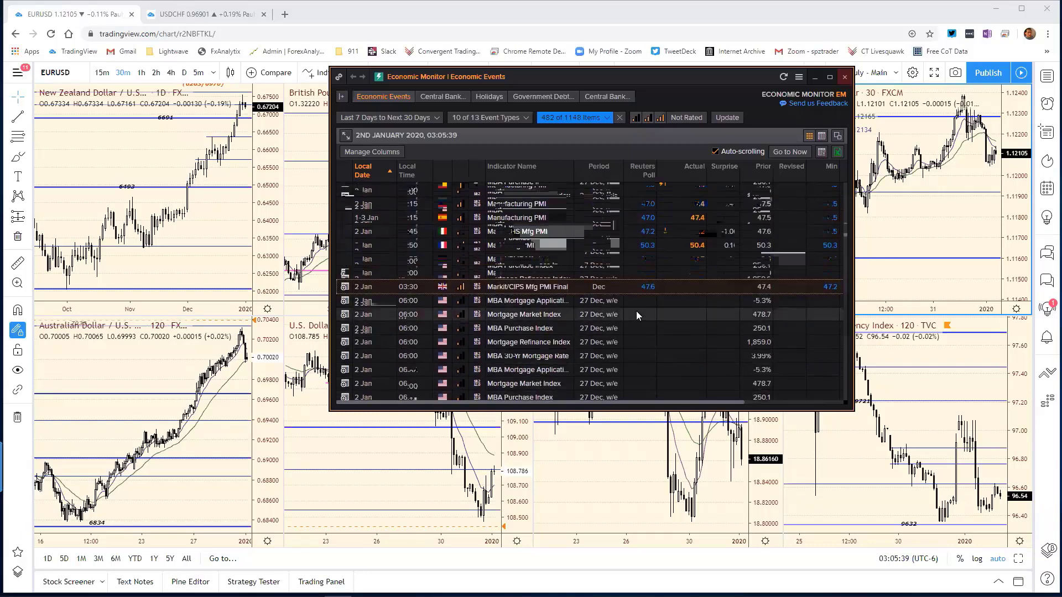
pyautogui.scroll(3, 643, 276)
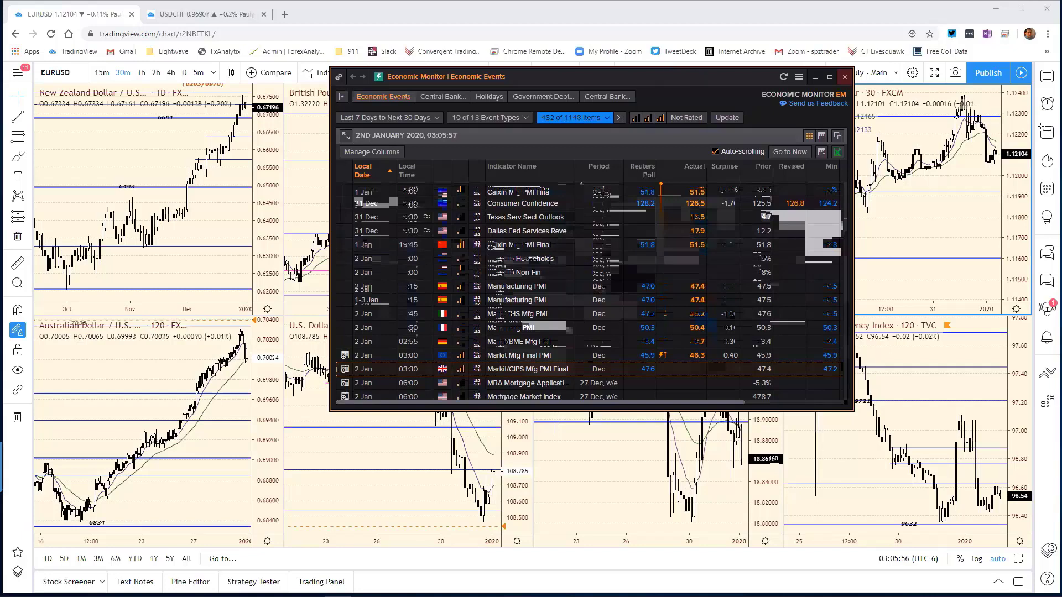
# Step: Close the economic calendar and bring the Reuters 'New Year blues for bonds' article forward
pyautogui.hotkey('alt', 'Tab')
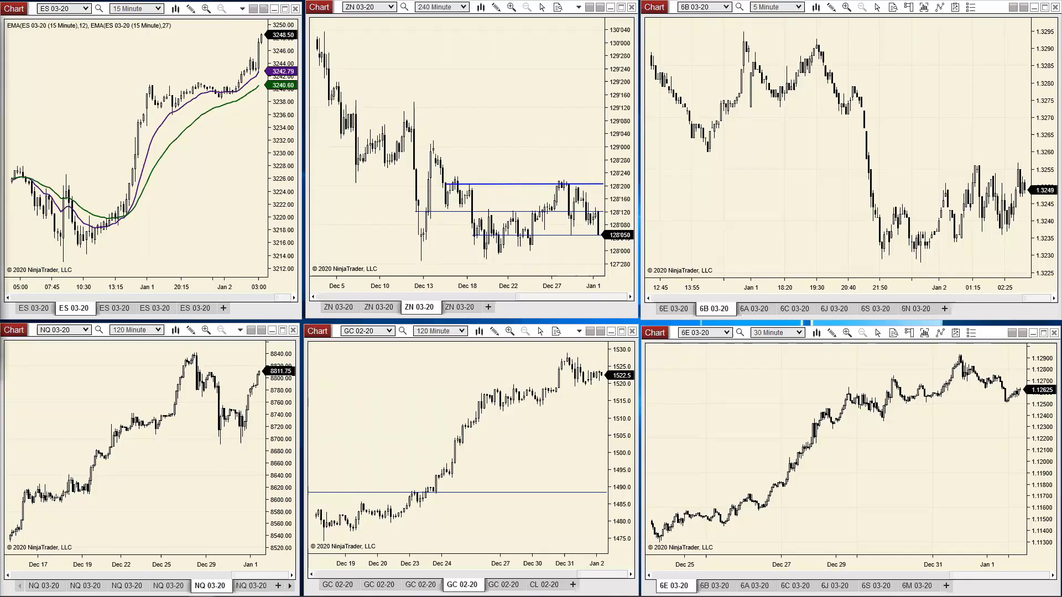
pyautogui.hotkey('alt', 'Tab')
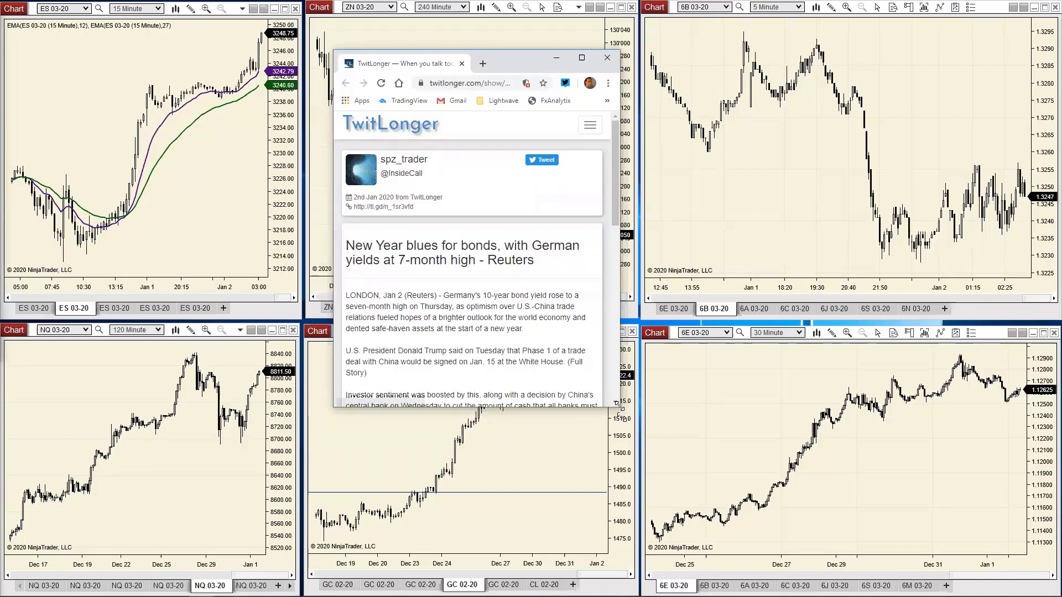
# Step: Enlarge the Chrome window and scroll the German bond yields article to its footer
pyautogui.moveTo(617, 403); pyautogui.dragTo(863, 508)
pyautogui.scroll(-2, 737, 393)
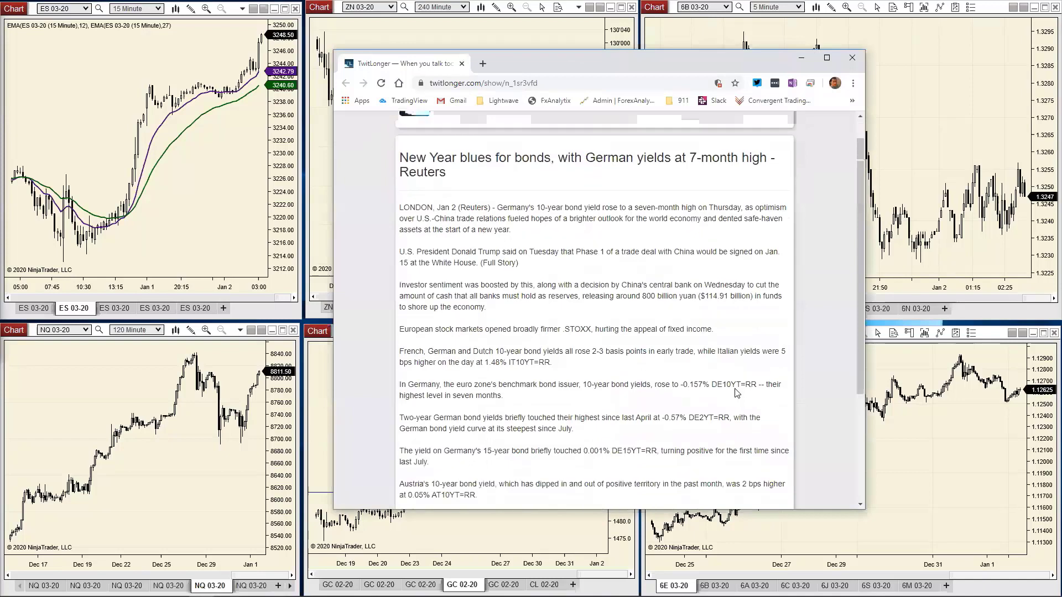
pyautogui.scroll(-1, 736, 392)
pyautogui.scroll(1, 736, 393)
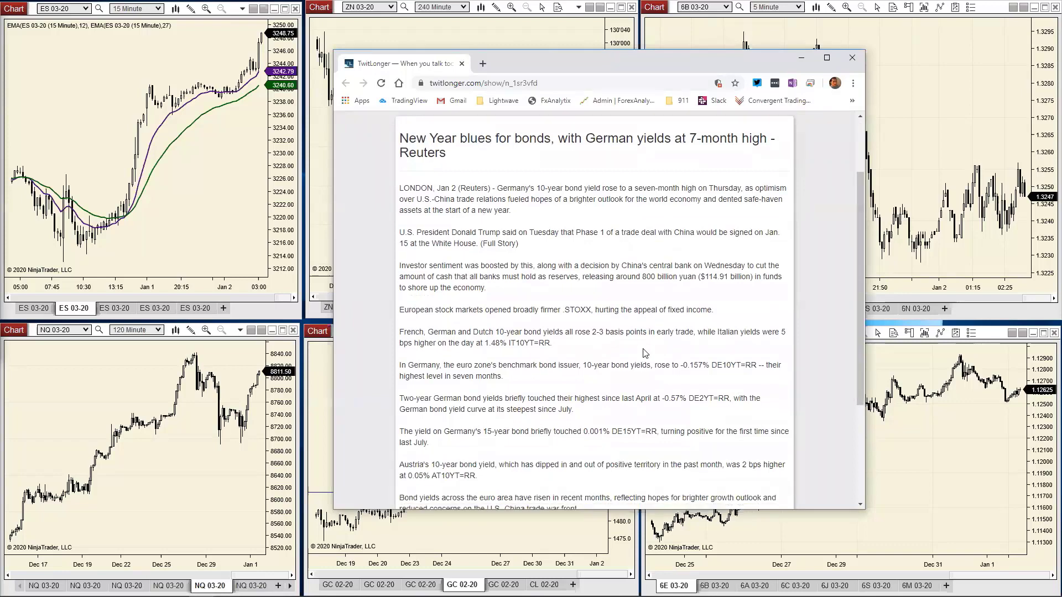
pyautogui.scroll(-1, 644, 352)
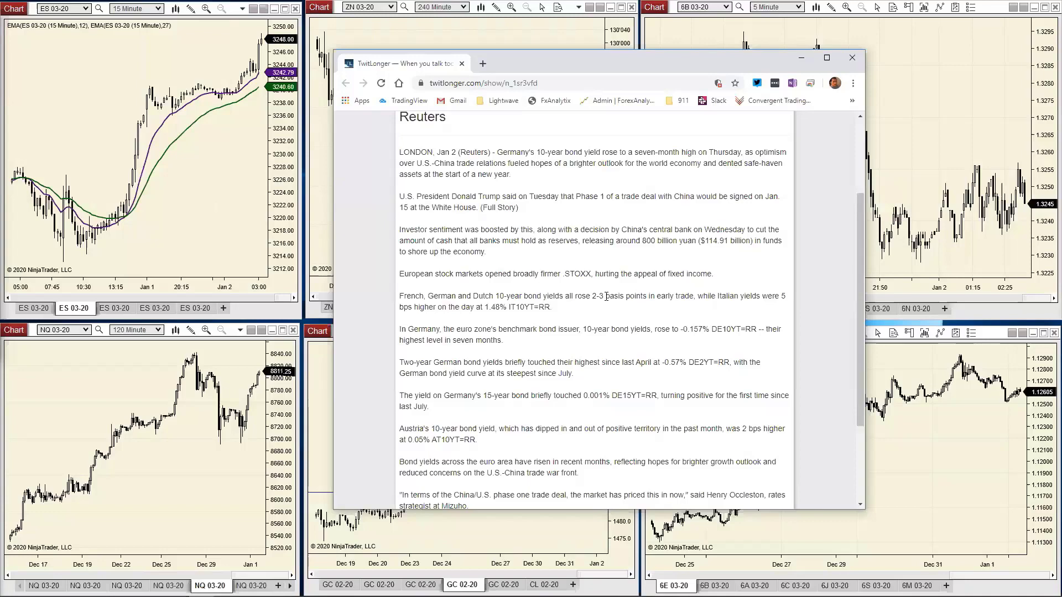
pyautogui.scroll(-3, 476, 439)
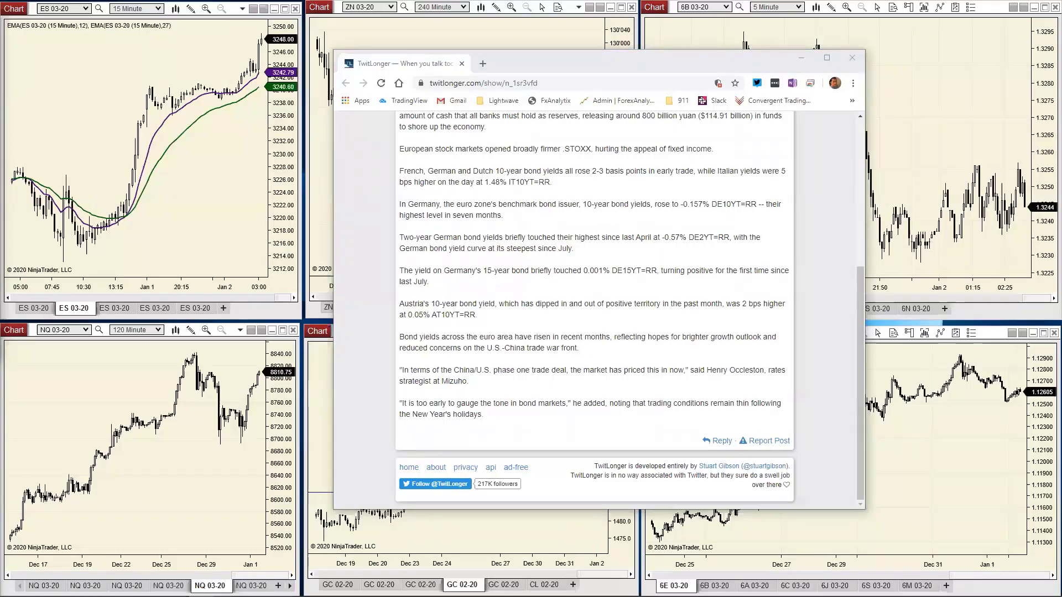
# Step: Open 'German 10-year bond yield rises to 7-month high' in a new tab and view it
pyautogui.hotkey('ctrl', 'shift', 't')
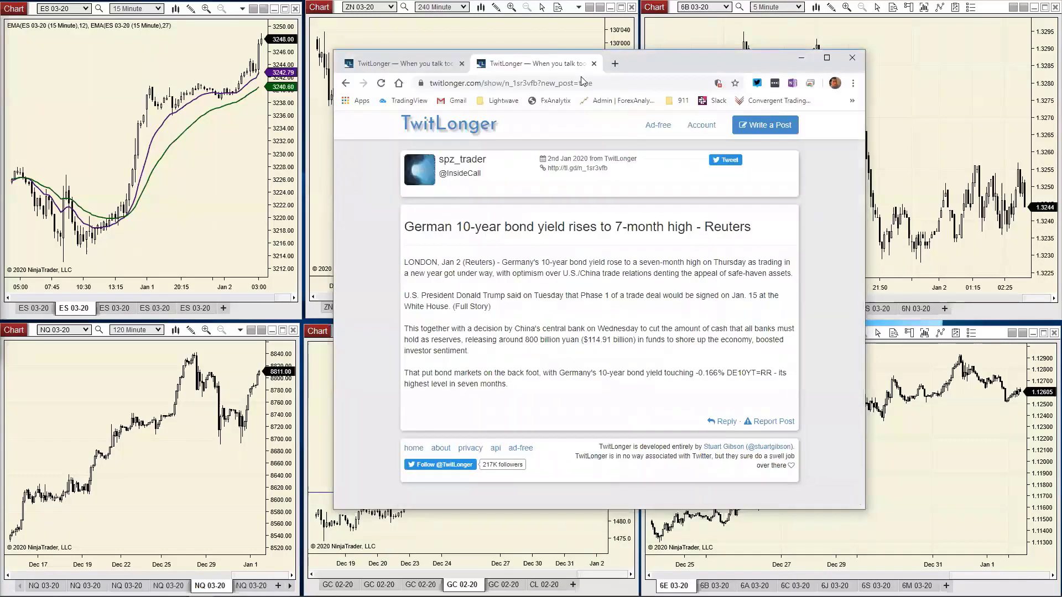
pyautogui.scroll(-10, 585, 290)
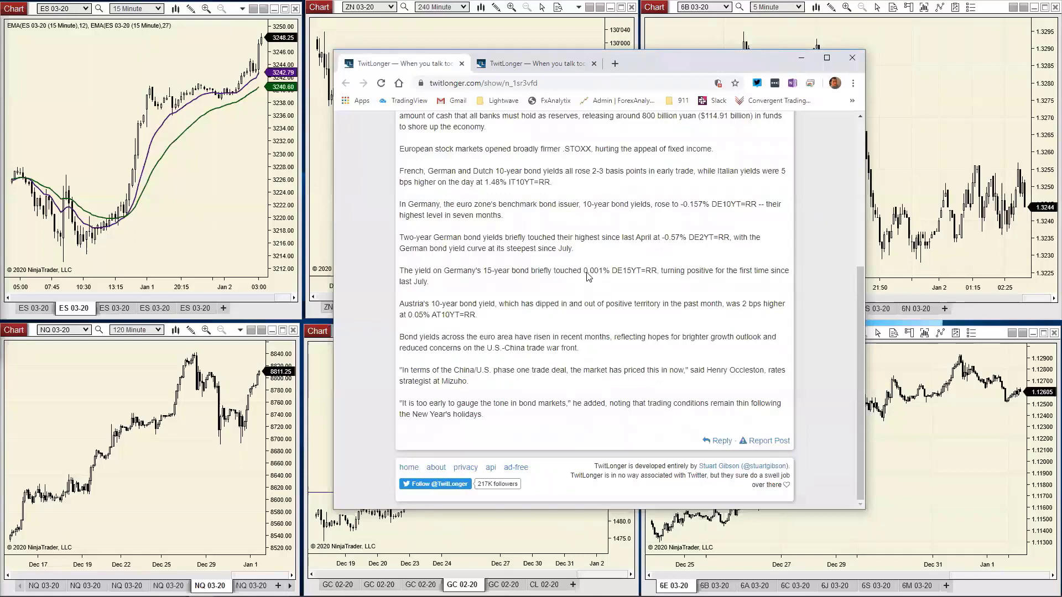
pyautogui.scroll(8, 588, 280)
pyautogui.click(519, 69)
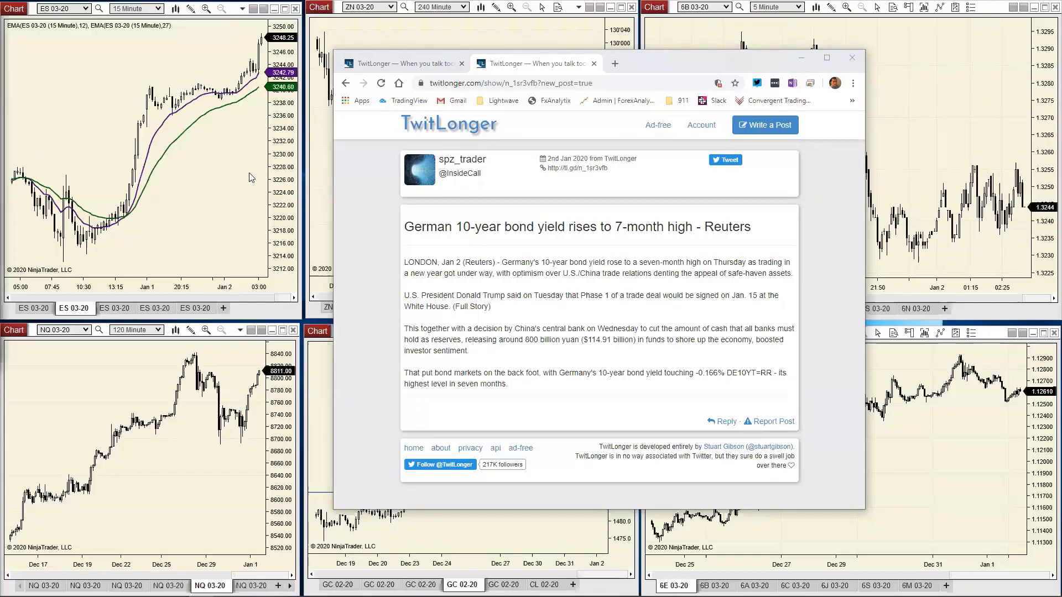
# Step: Scroll through the 'Dollar off to a flat start for 2020' article's paragraphs
pyautogui.scroll(-2, 540, 275)
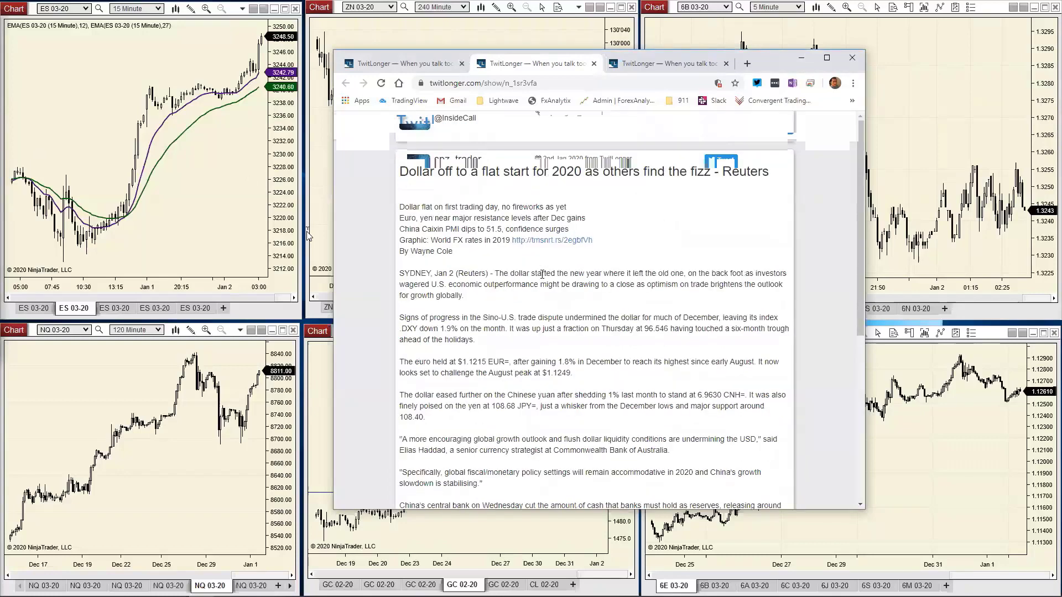
pyautogui.scroll(-1, 542, 278)
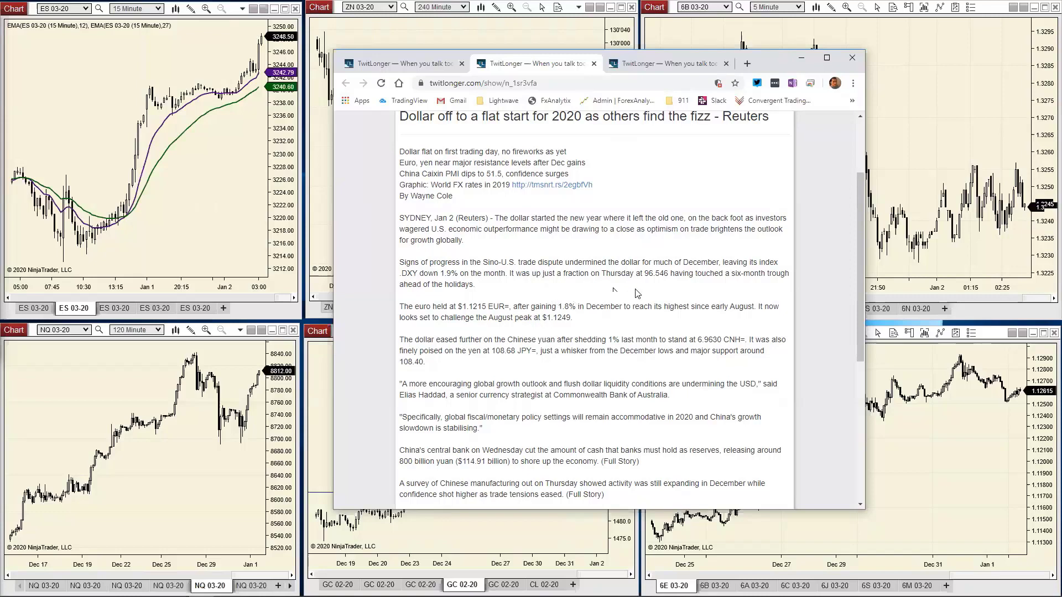
pyautogui.scroll(-3, 638, 293)
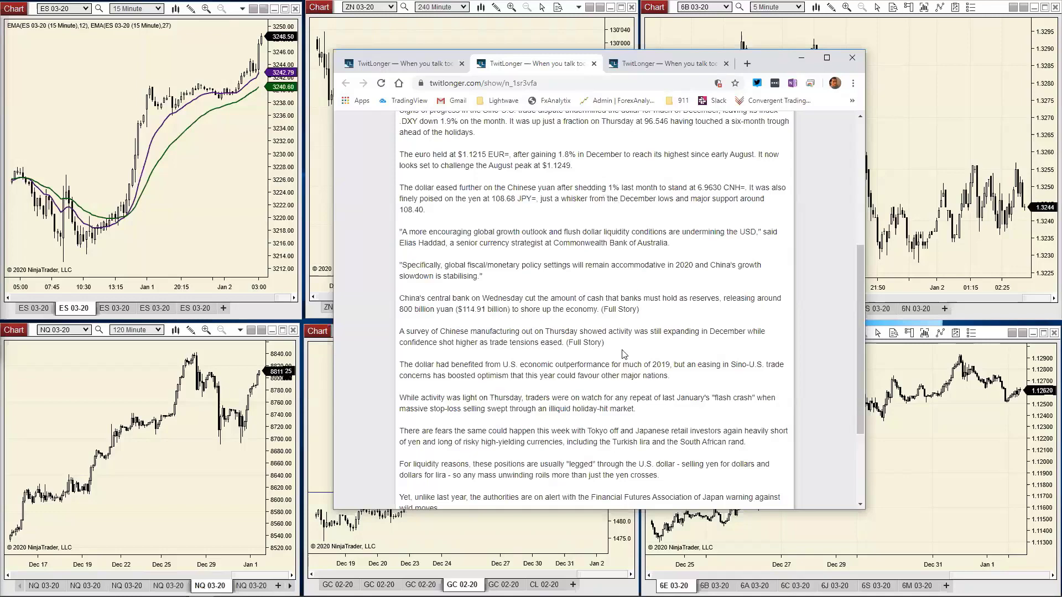
pyautogui.scroll(-1, 622, 350)
pyautogui.scroll(-3, 623, 351)
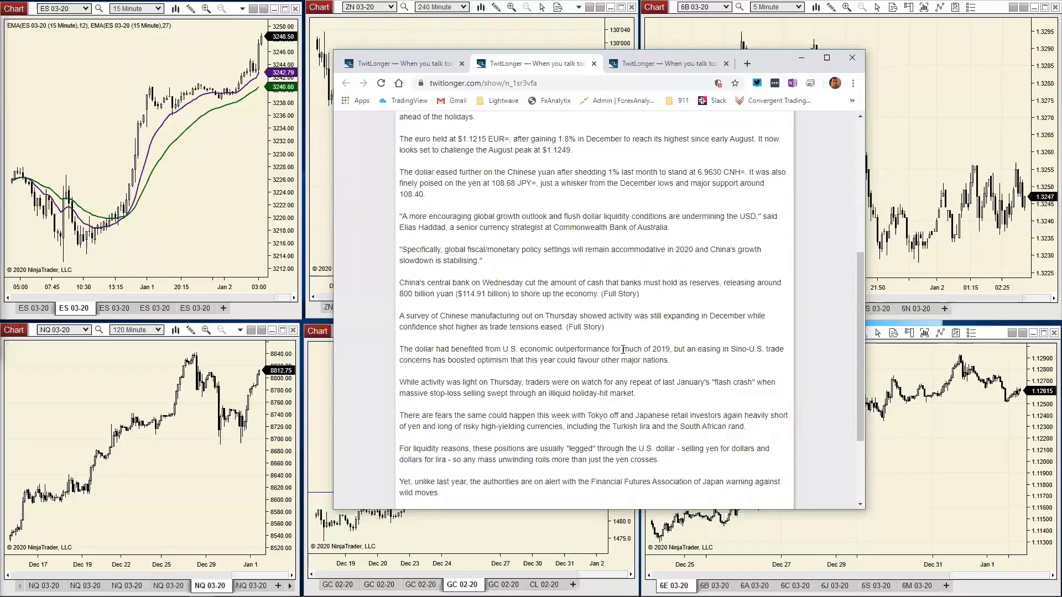
pyautogui.scroll(-1, 622, 350)
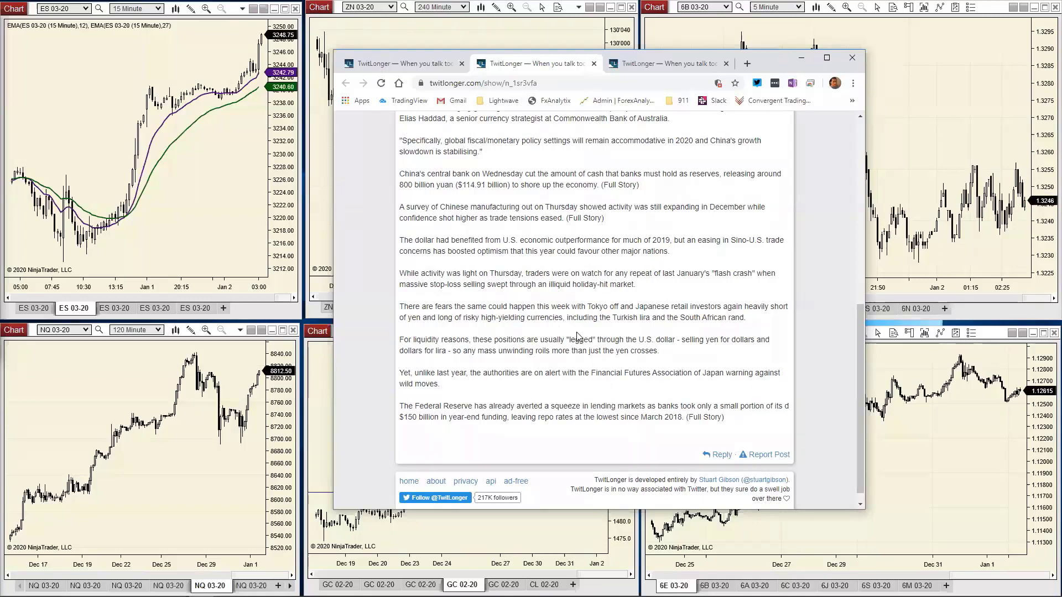
pyautogui.scroll(-1, 575, 336)
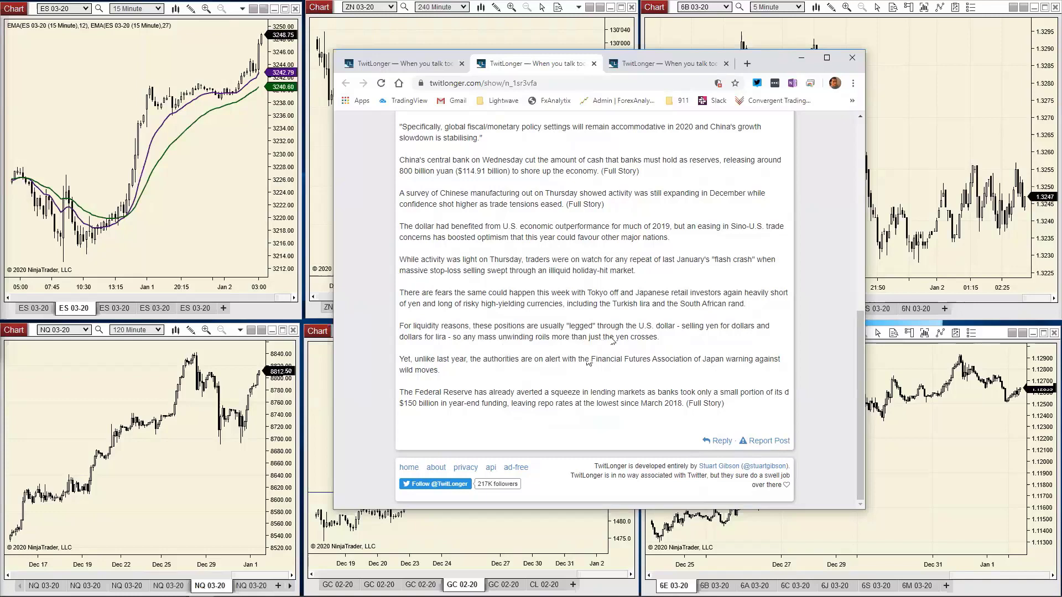
# Step: Scroll back up the TwitLonger article
pyautogui.scroll(1, 613, 341)
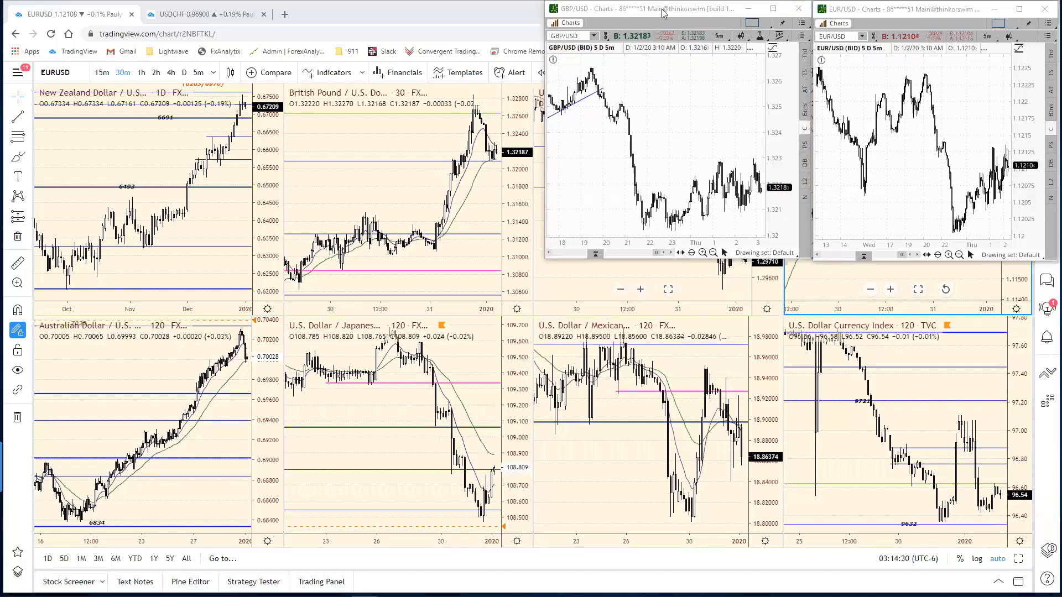
# Step: Close thinkorswim's GBP/USD chart window and shift the EUR/USD chart window left and down
pyautogui.moveTo(663, 12); pyautogui.dragTo(672, 40)
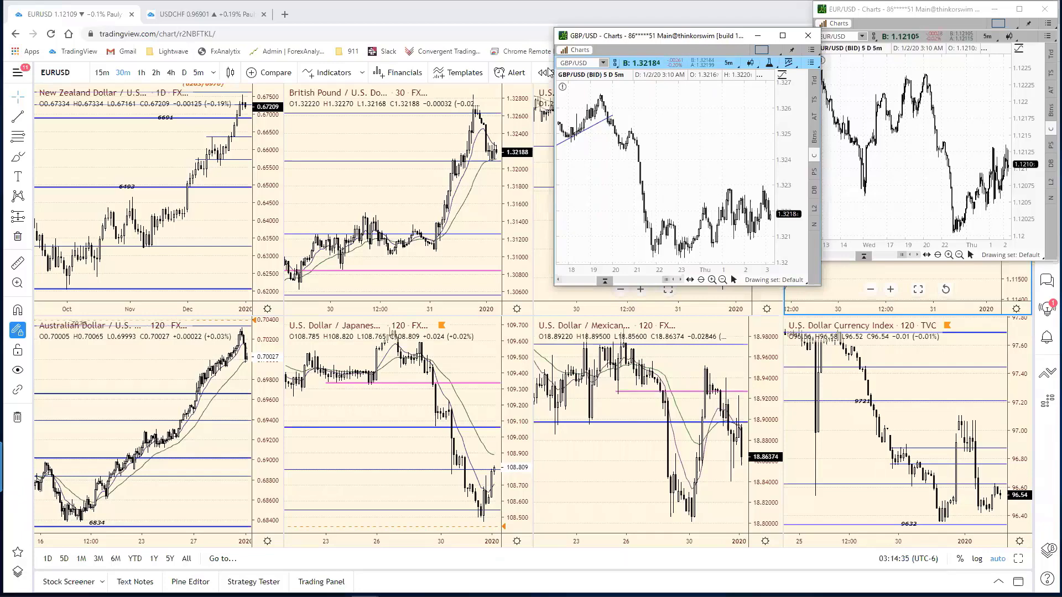
pyautogui.moveTo(664, 35); pyautogui.dragTo(167, 35)
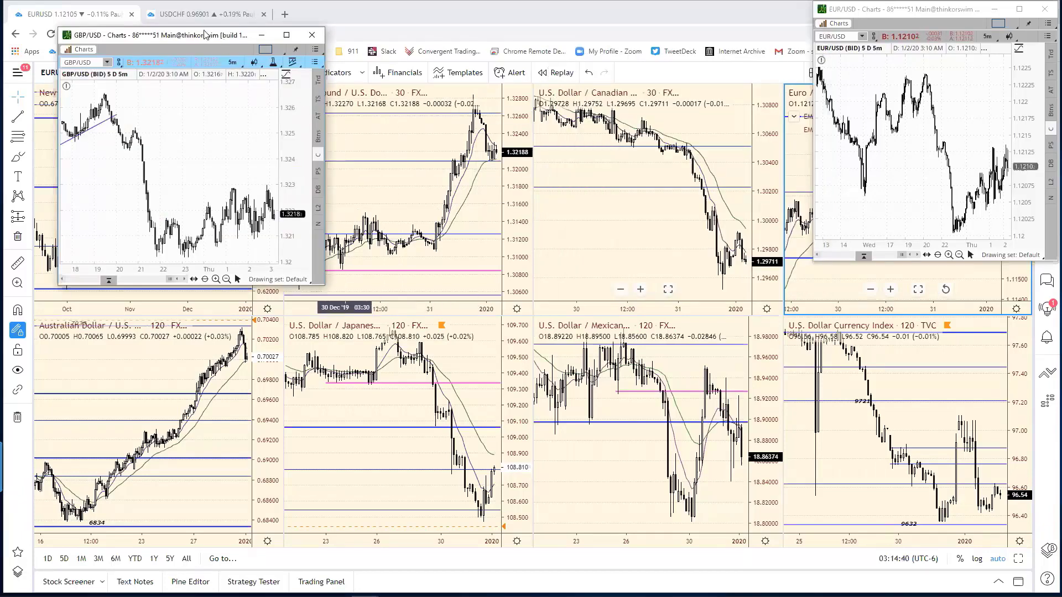
pyautogui.hotkey('alt', 'Tab')
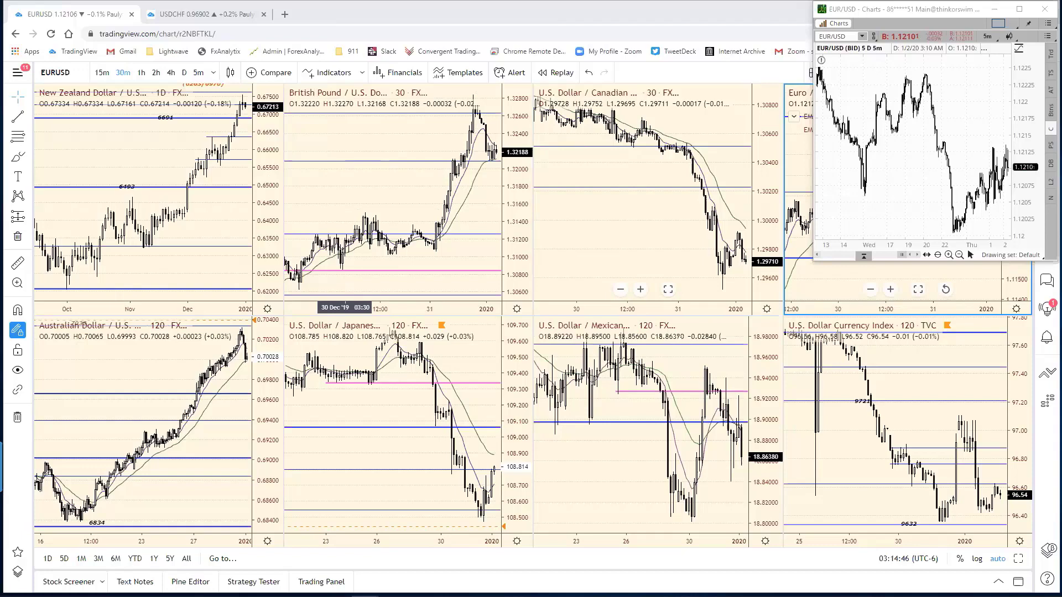
pyautogui.hotkey('alt', 'Tab')
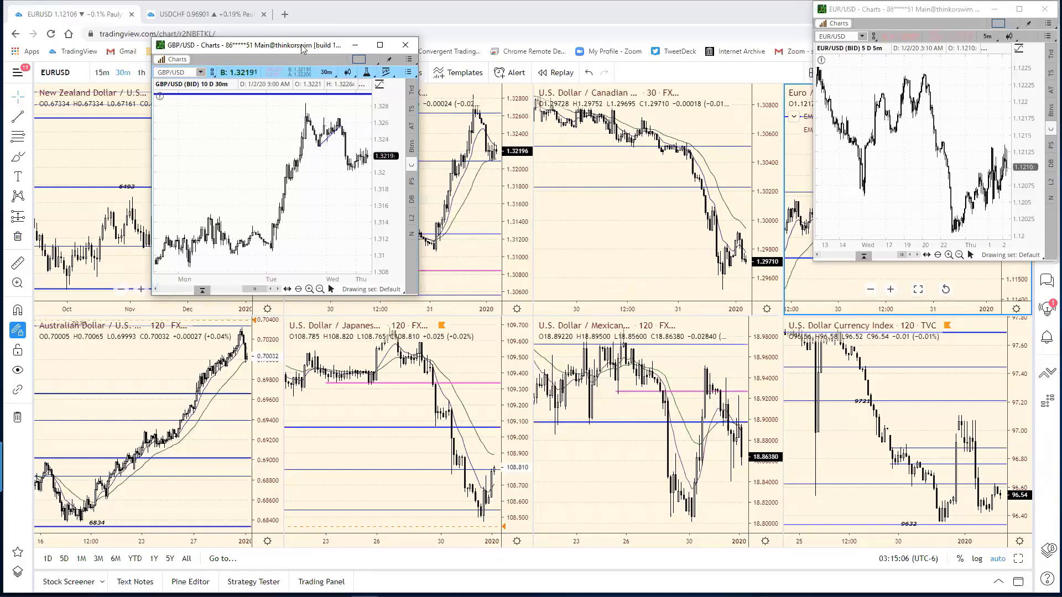
pyautogui.click(355, 45)
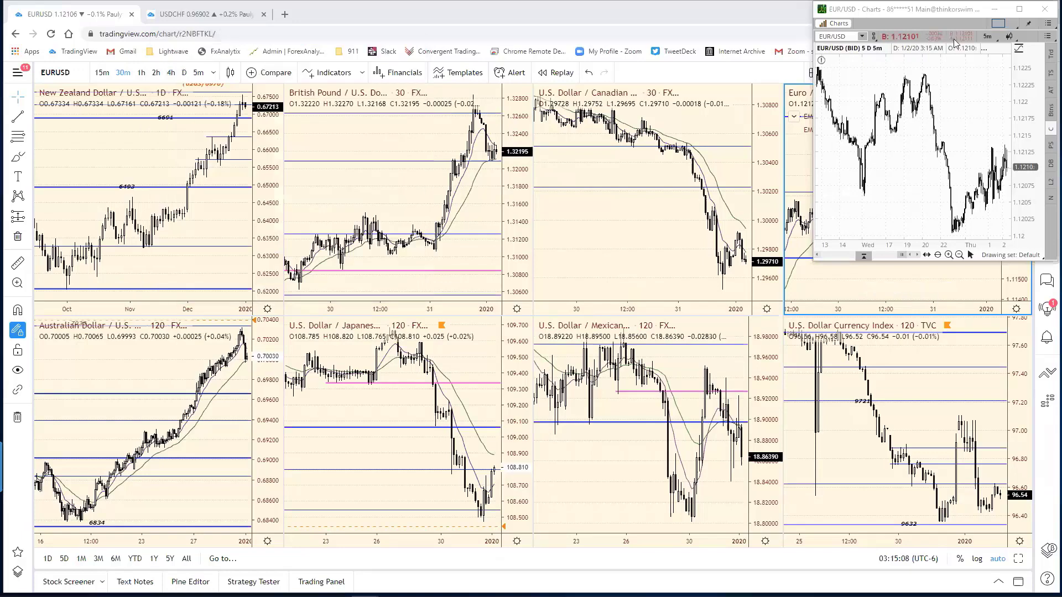
pyautogui.moveTo(971, 12); pyautogui.dragTo(902, 40)
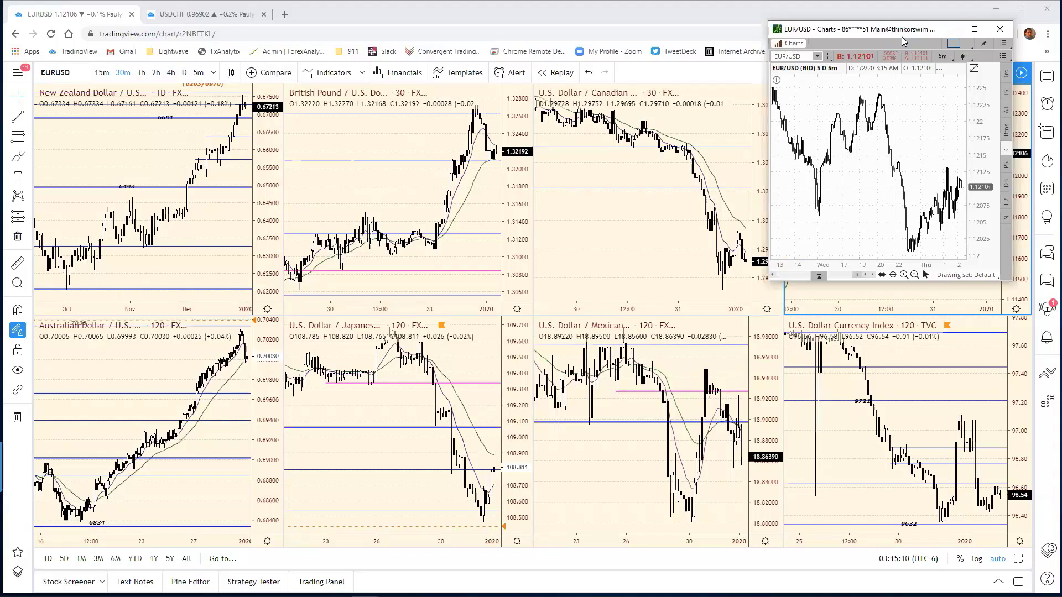
# Step: Close the thinkorswim window with Alt+F4 to uncover TradingView's eight-chart forex grid
pyautogui.hotkey('alt', 'F4')
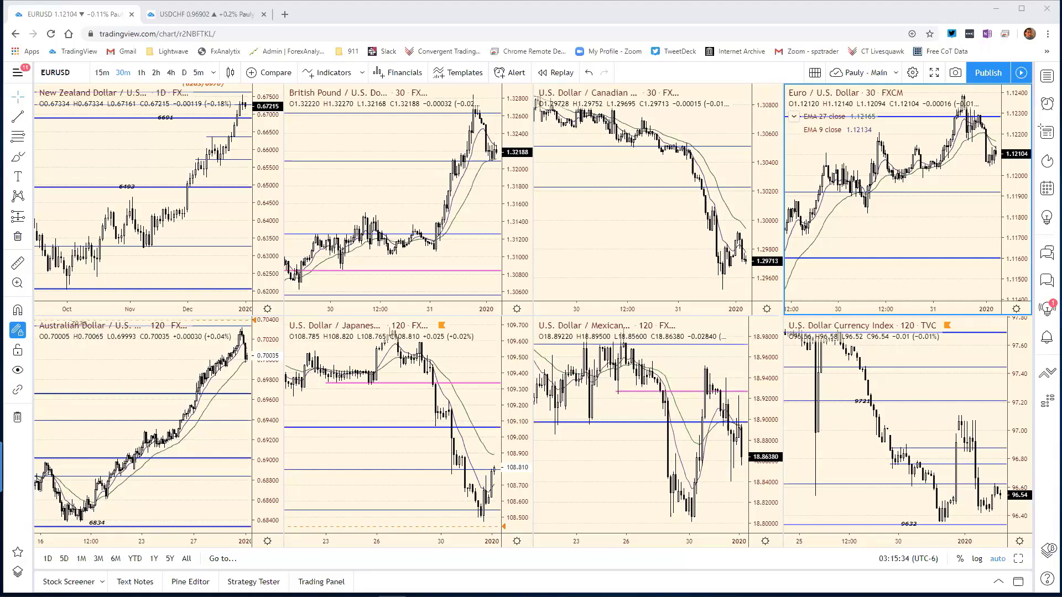
# Step: Select the top-left New Zealand Dollar daily pane and load EURUSD into it
pyautogui.click(162, 143)
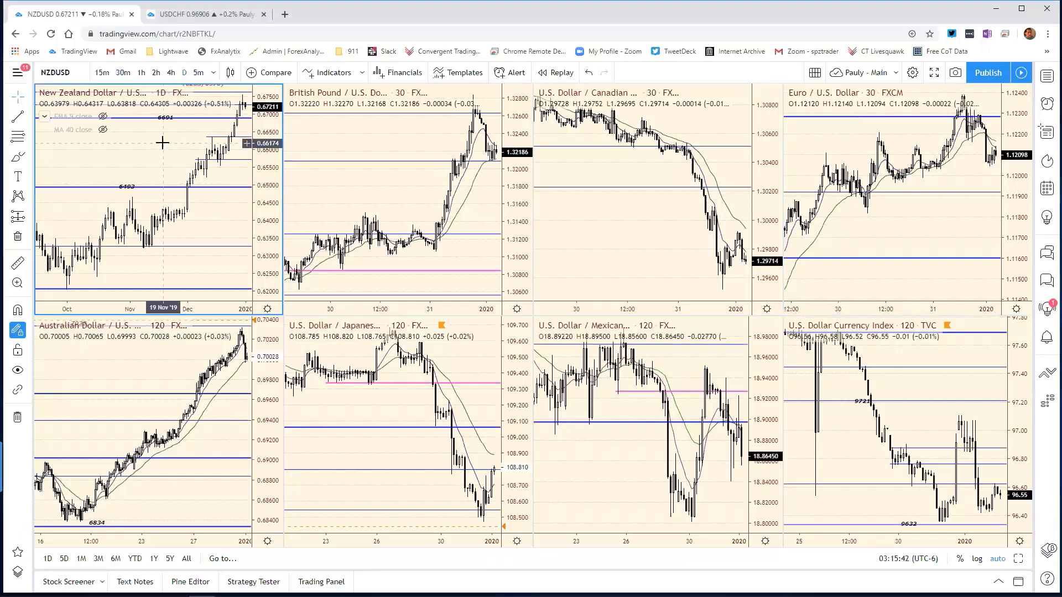
pyautogui.write('eur')
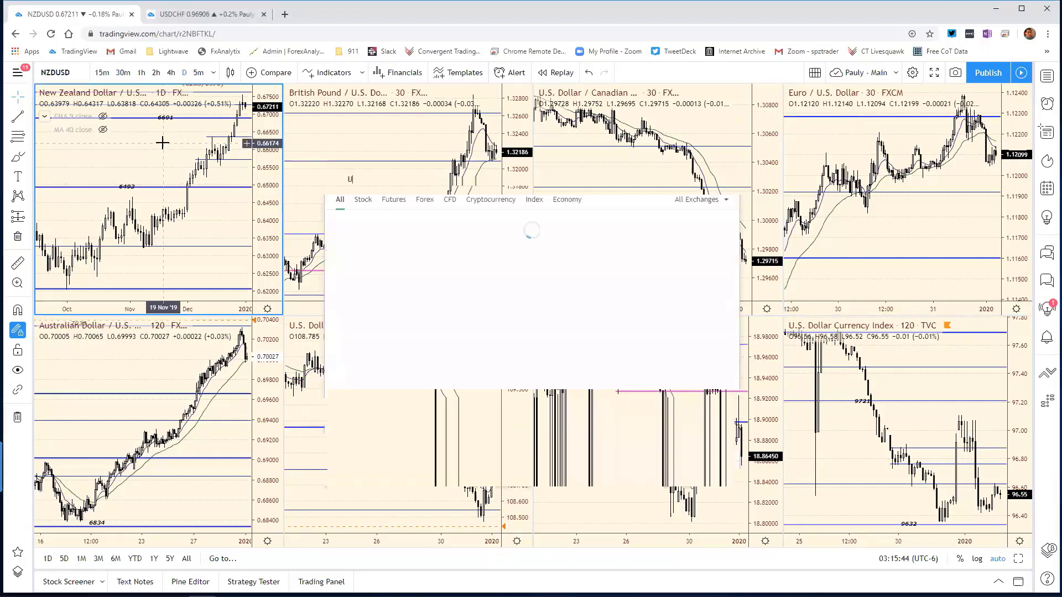
pyautogui.press('Escape')
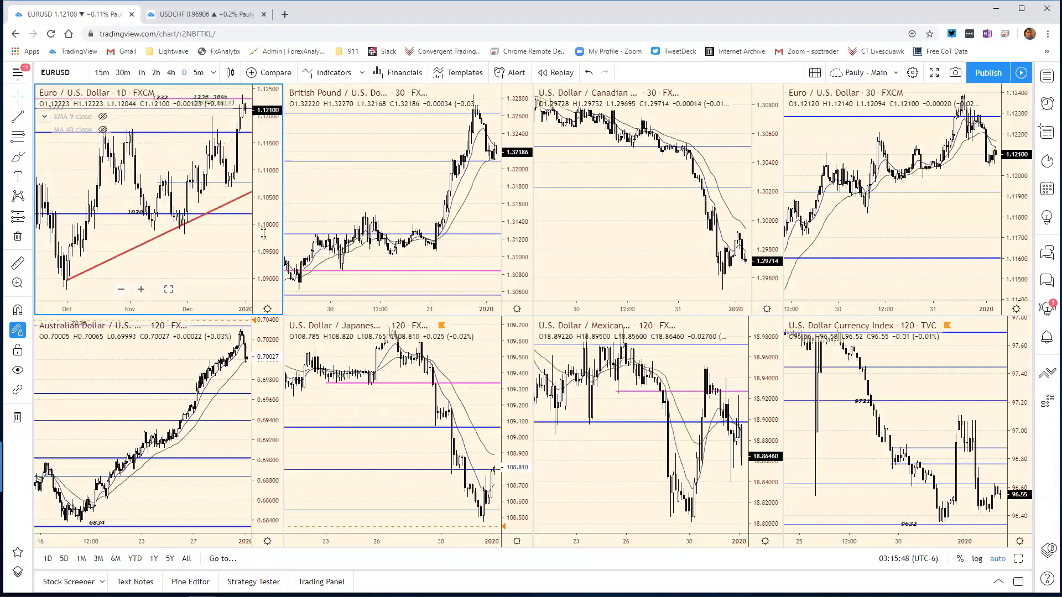
# Step: Maximize the daily EUR/USD chart, reset its view to show all levels, then switch to Excel
pyautogui.click(1020, 559)
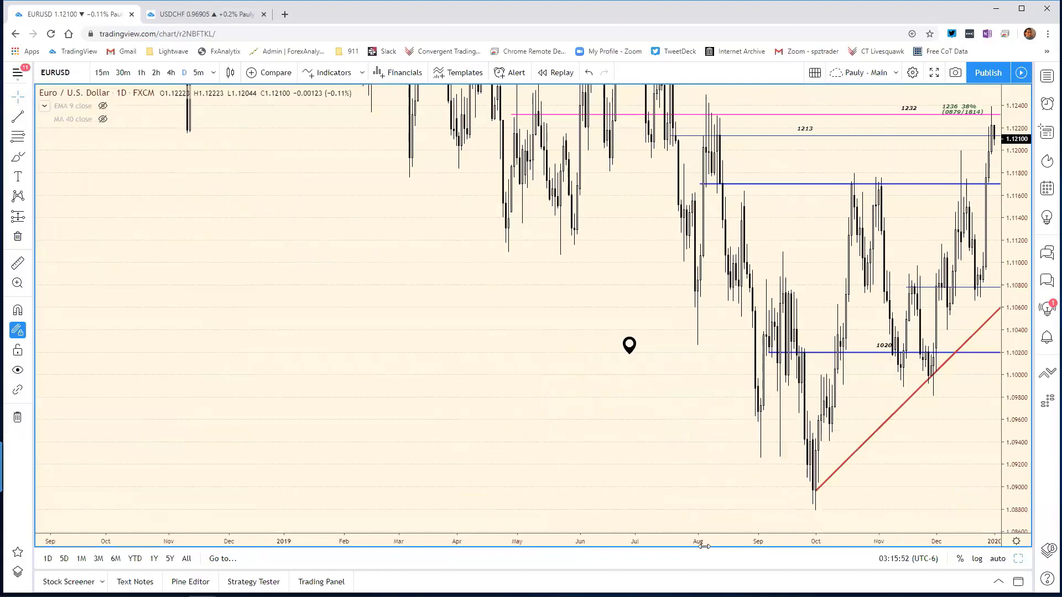
pyautogui.scroll(-1, 730, 541)
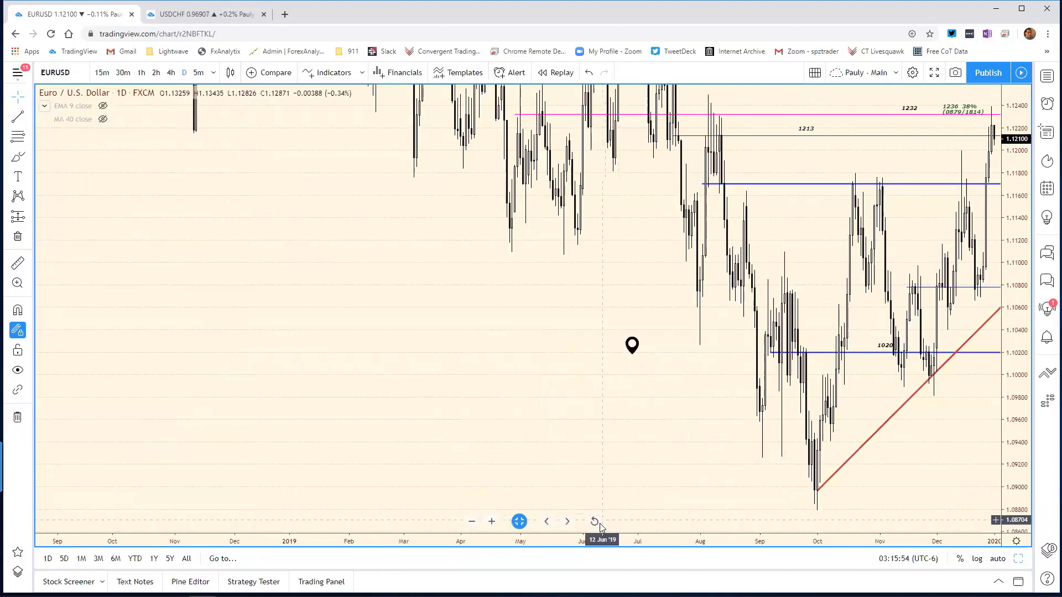
pyautogui.click(594, 521)
pyautogui.scroll(3, 515, 518)
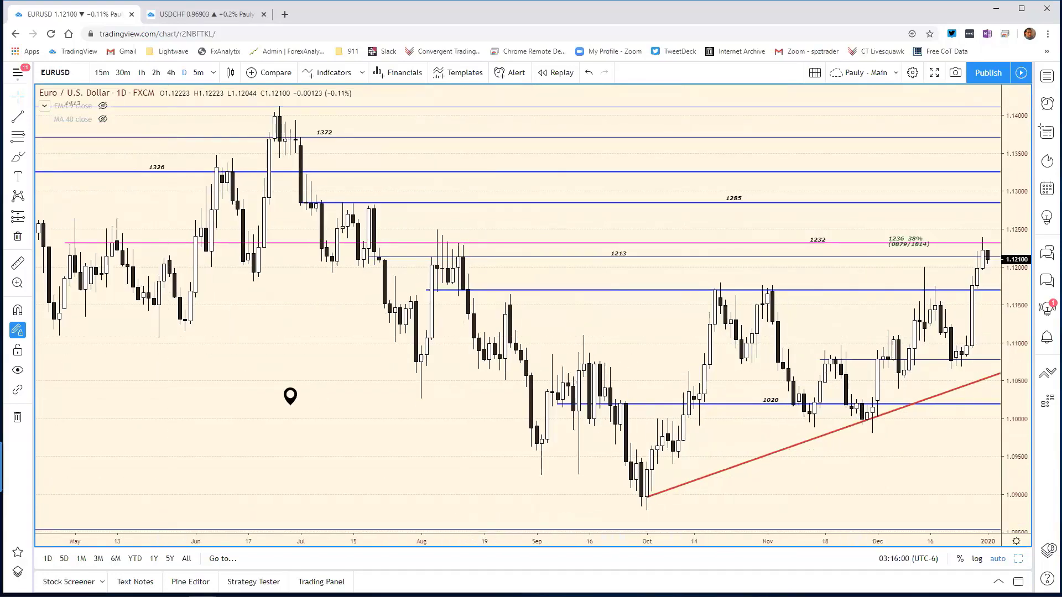
pyautogui.hotkey('alt', 'Tab')
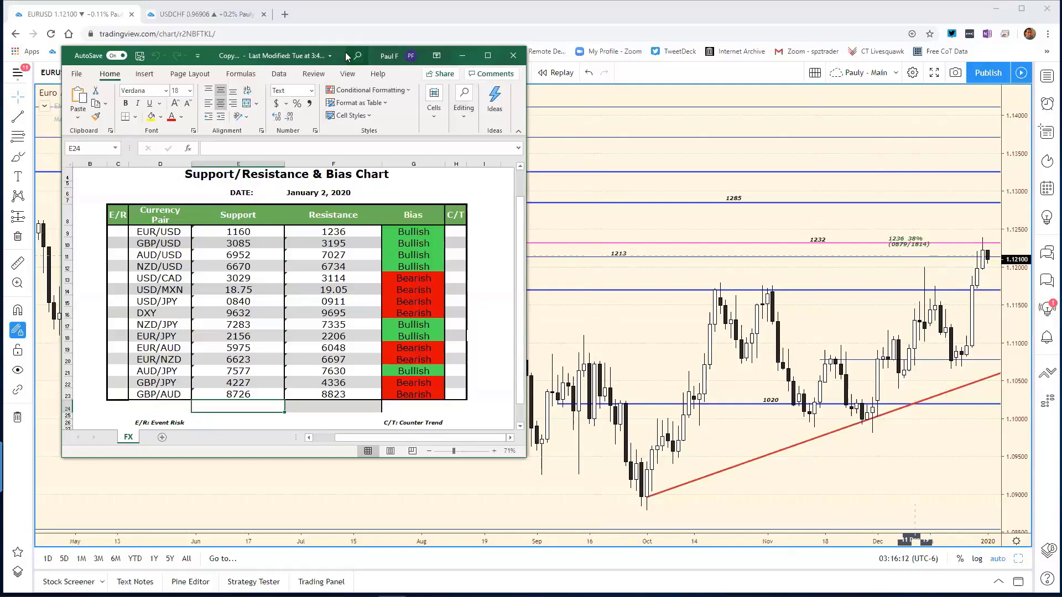
# Step: Move the Excel sheet aside, inspect the 1236 38% level drawing, then hide the sheet
pyautogui.moveTo(363, 55); pyautogui.dragTo(40, 71)
pyautogui.click(479, 64)
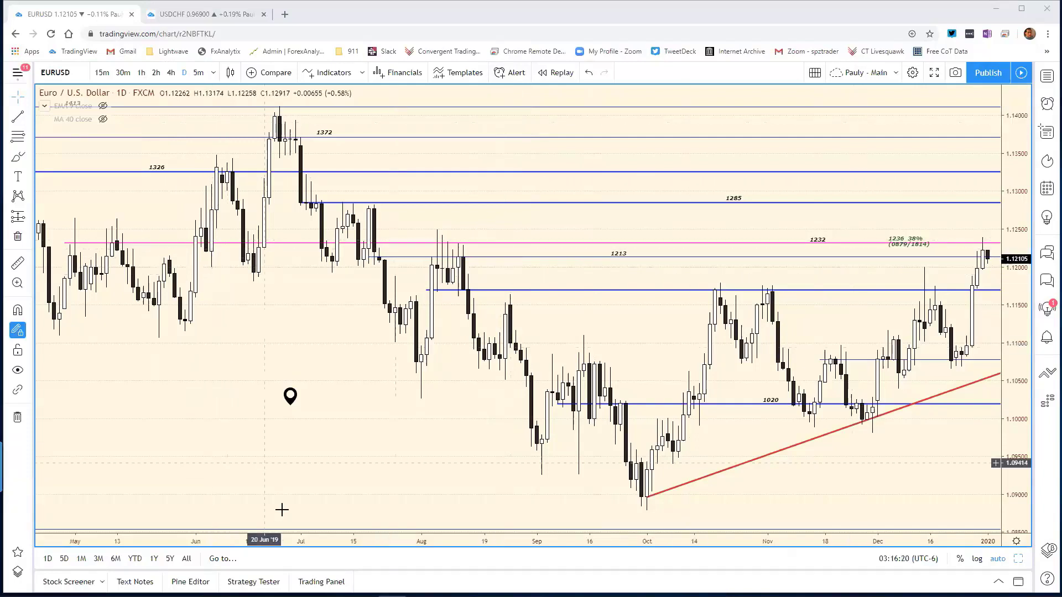
pyautogui.scroll(-2, 296, 548)
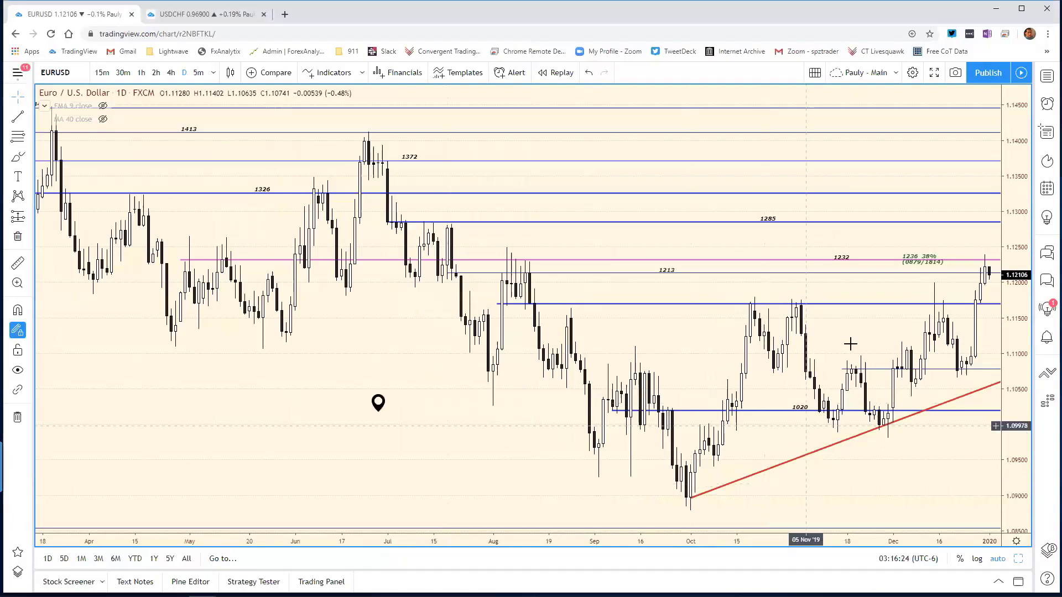
pyautogui.click(928, 260)
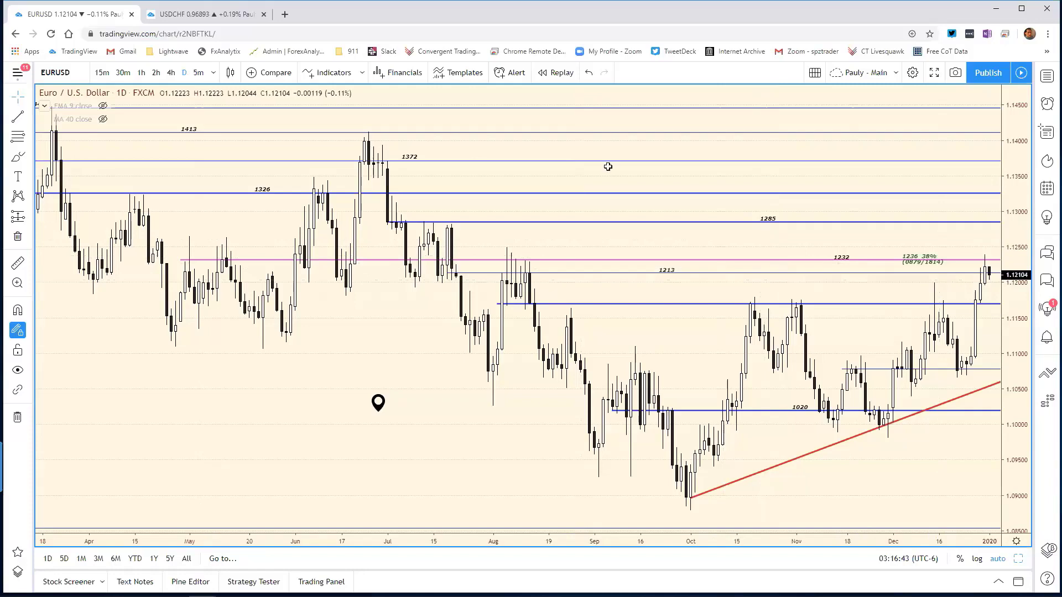
pyautogui.hotkey('alt', 'Tab')
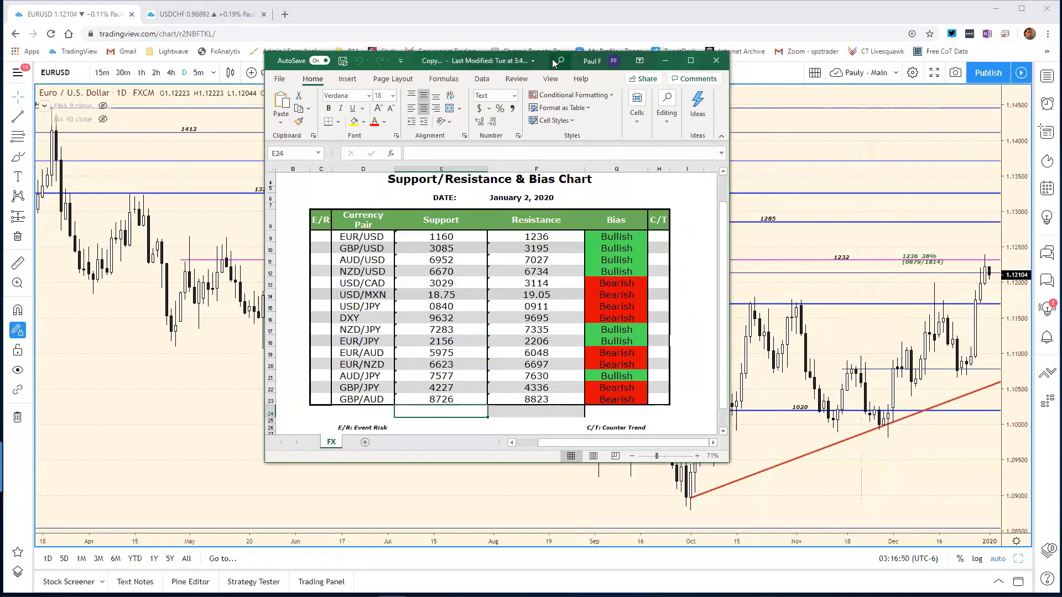
pyautogui.click(665, 61)
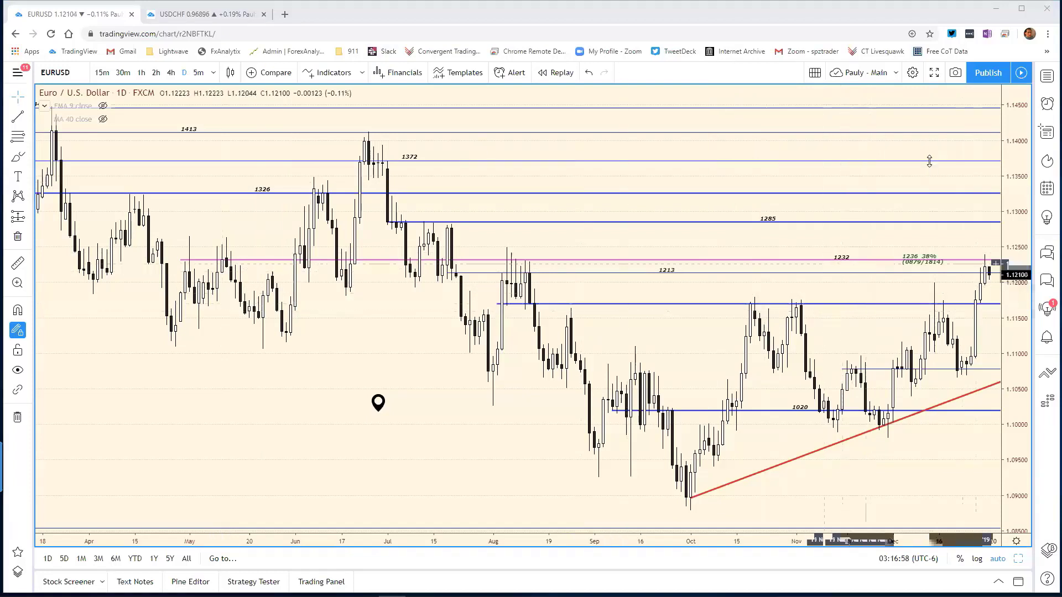
# Step: Return to the grid, maximize the 30-minute EUR/USD chart, and zoom it out
pyautogui.click(1019, 558)
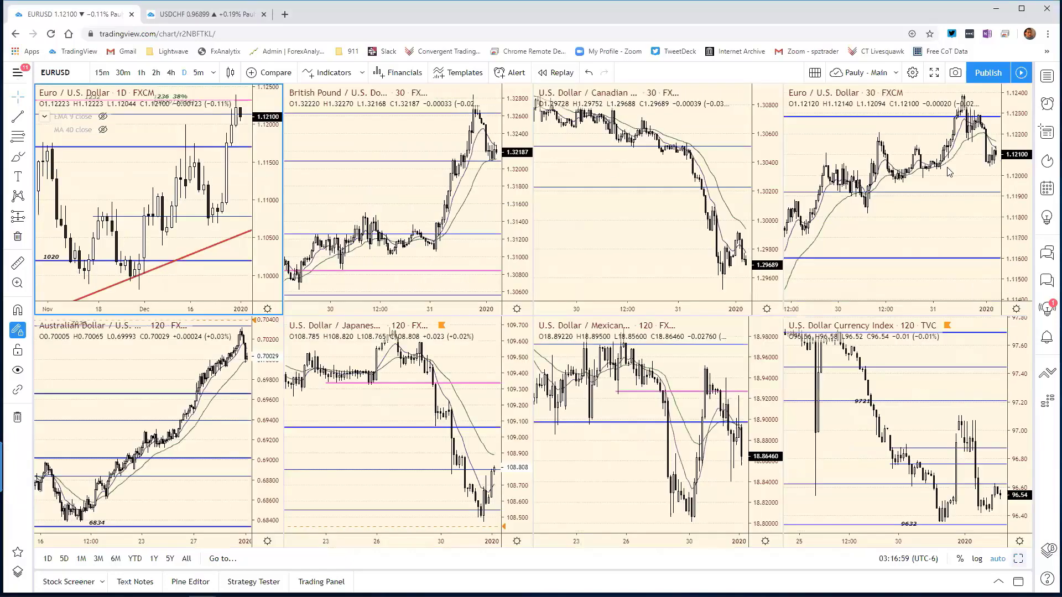
pyautogui.click(922, 128)
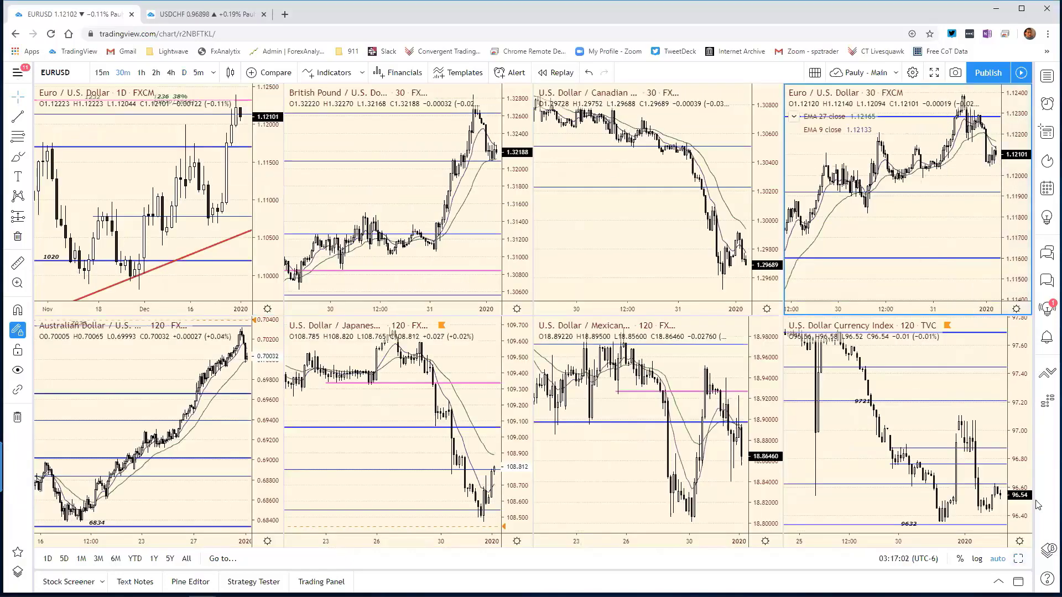
pyautogui.click(1019, 559)
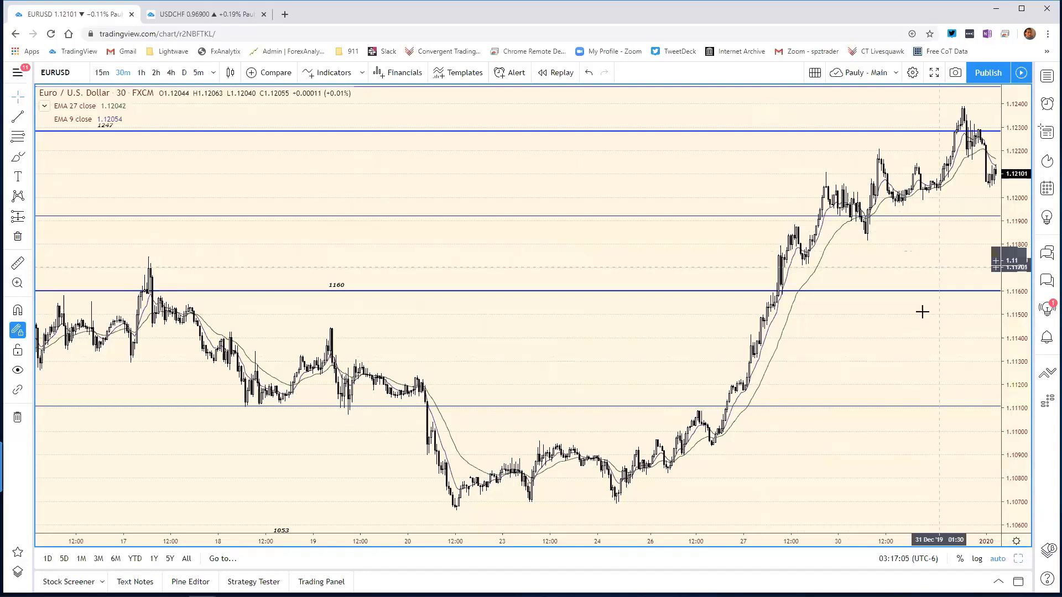
pyautogui.scroll(-3, 831, 539)
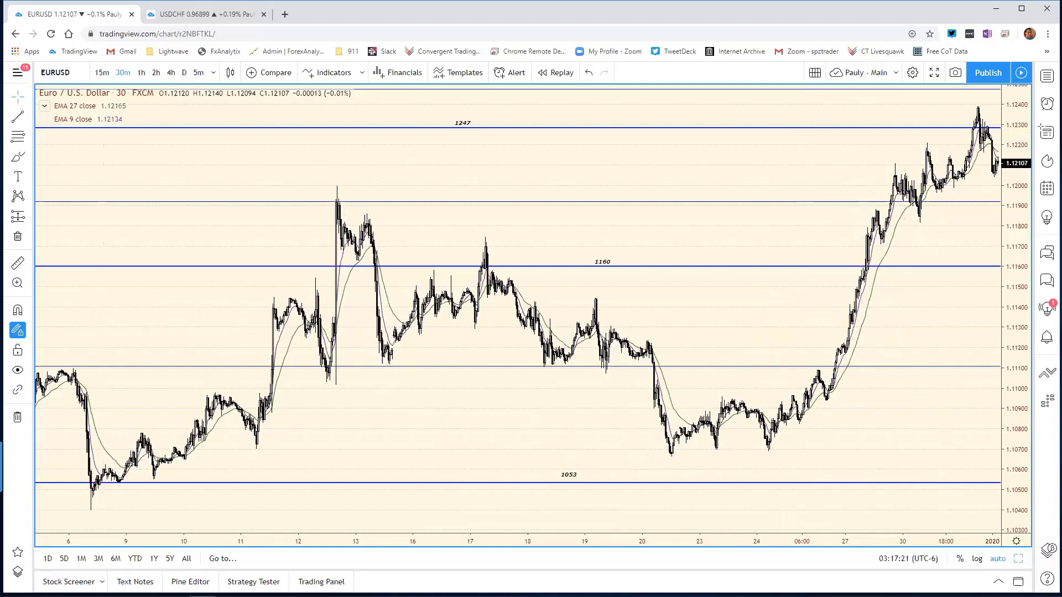
# Step: Change the EUR/USD support value in cell E9 from 1160 to 1173
pyautogui.hotkey('alt', 'Tab')
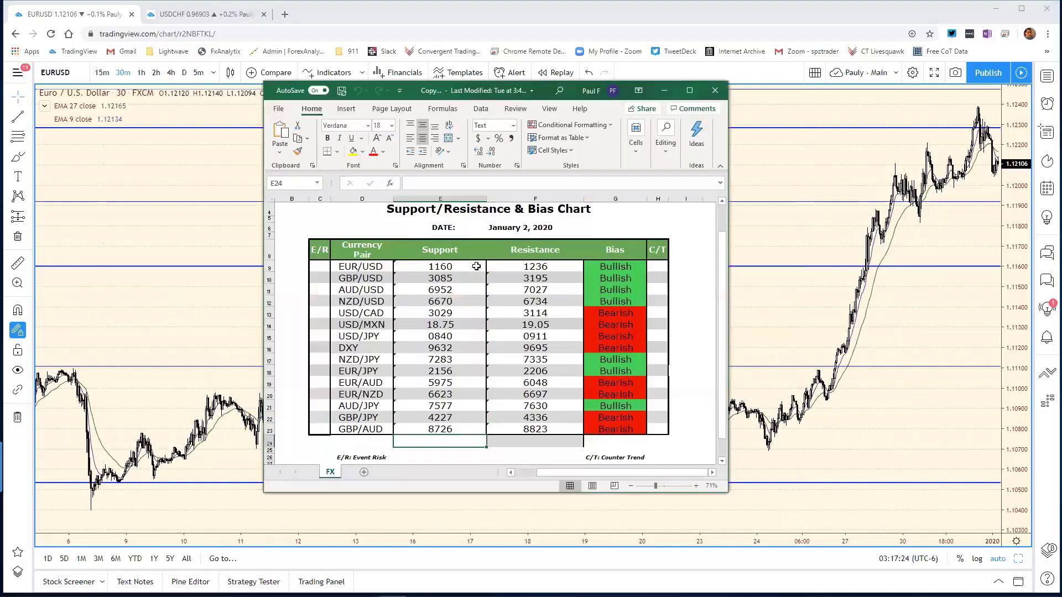
pyautogui.click(468, 266)
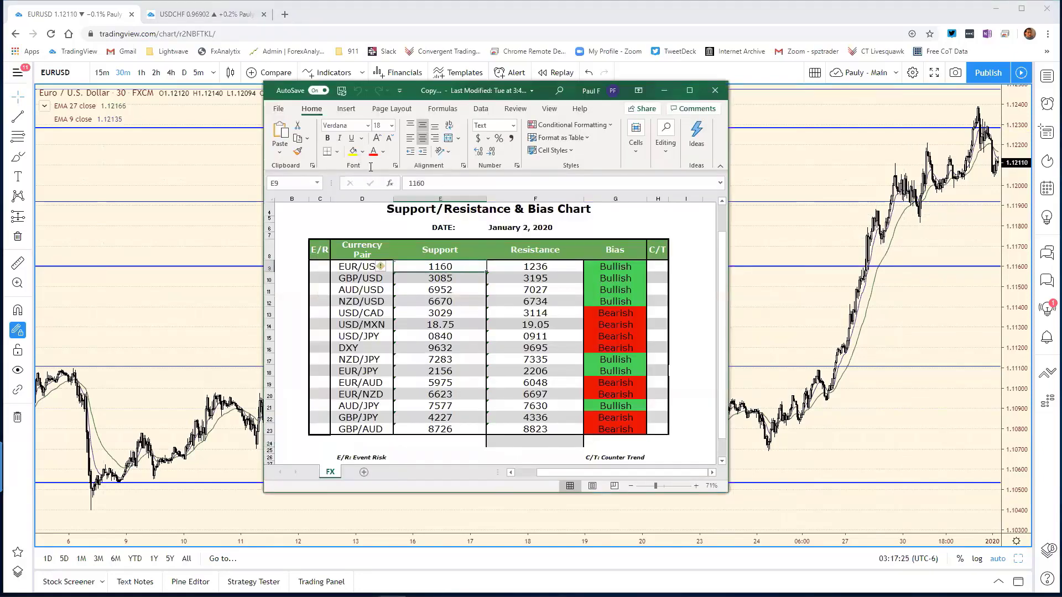
pyautogui.click(439, 181)
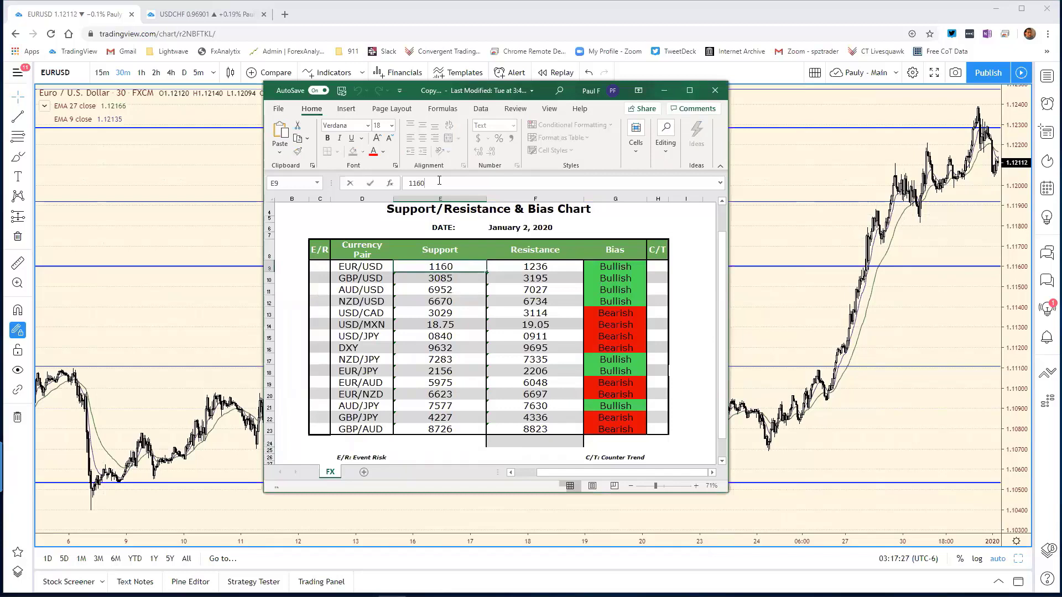
pyautogui.press('BackSpace')
pyautogui.press('BackSpace')
pyautogui.write('73')
pyautogui.press('Return')
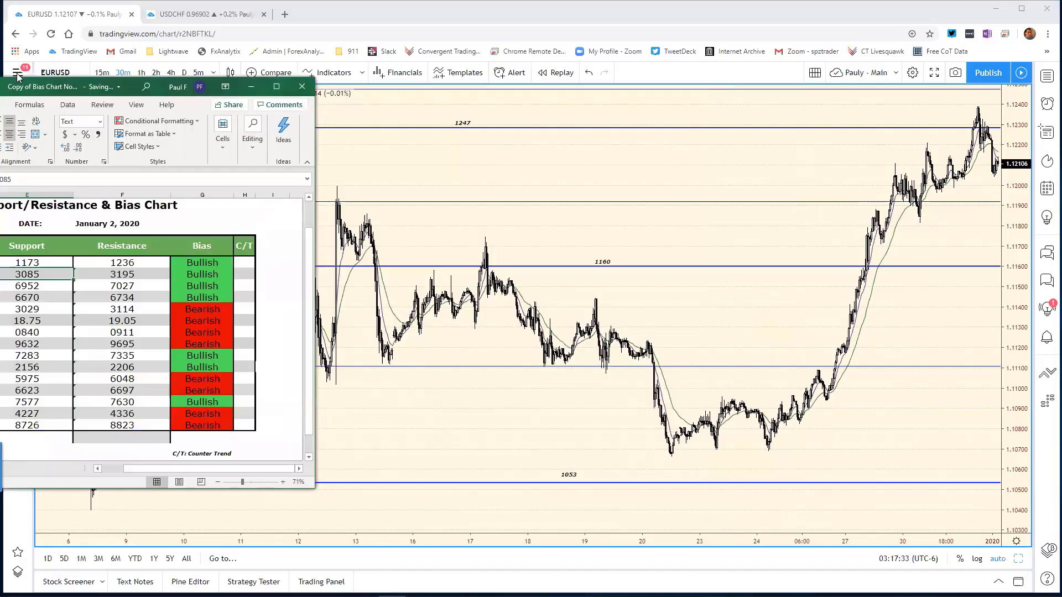
# Step: Switch the chart to GBPUSD and back to EURUSD, then restore the grid with Alt+Enter
pyautogui.click(277, 151)
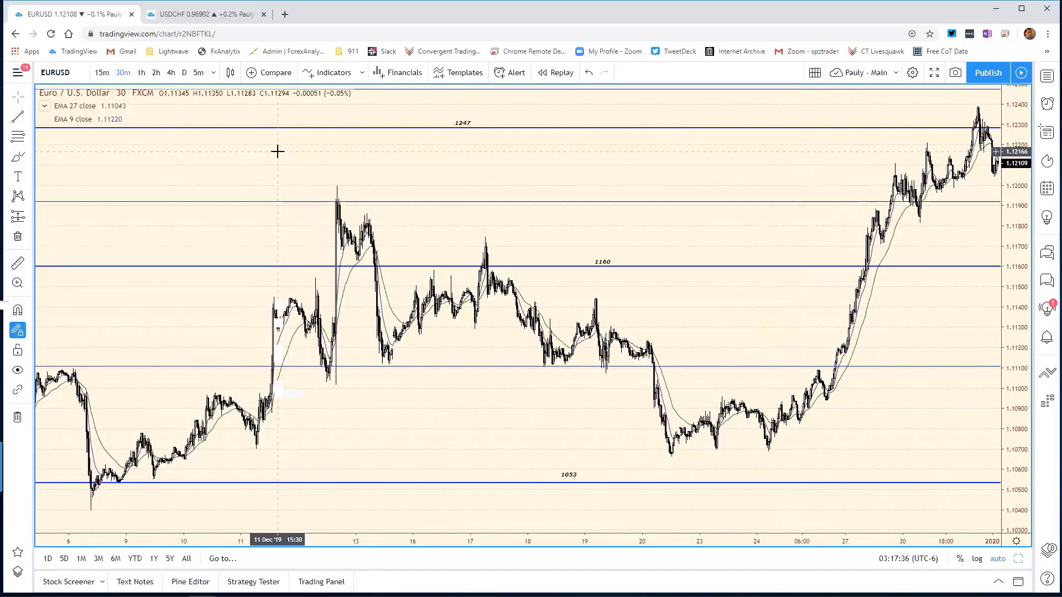
pyautogui.write('GBPUS')
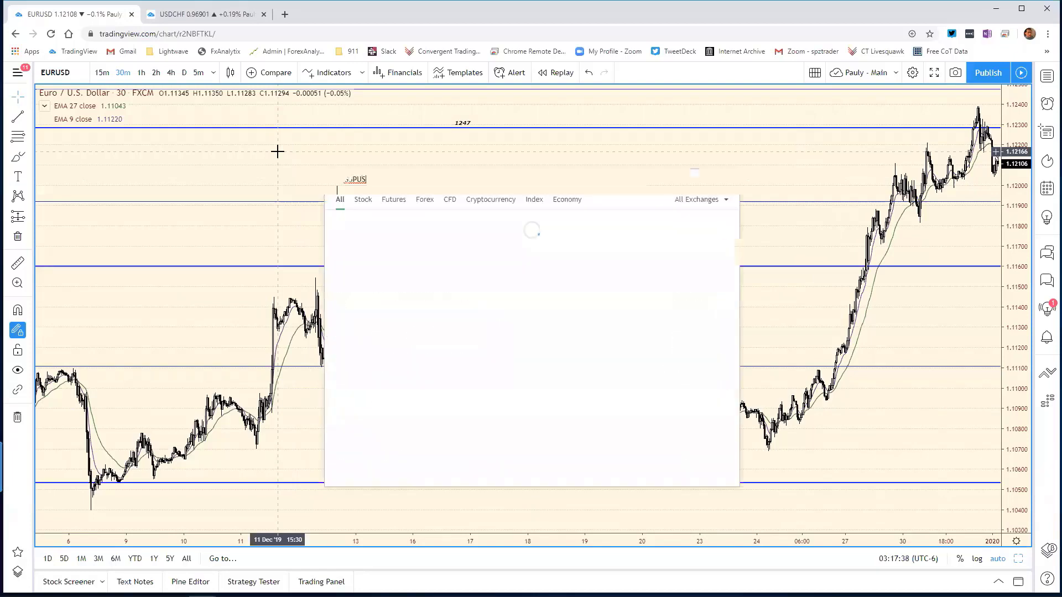
pyautogui.press('Return')
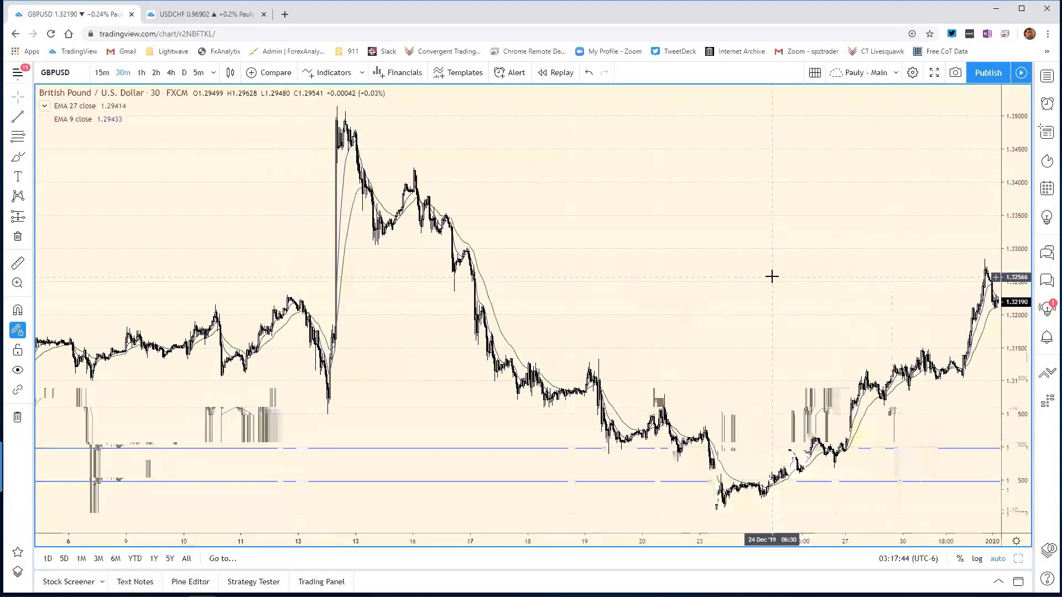
pyautogui.write('EURUSD')
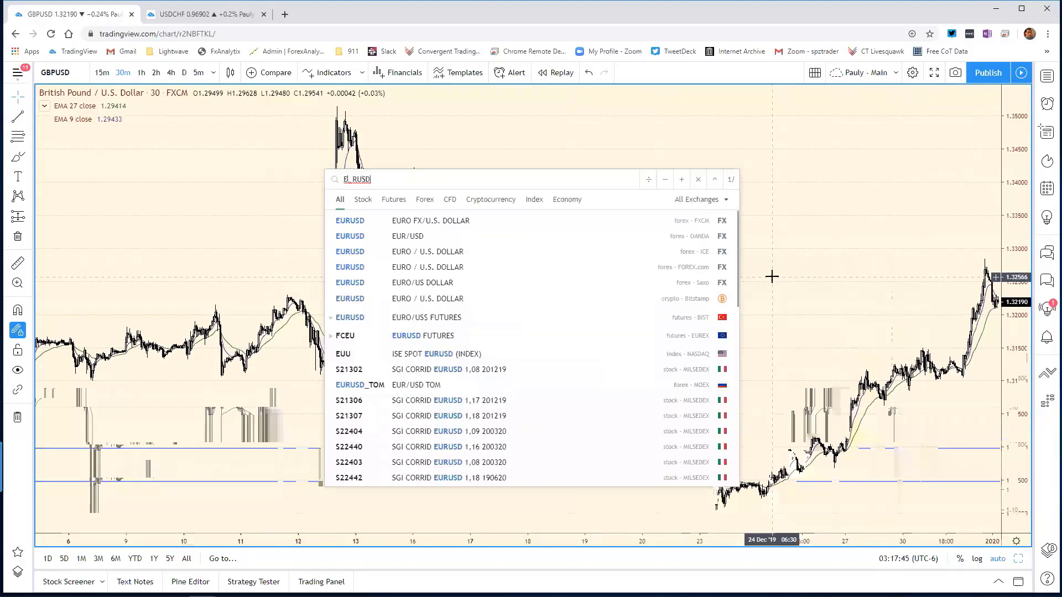
pyautogui.press('Return')
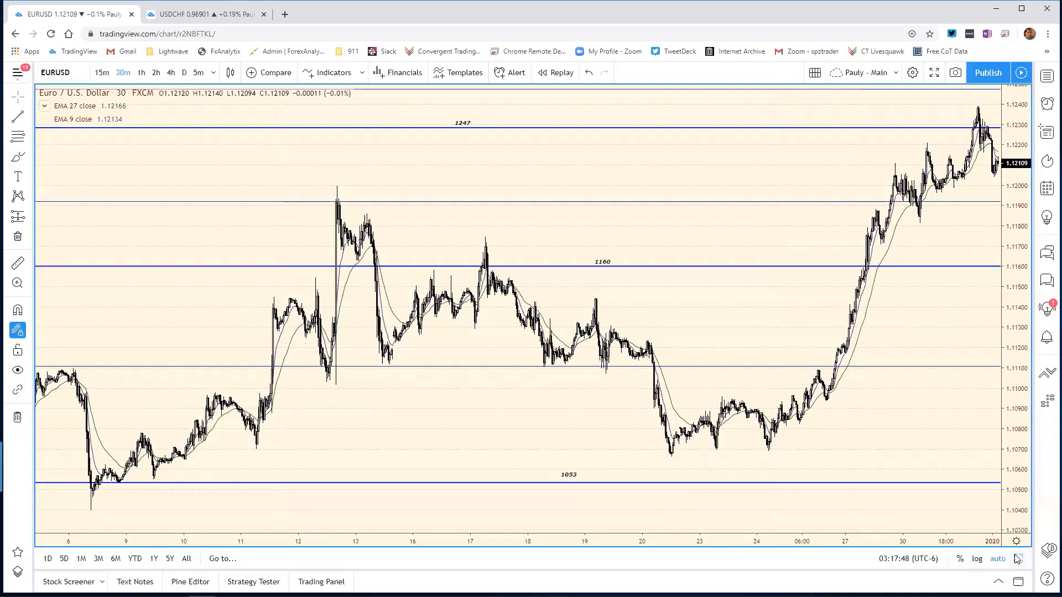
pyautogui.hotkey('alt', 'Return')
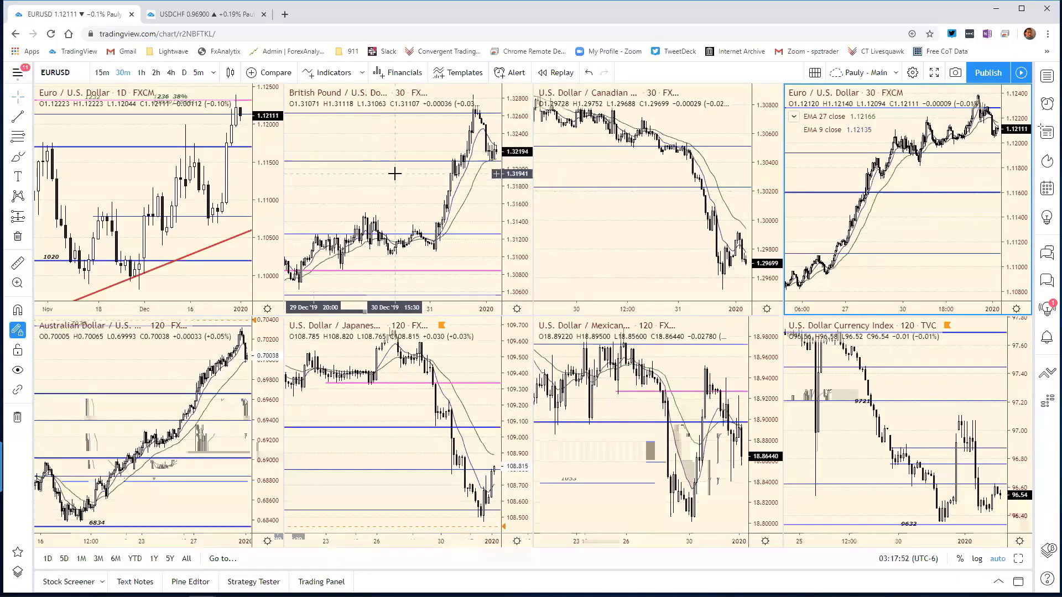
# Step: Load GBPUSD into the top-left daily chart
pyautogui.click(115, 130)
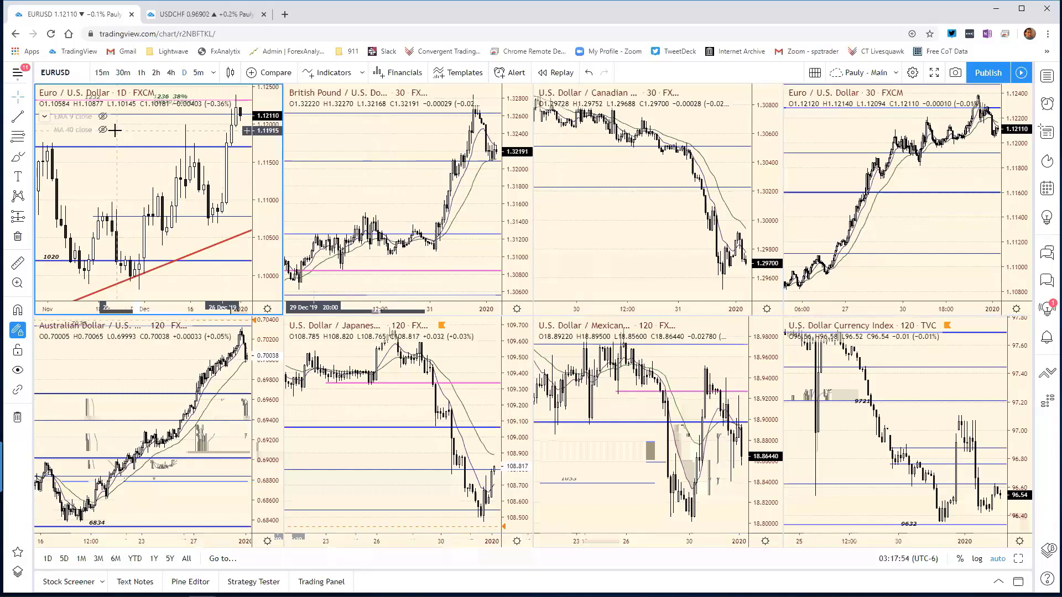
pyautogui.write('GBPUSD')
pyautogui.press('Return')
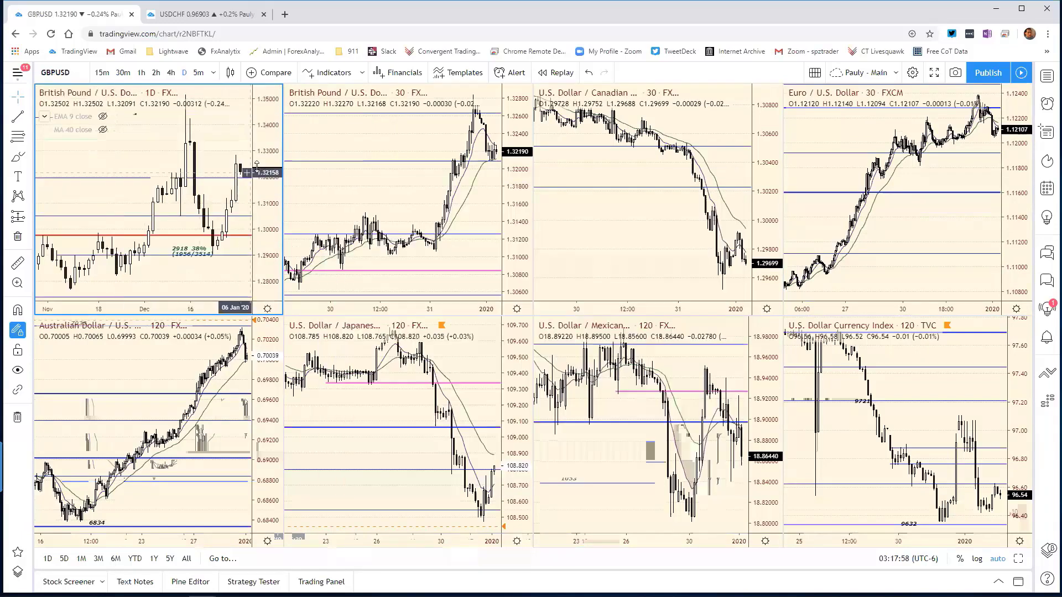
# Step: Set the GBP/USD 30-minute chart to a 5-minute interval
pyautogui.click(414, 151)
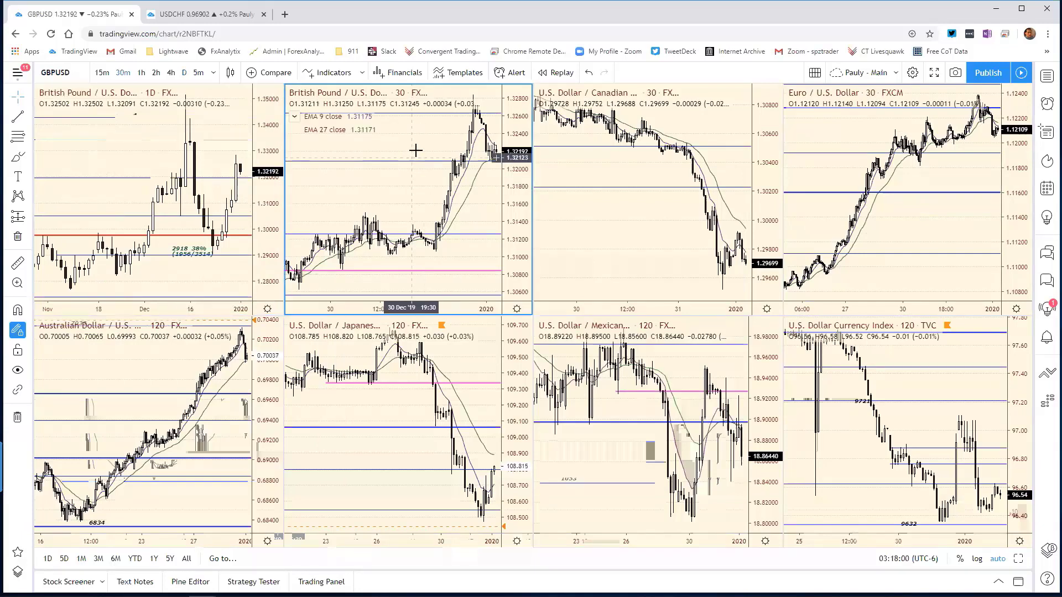
pyautogui.write('5')
pyautogui.press('Return')
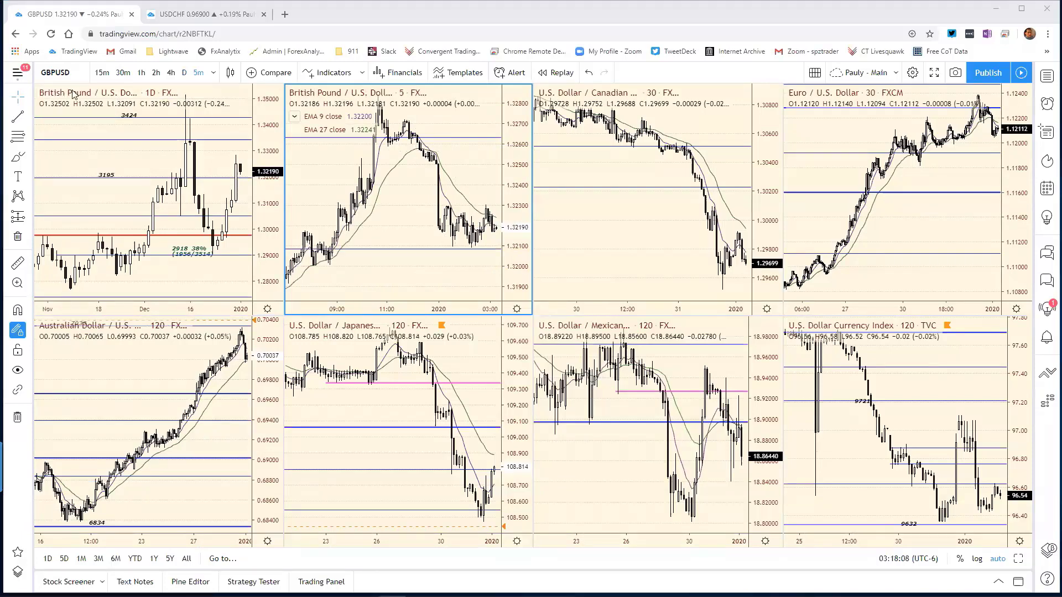
pyautogui.hotkey('alt', 'Tab')
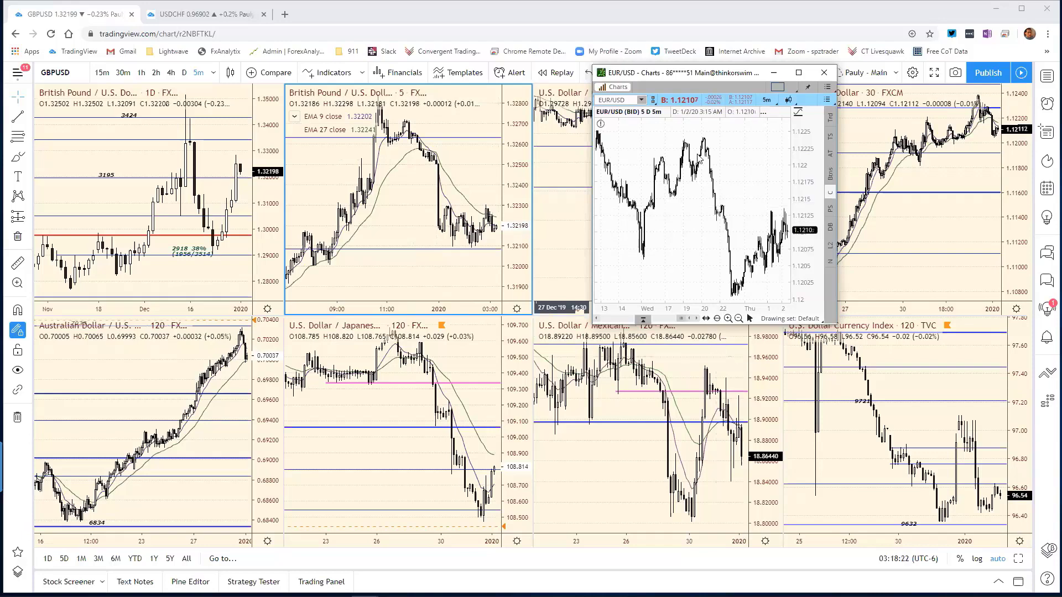
# Step: Load GBP/USD into the thinkorswim chart, zoom it, and drag the window off-screen
pyautogui.click(614, 99)
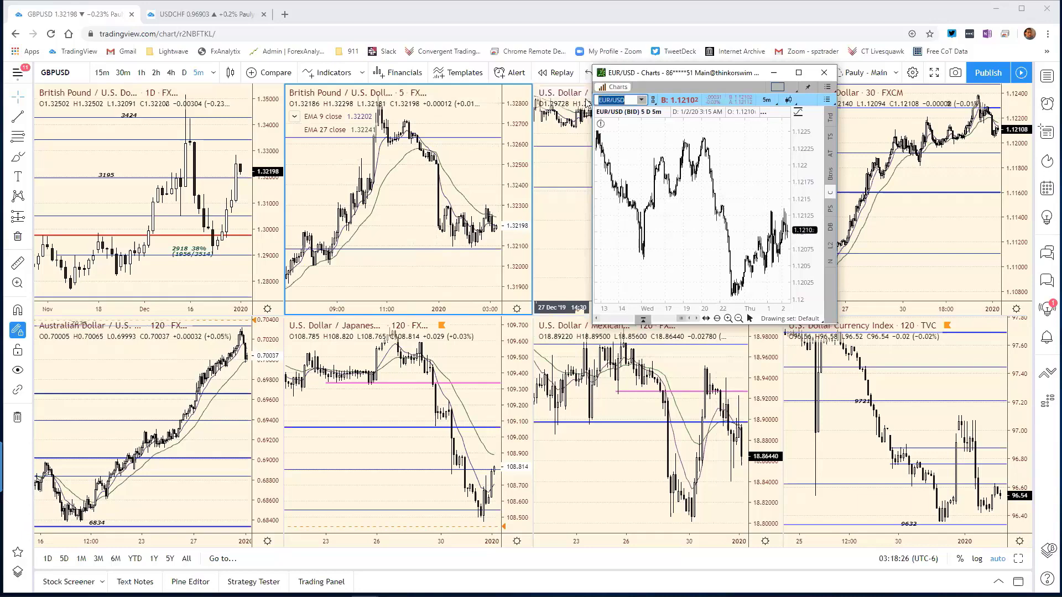
pyautogui.write('GBP')
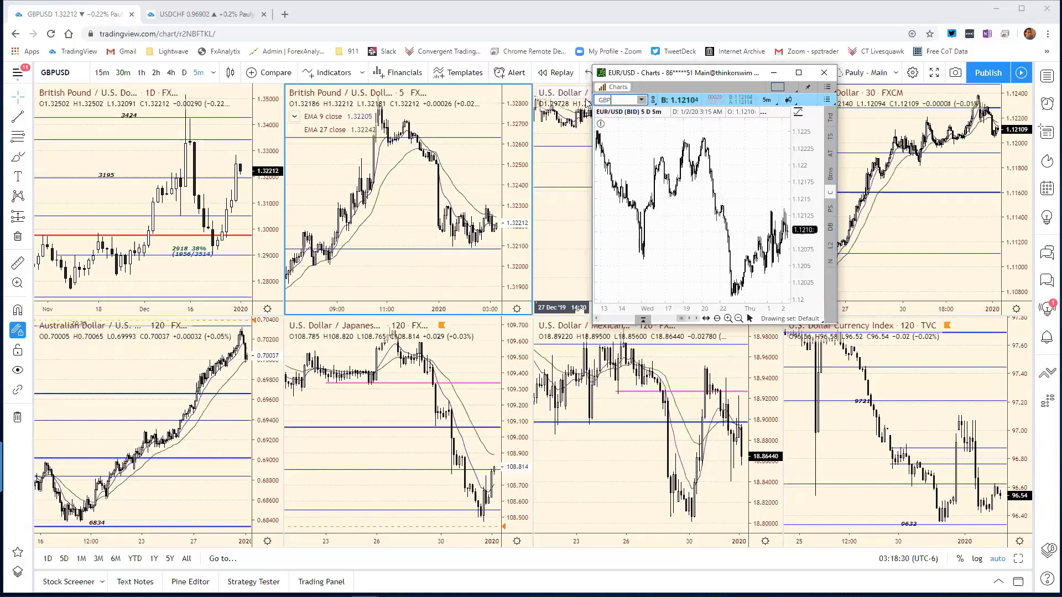
pyautogui.press('Down')
pyautogui.press('Down')
pyautogui.press('Down')
pyautogui.press('Down')
pyautogui.press('Return')
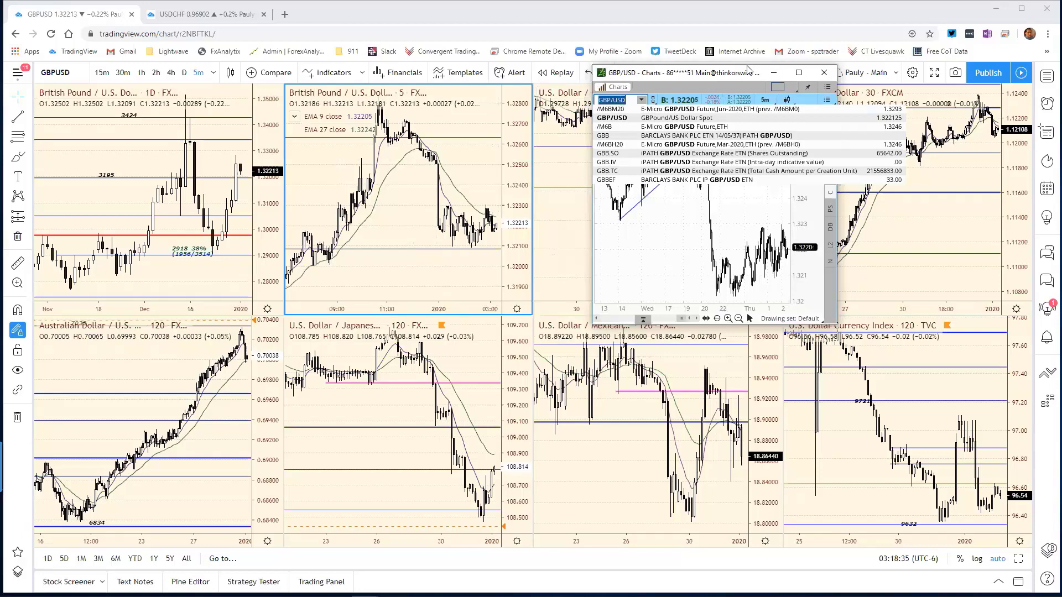
pyautogui.press('Down')
pyautogui.press('Down')
pyautogui.press('Down')
pyautogui.press('Down')
pyautogui.press('Down')
pyautogui.press('Down')
pyautogui.press('Down')
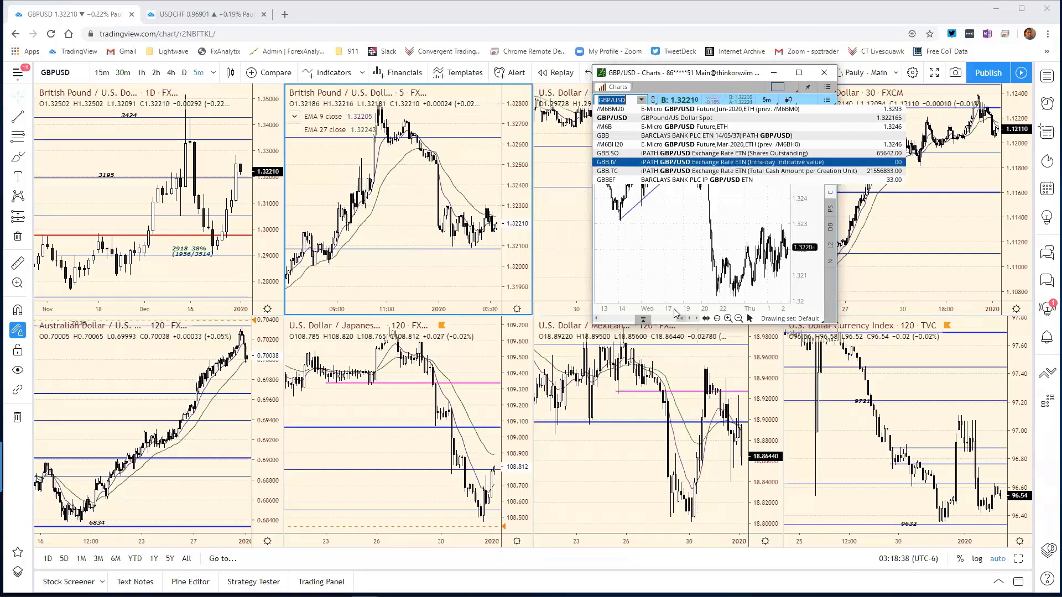
pyautogui.doubleClick(633, 104)
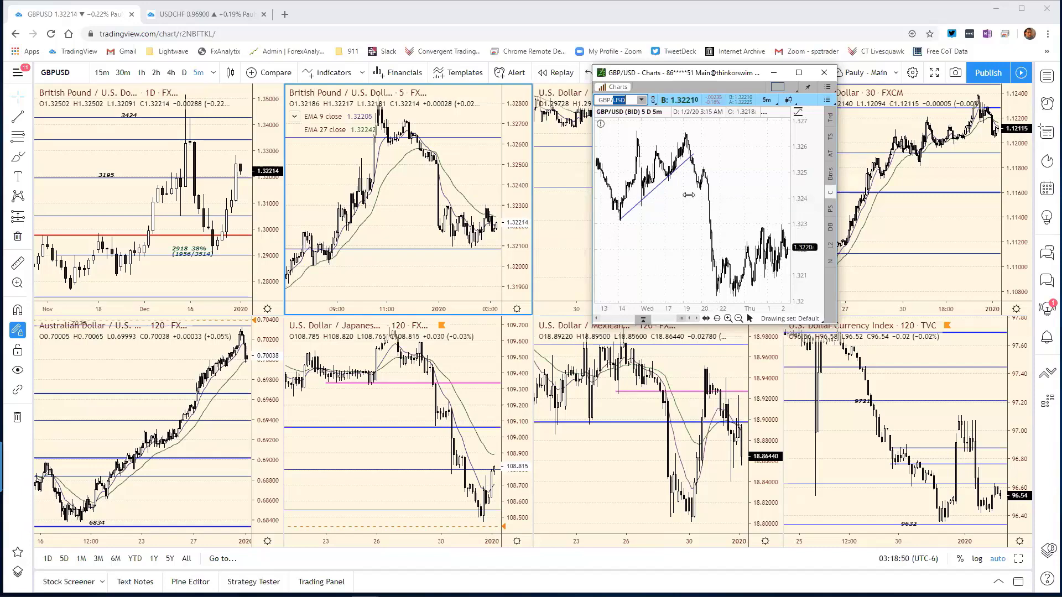
pyautogui.scroll(2, 692, 194)
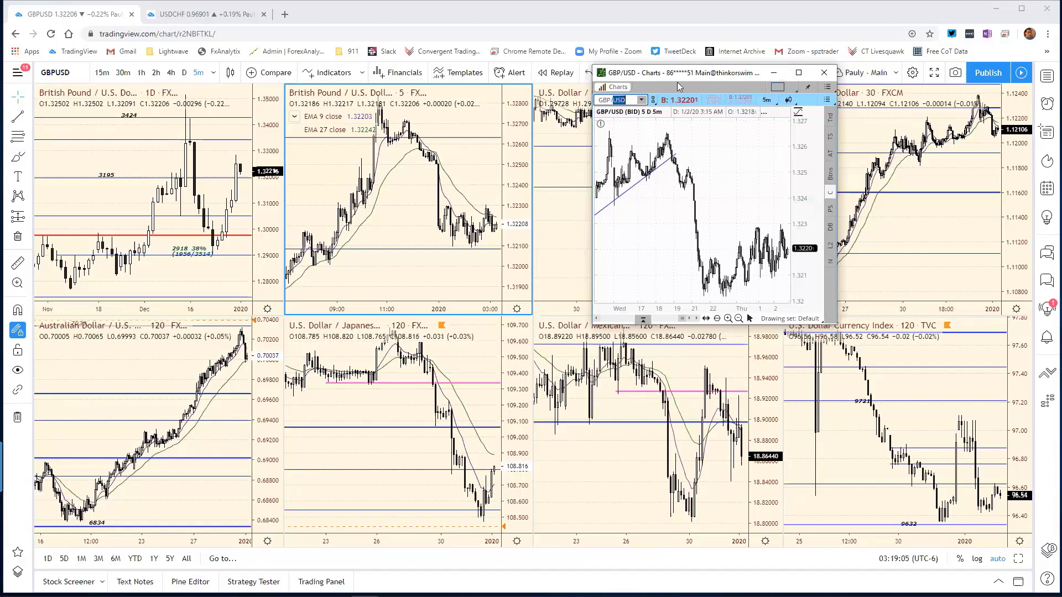
pyautogui.moveTo(680, 87); pyautogui.dragTo(1061, 89)
# Step: Change the GBP/USD resistance in cell F10 of the bias sheet to 3244, then return to Chrome
pyautogui.hotkey('alt', 'Tab')
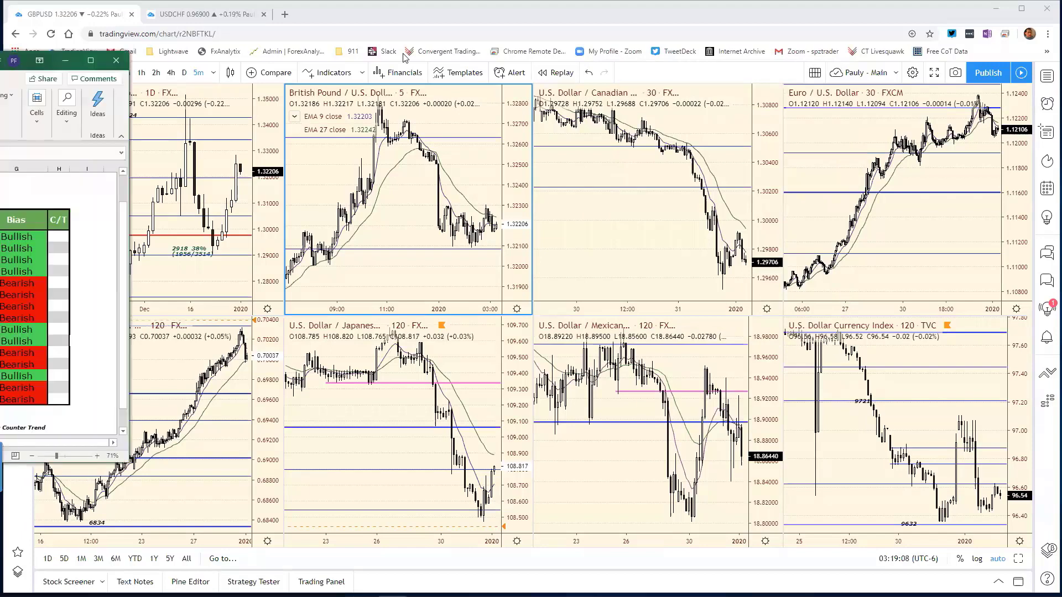
pyautogui.press('super+shift+Right')
pyautogui.press('Tab')
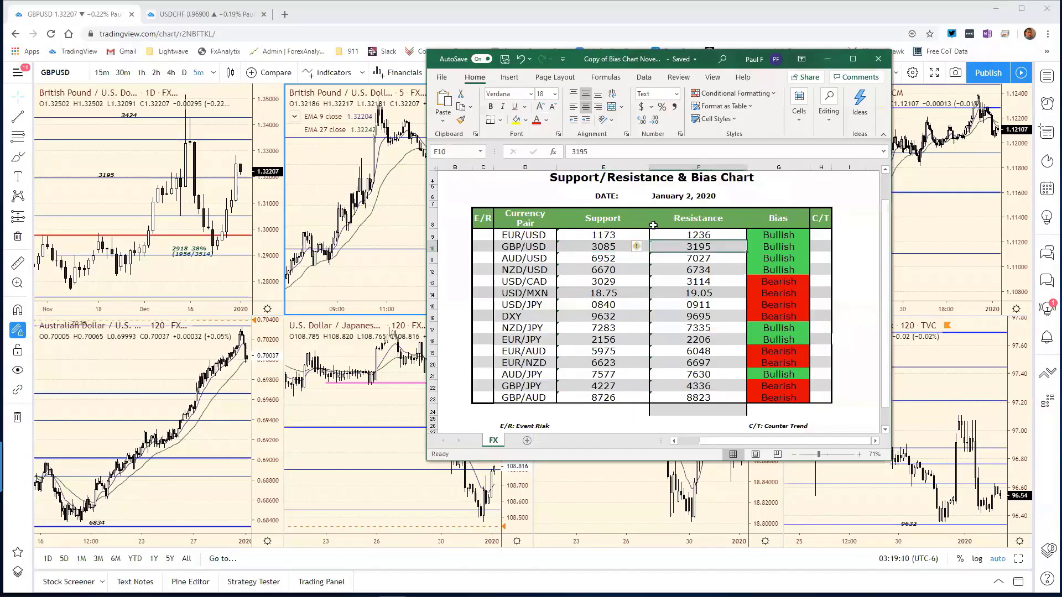
pyautogui.click(591, 145)
pyautogui.press('BackSpace')
pyautogui.press('BackSpace')
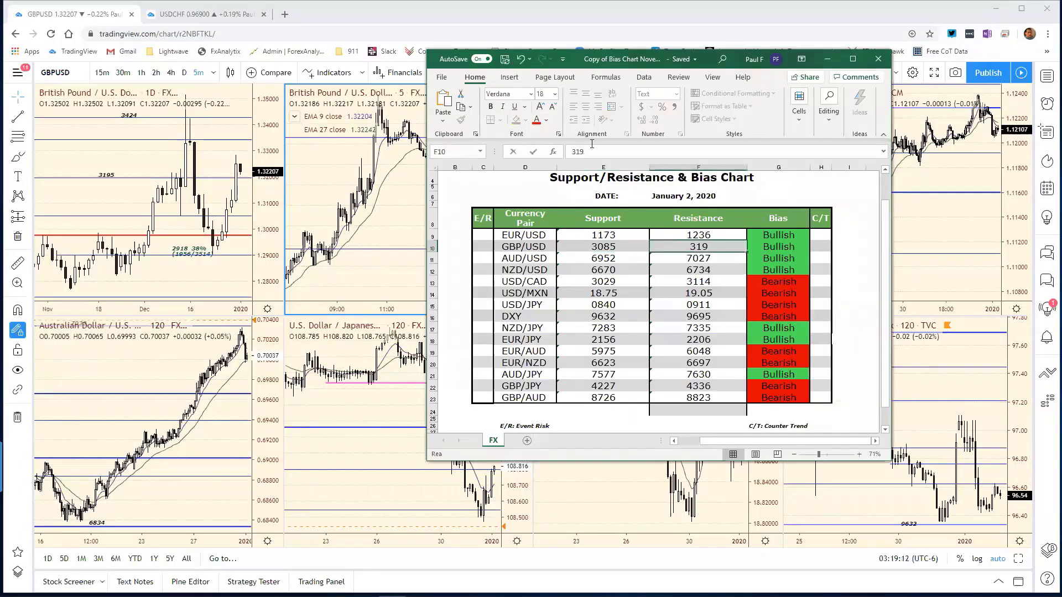
pyautogui.write('244')
pyautogui.press('Return')
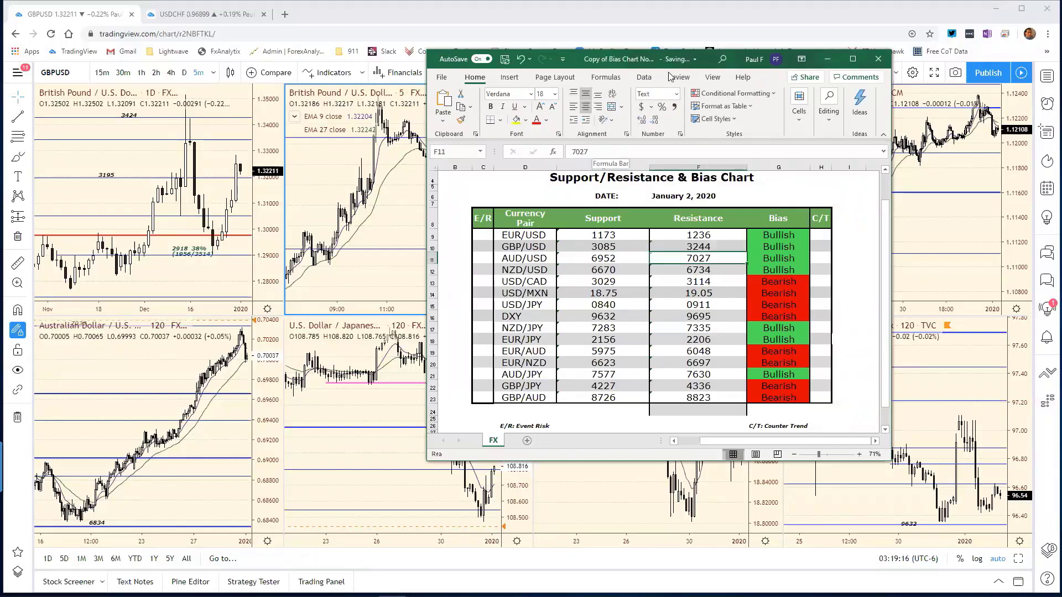
pyautogui.hotkey('alt', 'Tab')
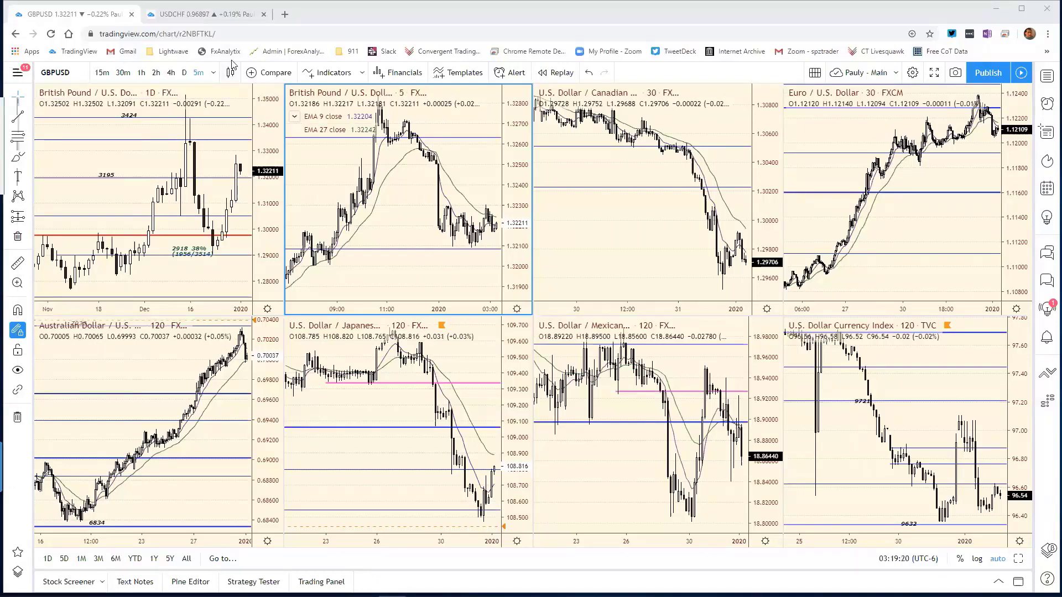
# Step: Maximize the GBPUSD daily chart and widen its bars to review the levels
pyautogui.click(272, 125)
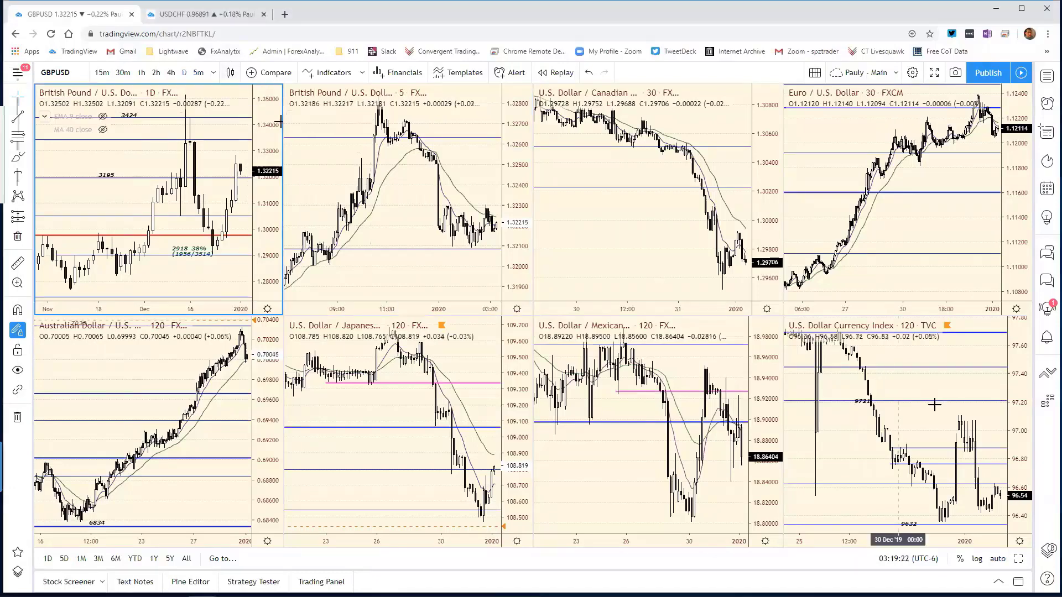
pyautogui.click(1018, 560)
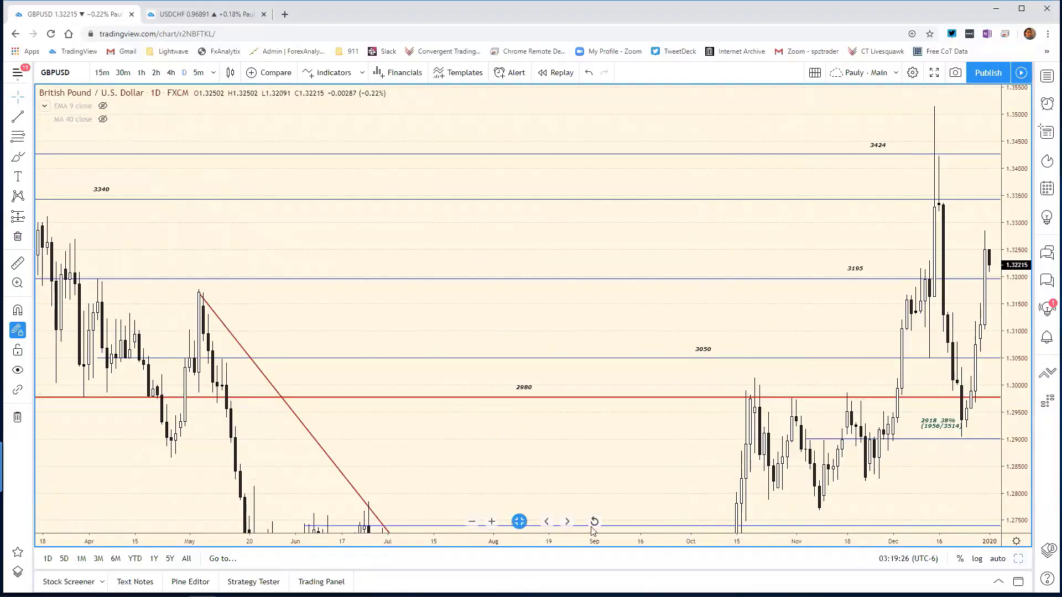
pyautogui.click(594, 522)
pyautogui.moveTo(556, 539); pyautogui.dragTo(514, 541)
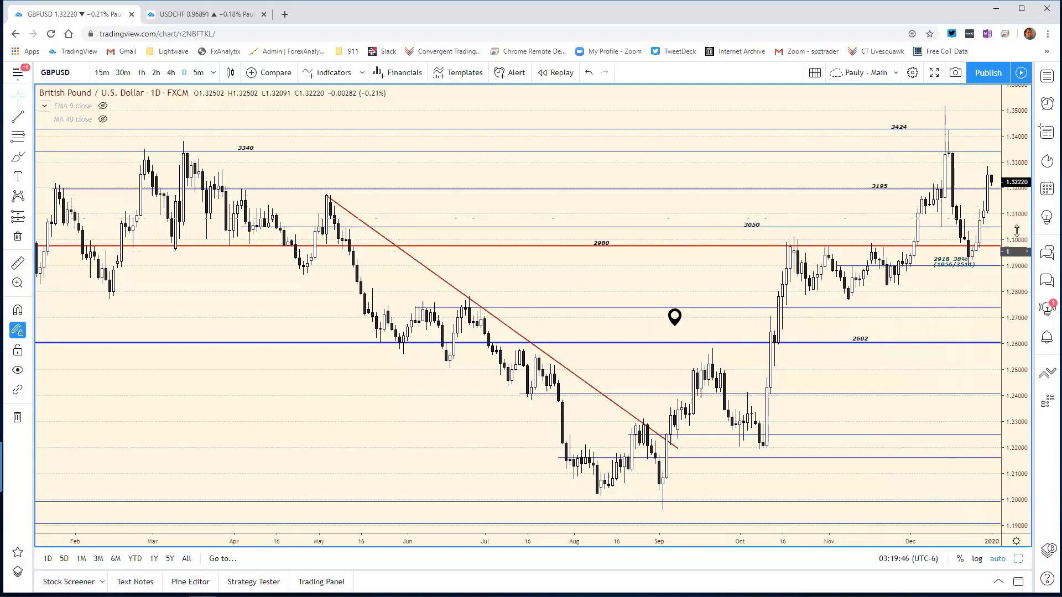
# Step: Return to the eight-chart grid and maximize the GBPUSD 5-minute chart
pyautogui.click(1019, 560)
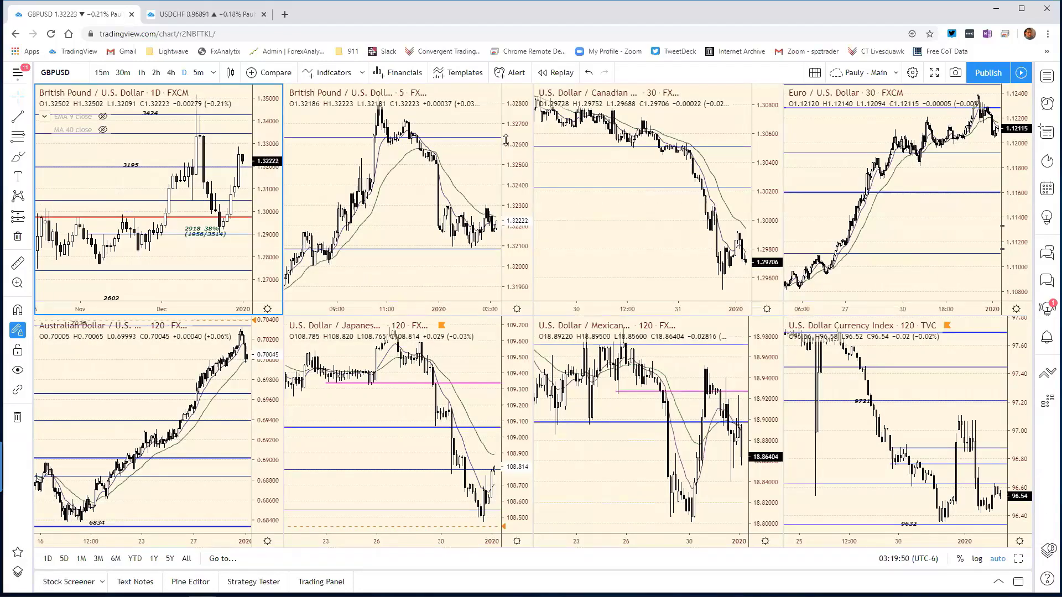
pyautogui.click(505, 141)
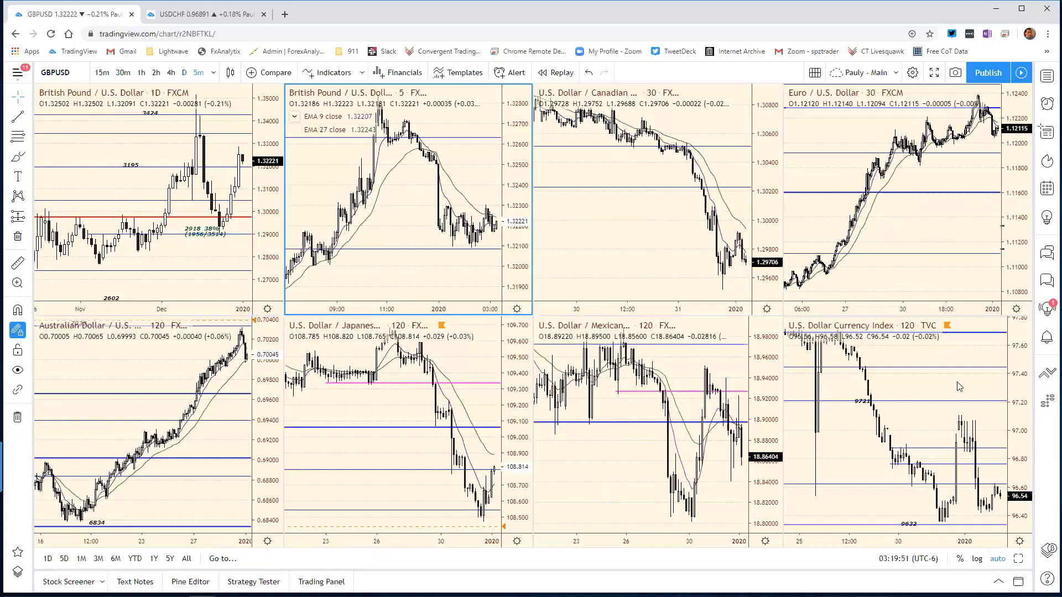
pyautogui.click(1018, 559)
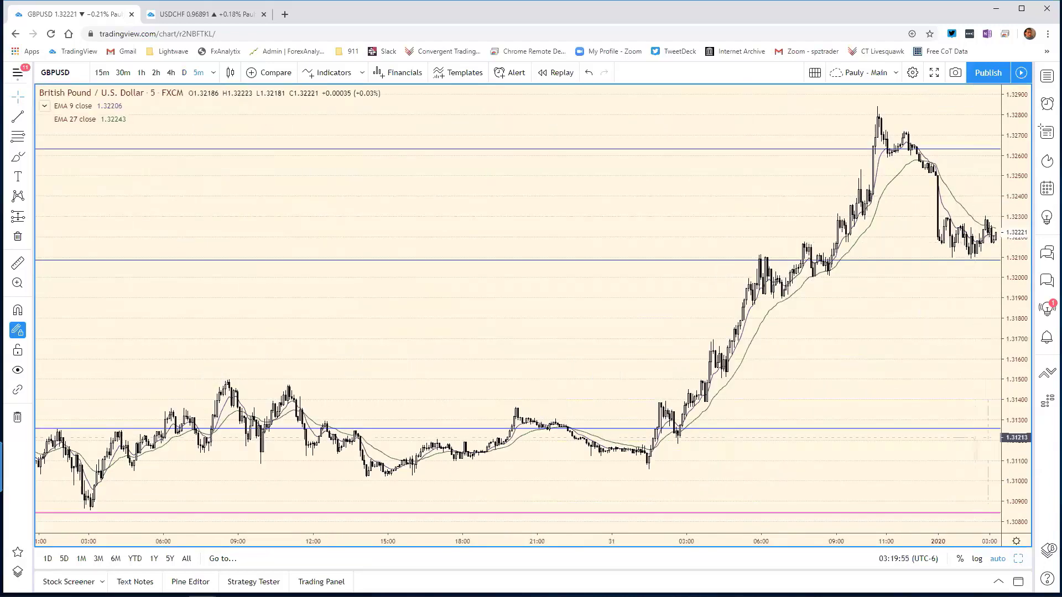
# Step: Switch the GBP/USD chart to the 30-minute interval
pyautogui.moveTo(724, 566)
pyautogui.scroll(-3, 521, 461)
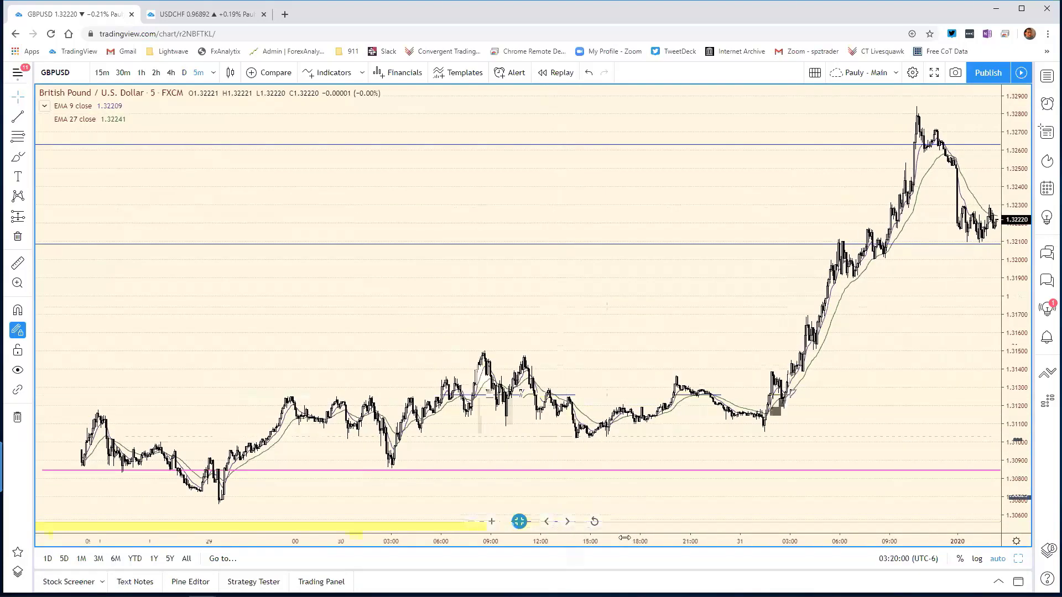
pyautogui.scroll(-2, 624, 536)
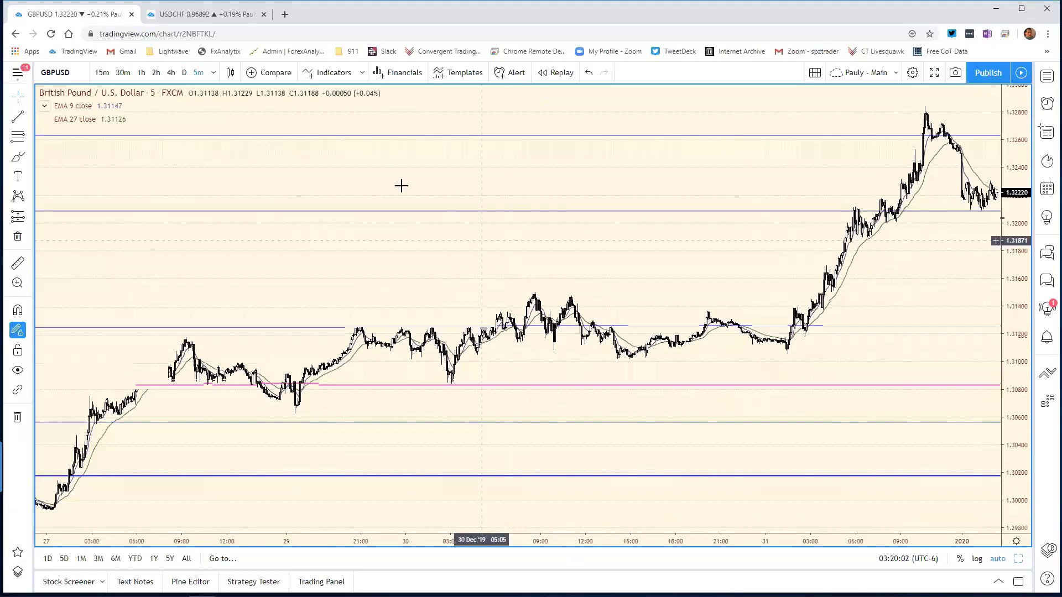
pyautogui.write('30')
pyautogui.press('Return')
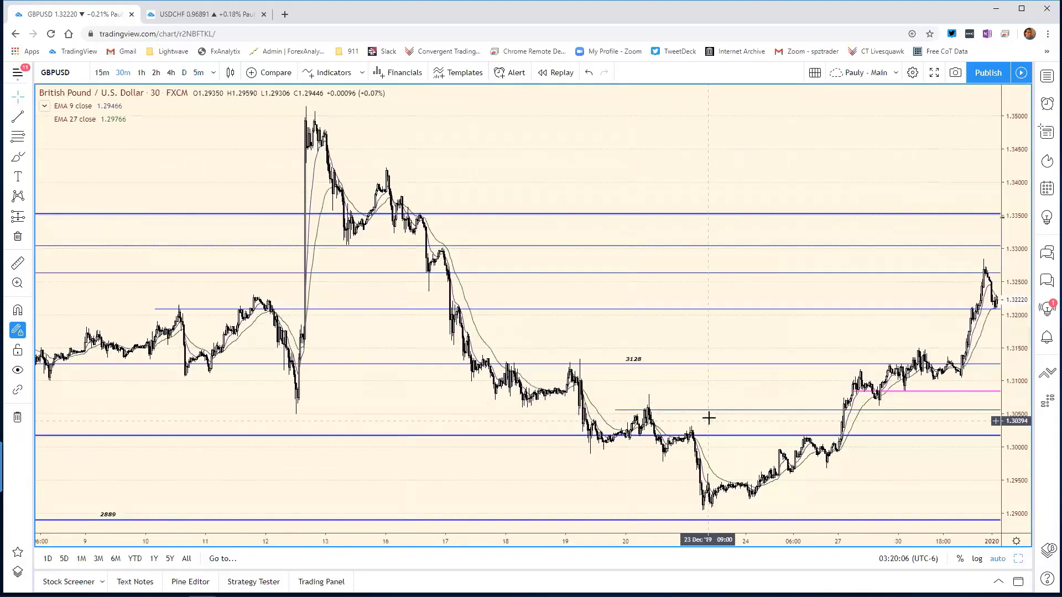
# Step: Draw a Fib Retracement from the late-December low to the early-January high
pyautogui.click(740, 410)
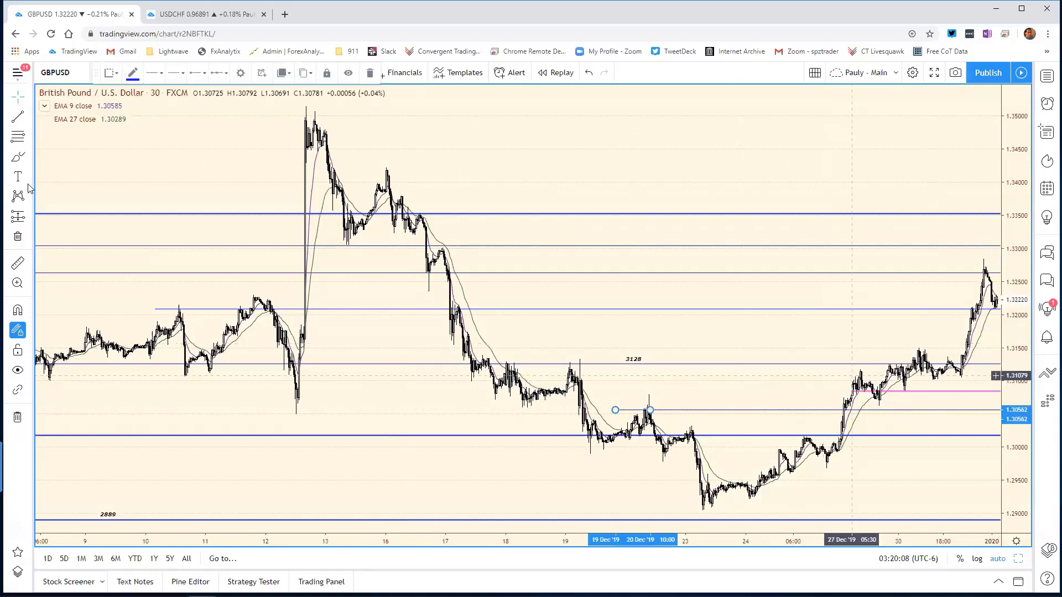
pyautogui.click(26, 138)
pyautogui.click(110, 335)
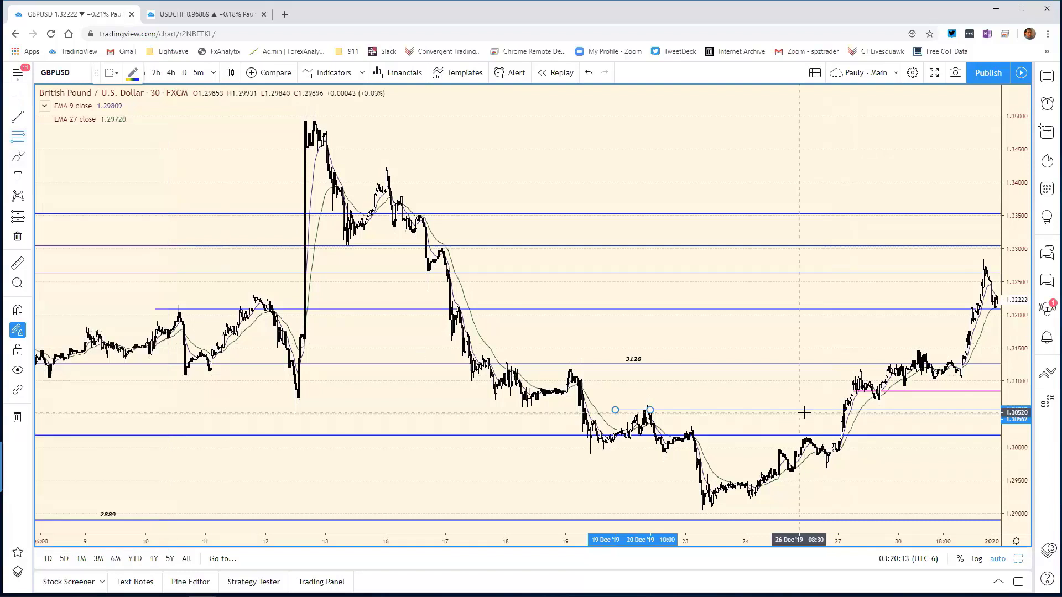
pyautogui.click(861, 405)
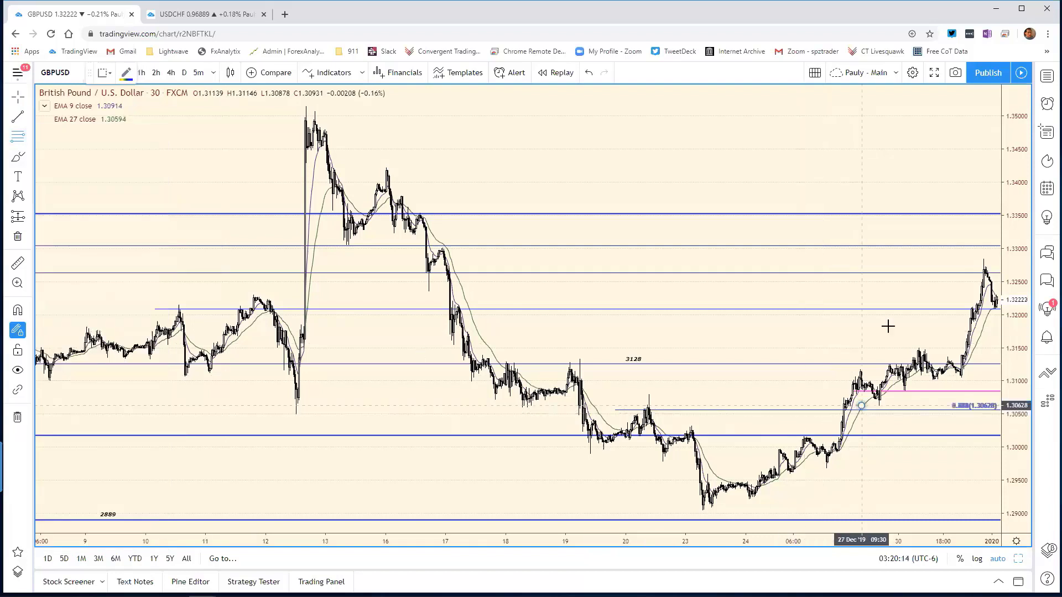
pyautogui.click(899, 258)
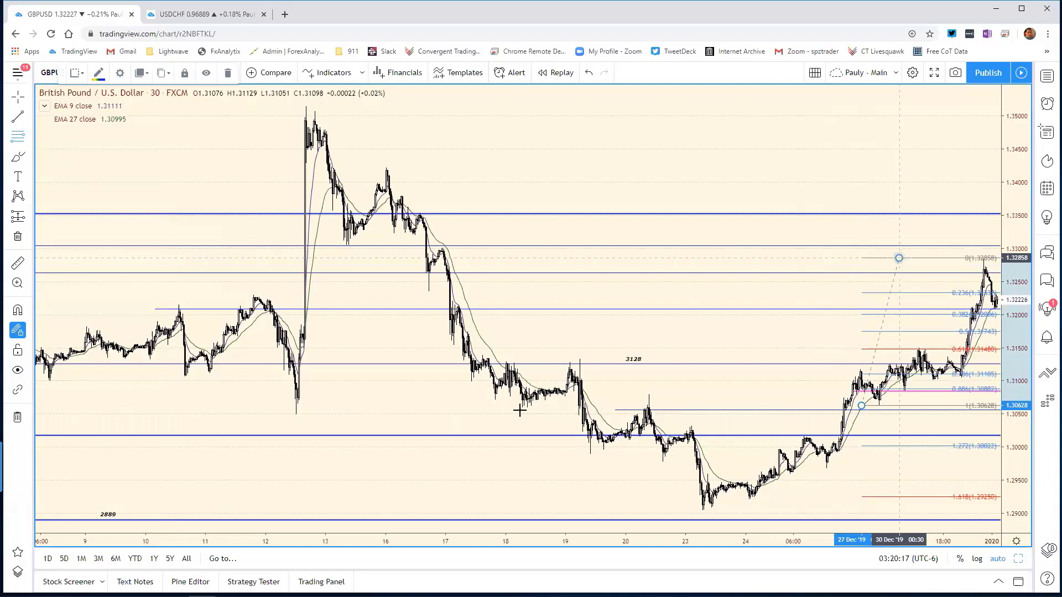
pyautogui.click(28, 97)
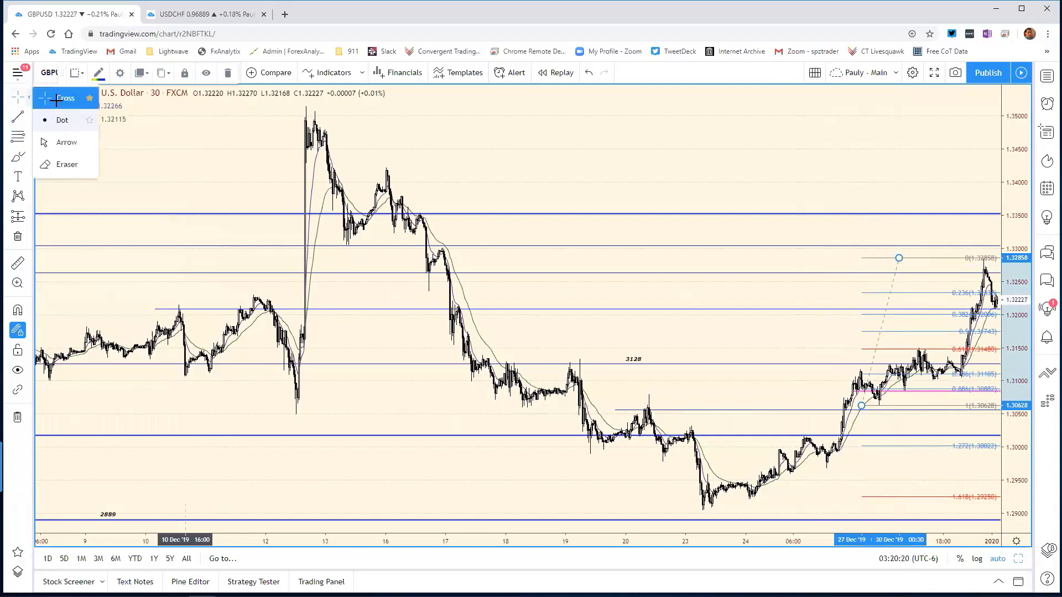
pyautogui.click(55, 98)
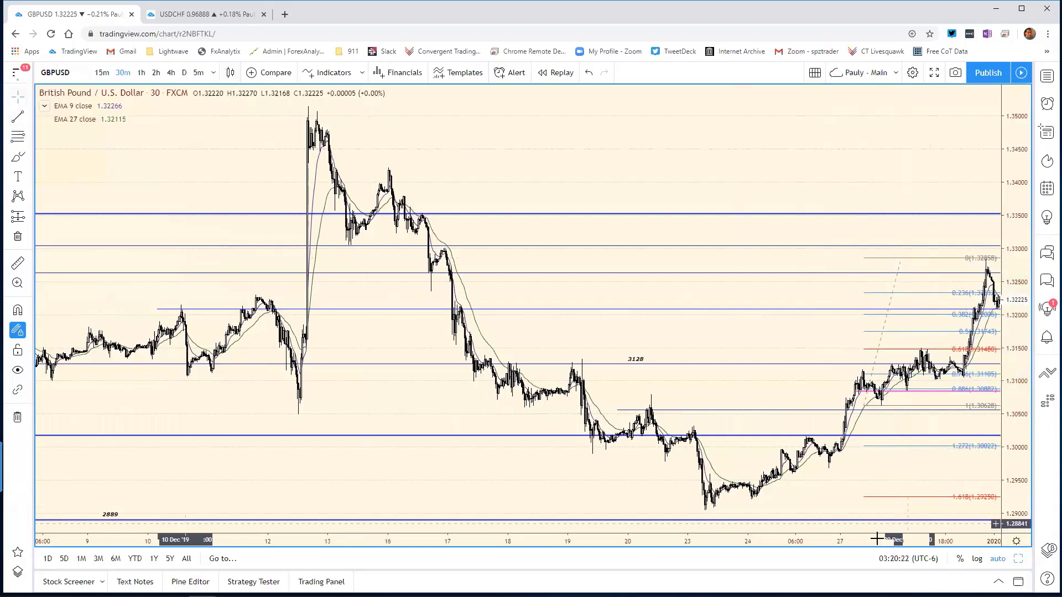
# Step: Apply the Pauly template to the Fib retracement and spread the bars out
pyautogui.scroll(5, 650, 256)
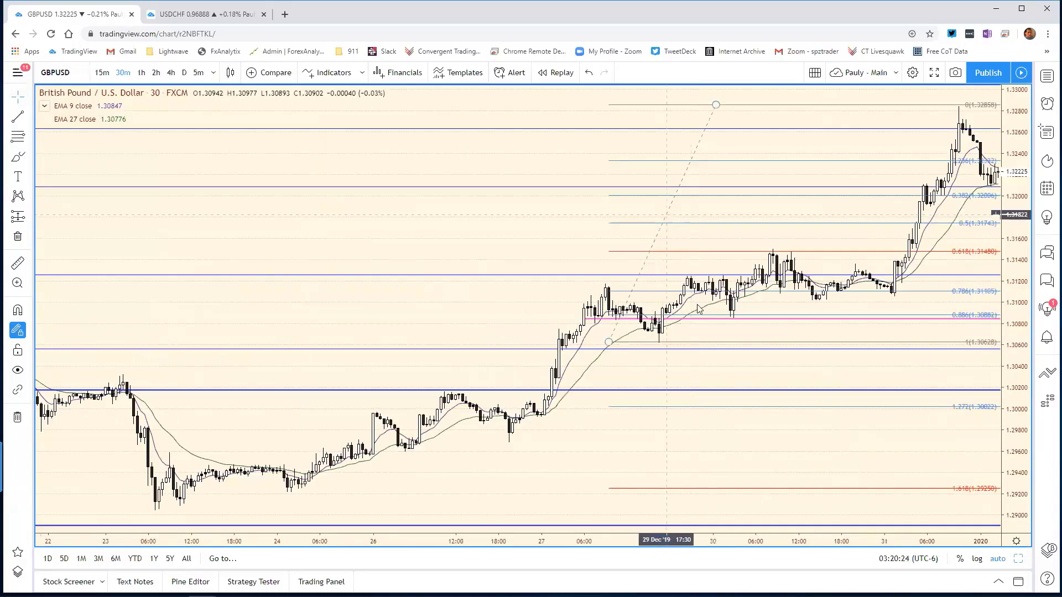
pyautogui.rightClick(665, 218)
pyautogui.moveTo(717, 247)
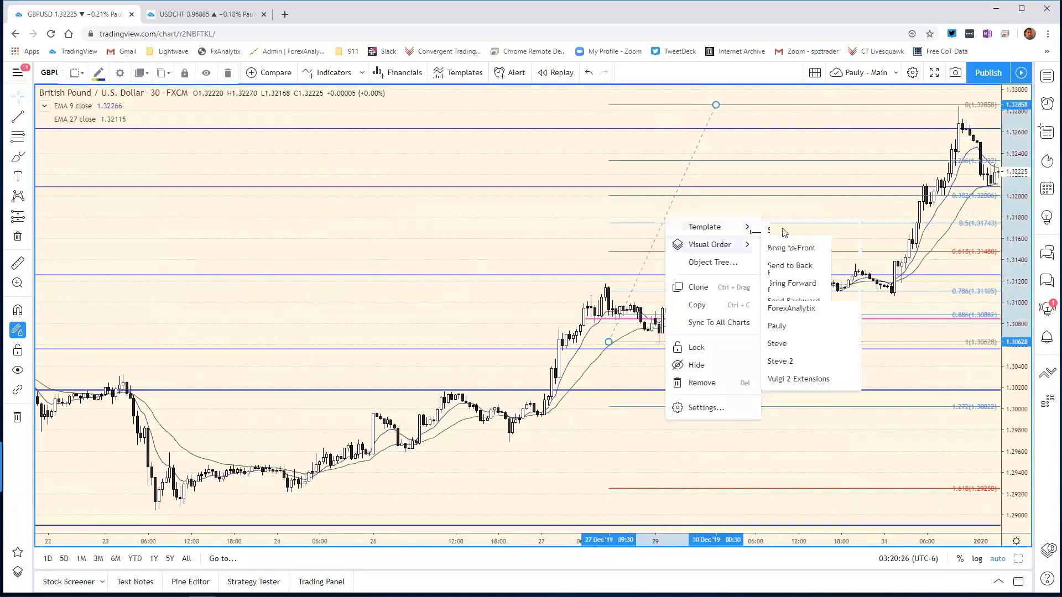
pyautogui.click(788, 330)
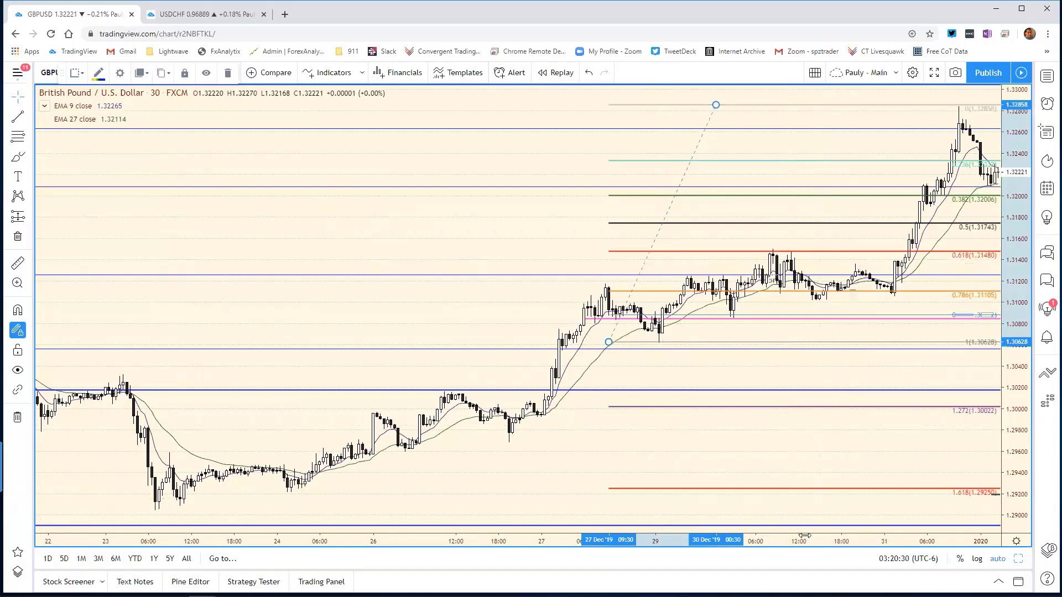
pyautogui.moveTo(795, 527)
pyautogui.mouseDown()
pyautogui.moveTo(741, 575)
pyautogui.moveTo(672, 563)
pyautogui.mouseUp()
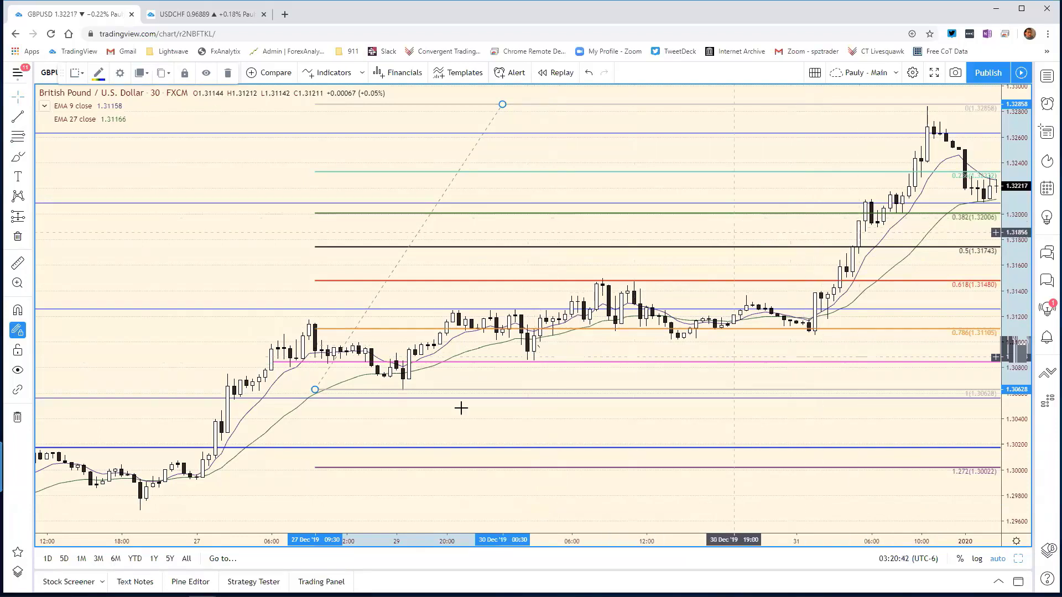
pyautogui.scroll(-1, 664, 546)
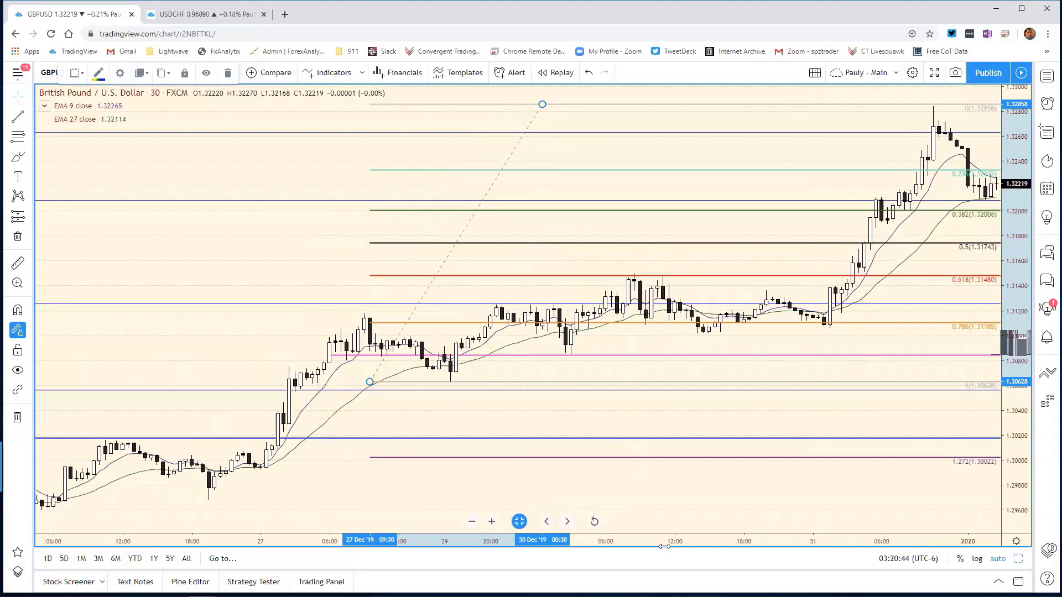
pyautogui.scroll(-5, 724, 557)
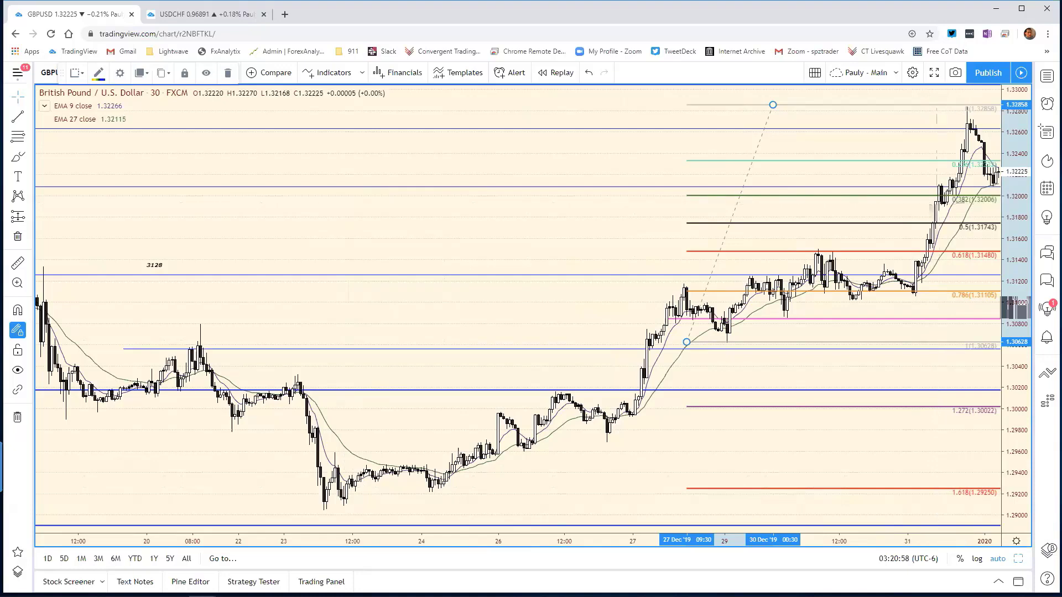
# Step: Raise the GBP/USD support in cell E10 from 3085 to 3192, then return to the chart
pyautogui.hotkey('alt', 'Tab')
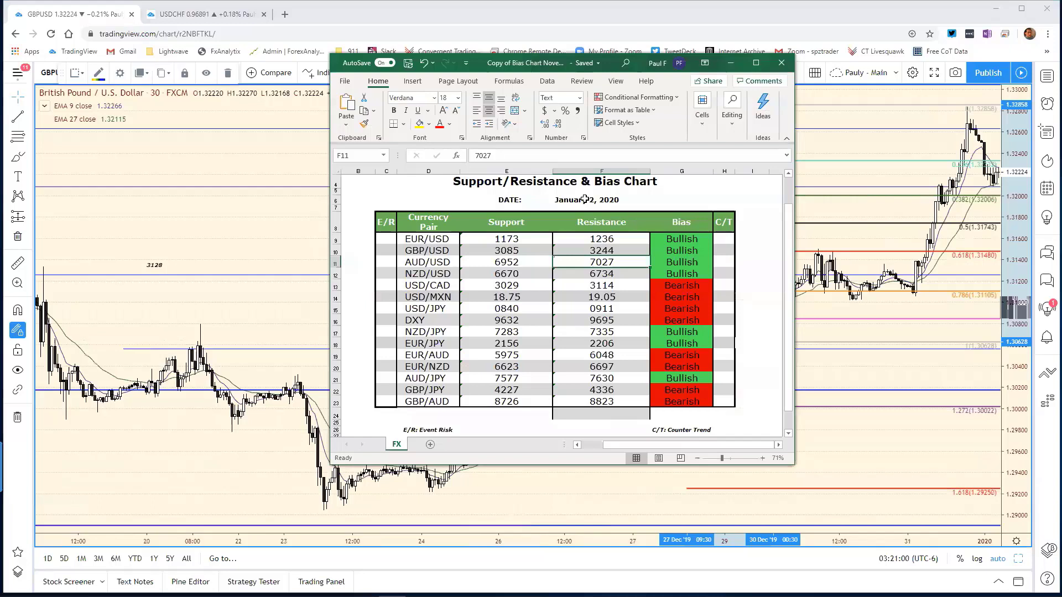
pyautogui.click(521, 251)
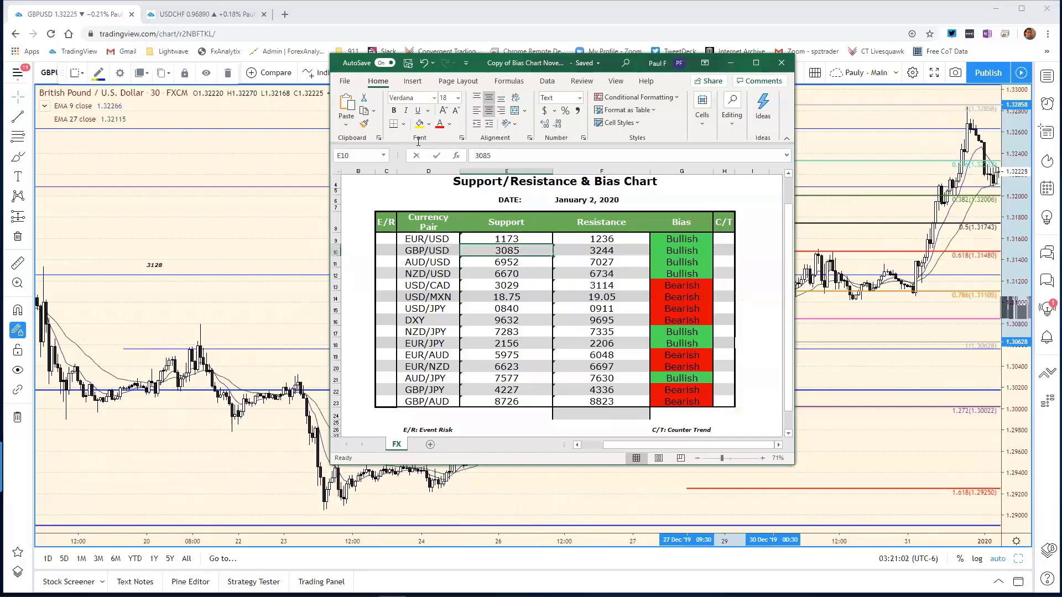
pyautogui.press('F2')
pyautogui.write('319')
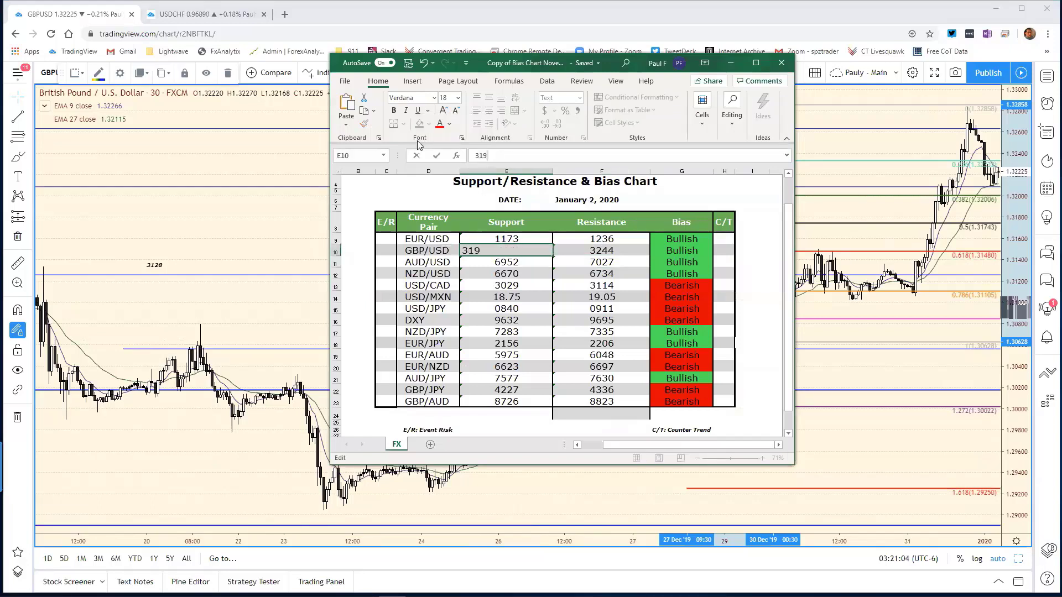
pyautogui.write('2')
pyautogui.press('Return')
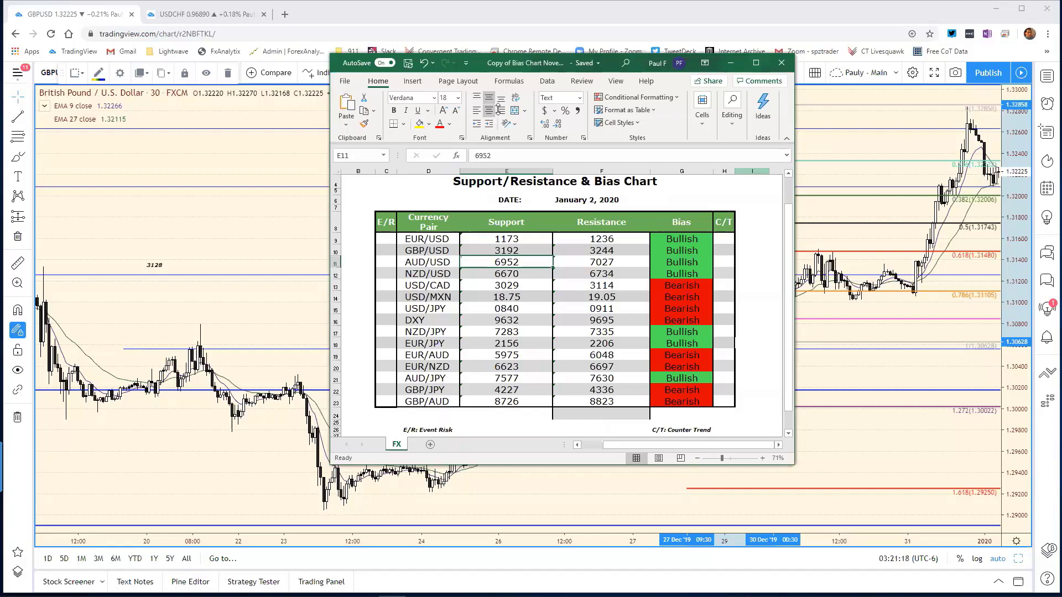
pyautogui.moveTo(593, 67); pyautogui.dragTo(588, 67)
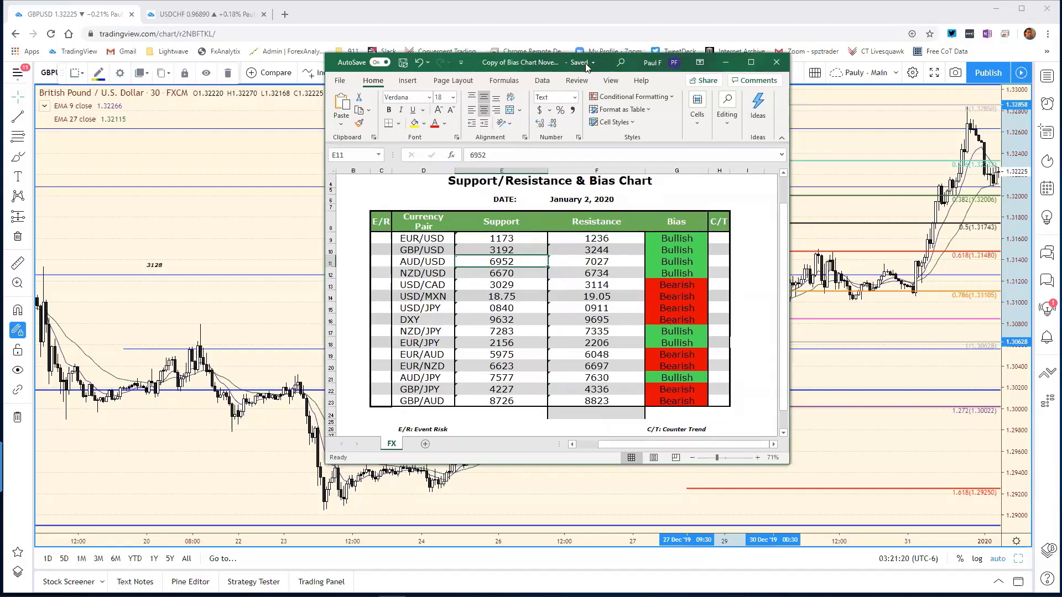
pyautogui.hotkey('alt', 'Tab')
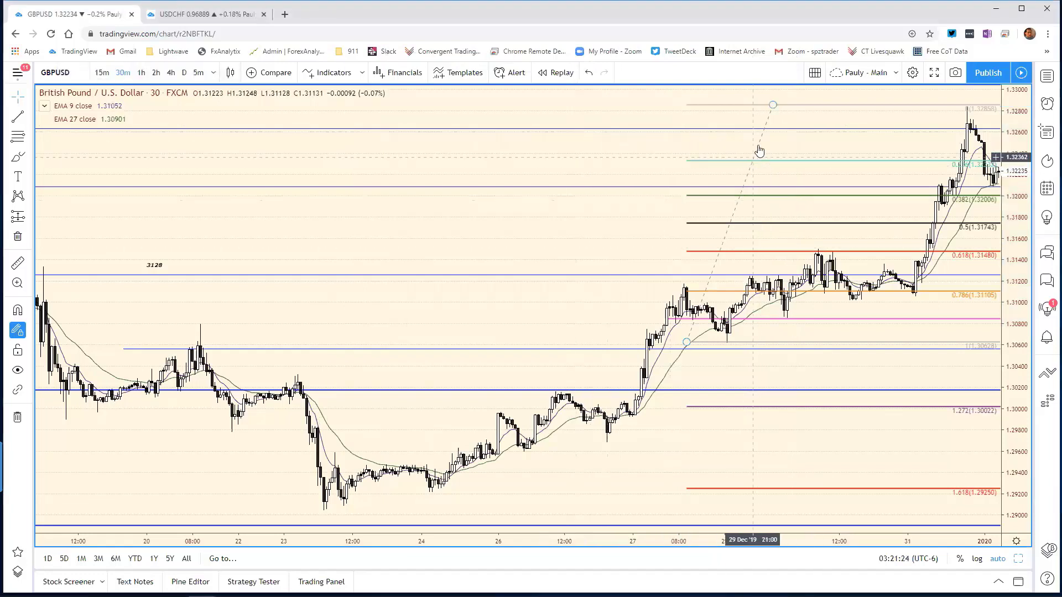
# Step: Load AUDUSD into the top-left daily pane of the eight-chart grid and maximize it
pyautogui.click(1018, 559)
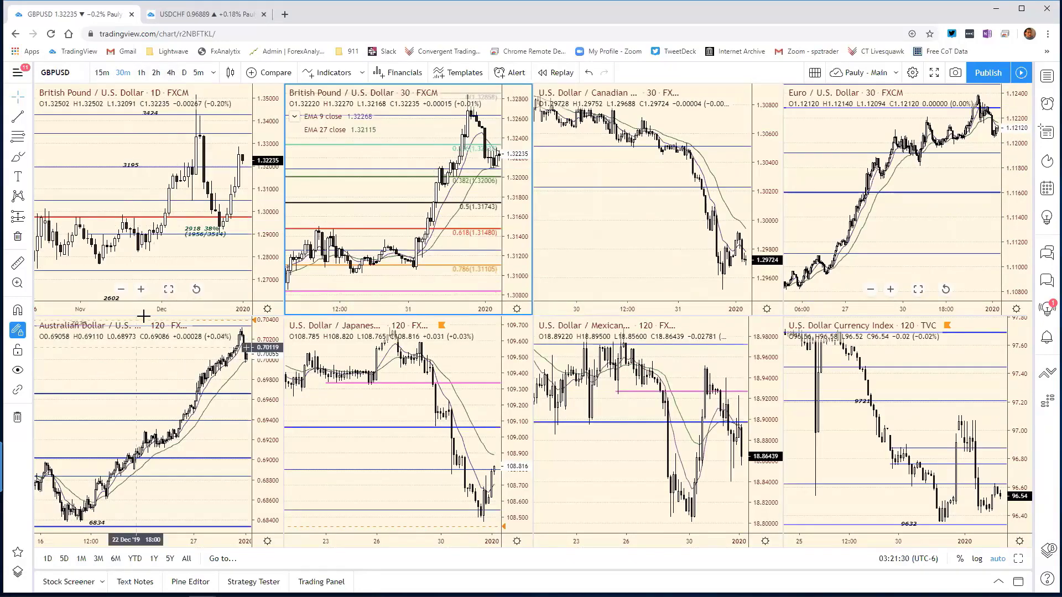
pyautogui.click(166, 335)
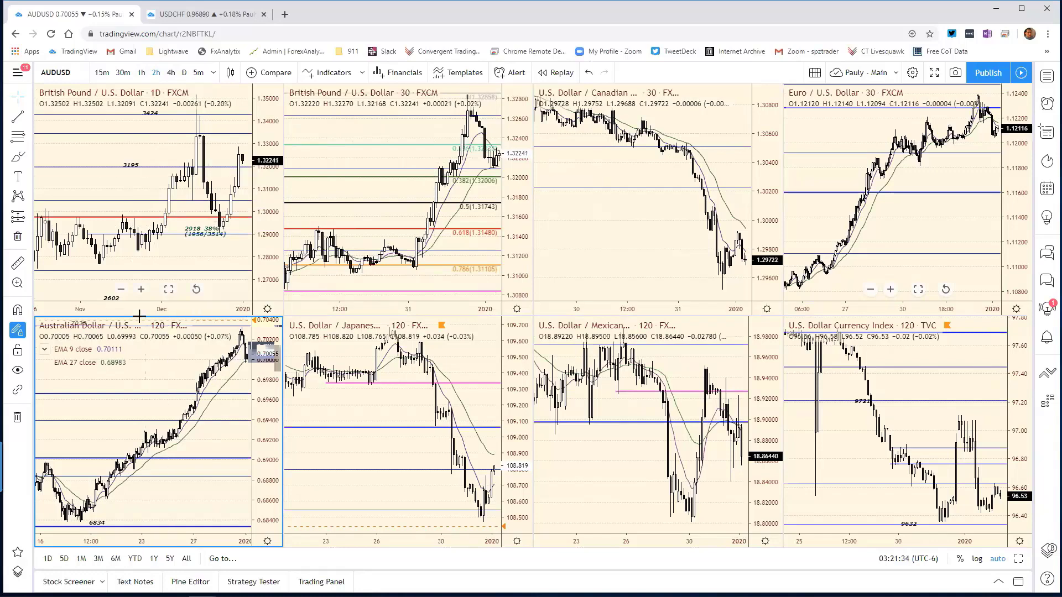
pyautogui.click(90, 153)
pyautogui.write('audusd')
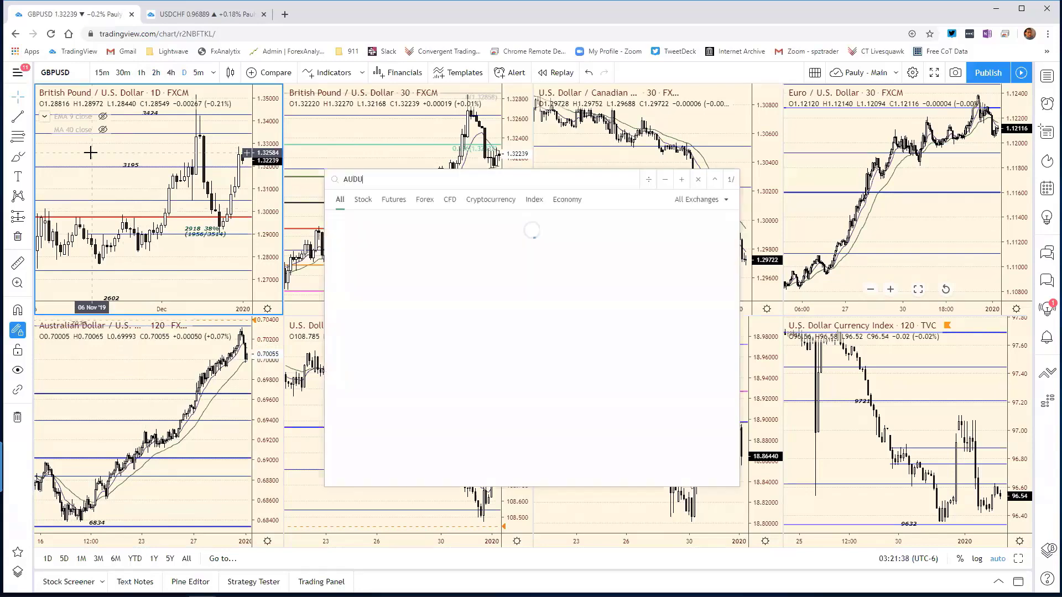
pyautogui.press('Return')
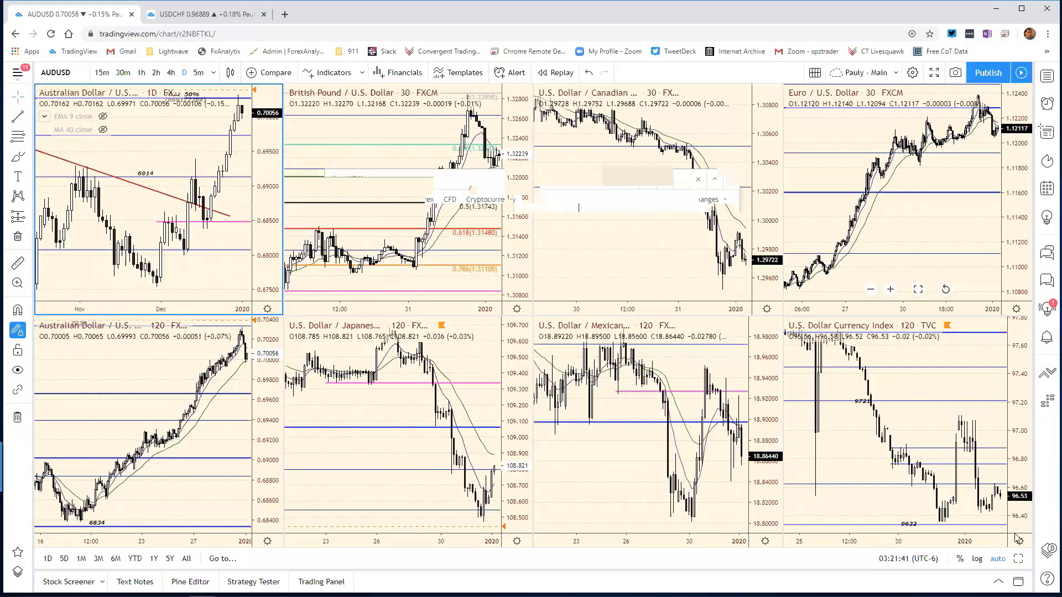
pyautogui.click(1018, 559)
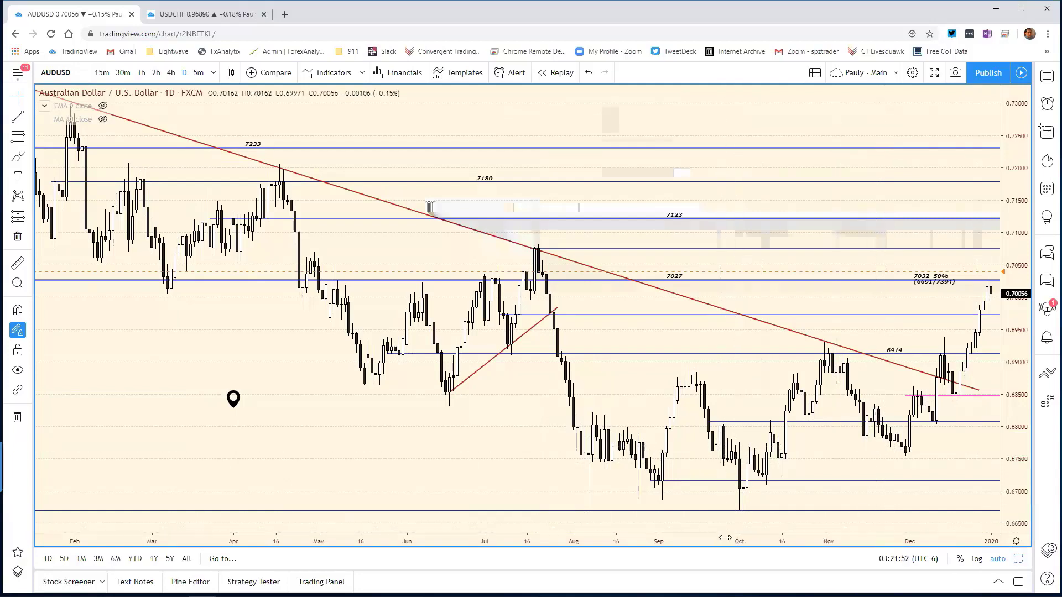
# Step: Inspect the long red trendline on the AUDUSD daily chart, then bring up the bias sheet
pyautogui.moveTo(720, 533); pyautogui.dragTo(809, 533)
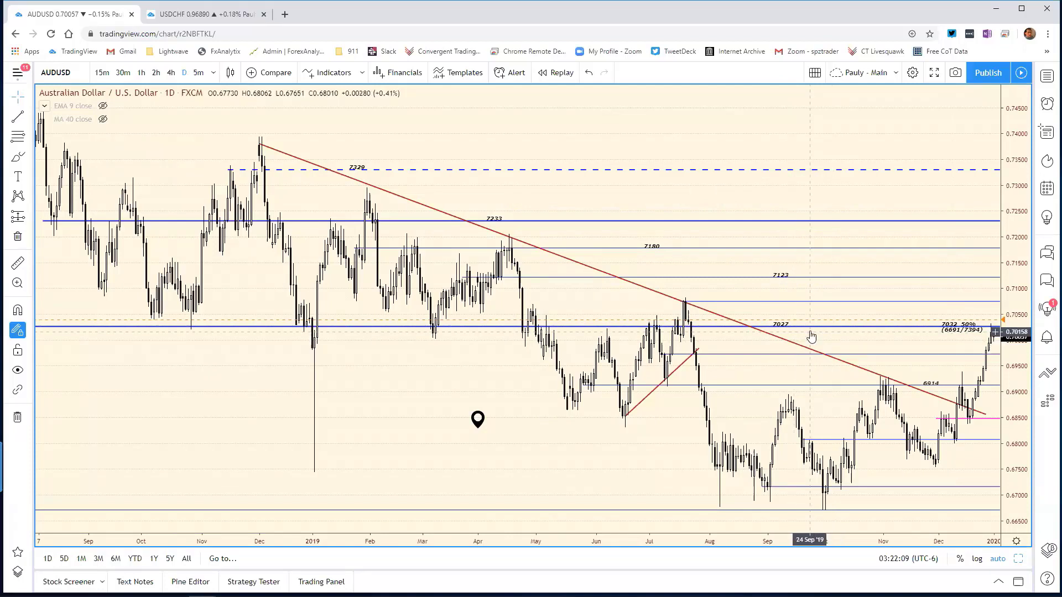
pyautogui.click(777, 338)
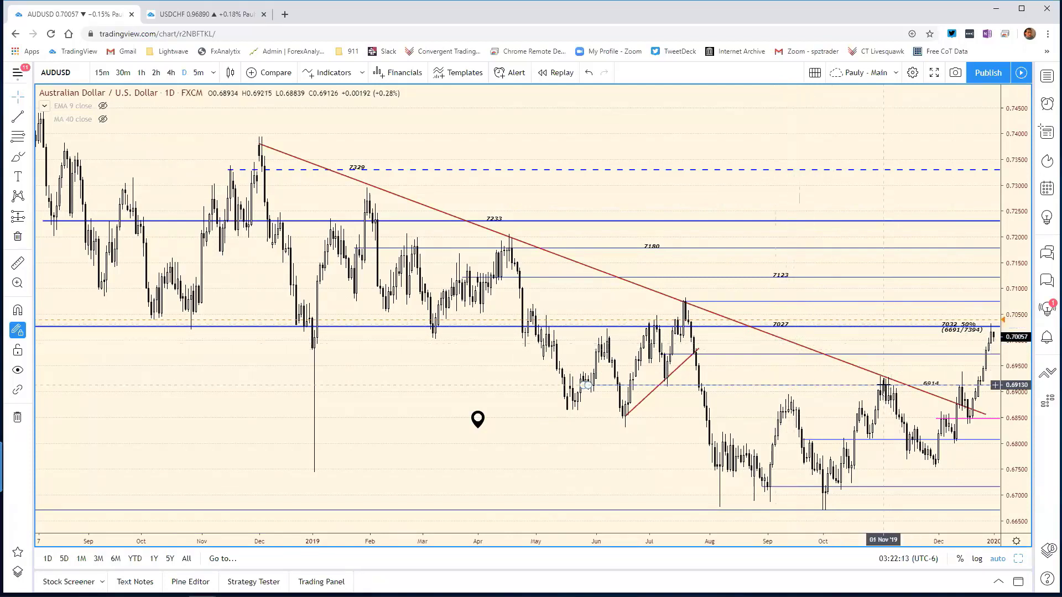
pyautogui.click(205, 156)
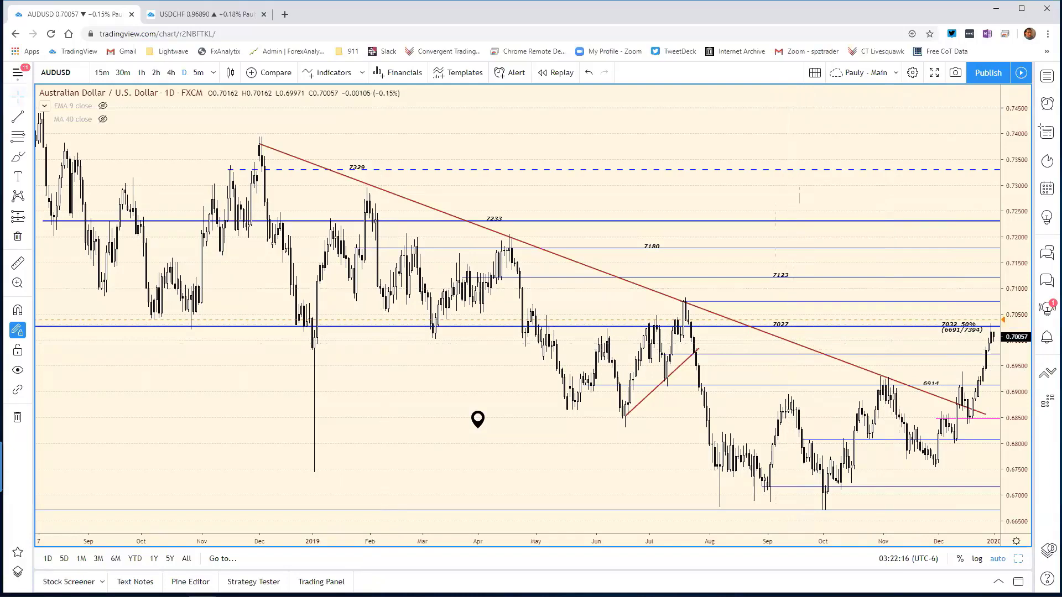
pyautogui.hotkey('alt', 'Tab')
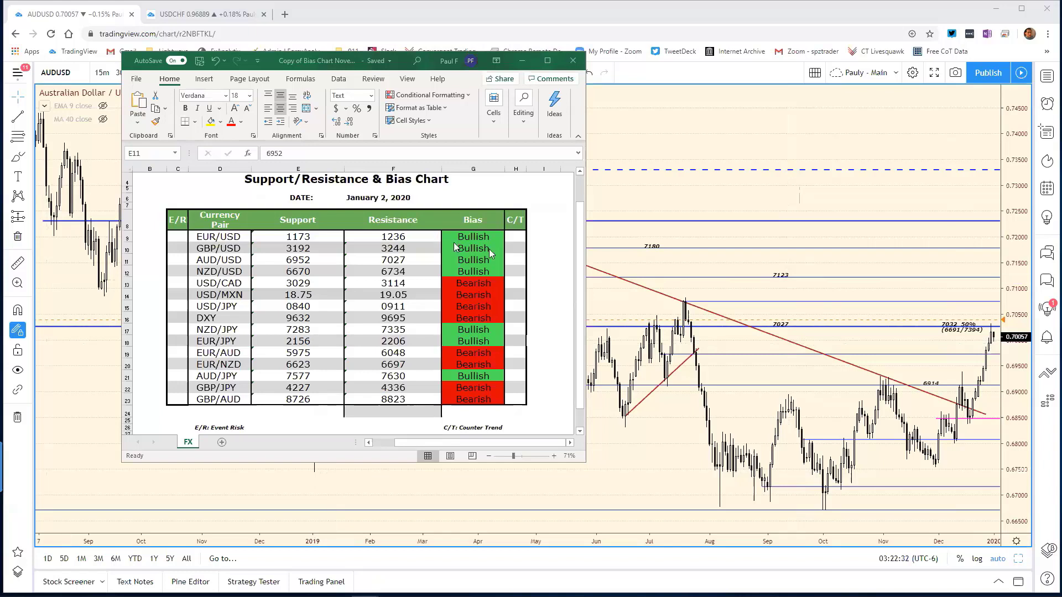
# Step: Check the AUD/USD support cell in the bias sheet, then restore TradingView's eight-chart grid
pyautogui.click(396, 264)
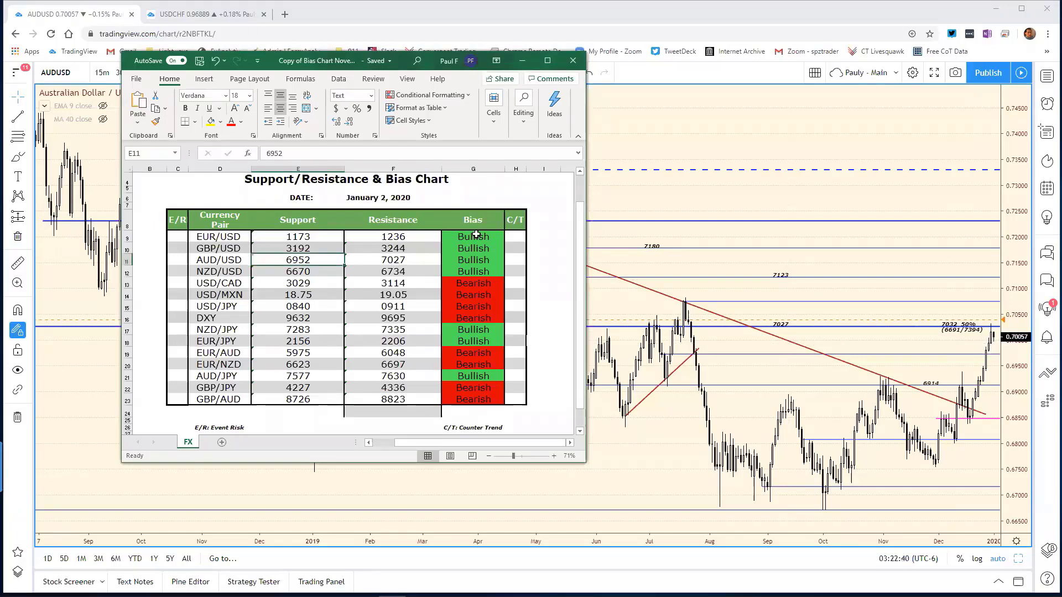
pyautogui.click(688, 147)
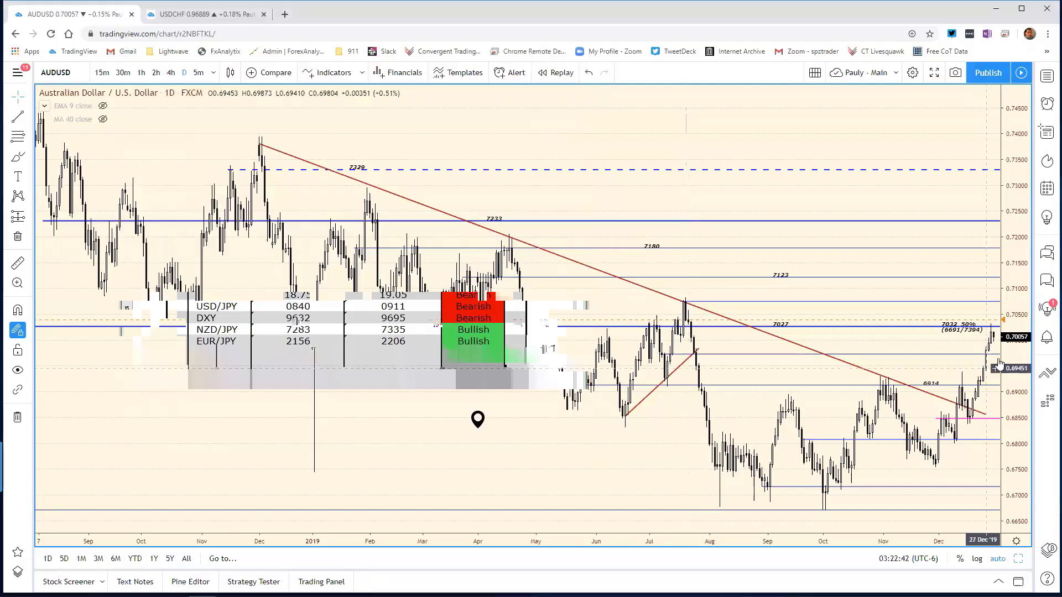
pyautogui.click(1019, 559)
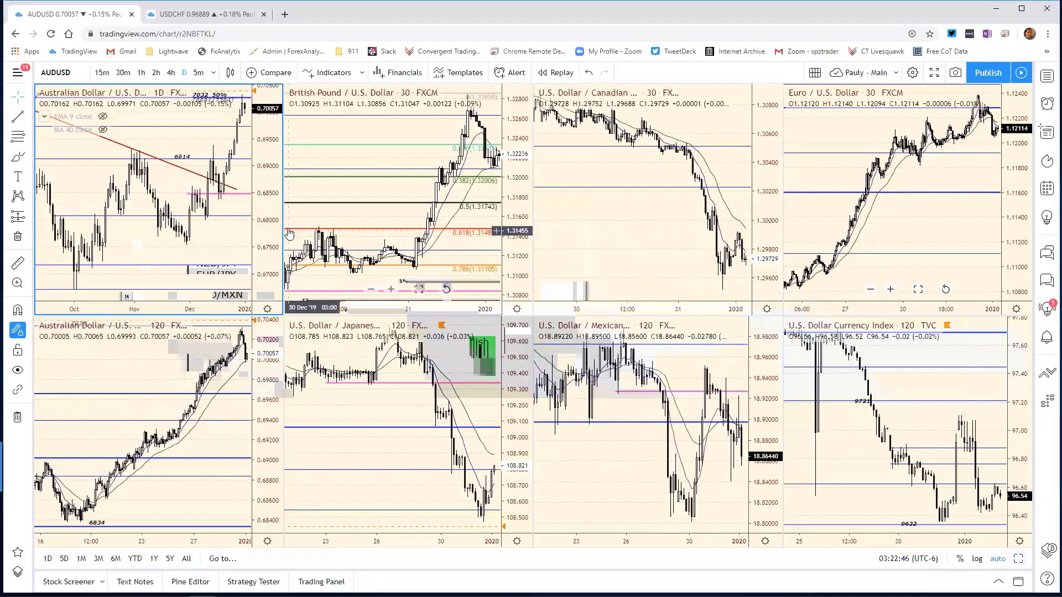
# Step: Maximize the AUDUSD 120-minute chart and compress its time scale back to October
pyautogui.click(260, 354)
pyautogui.click(1018, 560)
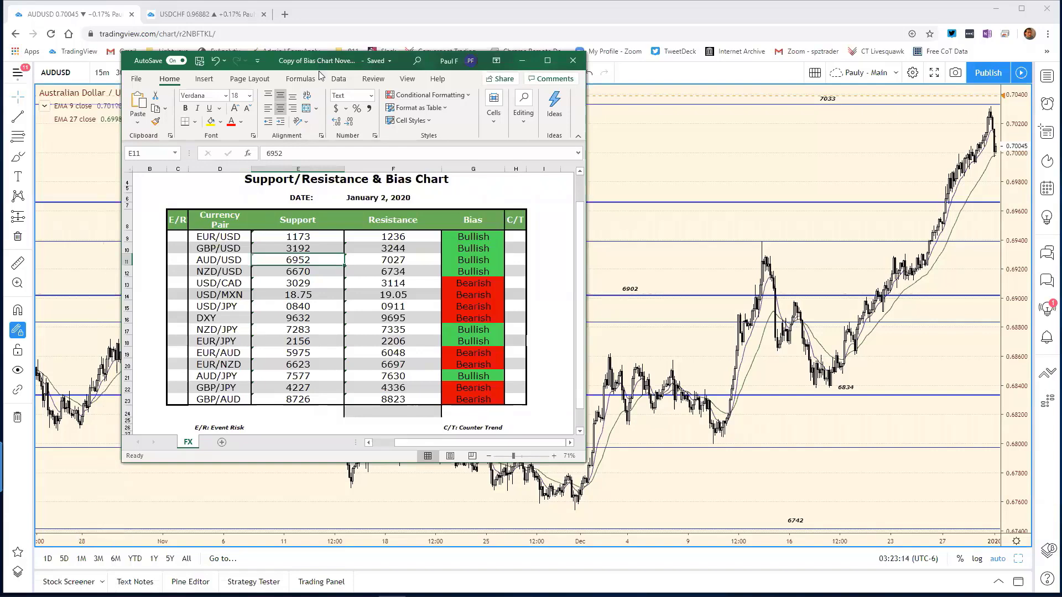
pyautogui.moveTo(406, 63); pyautogui.dragTo(196, 86)
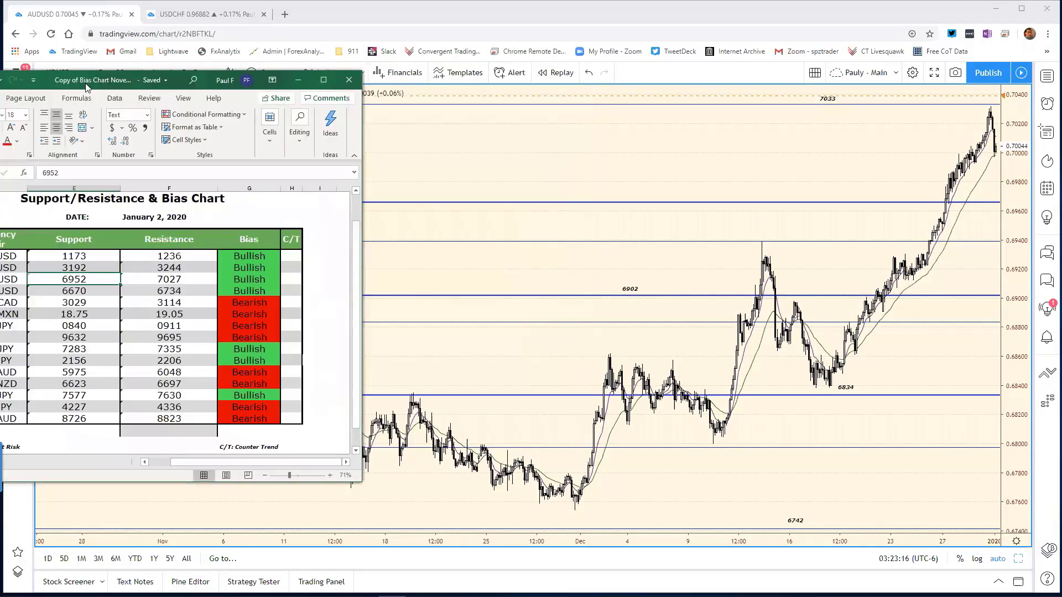
pyautogui.click(989, 179)
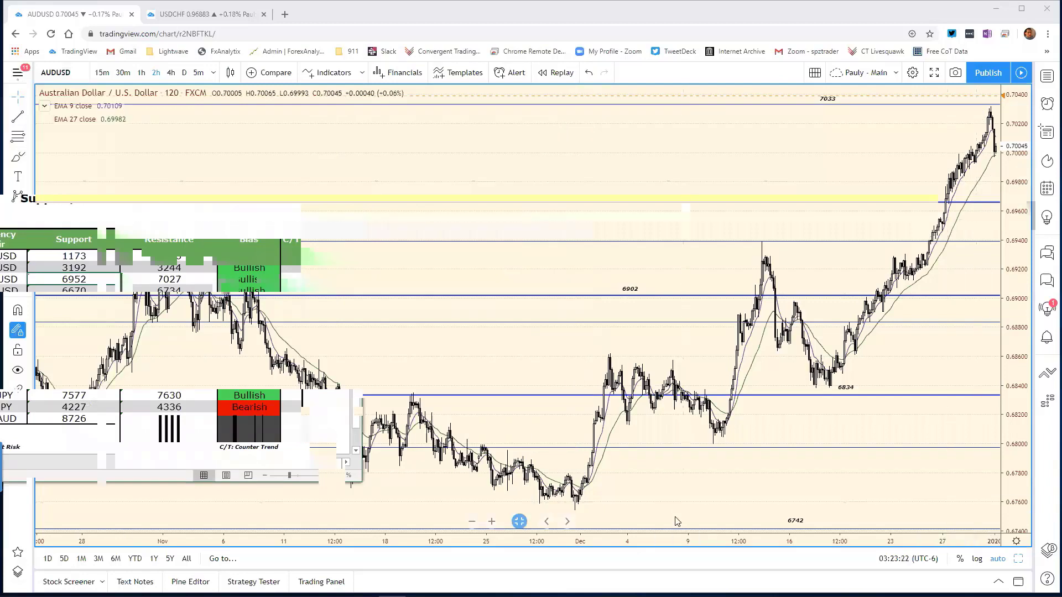
pyautogui.moveTo(652, 543); pyautogui.dragTo(755, 550)
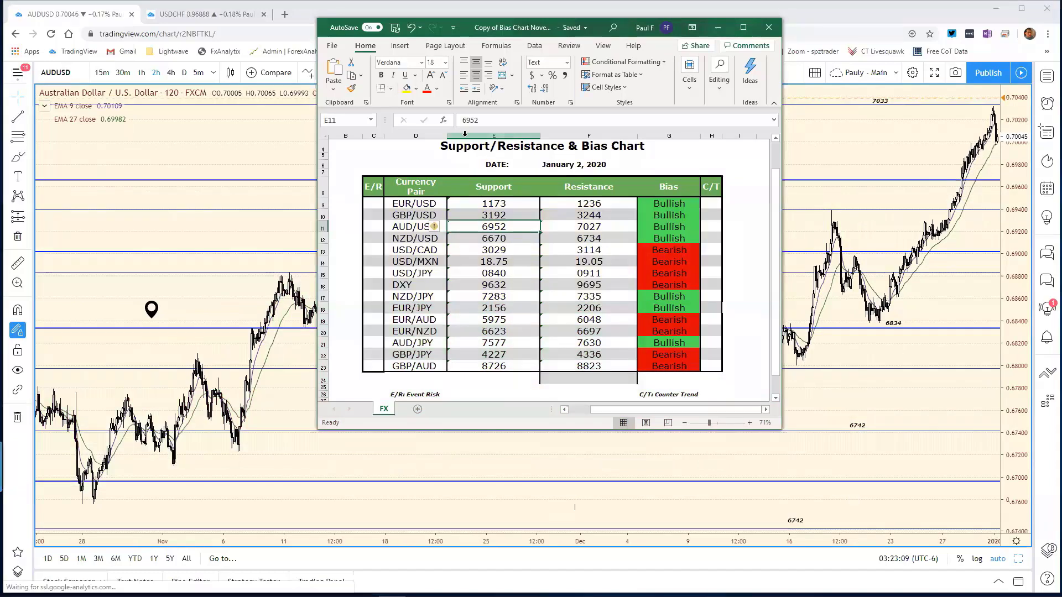
# Step: Change the AUD/USD support in the bias sheet from 6952 to 6965
pyautogui.click(484, 118)
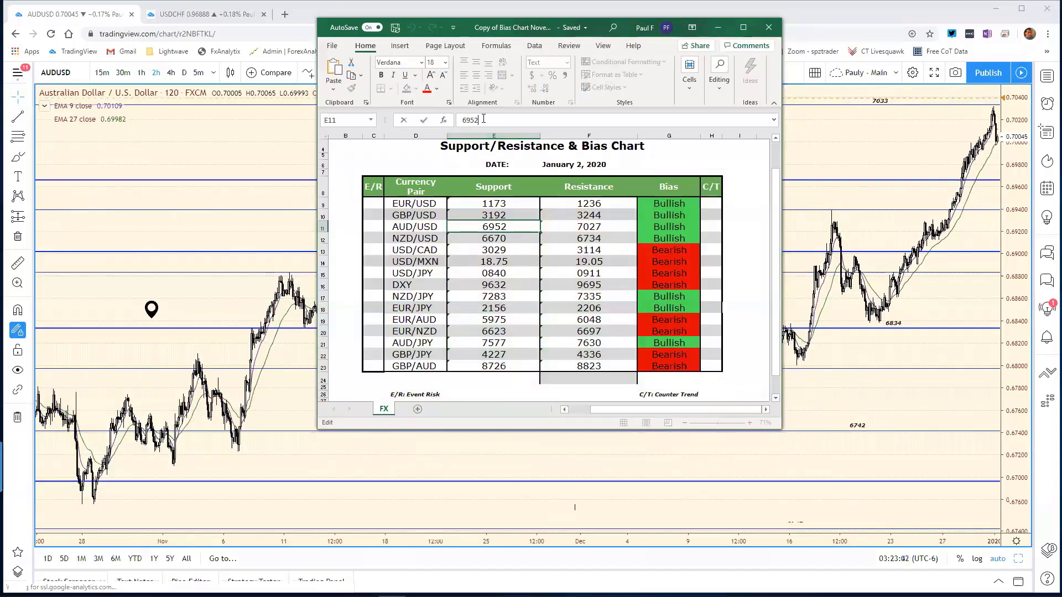
pyautogui.press('BackSpace')
pyautogui.press('BackSpace')
pyautogui.write('65')
pyautogui.press('Return')
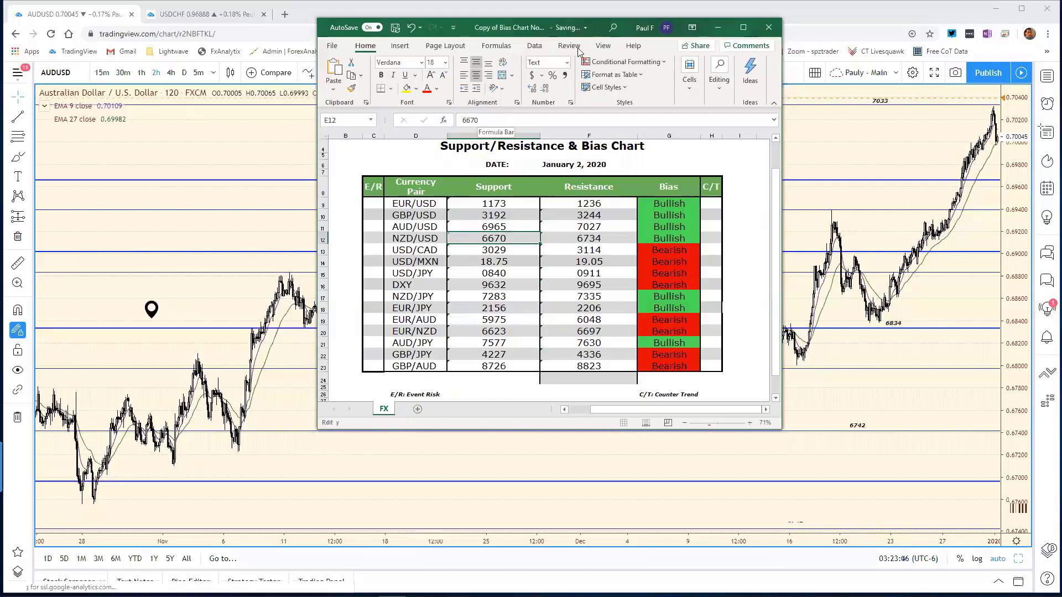
# Step: Put the bias sheet away and restore TradingView's eight-chart grid
pyautogui.moveTo(601, 29); pyautogui.dragTo(563, 45)
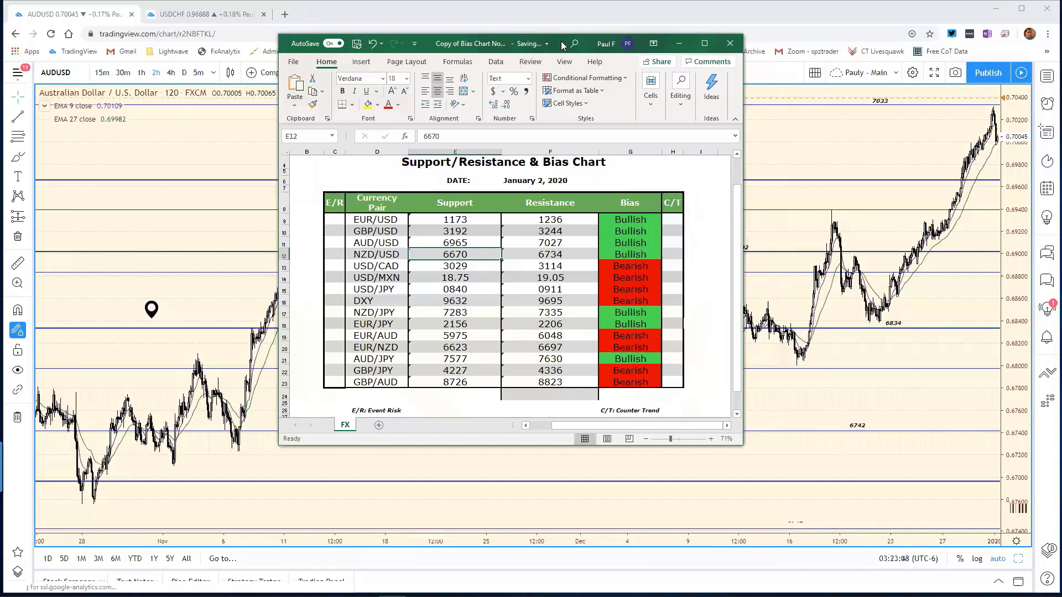
pyautogui.hotkey('alt', 'Tab')
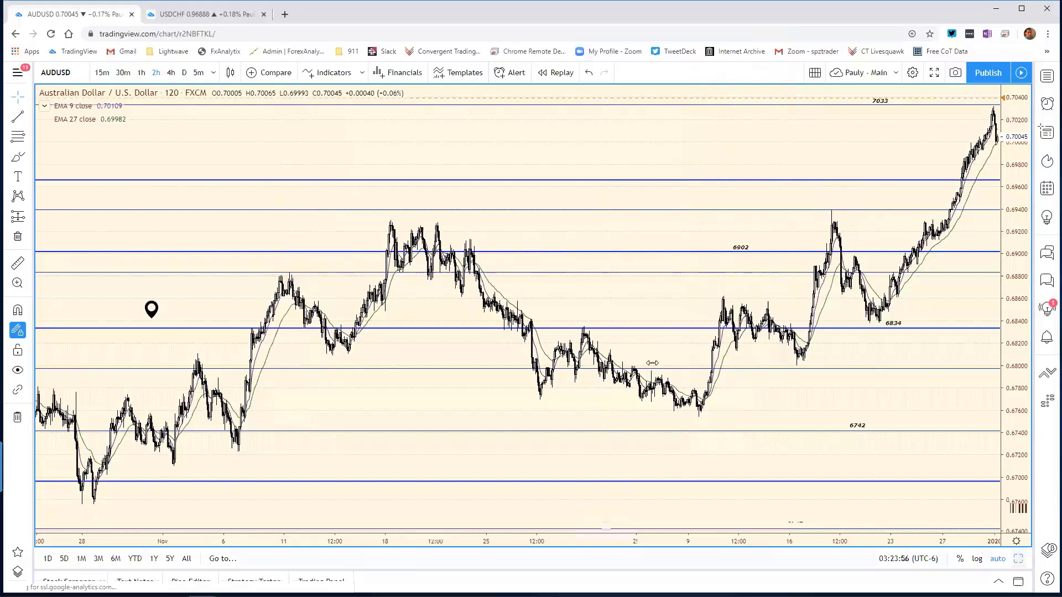
pyautogui.hotkey('alt', 'Return')
# Step: Load NZDUSD into the top-left daily chart, maximize it, and bring up the bias sheet
pyautogui.click(160, 138)
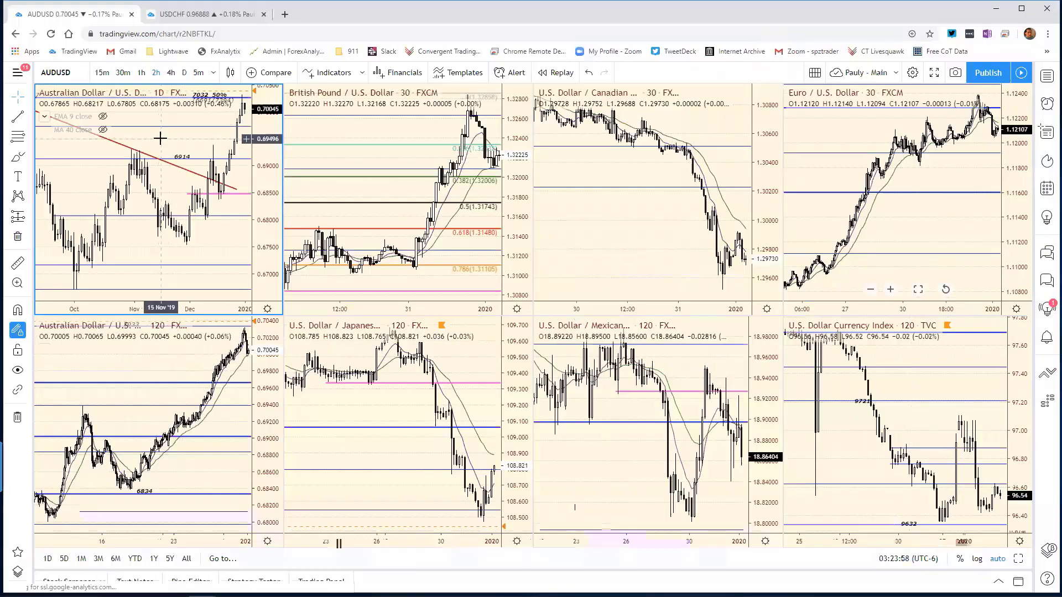
pyautogui.write('D')
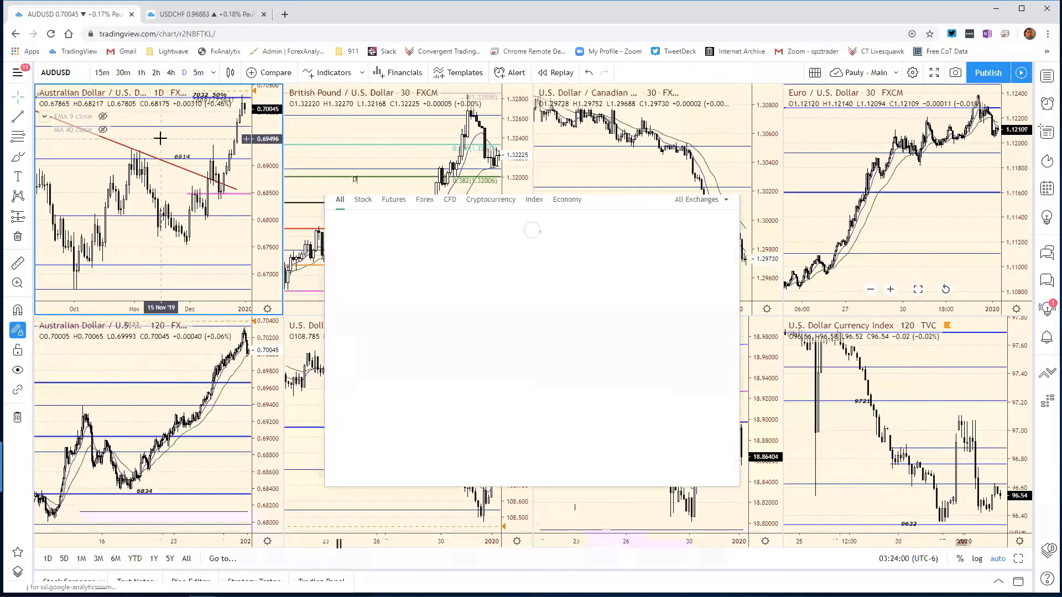
pyautogui.write('NZDUSD')
pyautogui.press('Return')
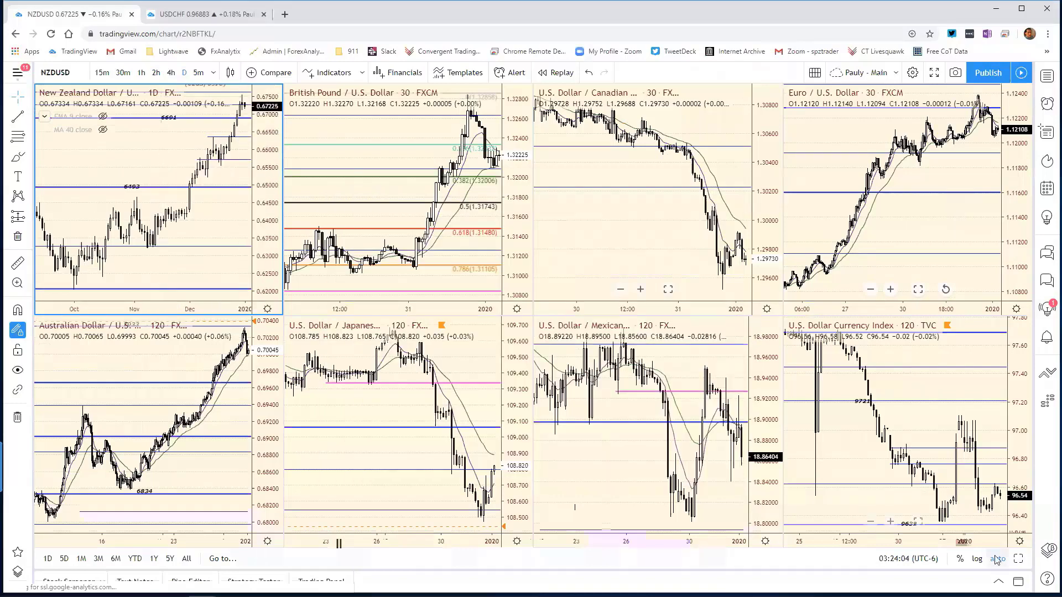
pyautogui.click(1017, 559)
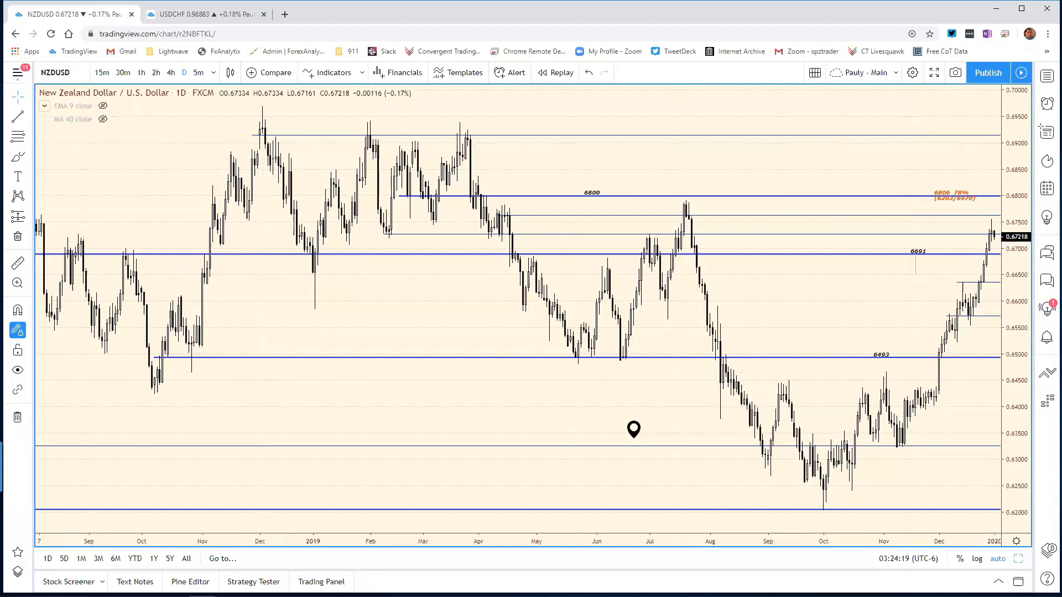
pyautogui.hotkey('alt', 'Tab')
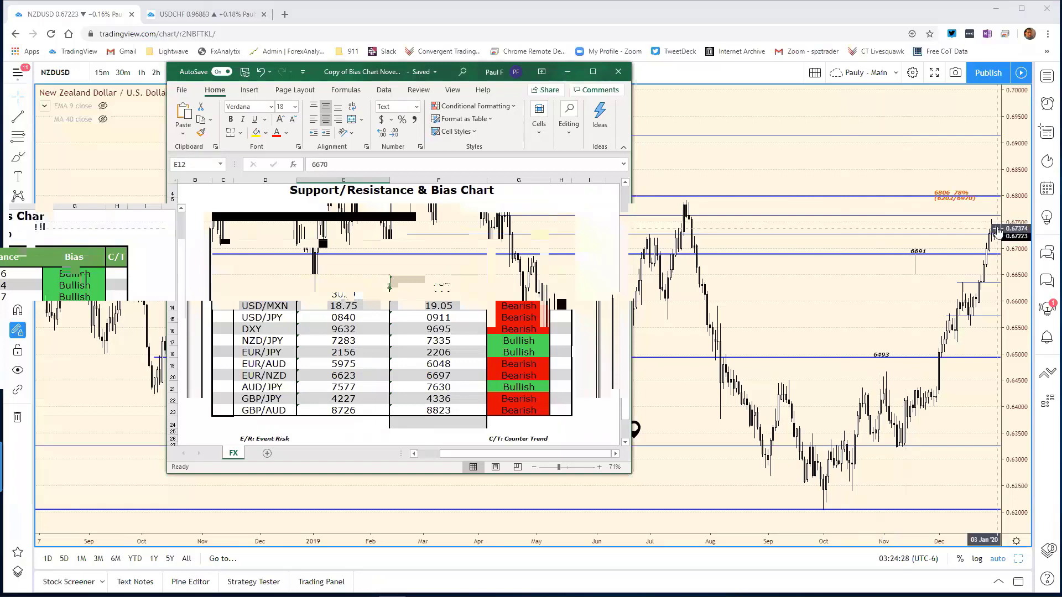
# Step: Select the NZD/USD level line near 0.67437 on the chart, then put the bias sheet away
pyautogui.click(851, 218)
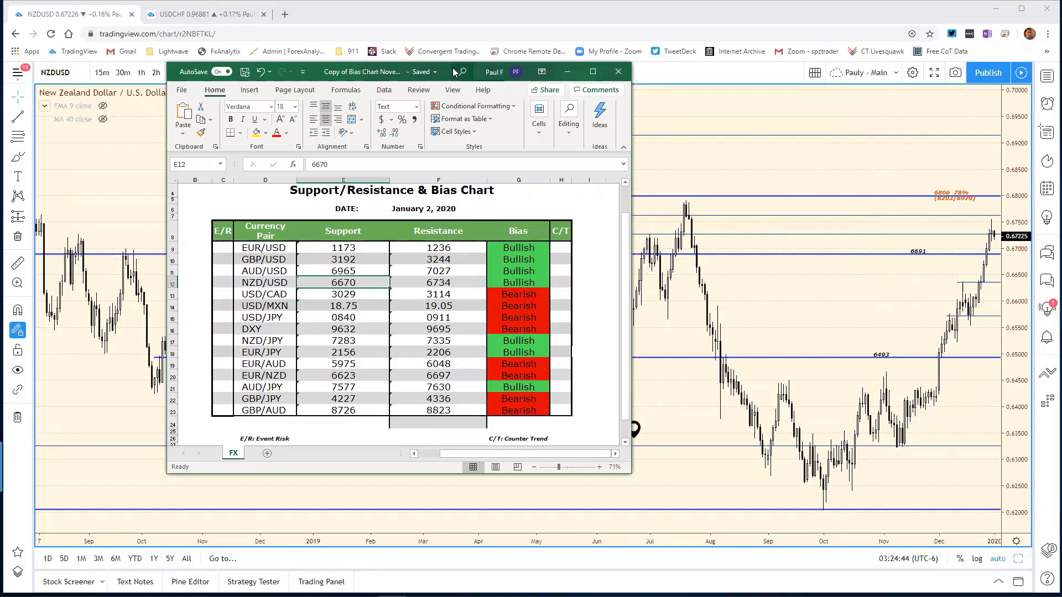
pyautogui.hotkey('alt', 'Tab')
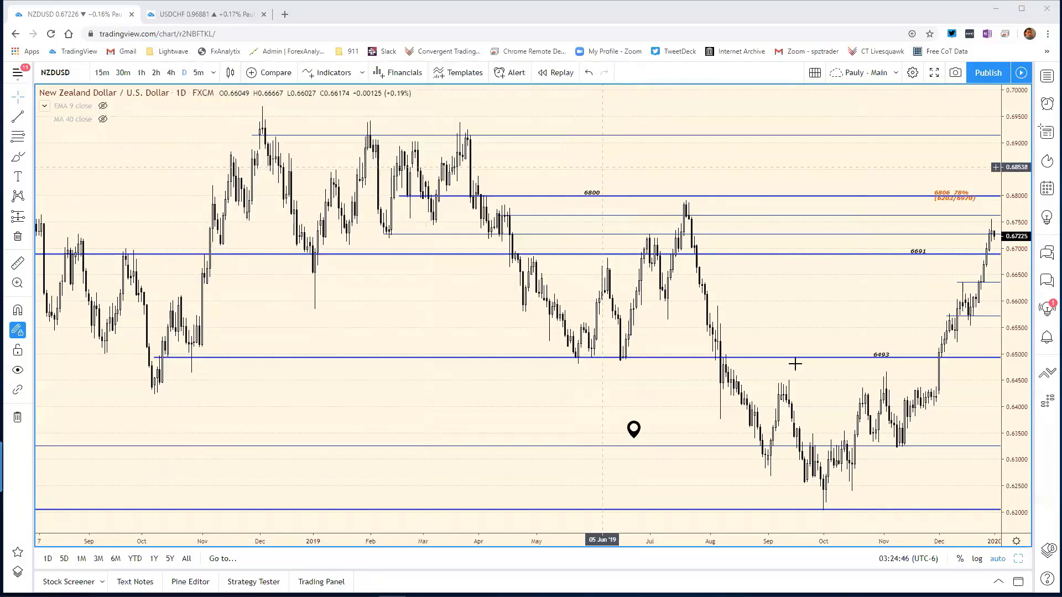
# Step: Load NZDUSD into the bottom-left grid chart, maximize it, and zoom in on recent candles
pyautogui.hotkey('alt', 'Return')
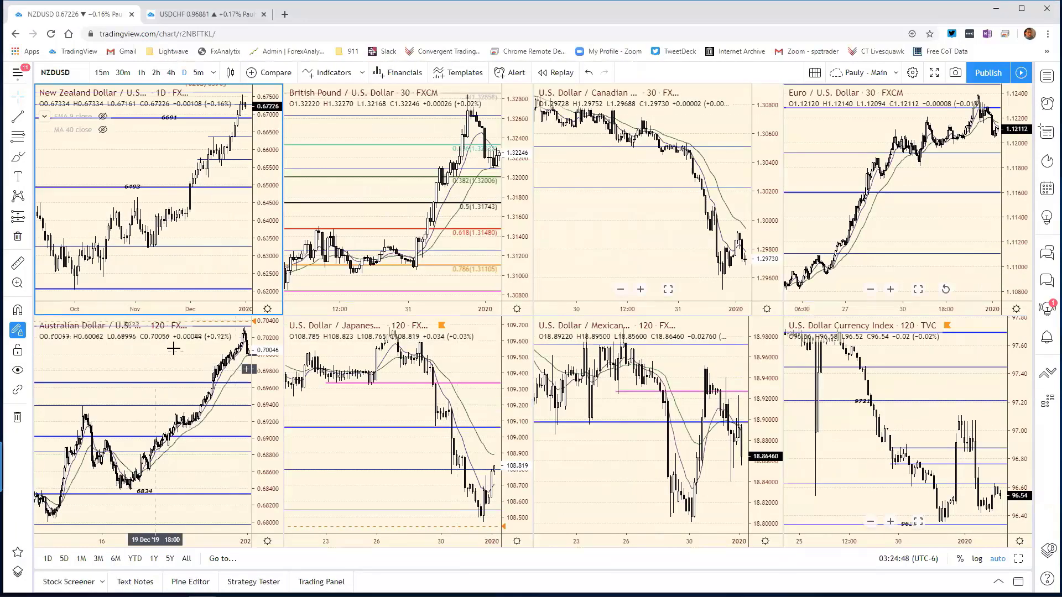
pyautogui.click(174, 349)
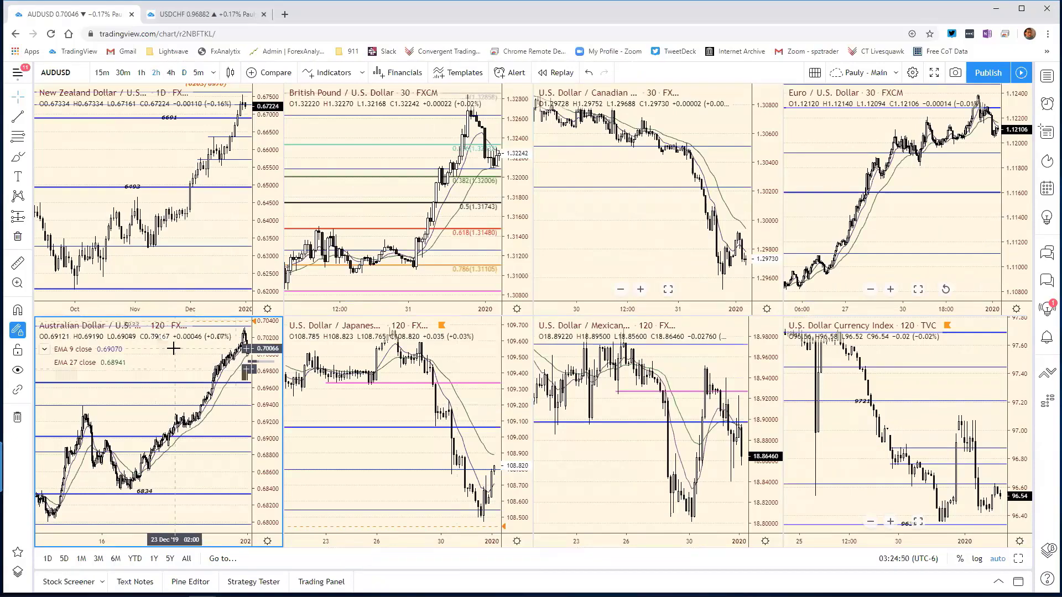
pyautogui.write('N')
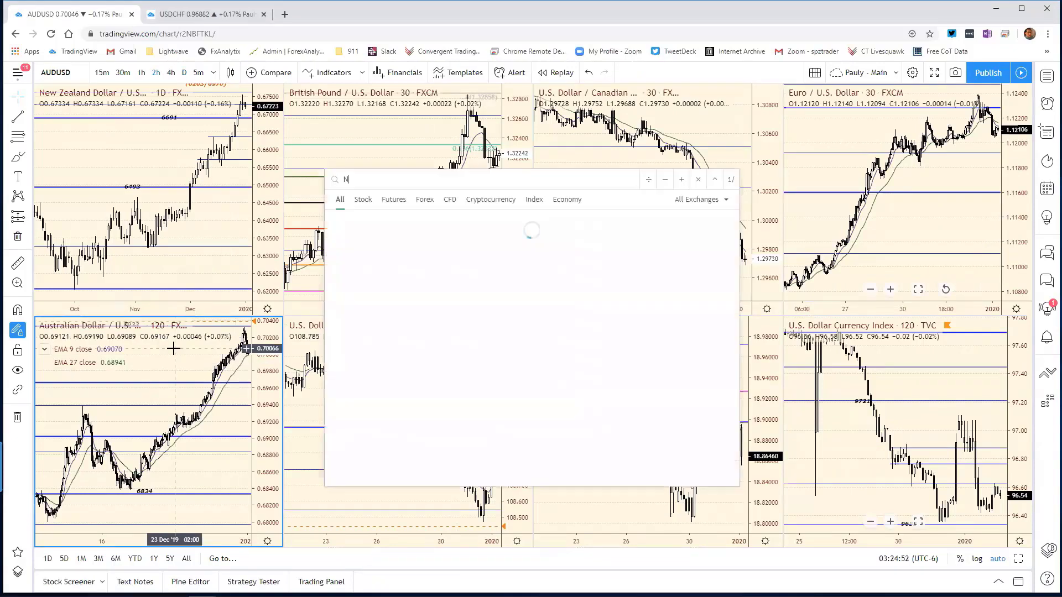
pyautogui.write('ZDUSD')
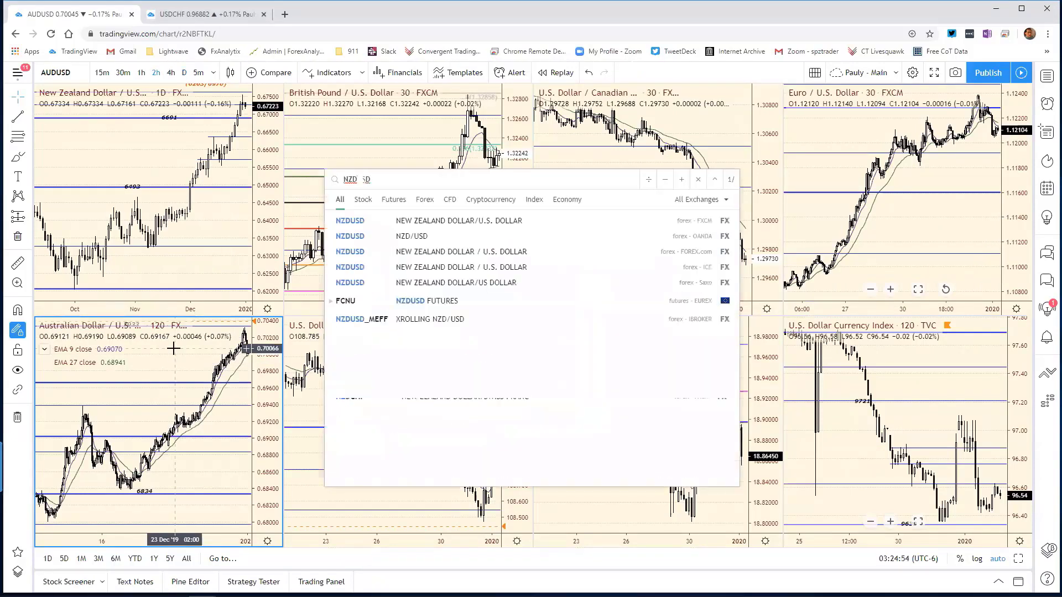
pyautogui.press('Return')
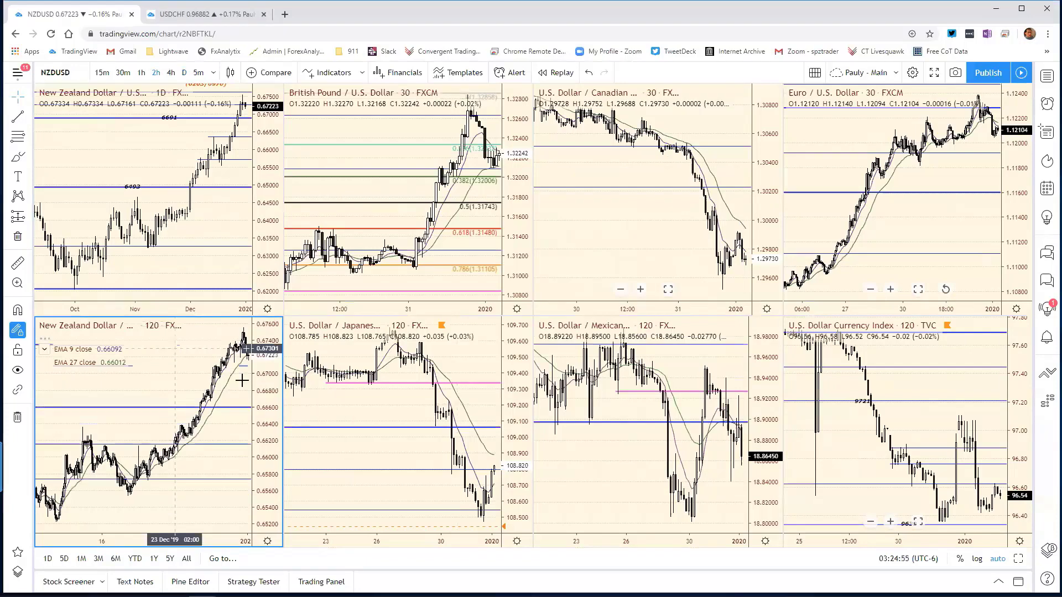
pyautogui.click(1018, 559)
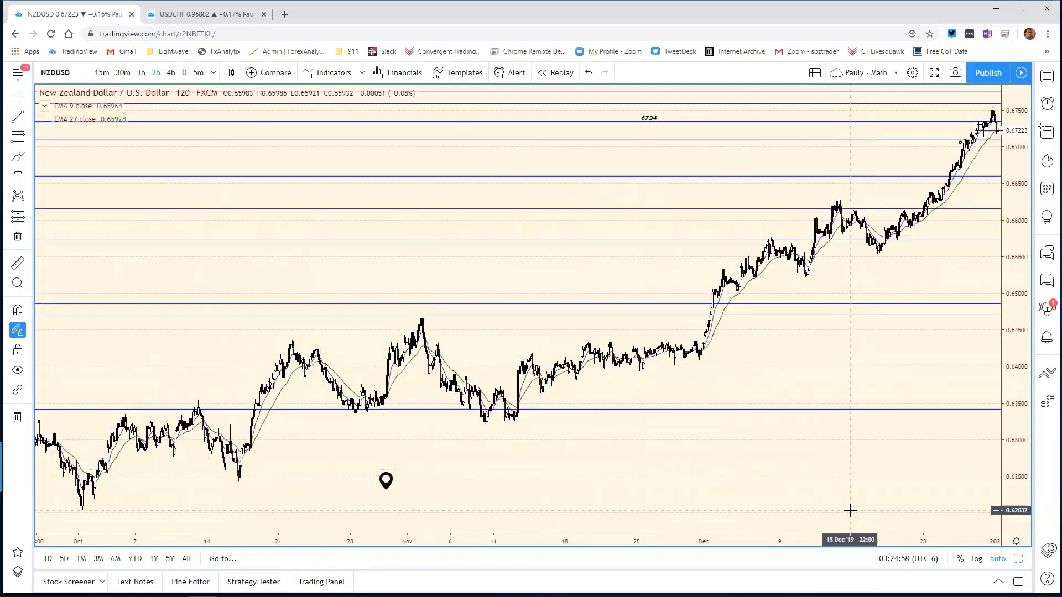
pyautogui.moveTo(811, 538); pyautogui.dragTo(241, 552)
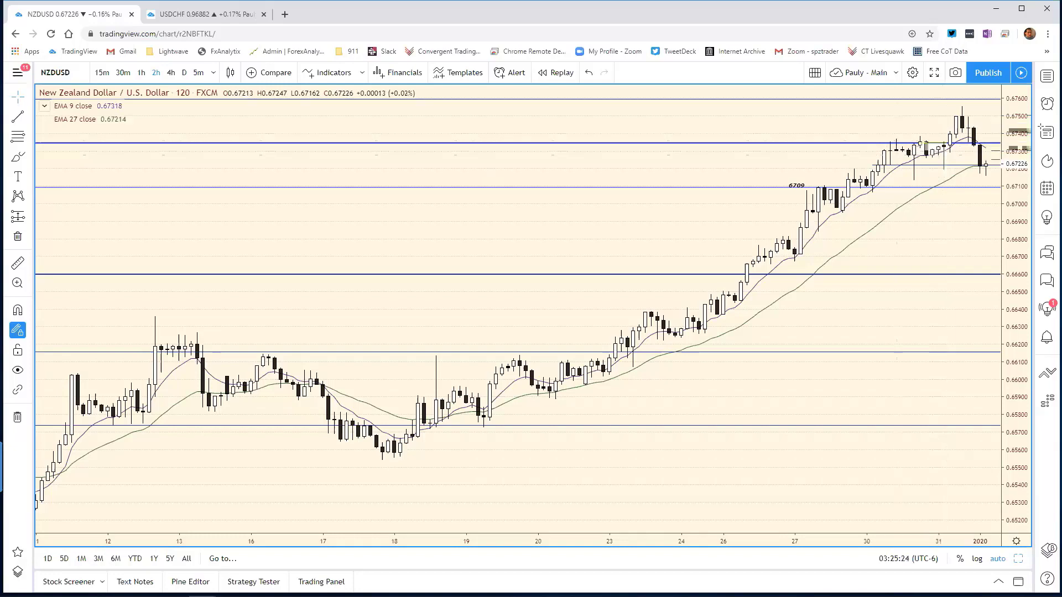
# Step: Change the NZD/USD resistance cell F12 from 6734 to 6743, then go back to the chart
pyautogui.moveTo(81, 27); pyautogui.dragTo(661, 70)
pyautogui.click(623, 285)
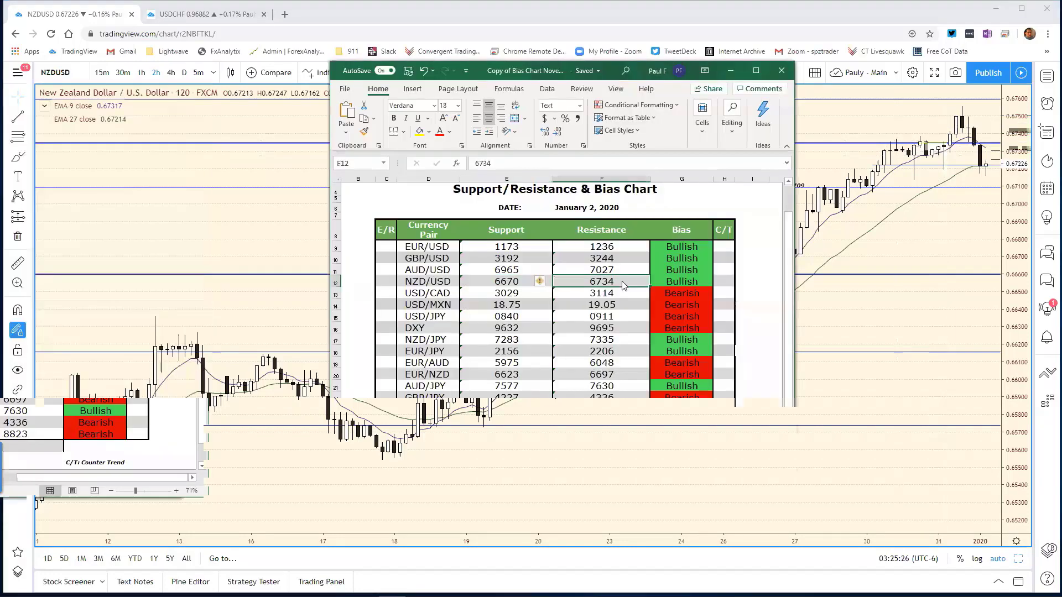
pyautogui.click(483, 156)
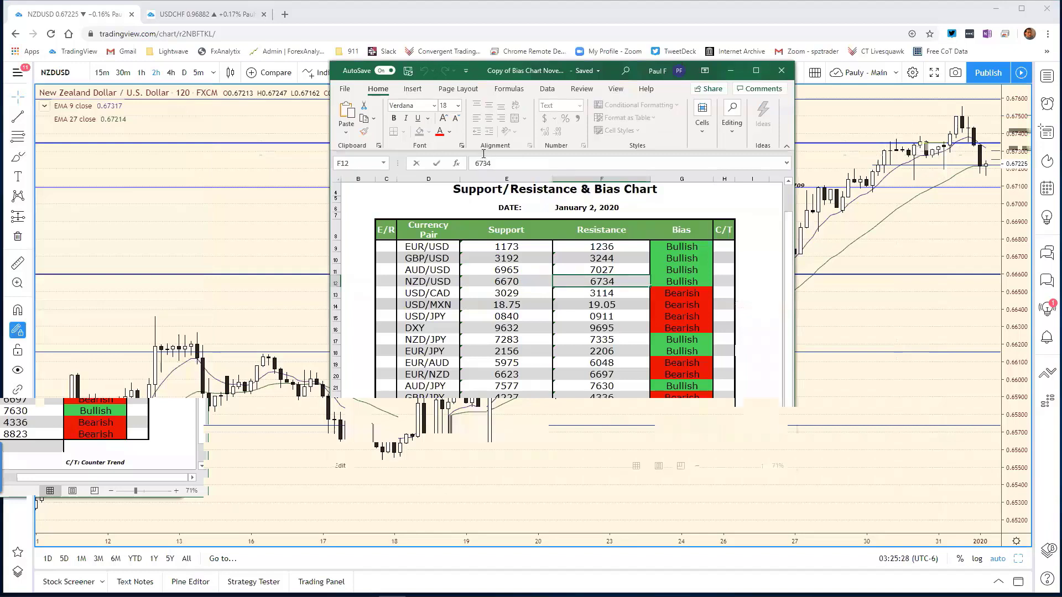
pyautogui.press('BackSpace')
pyautogui.press('BackSpace')
pyautogui.write('43')
pyautogui.press('Return')
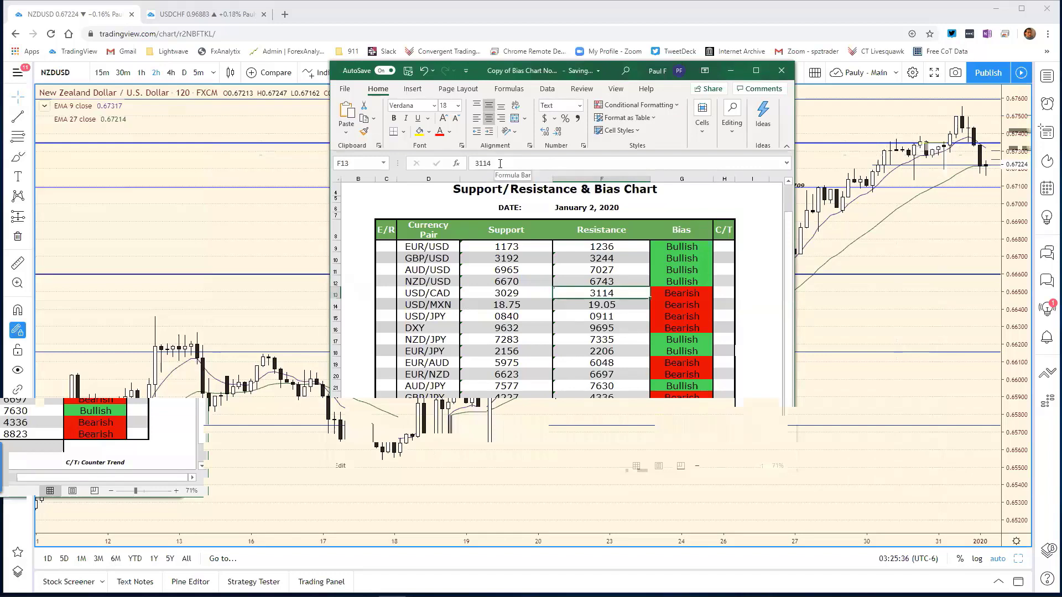
pyautogui.click(829, 122)
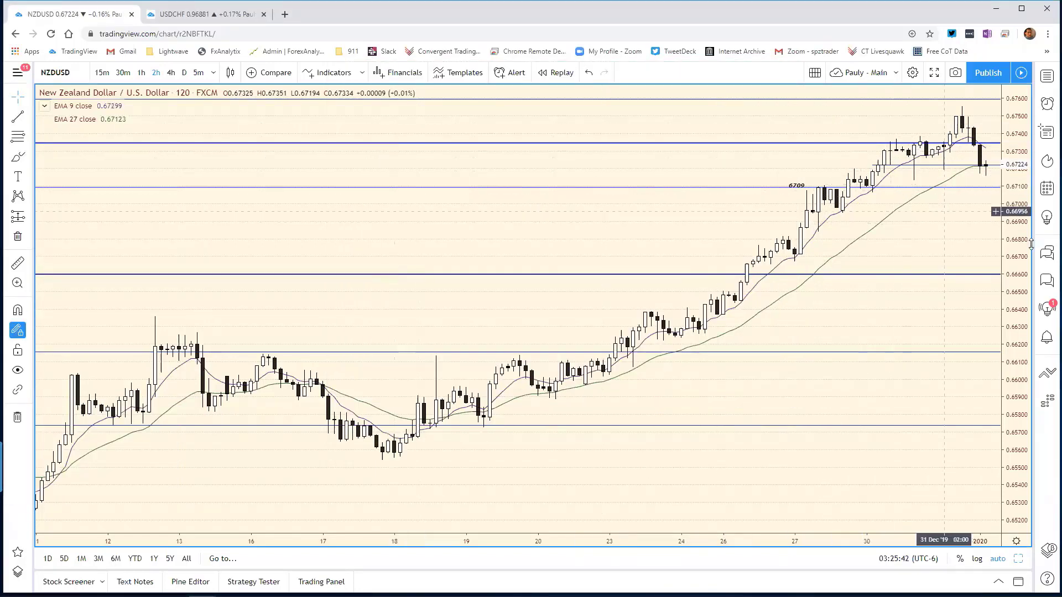
# Step: Compress the NZDUSD chart's time scale back to early December, then bring the bias sheet forward
pyautogui.moveTo(879, 539); pyautogui.dragTo(301, 426)
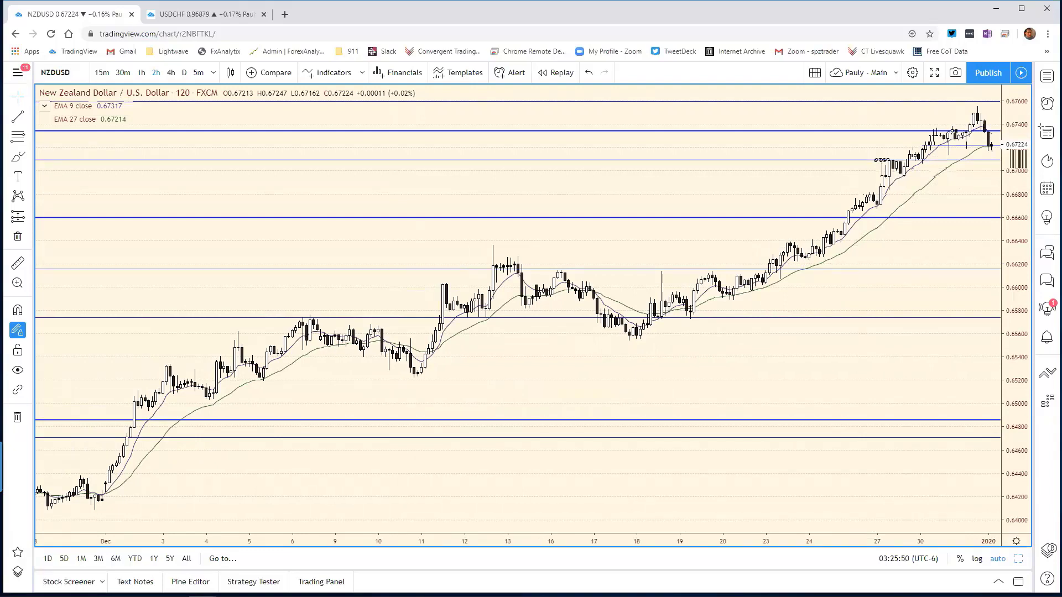
pyautogui.hotkey('alt', 'Tab')
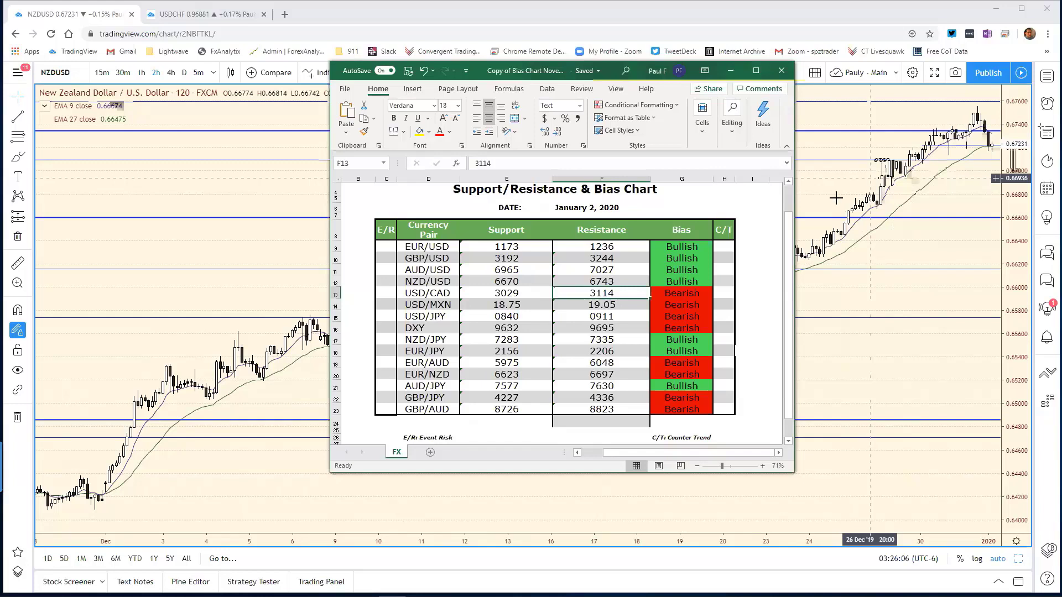
# Step: Change the NZD/USD support cell E12 from 6670 to 6693, then return to the chart
pyautogui.click(521, 282)
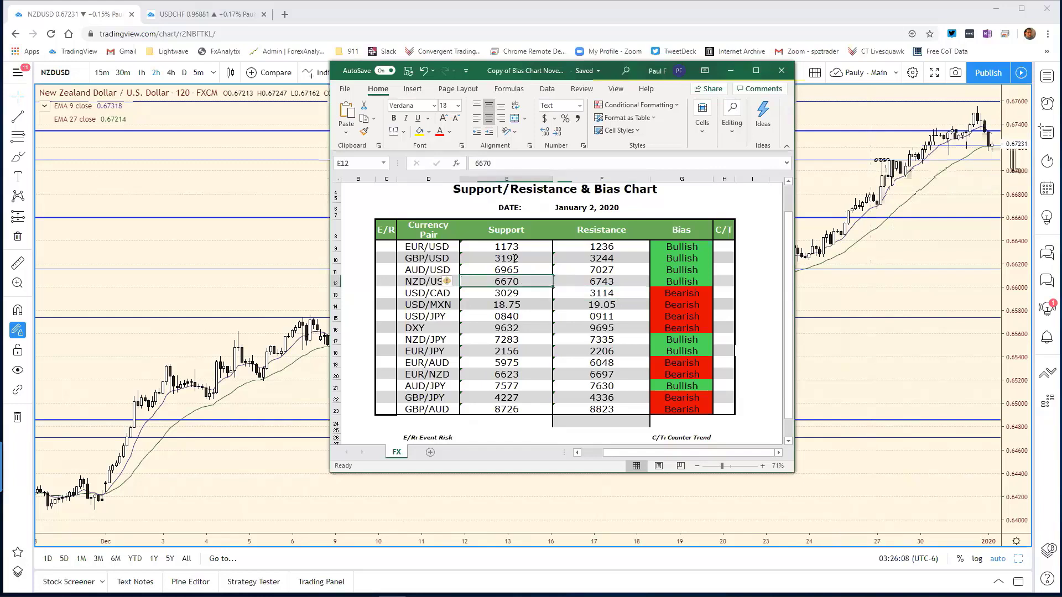
pyautogui.click(497, 166)
pyautogui.press('BackSpace')
pyautogui.press('BackSpace')
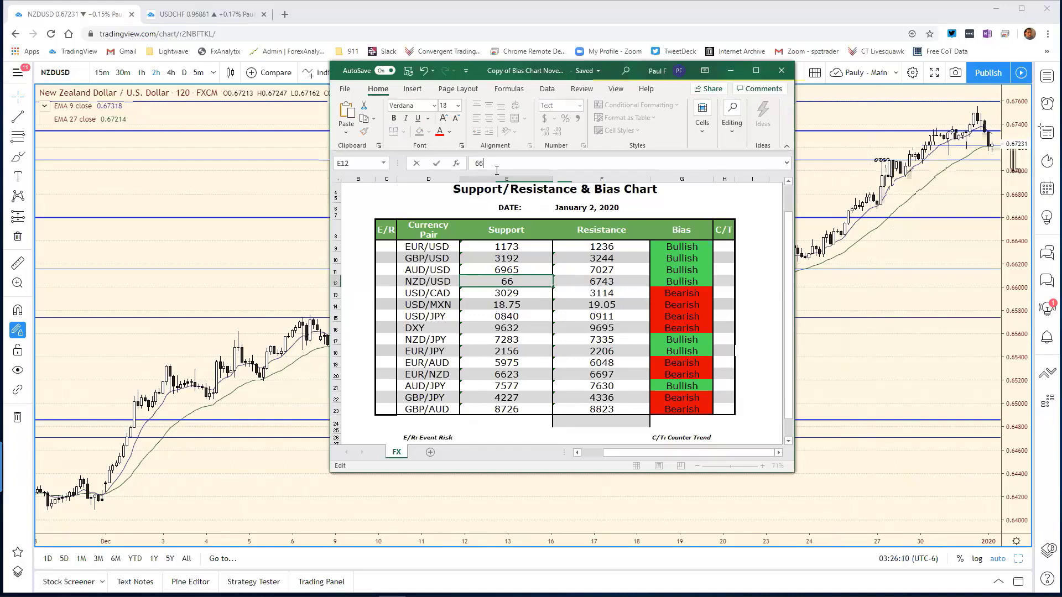
pyautogui.write('93')
pyautogui.press('Return')
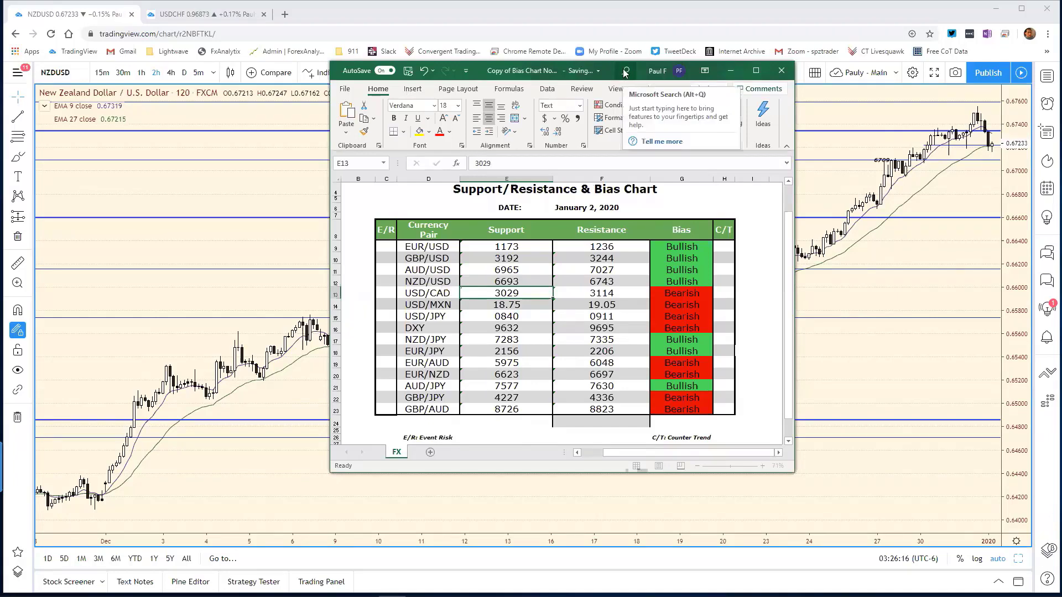
pyautogui.click(123, 119)
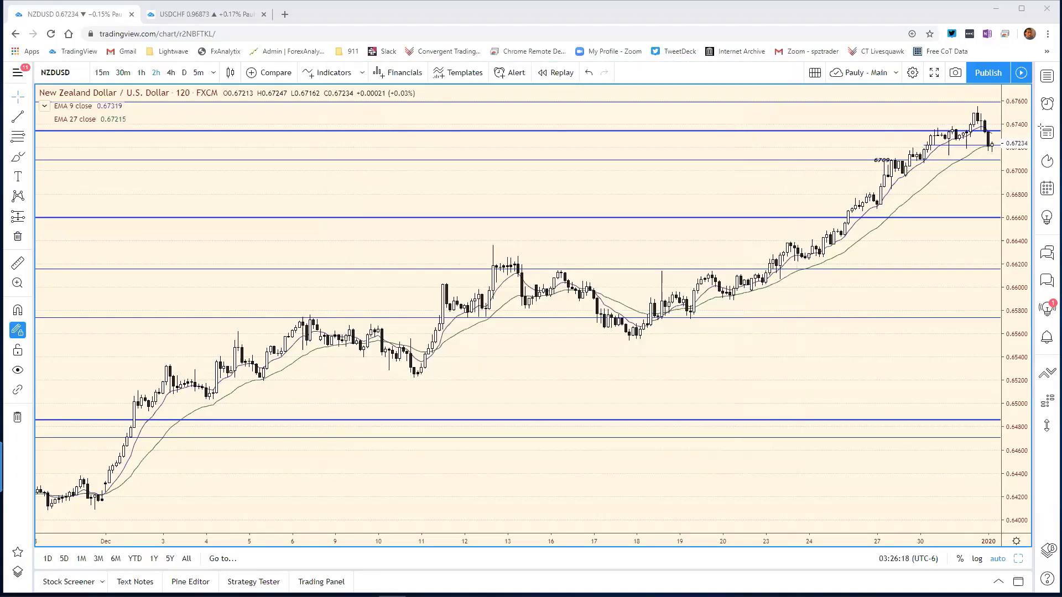
# Step: Load USDCAD into the top-left daily chart and maximize it to fill the window
pyautogui.click(1019, 561)
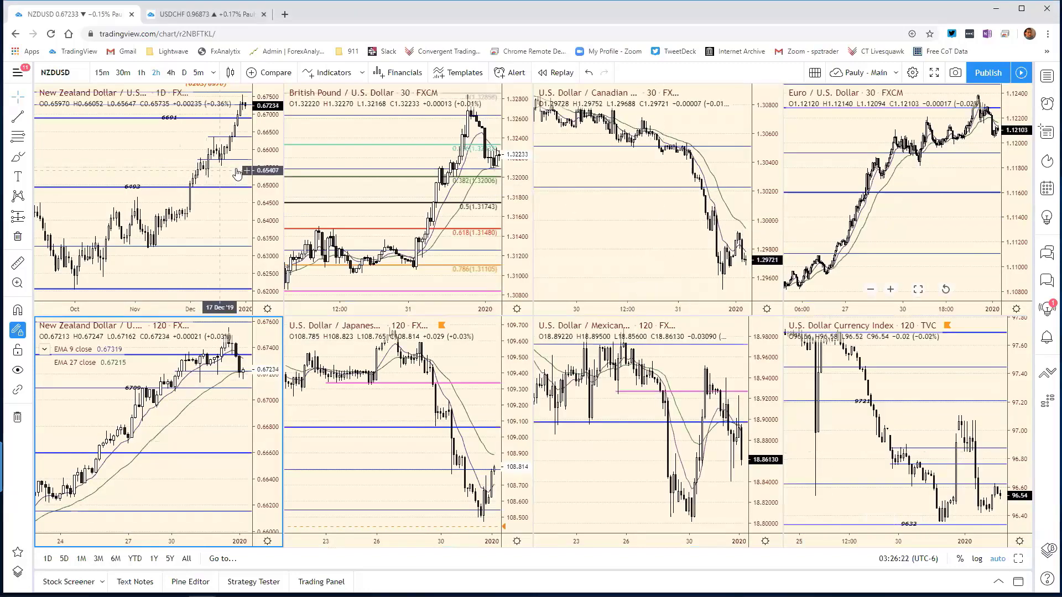
pyautogui.click(132, 152)
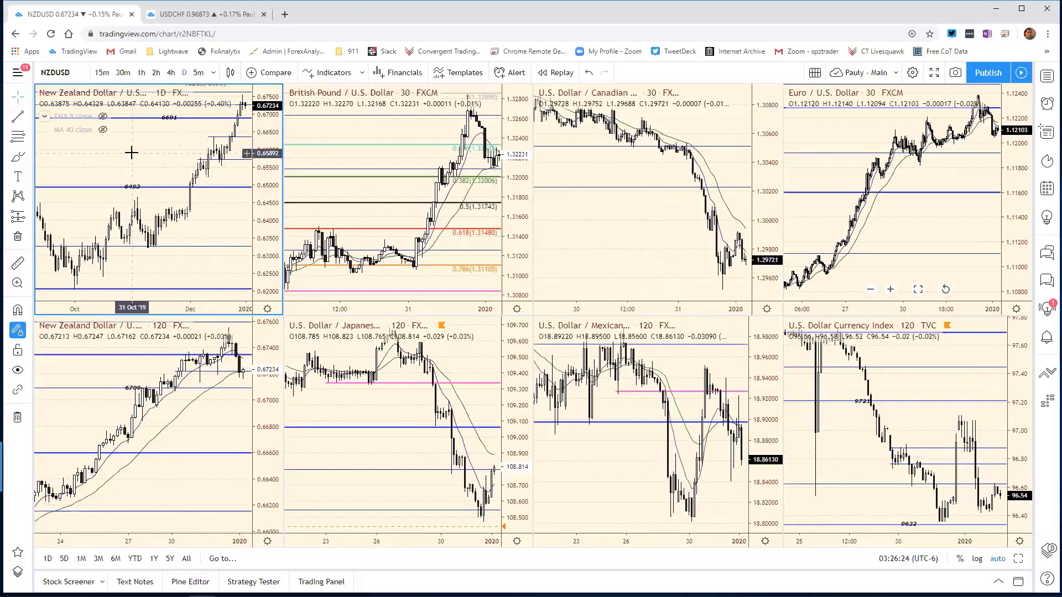
pyautogui.write('USDCAD')
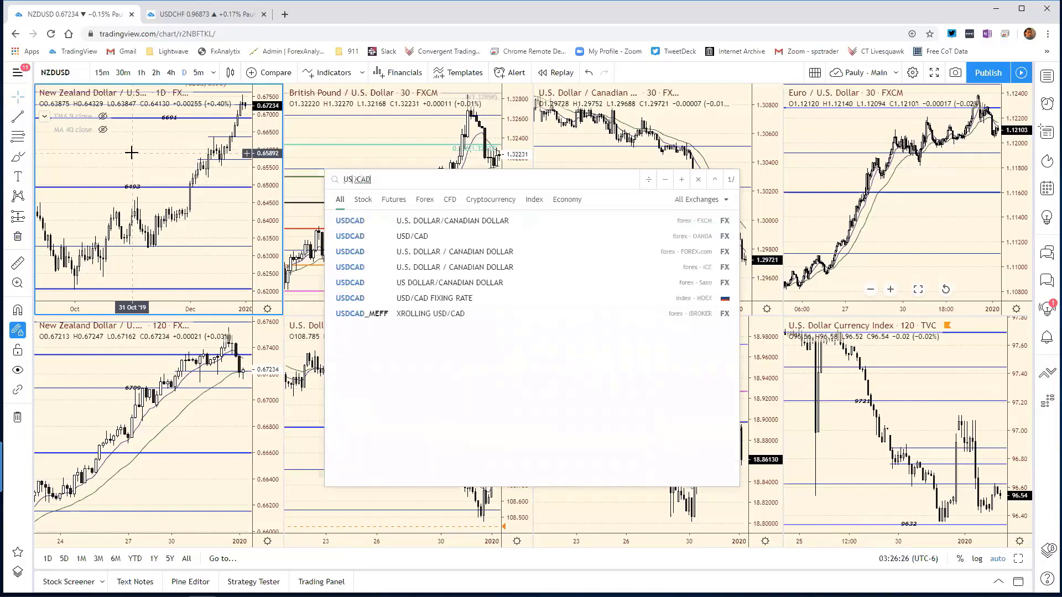
pyautogui.press('Return')
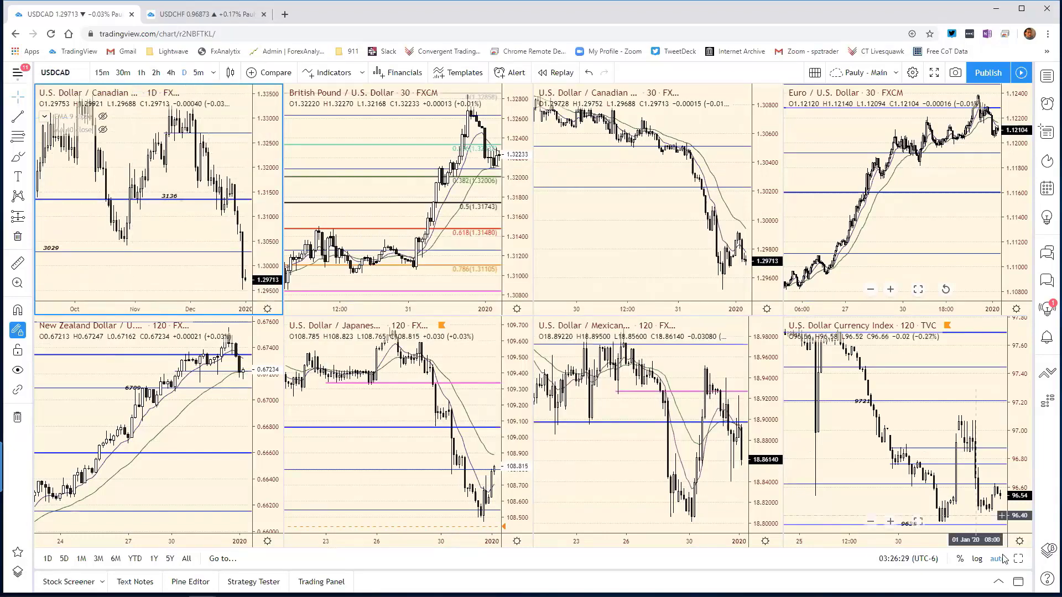
pyautogui.hotkey('alt', 'Return')
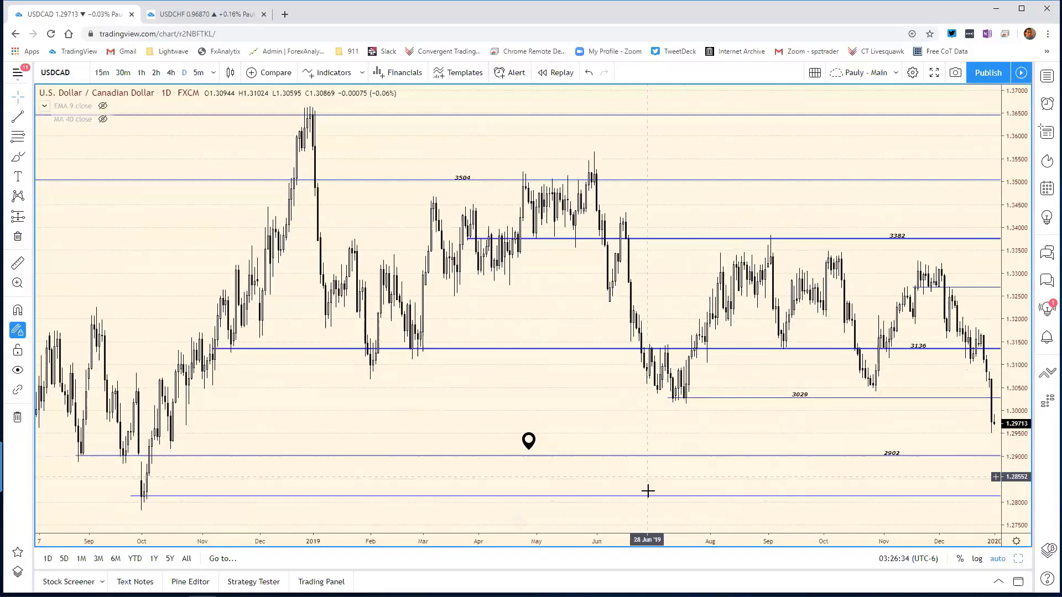
# Step: Zoom the USDCAD daily chart out to April 2018 and inspect the 2902 level line
pyautogui.scroll(-2, 711, 537)
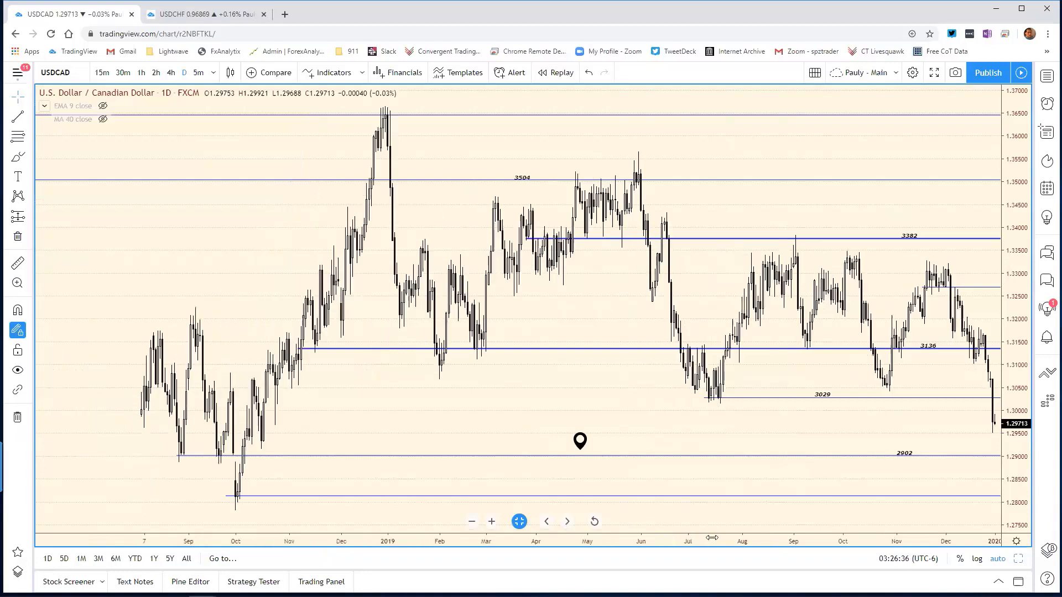
pyautogui.scroll(-3, 712, 538)
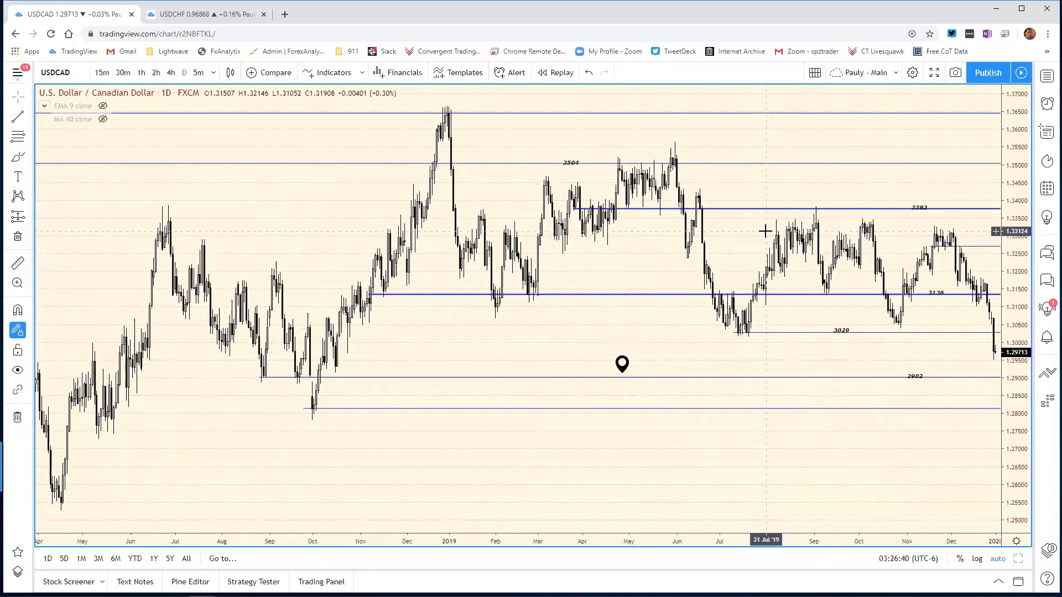
pyautogui.click(921, 378)
pyautogui.click(920, 376)
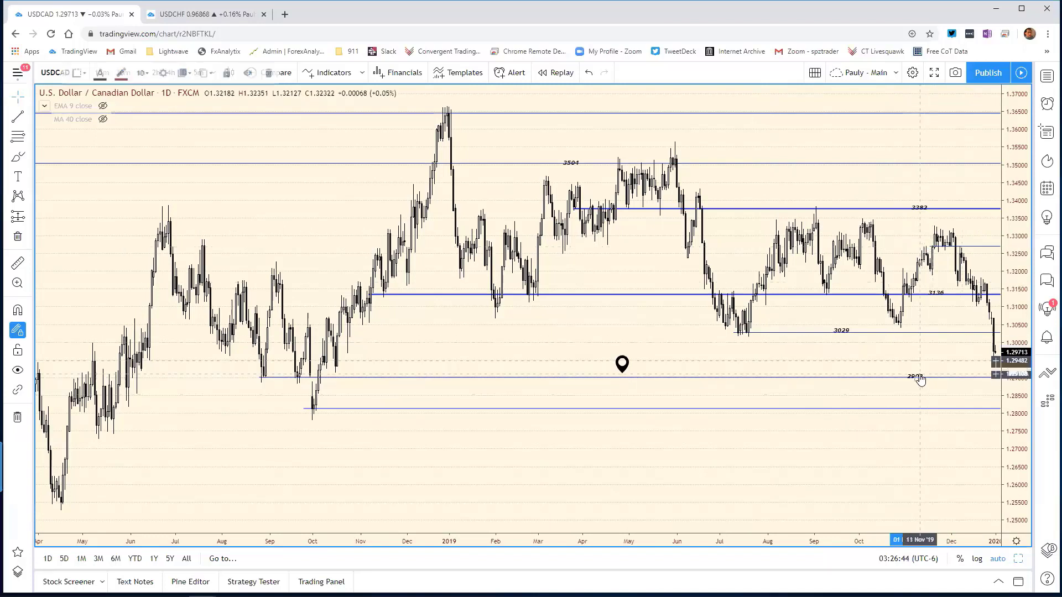
pyautogui.click(914, 361)
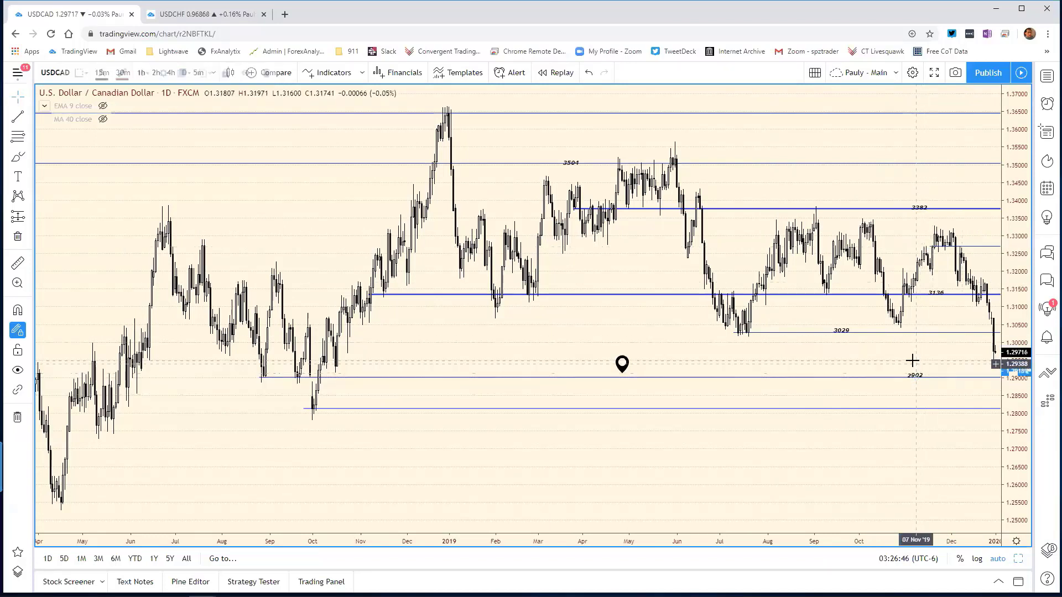
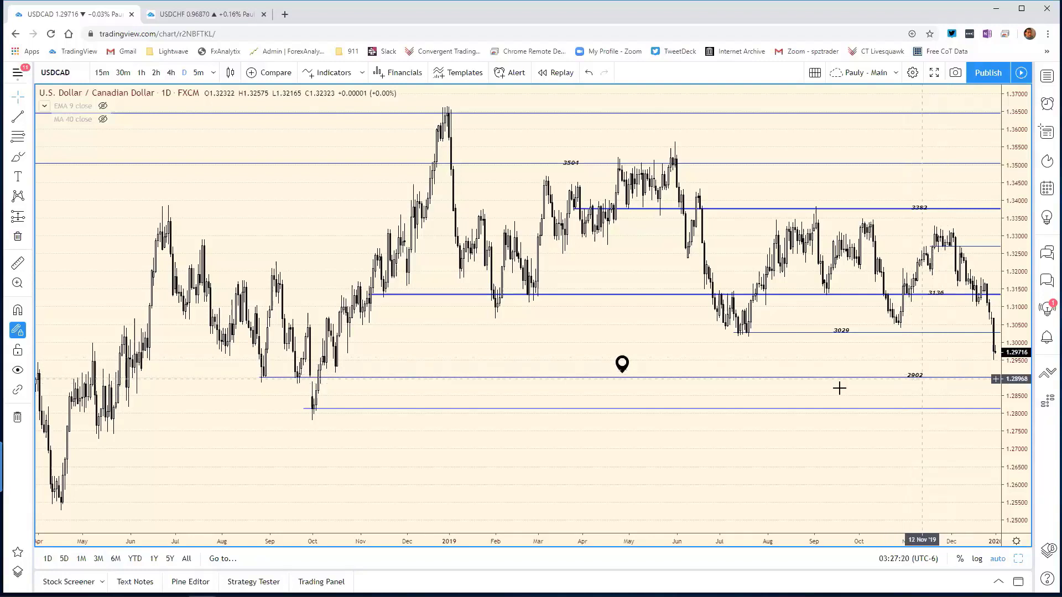
# Step: Inspect the USDCAD 2902 support line and compress the chart to show more price history
pyautogui.click(545, 379)
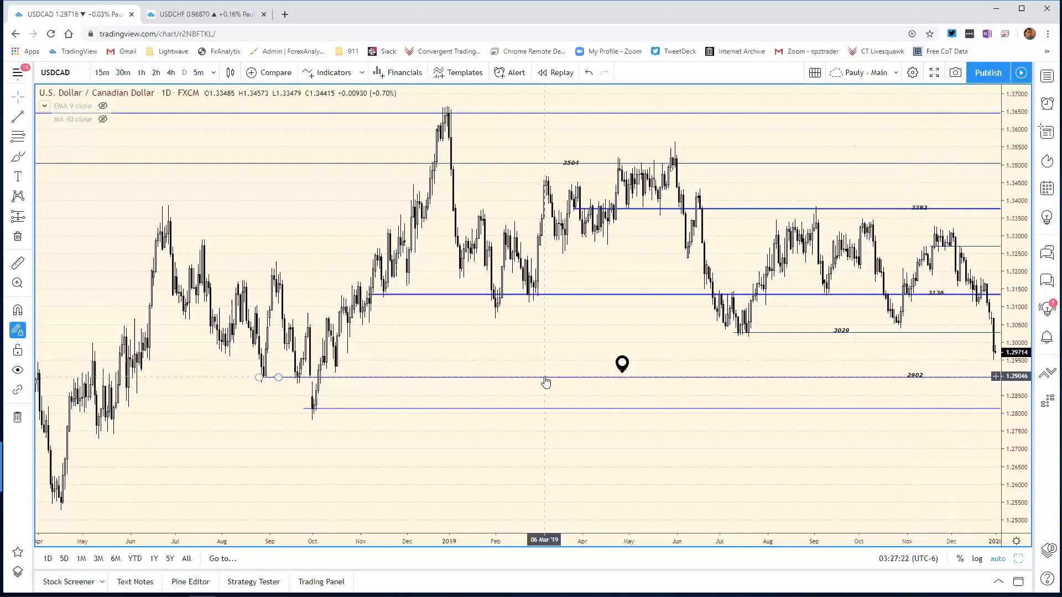
pyautogui.click(824, 371)
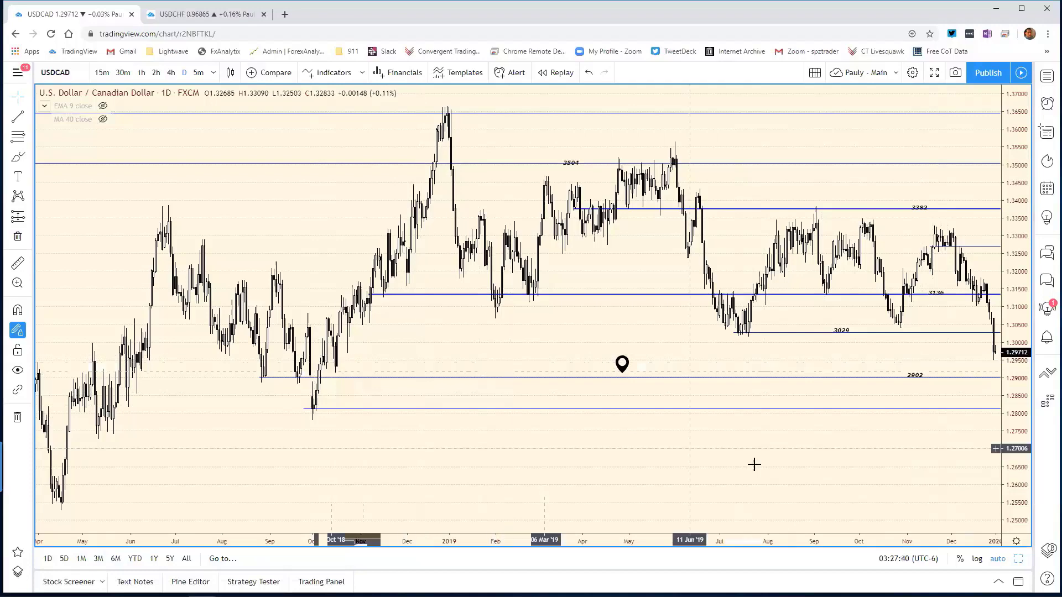
pyautogui.scroll(5, 545, 498)
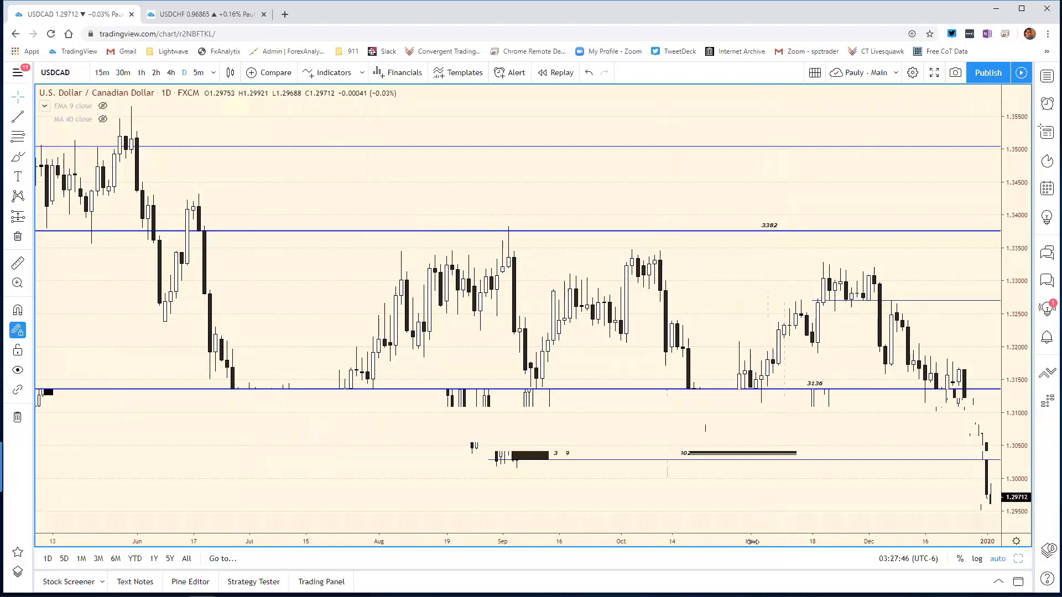
pyautogui.moveTo(752, 542); pyautogui.dragTo(871, 524)
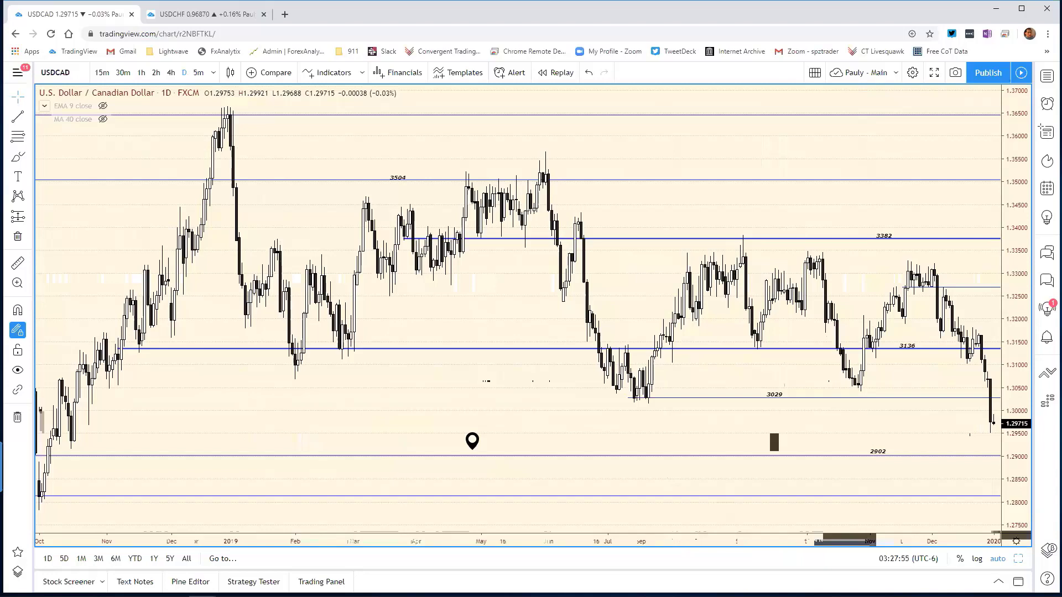
# Step: Replace the USD/CAD support 3029 with 2956 in cell E13, then return to the USDCAD chart
pyautogui.hotkey('alt', 'Tab')
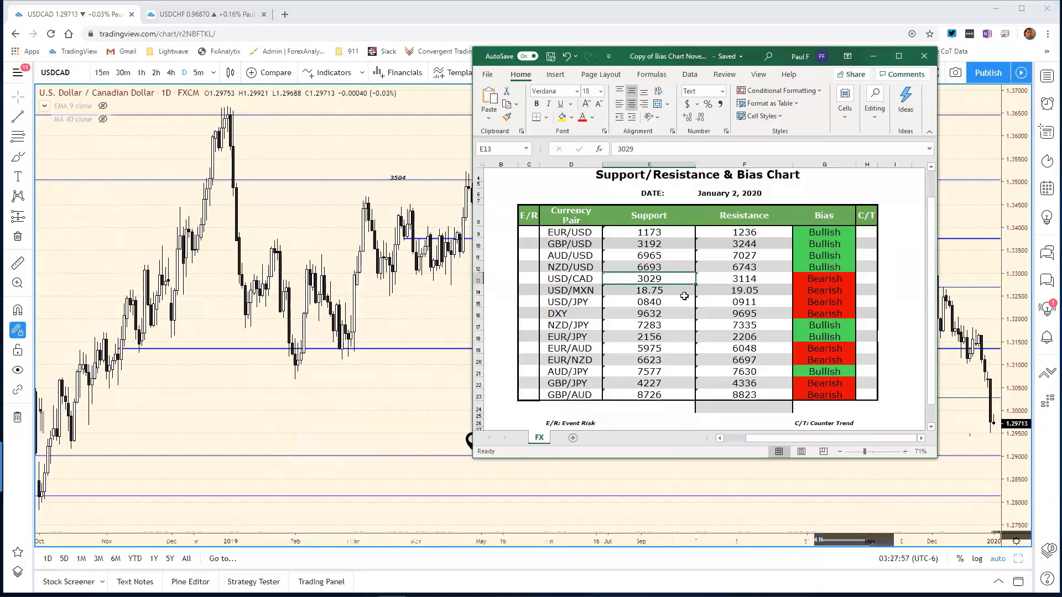
pyautogui.doubleClick(629, 148)
pyautogui.write('29')
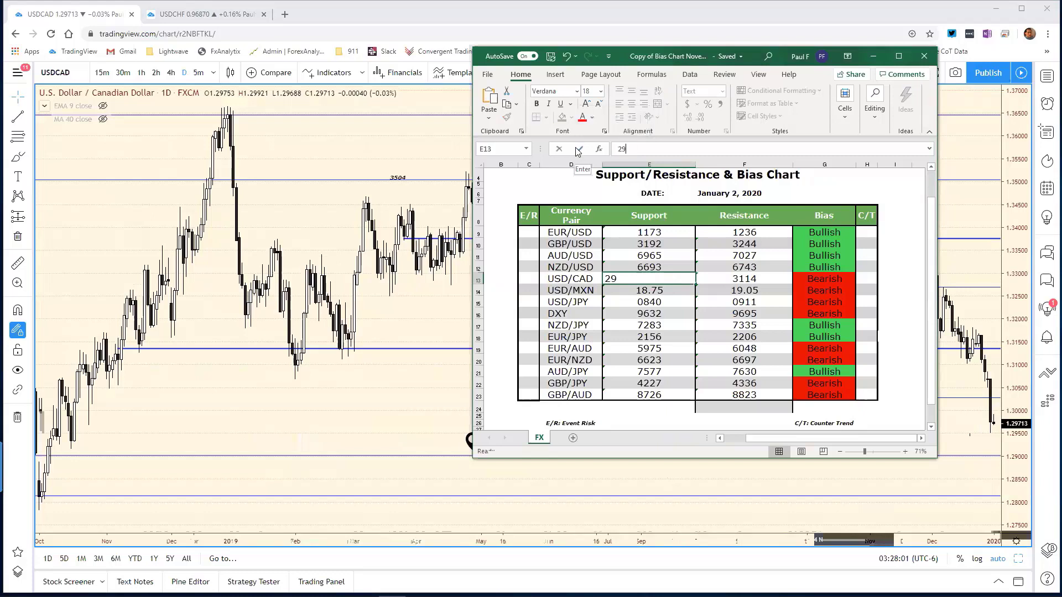
pyautogui.write('56')
pyautogui.press('Return')
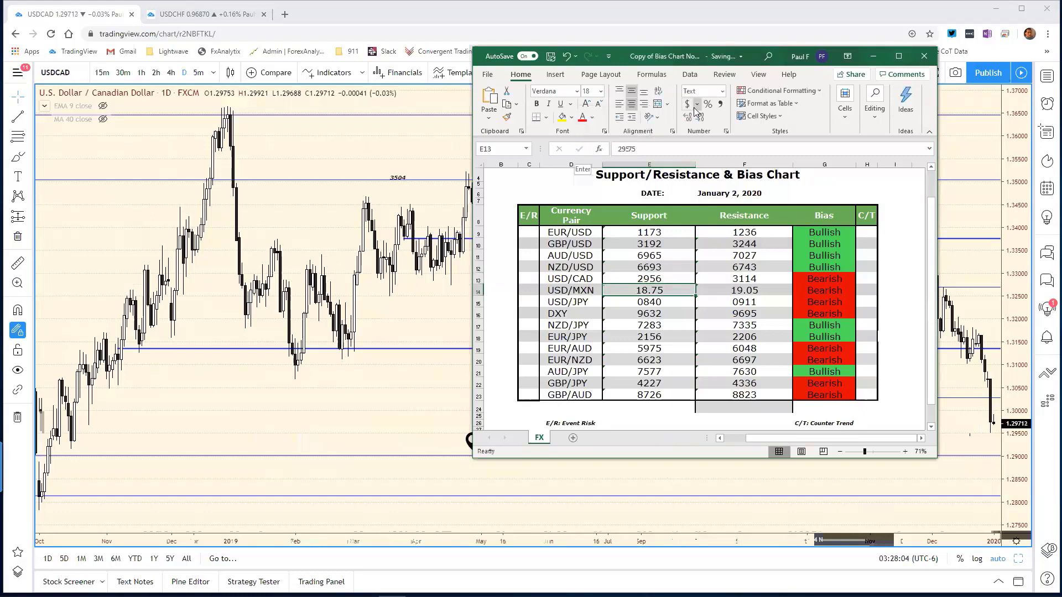
pyautogui.moveTo(751, 58); pyautogui.dragTo(740, 62)
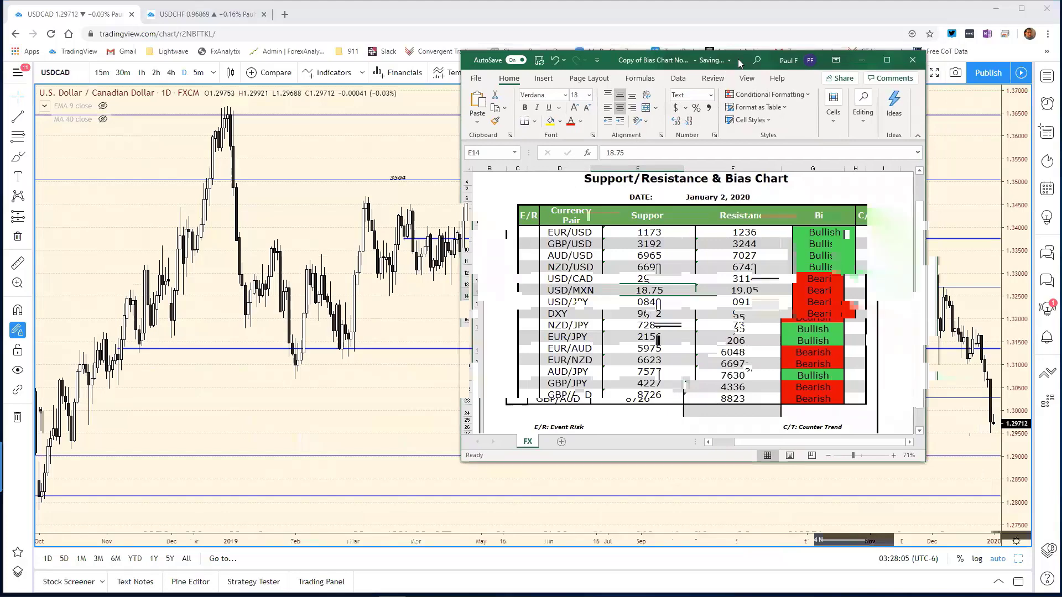
pyautogui.hotkey('alt', 'Tab')
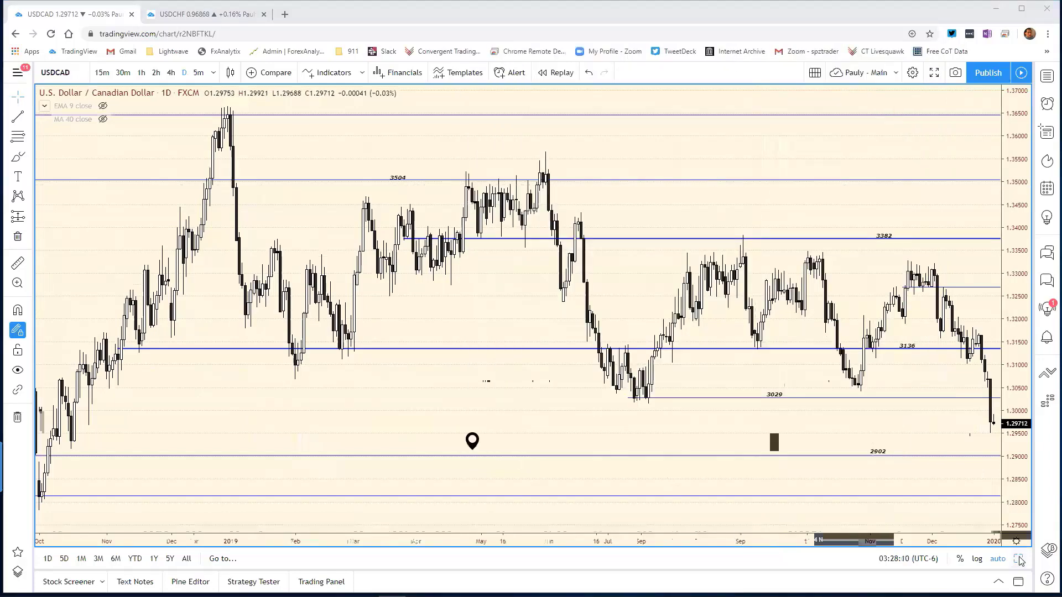
# Step: Switch the USDCAD pane to 120-minute candles and expand it to full size
pyautogui.hotkey('alt', 'Enter')
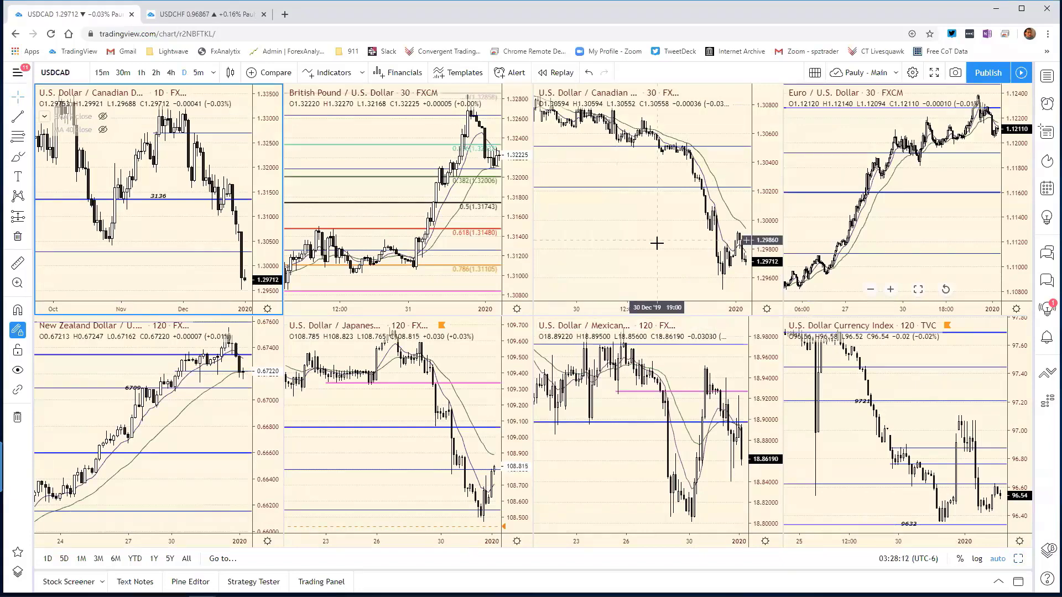
pyautogui.click(657, 243)
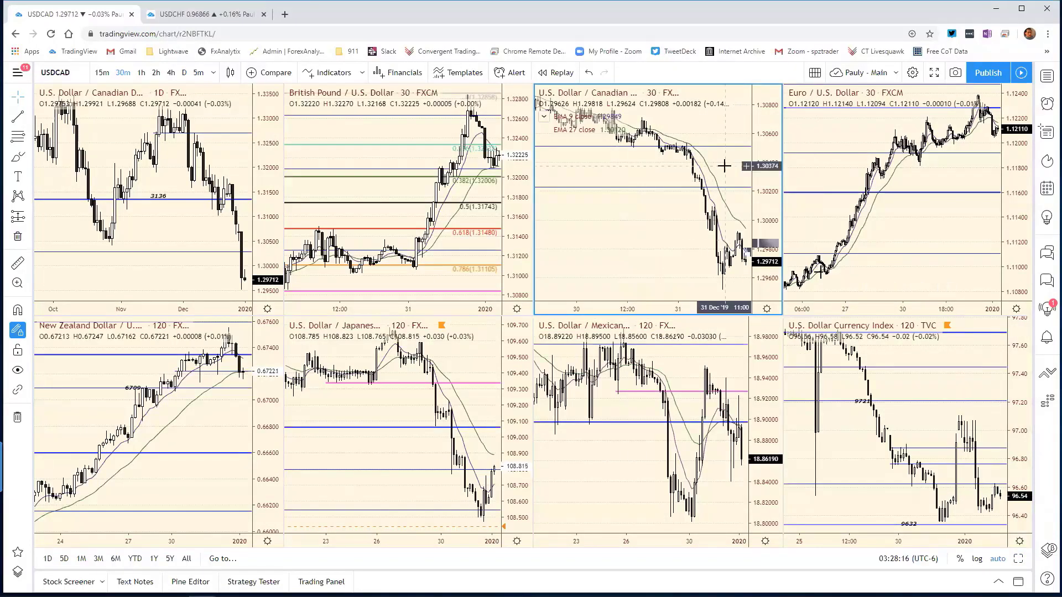
pyautogui.write('120')
pyautogui.press('Return')
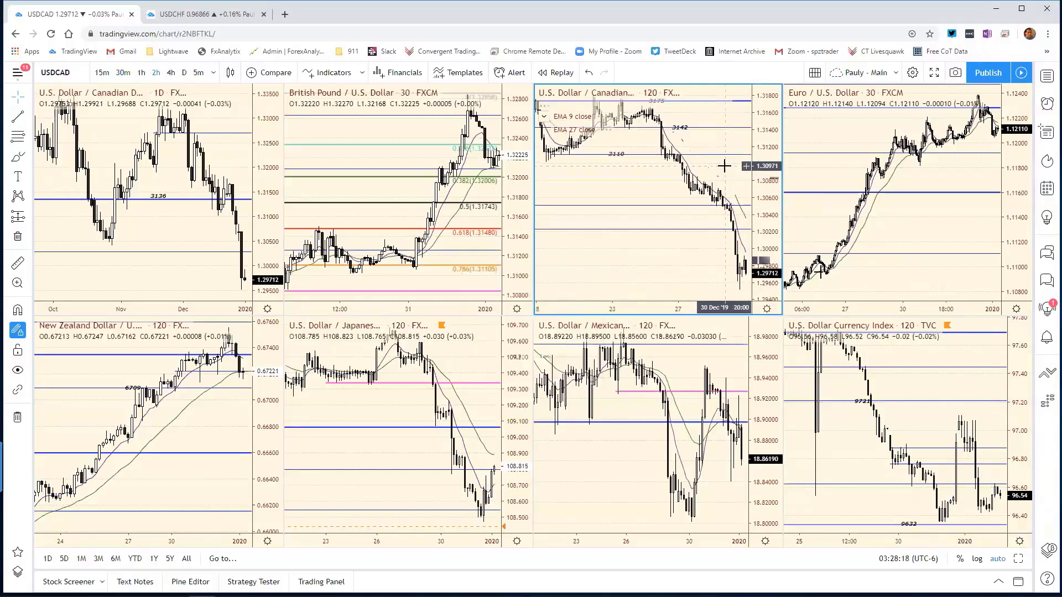
pyautogui.click(1018, 559)
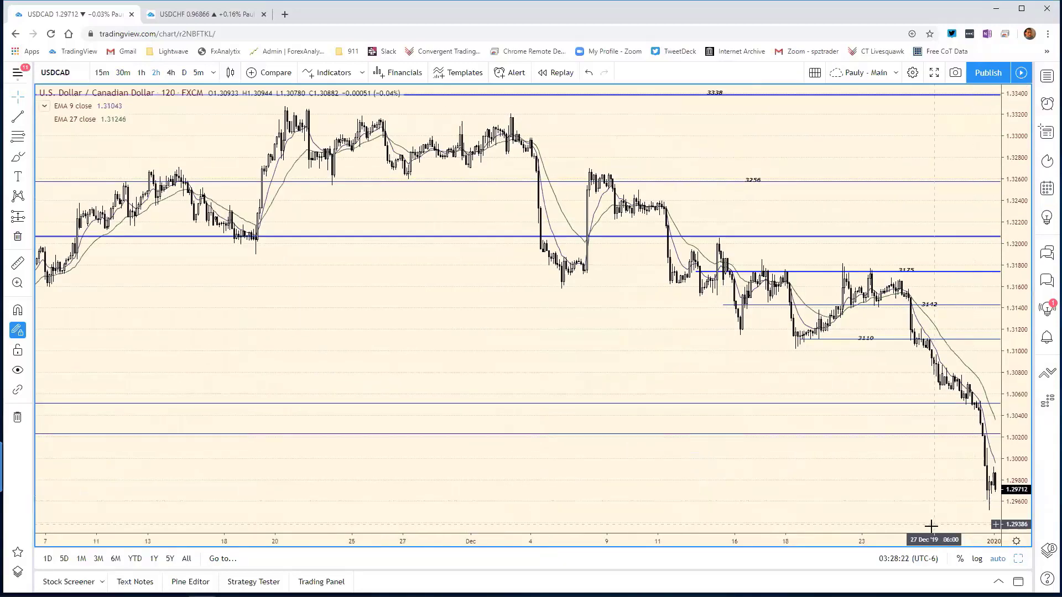
pyautogui.scroll(5, 829, 514)
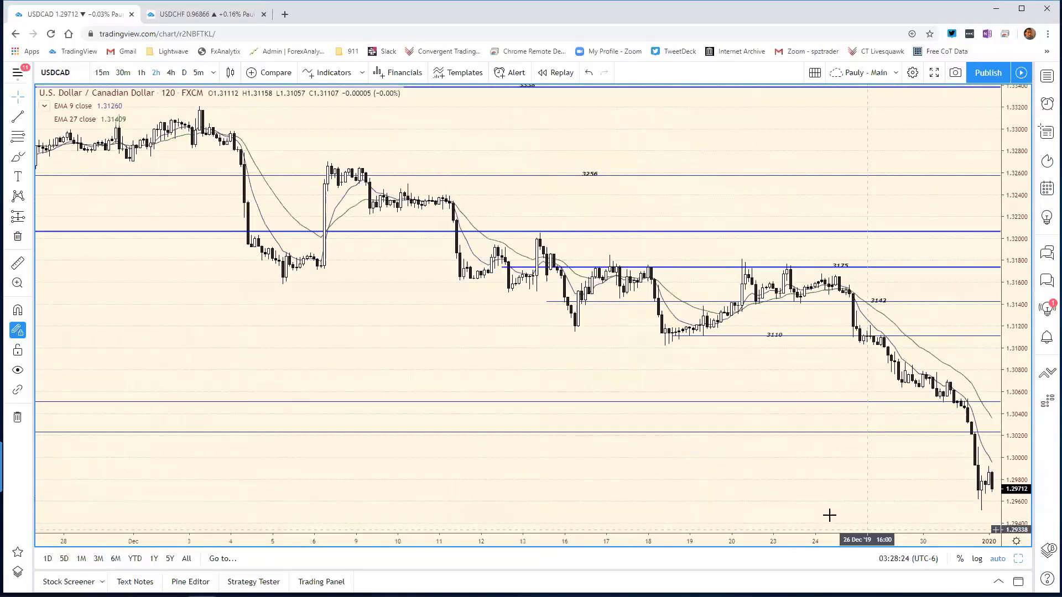
pyautogui.scroll(2, 801, 500)
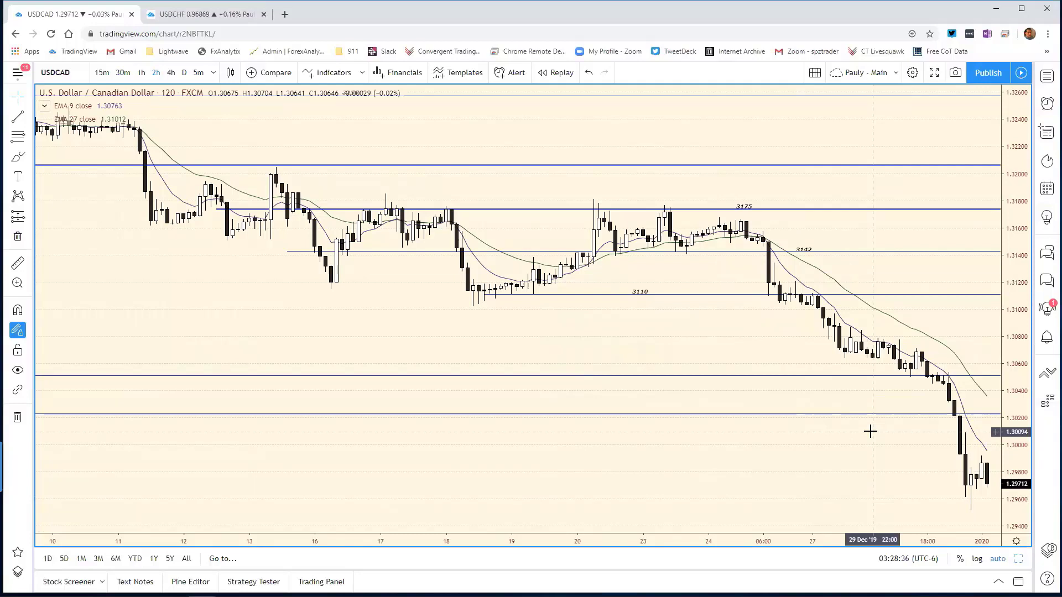
# Step: Change the USDCAD chart to 30-minute candles and bring the bias chart spreadsheet forward
pyautogui.write('30')
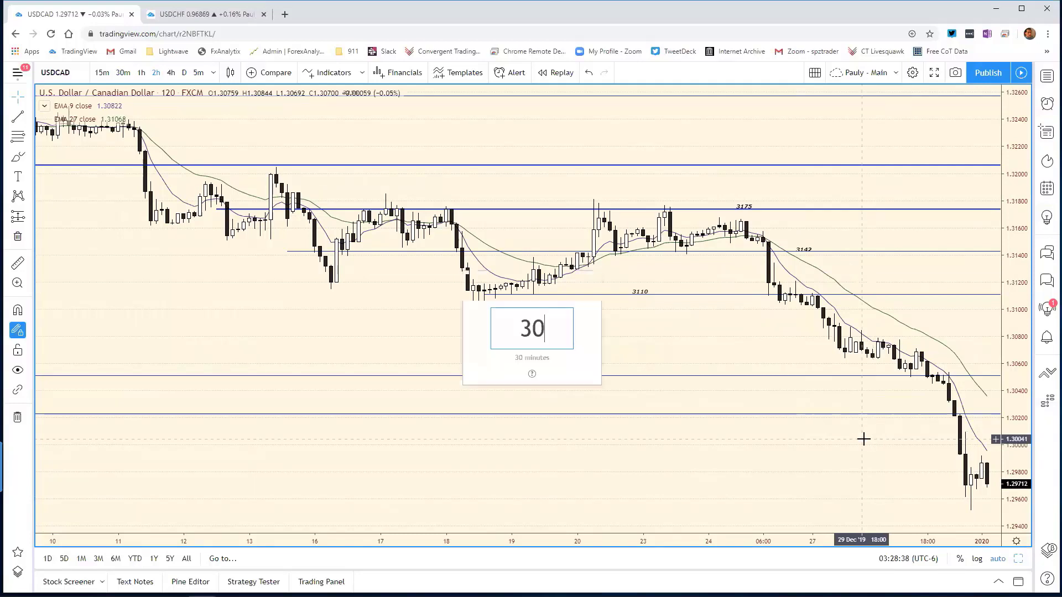
pyautogui.press('Return')
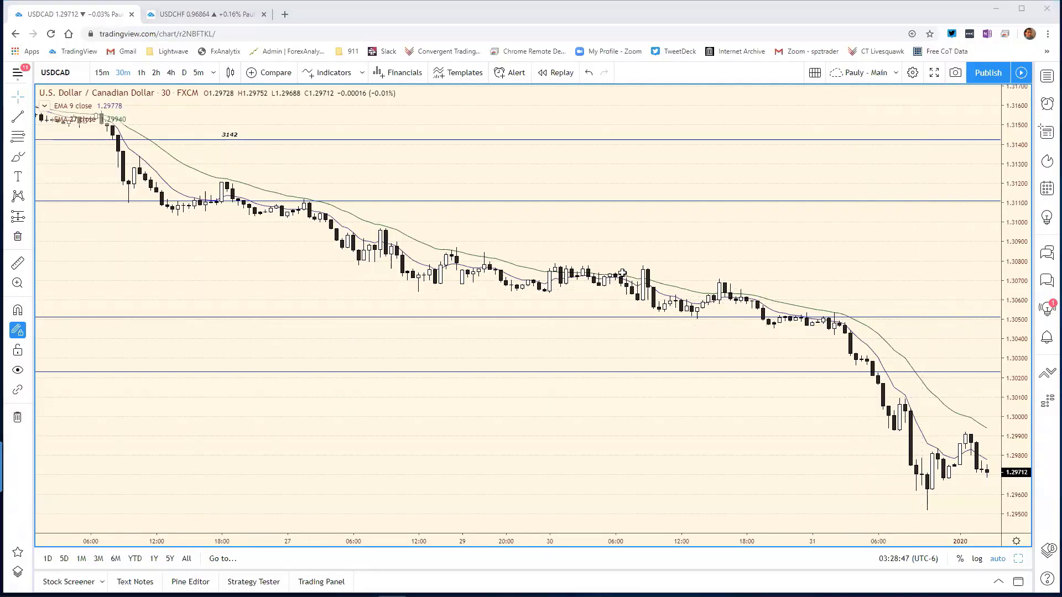
pyautogui.hotkey('alt', 'Tab')
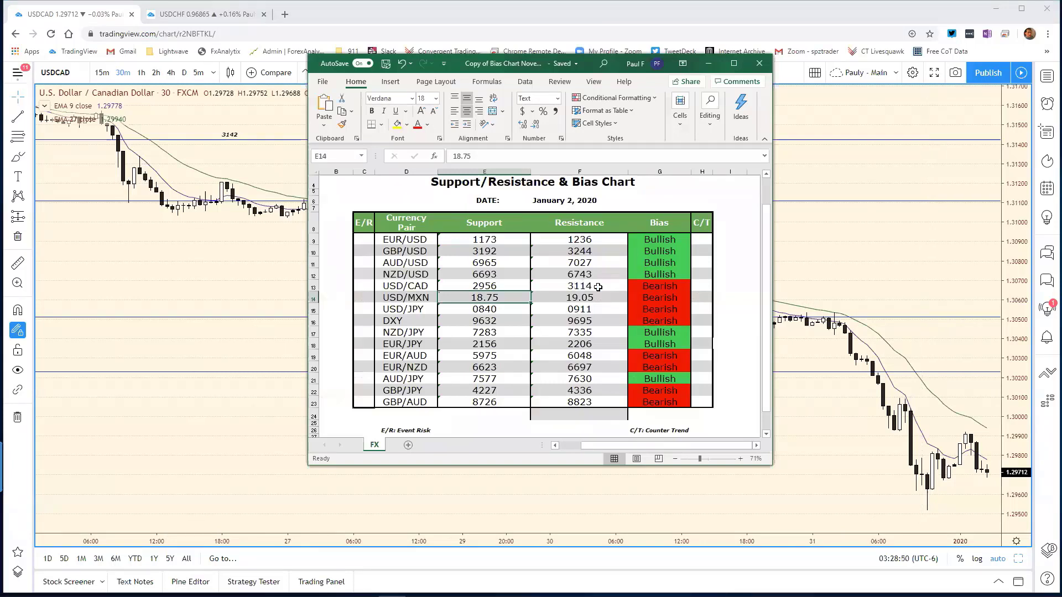
# Step: Replace the USD/CAD resistance 3114 with 3001 in F13 and slide the Excel window left
pyautogui.click(599, 286)
pyautogui.moveTo(497, 158); pyautogui.dragTo(422, 161)
pyautogui.write('3001')
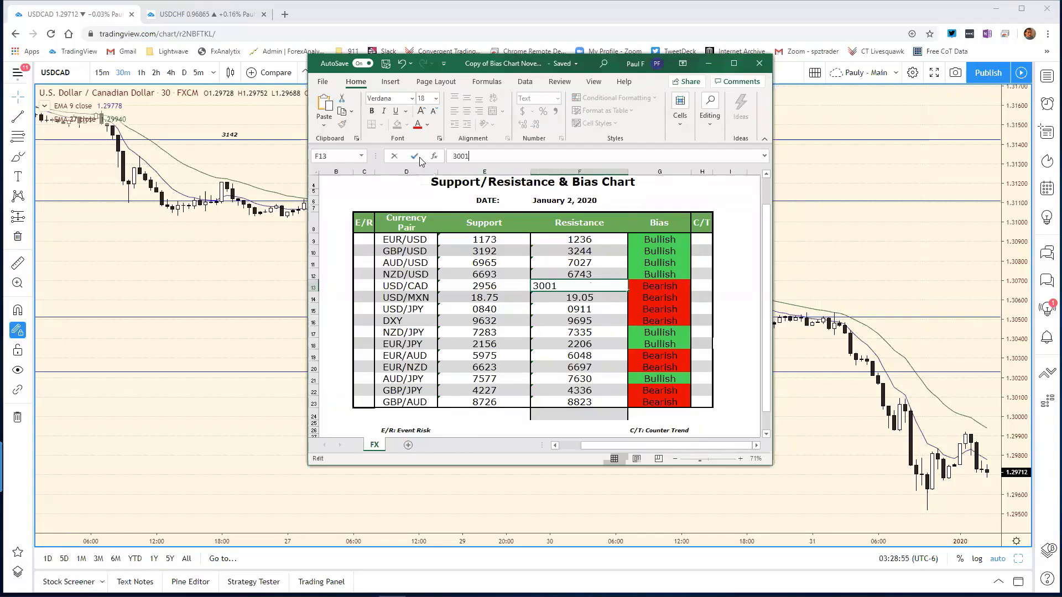
pyautogui.press('Return')
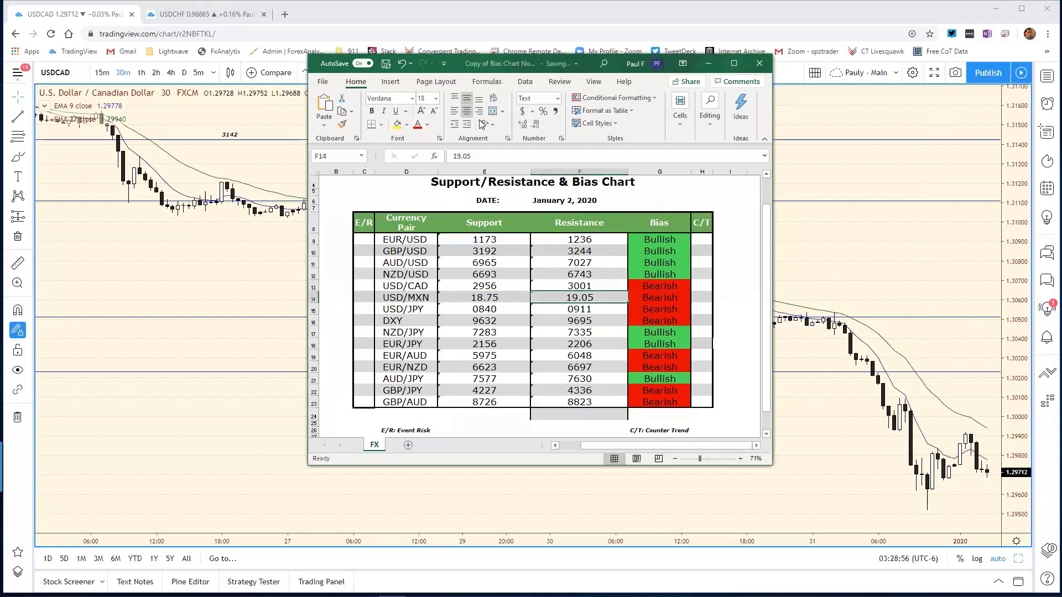
pyautogui.moveTo(589, 66); pyautogui.dragTo(87, 111)
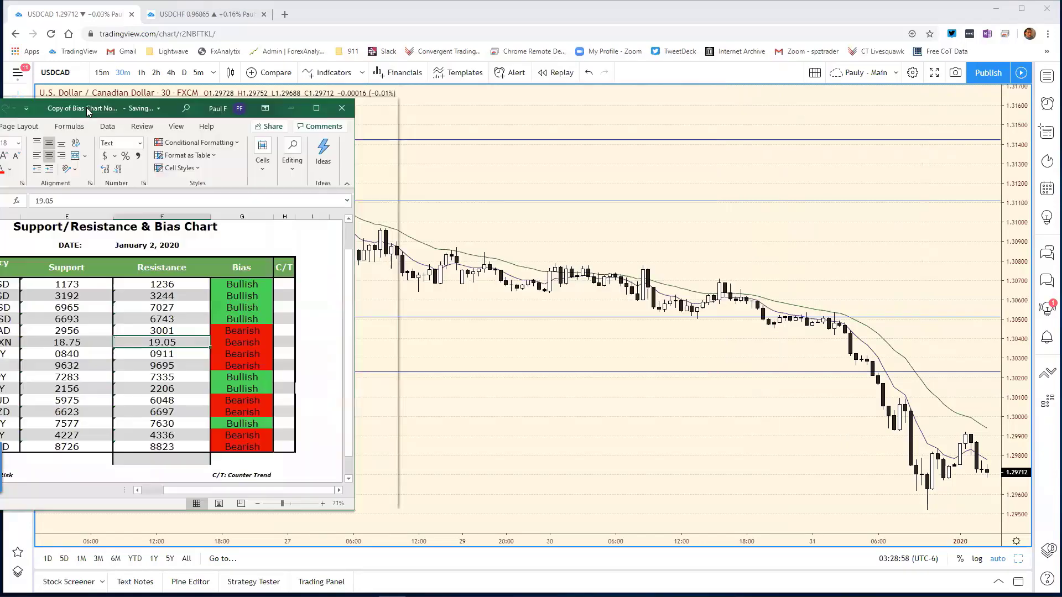
# Step: Load USDMXN into the top-left daily pane, maximize it, then bring up the spreadsheet
pyautogui.click(775, 258)
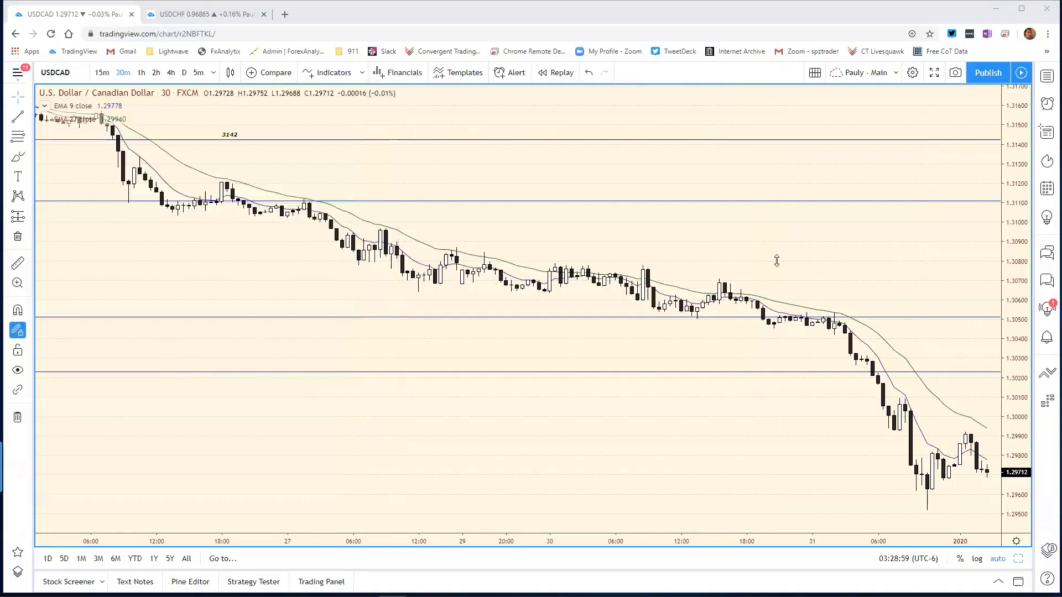
pyautogui.click(1019, 561)
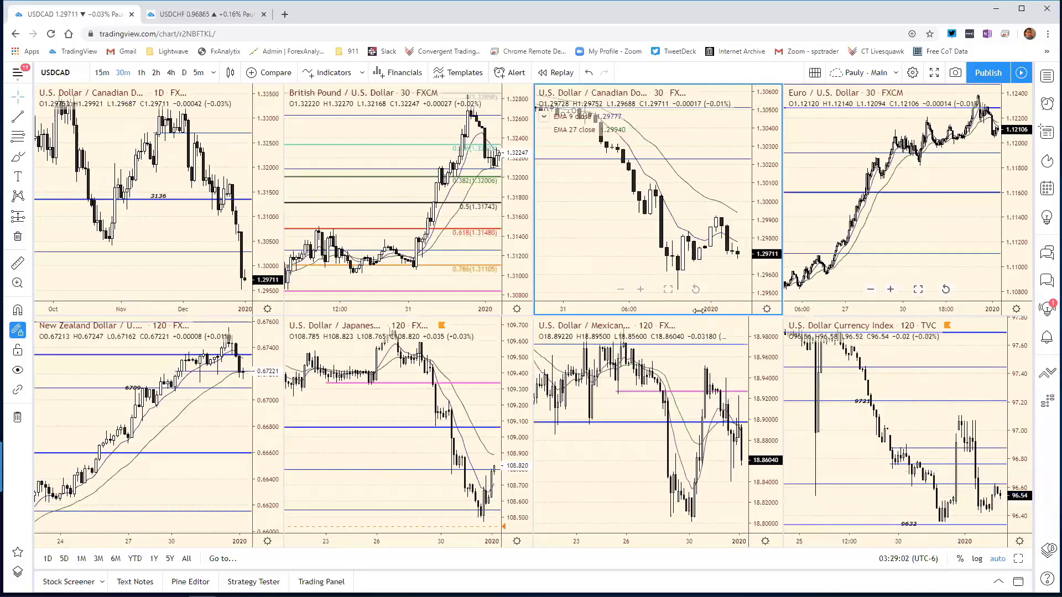
pyautogui.click(221, 150)
pyautogui.write('USDMX')
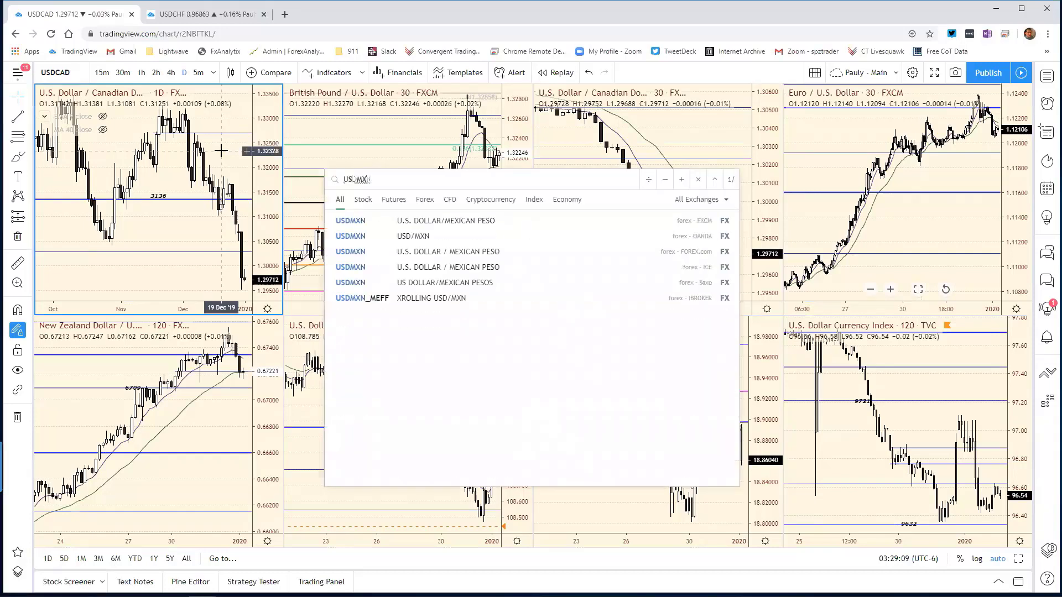
pyautogui.press('Return')
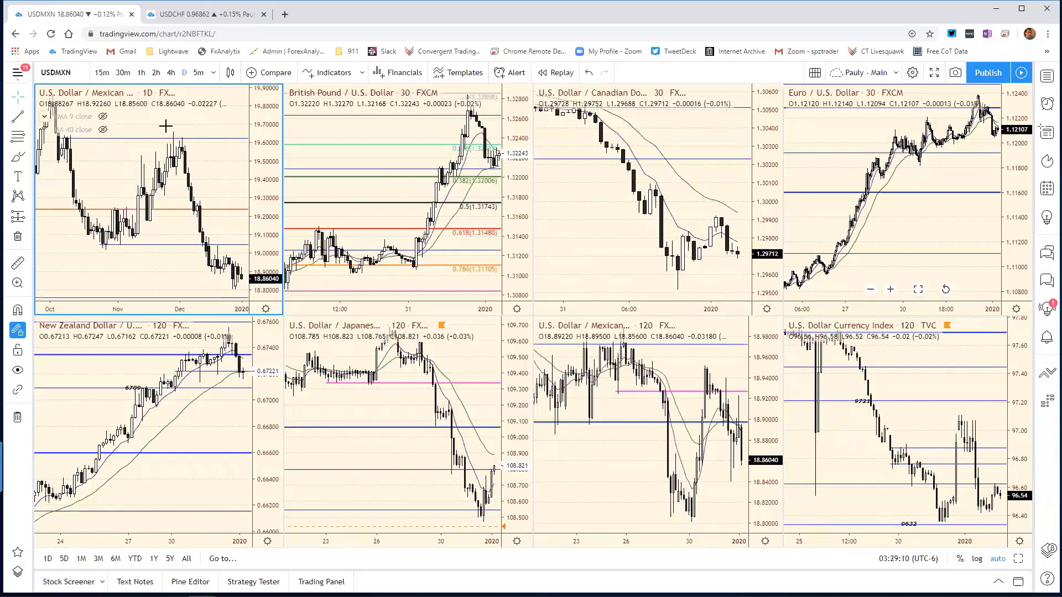
pyautogui.click(1018, 560)
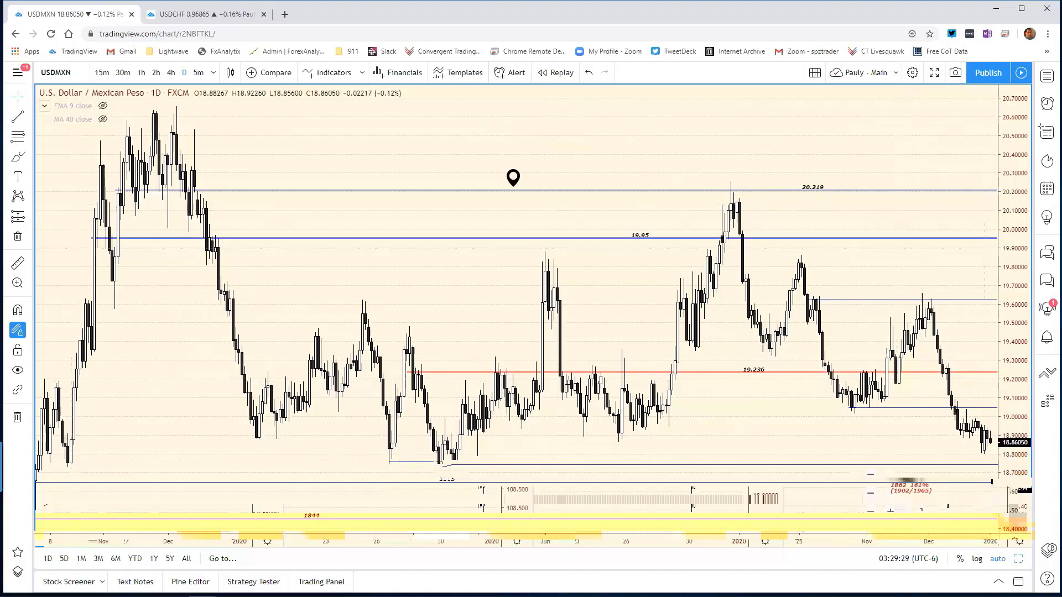
pyautogui.hotkey('alt', 'Tab')
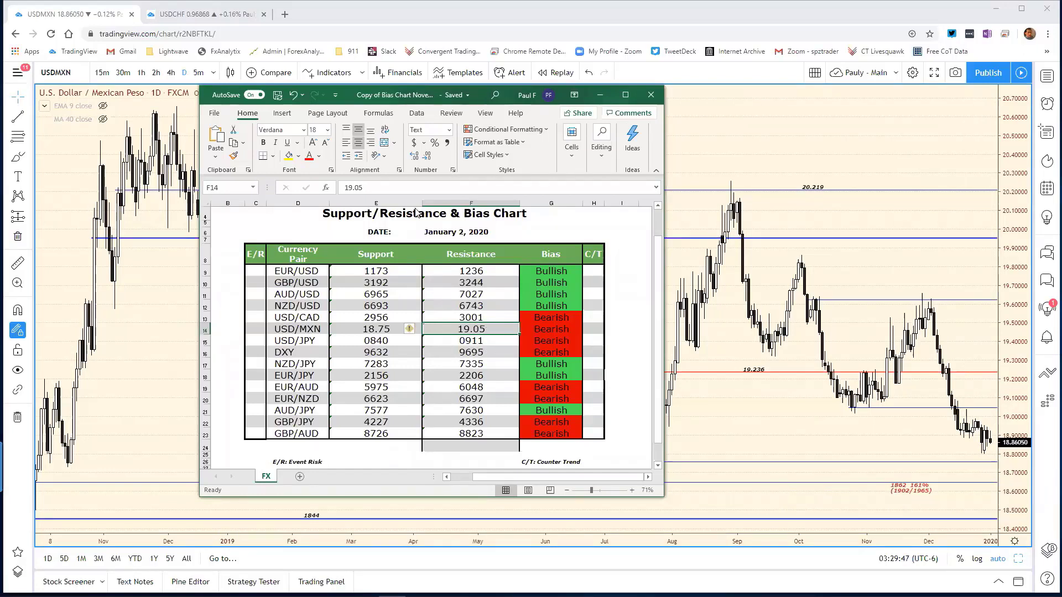
# Step: Replace the USD/MXN resistance 19.05 with 18.98 and return to the USDMXN chart
pyautogui.moveTo(363, 188); pyautogui.dragTo(339, 188)
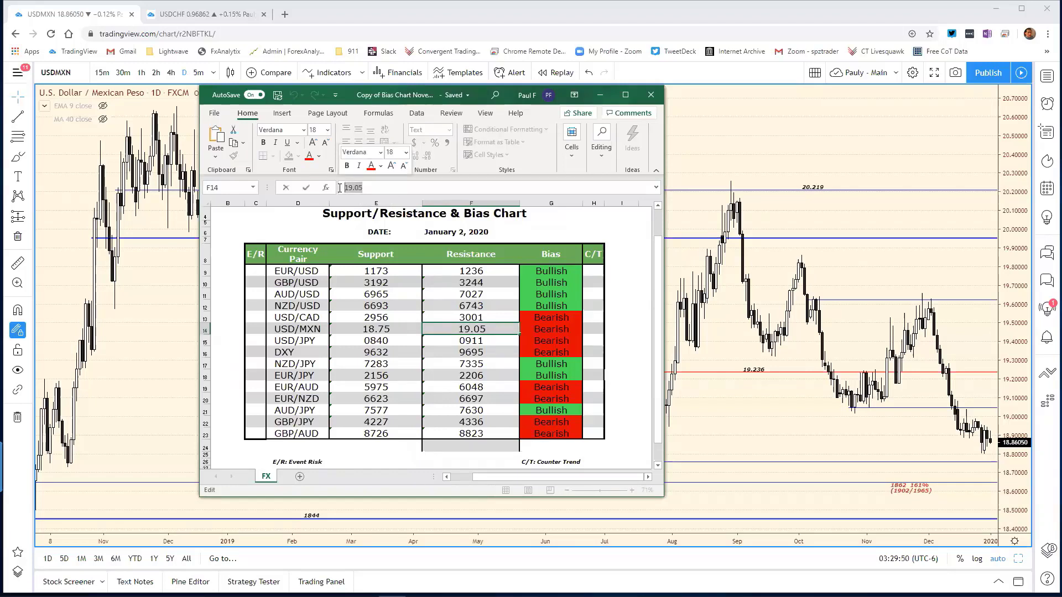
pyautogui.write('18.98')
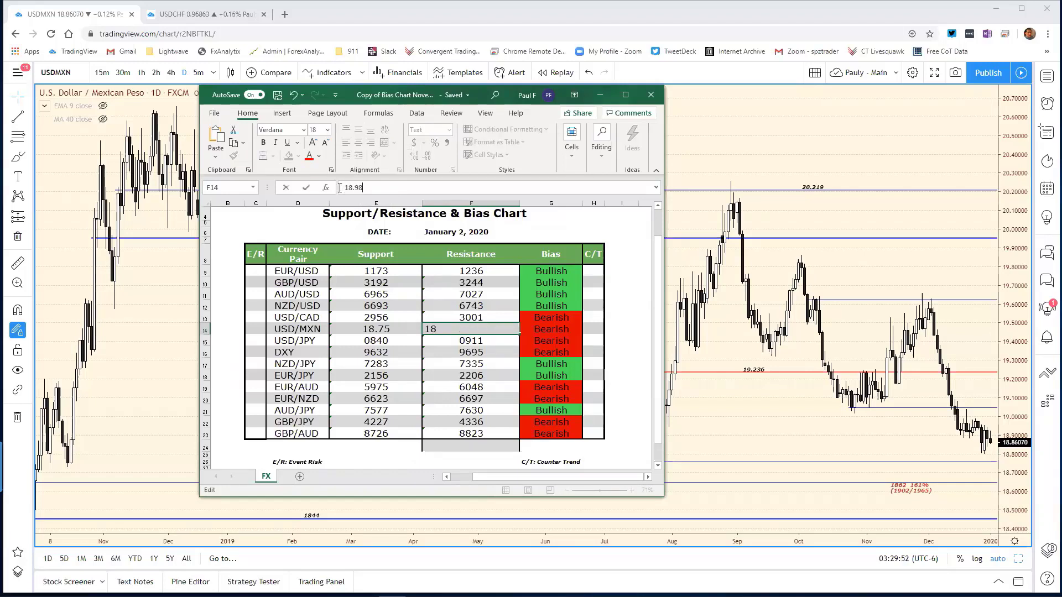
pyautogui.press('Return')
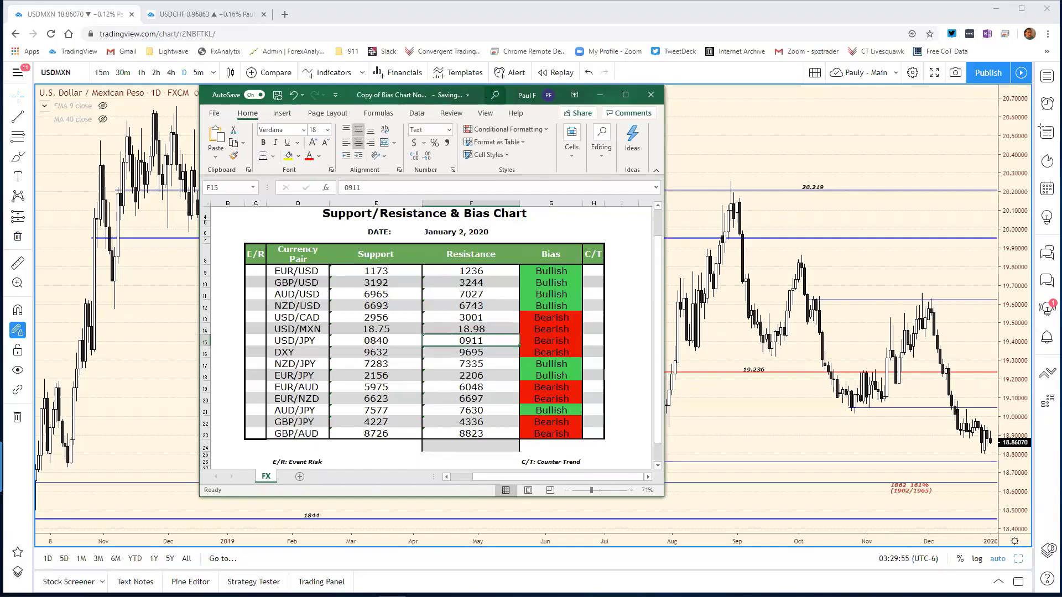
pyautogui.click(691, 164)
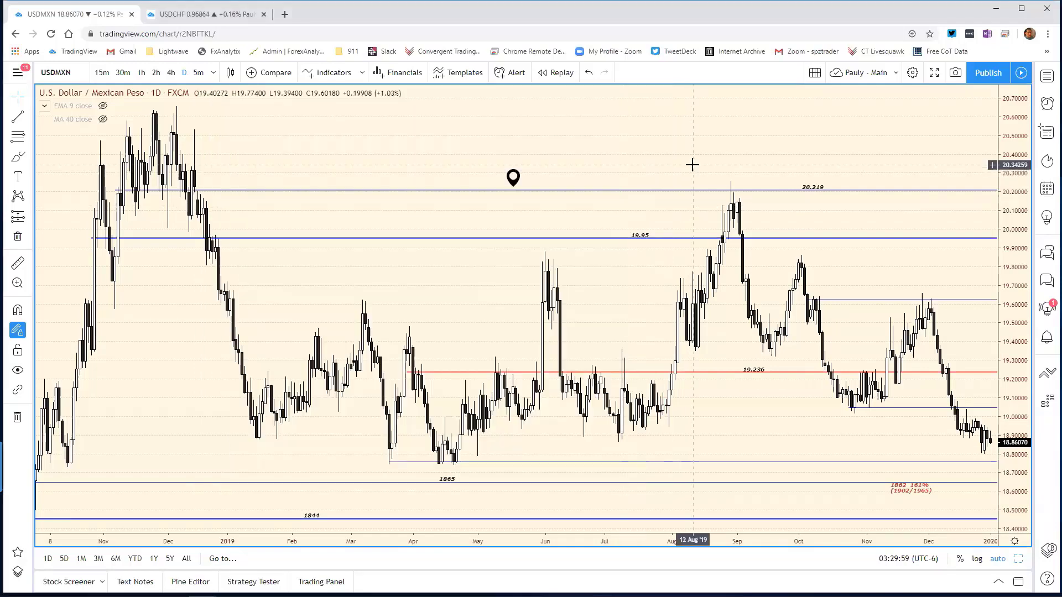
# Step: Load the USDJPY symbol into the chart and zoom in on its daily candles
pyautogui.write('U')
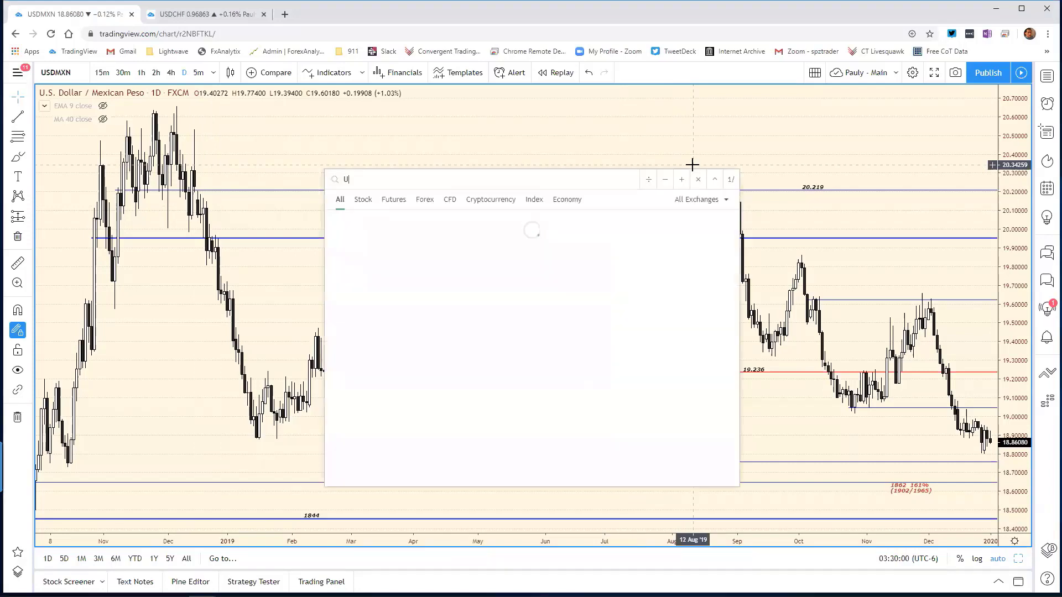
pyautogui.write('SDJPY')
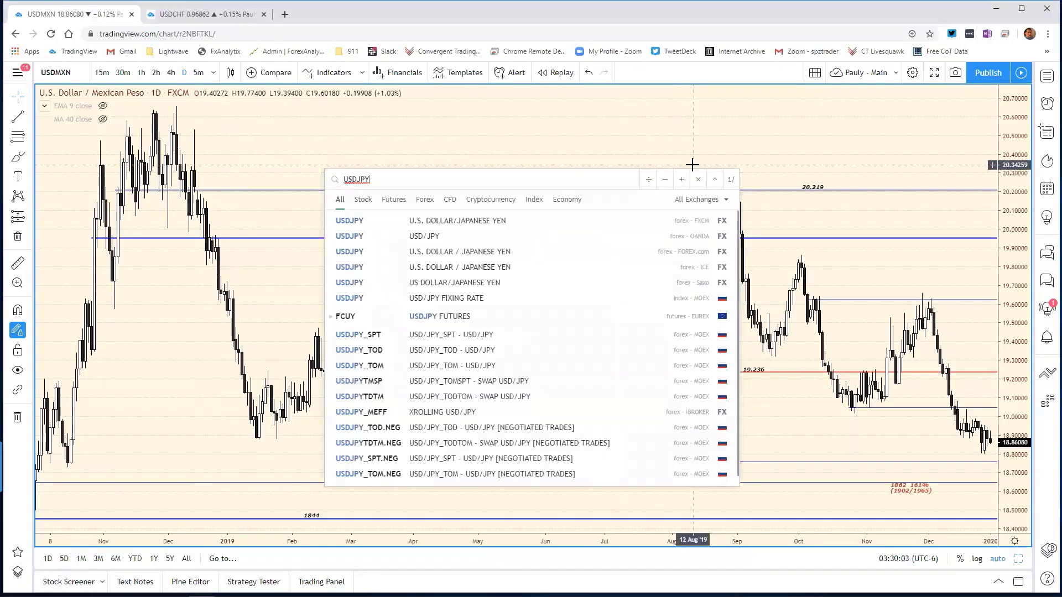
pyautogui.press('Return')
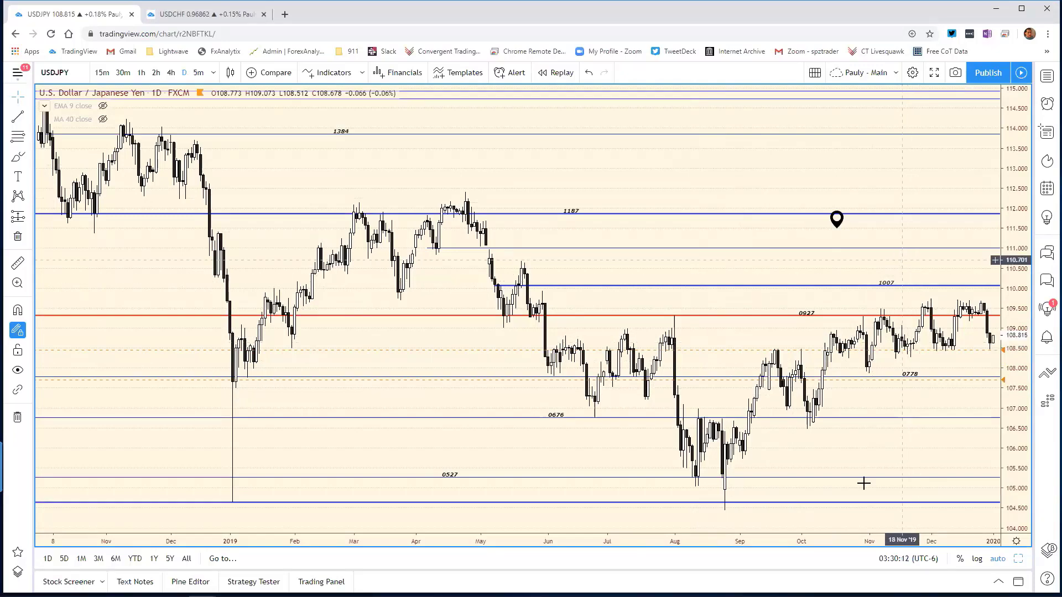
pyautogui.scroll(3, 730, 515)
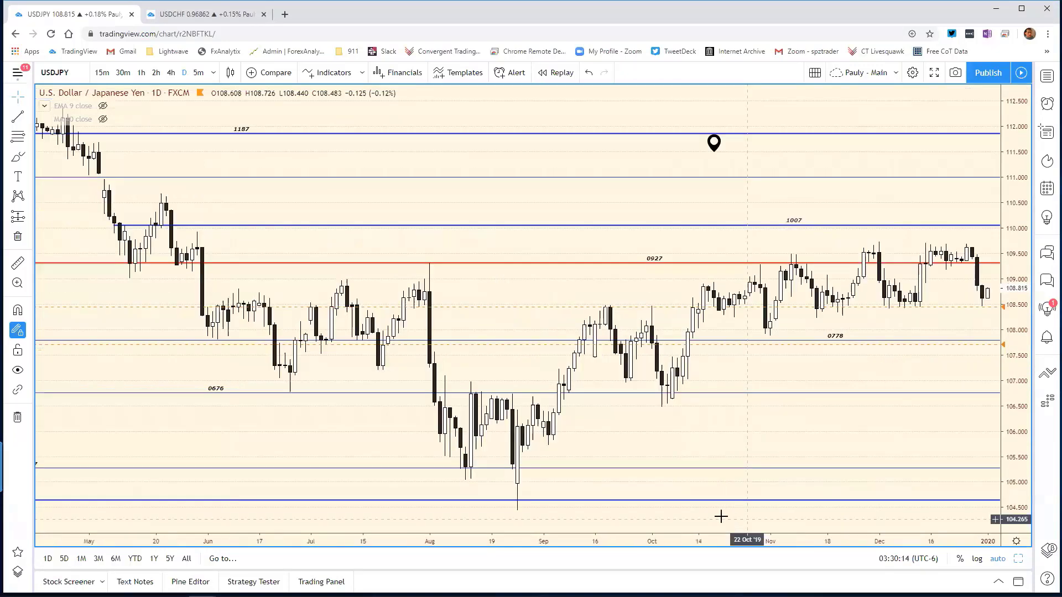
pyautogui.scroll(3, 721, 516)
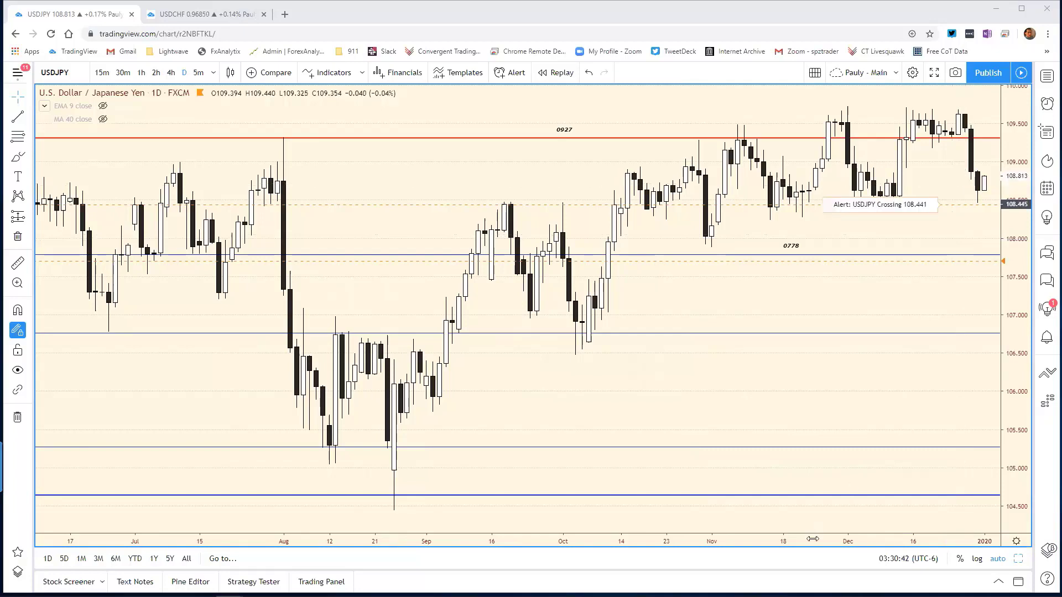
# Step: Zoom the USDJPY daily chart out to roughly Dec 2018 through Dec 2019
pyautogui.scroll(-5, 812, 539)
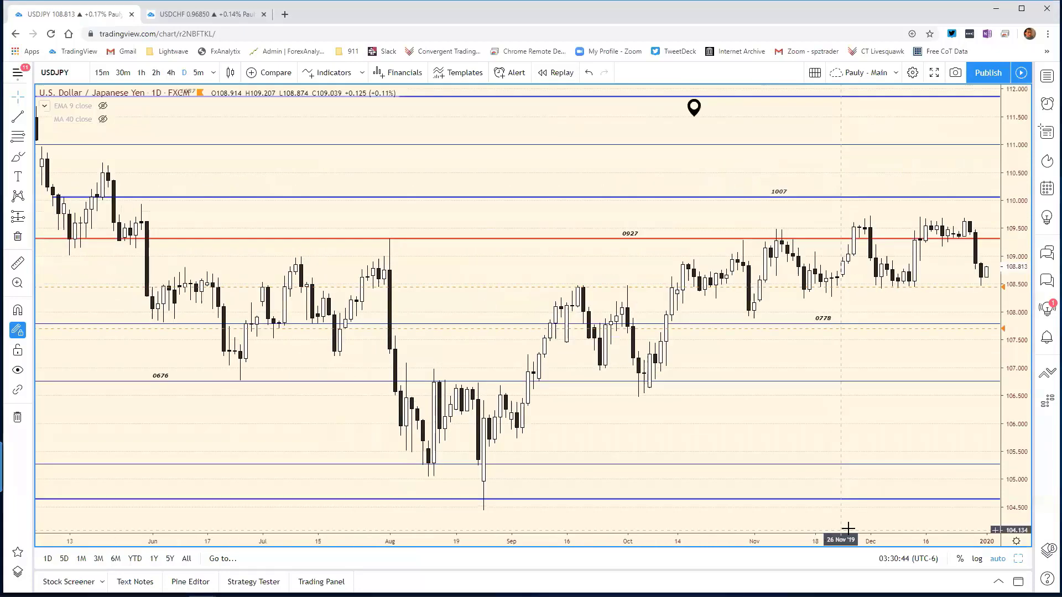
pyautogui.scroll(-4, 896, 512)
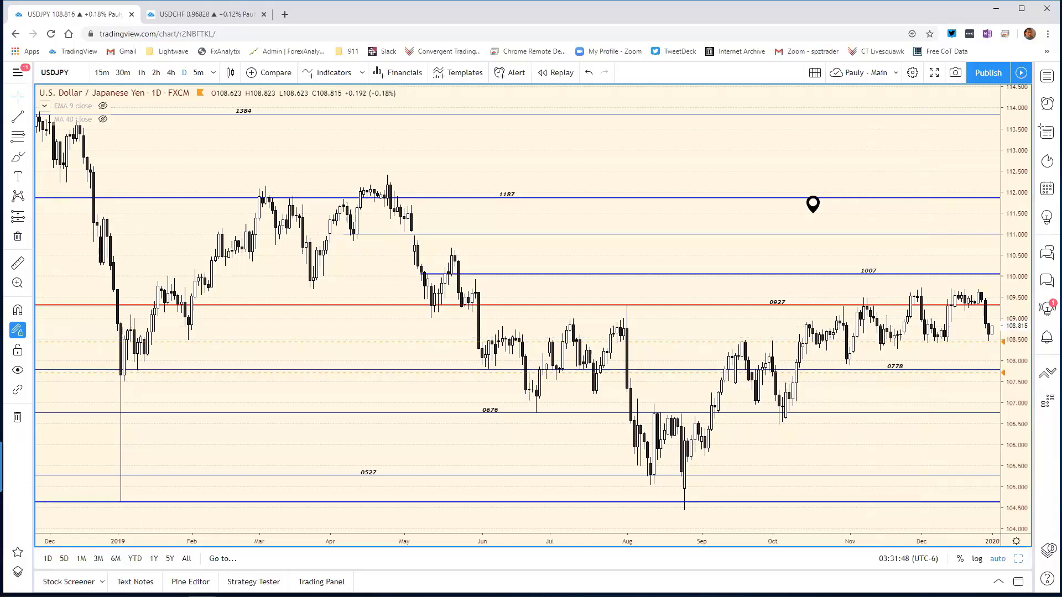
# Step: Edit the USD/JPY support in E15 from 0840 to 0854, then move Excel aside for TradingView
pyautogui.hotkey('alt', 'Tab')
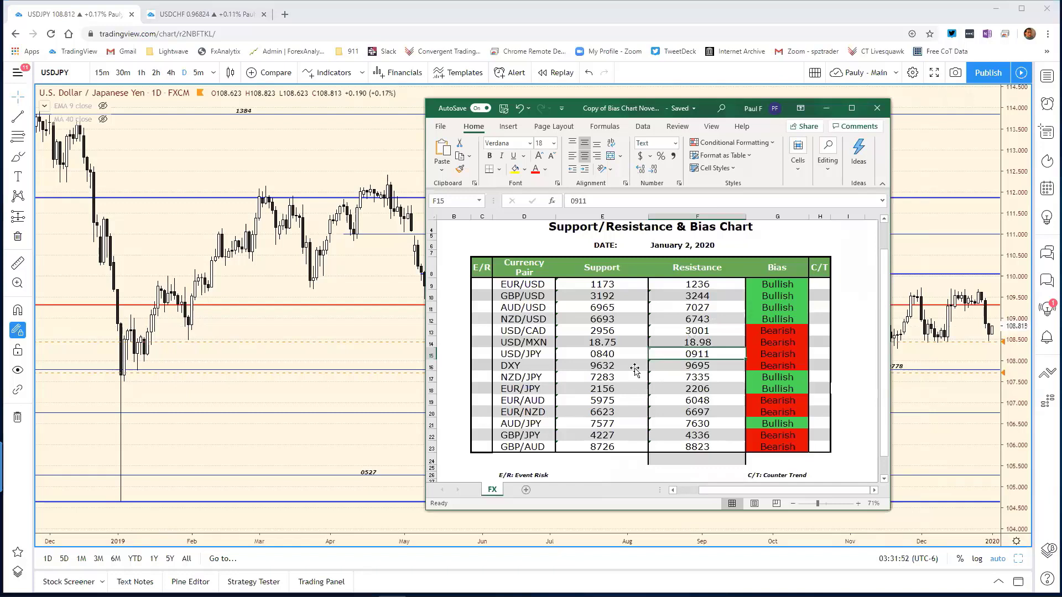
pyautogui.press('Left')
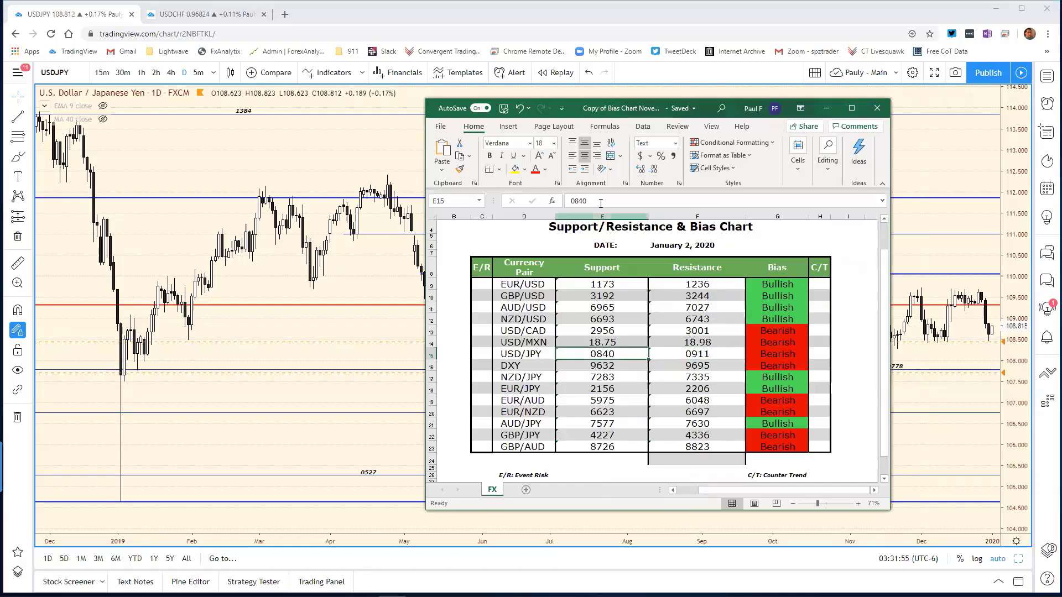
pyautogui.click(600, 203)
pyautogui.press('BackSpace')
pyautogui.press('BackSpace')
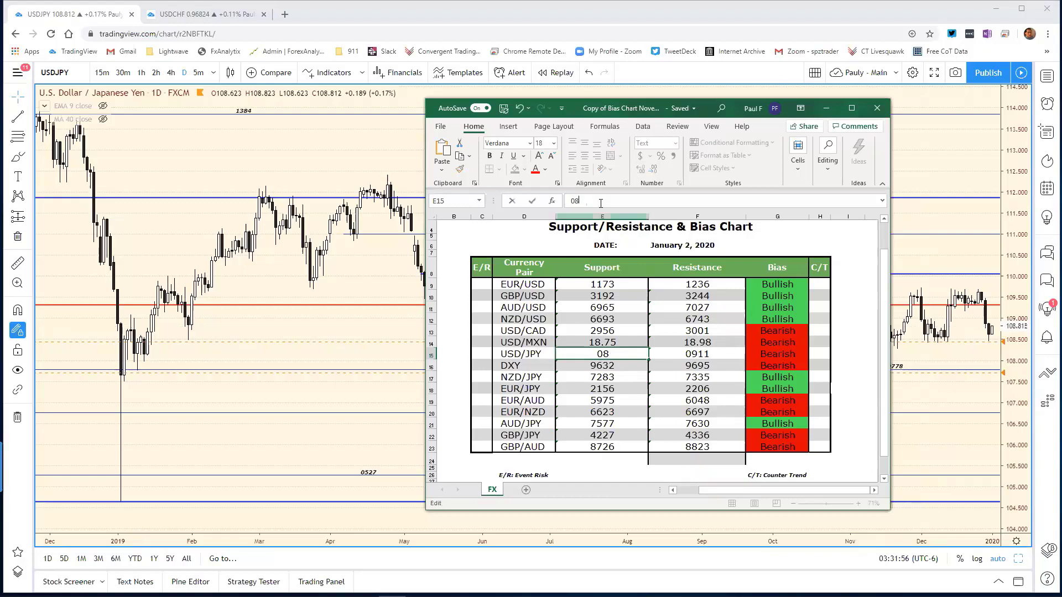
pyautogui.write('54')
pyautogui.hotkey('ctrl', 'Return')
pyautogui.press('Down')
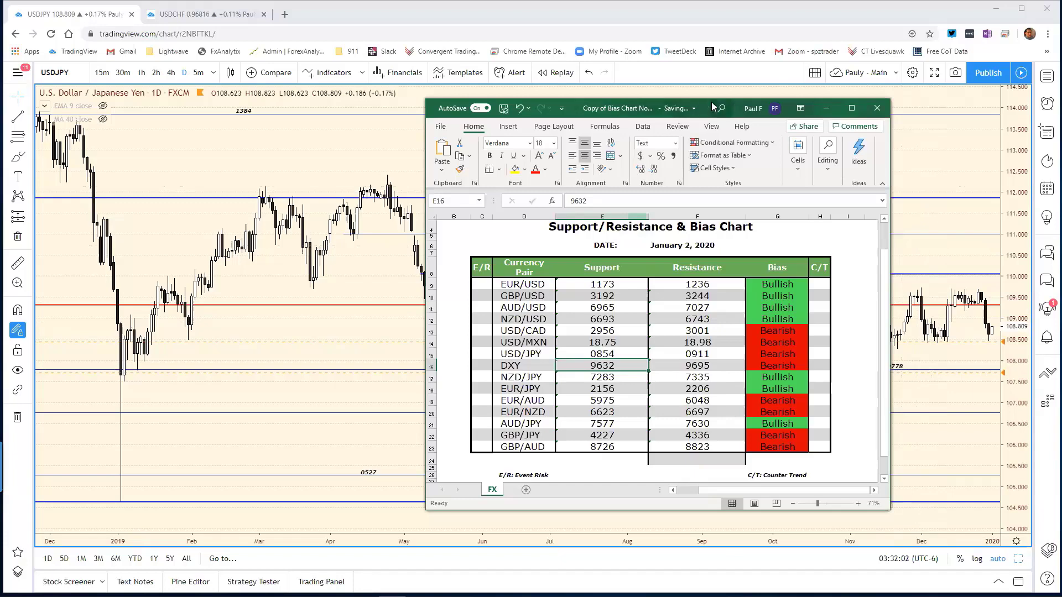
pyautogui.moveTo(713, 107); pyautogui.dragTo(0, 65)
pyautogui.click(754, 170)
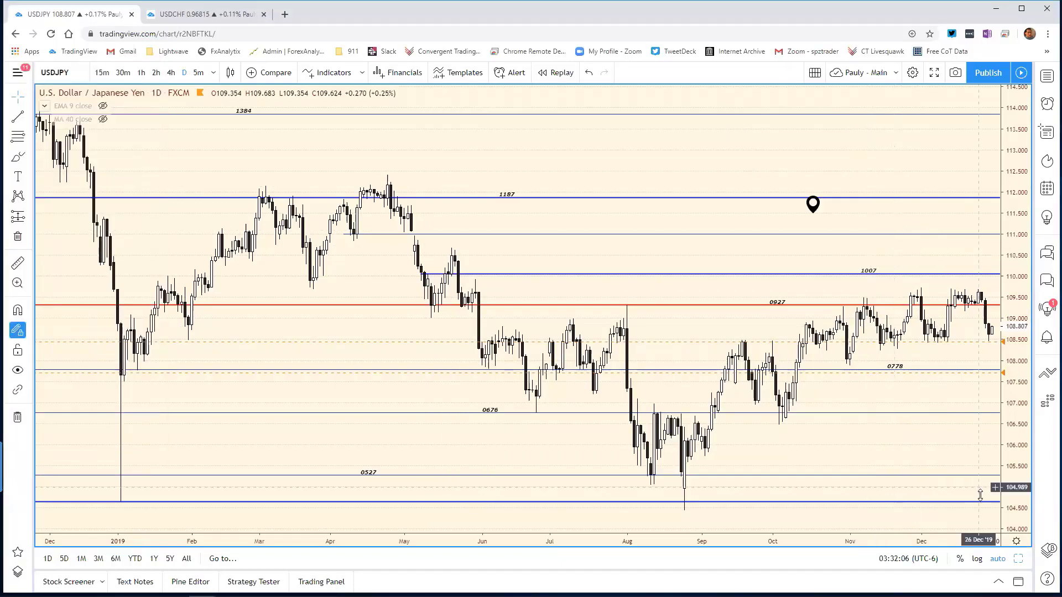
# Step: Maximize the USDJPY 120-minute pane and drag its blue level line up to about 109.062
pyautogui.click(1018, 560)
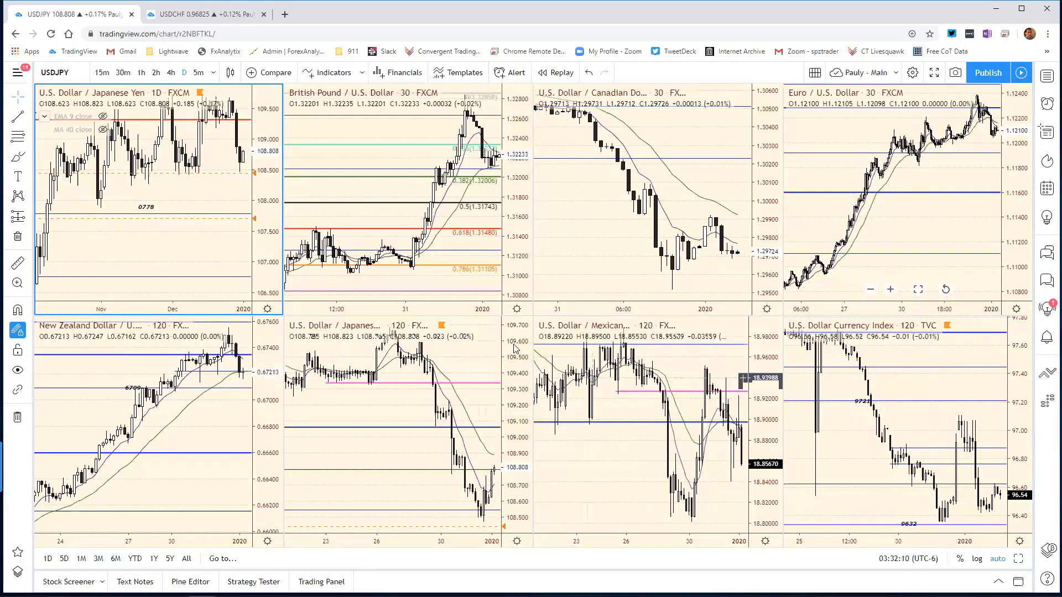
pyautogui.click(518, 334)
pyautogui.click(1016, 560)
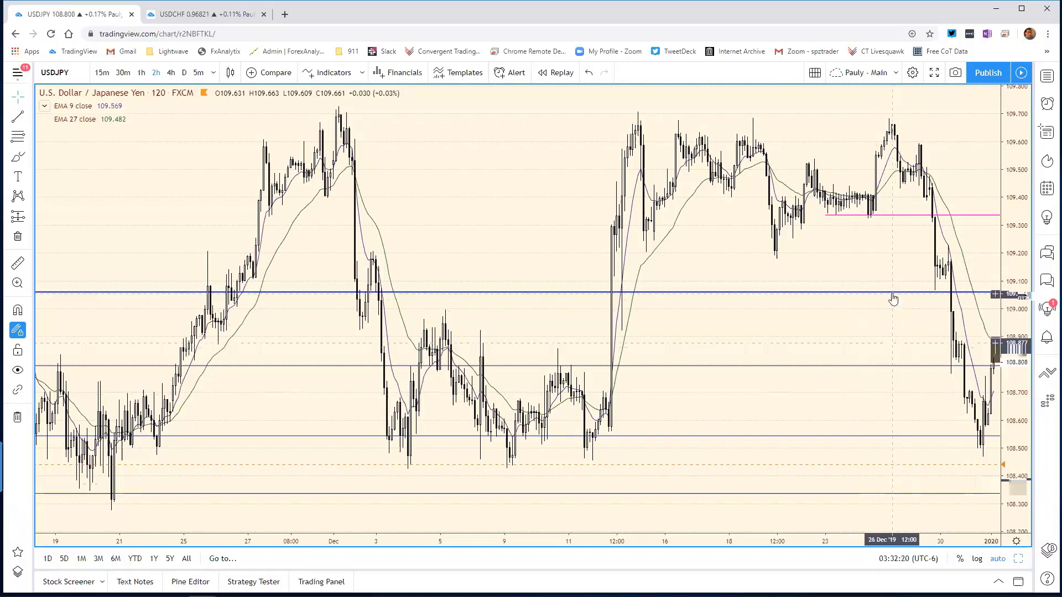
pyautogui.moveTo(893, 300); pyautogui.dragTo(892, 298)
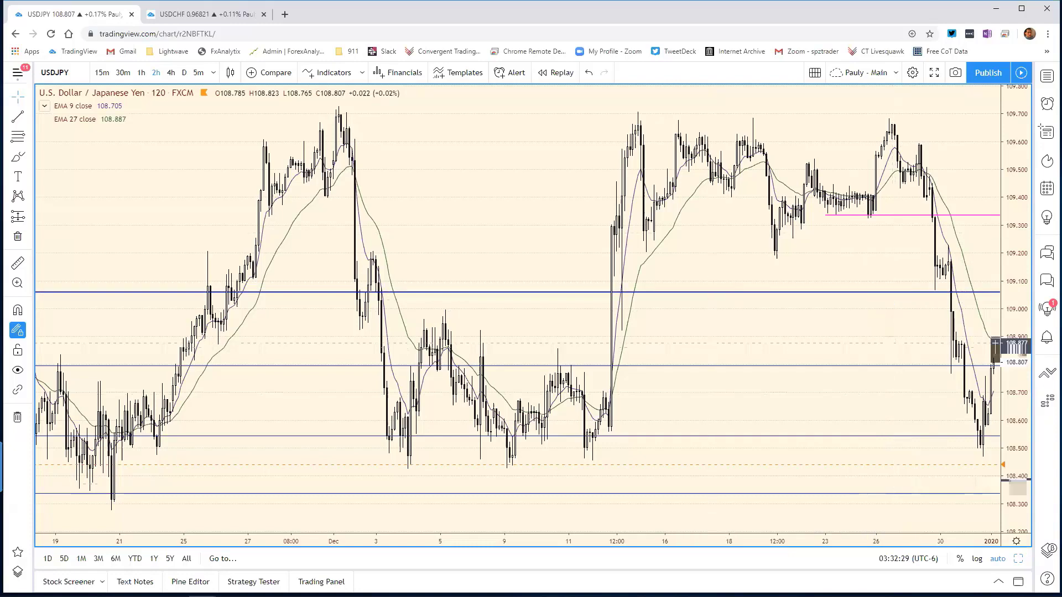
# Step: Edit the USD/JPY resistance in F15 from 0911 to 0906, then minimize Excel
pyautogui.hotkey('alt', 'Tab')
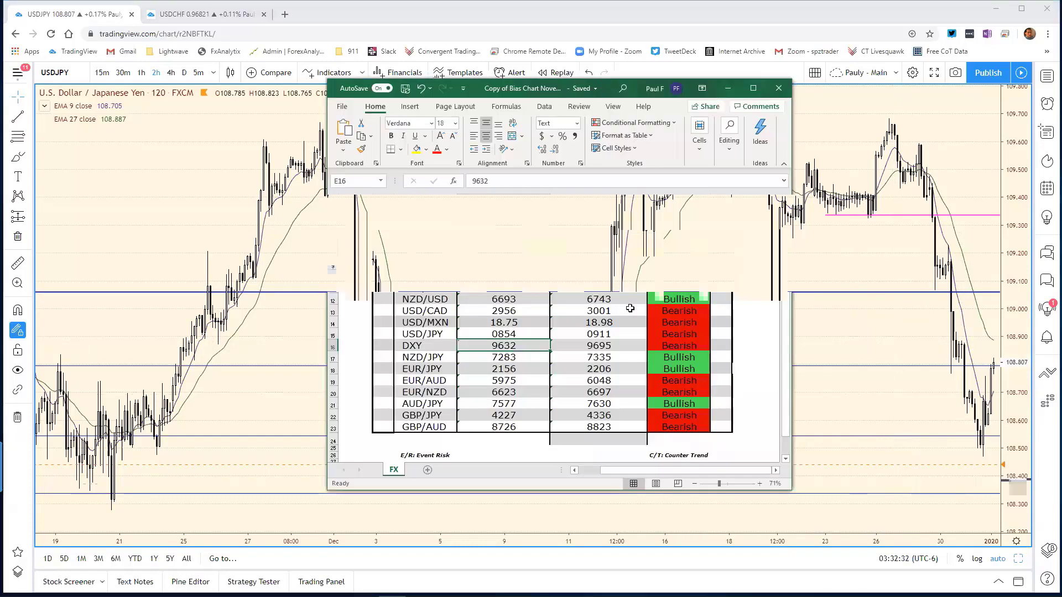
pyautogui.click(615, 334)
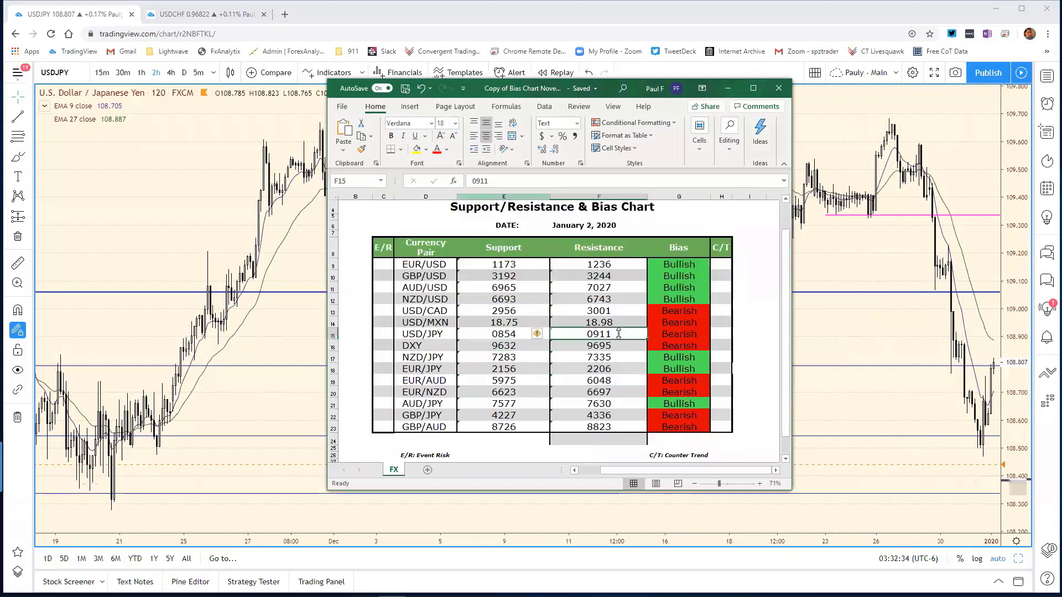
pyautogui.click(517, 182)
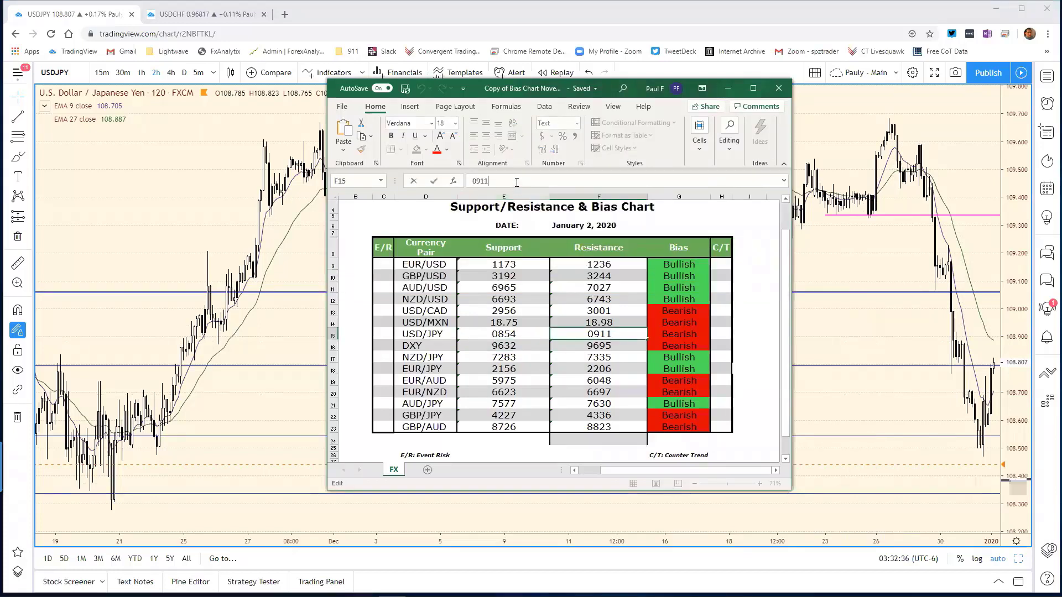
pyautogui.press('BackSpace')
pyautogui.press('BackSpace')
pyautogui.write('06')
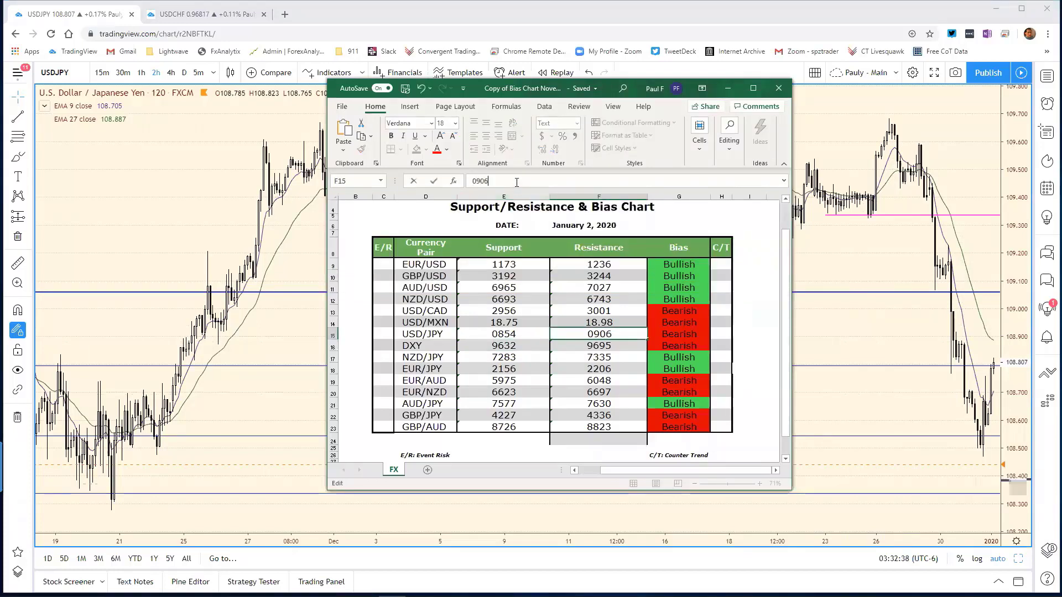
pyautogui.press('Return')
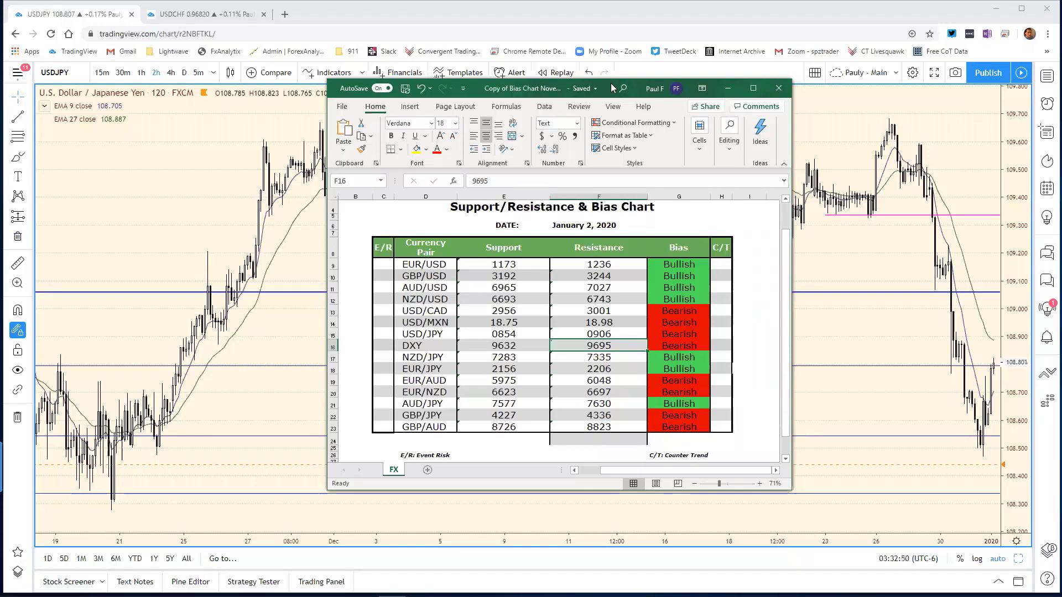
pyautogui.click(727, 88)
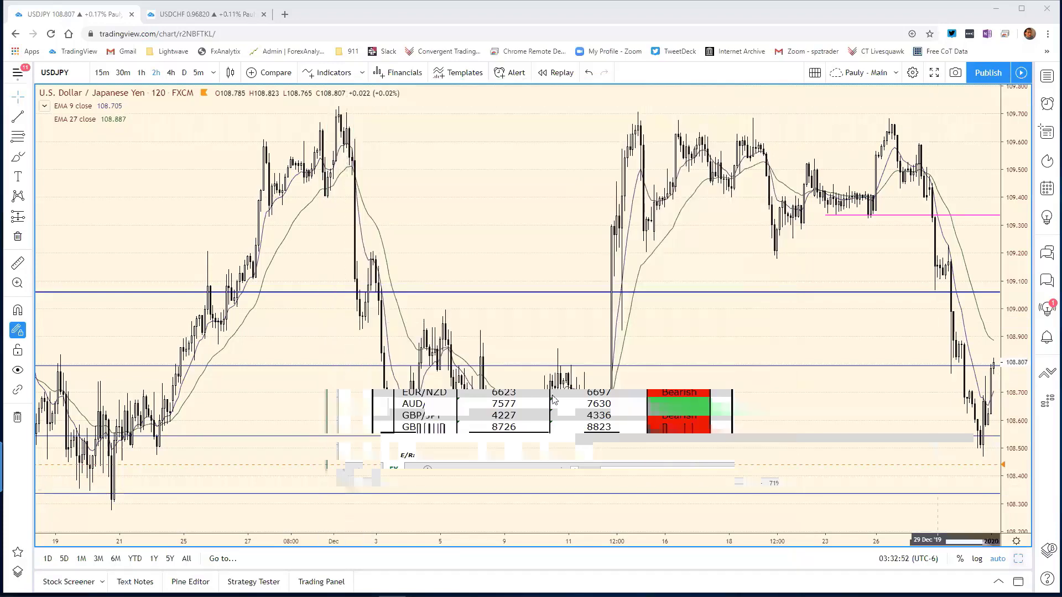
pyautogui.click(1017, 560)
pyautogui.click(212, 201)
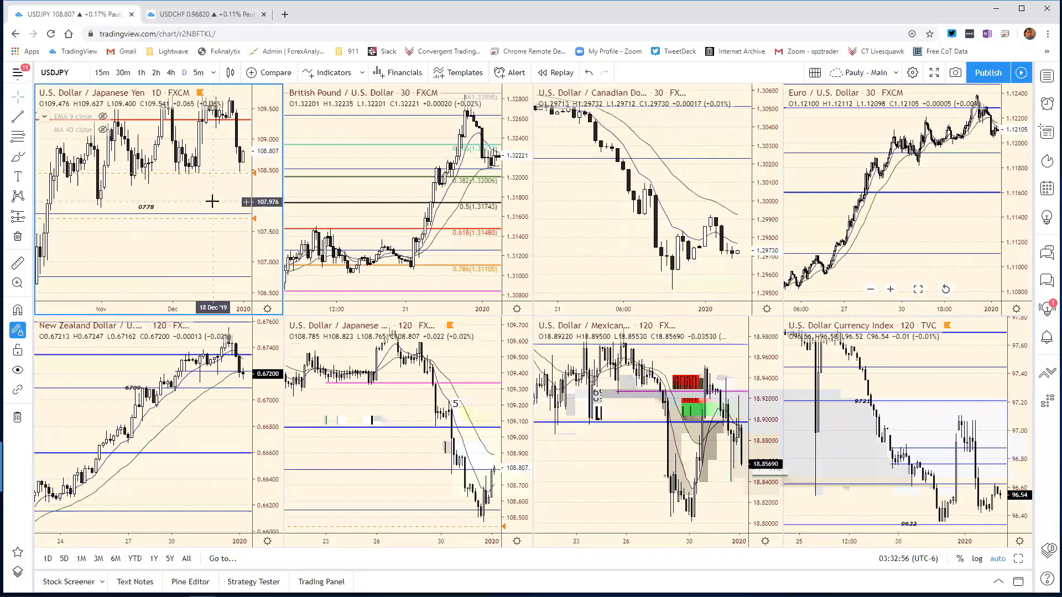
pyautogui.write('DXY')
pyautogui.press('Return')
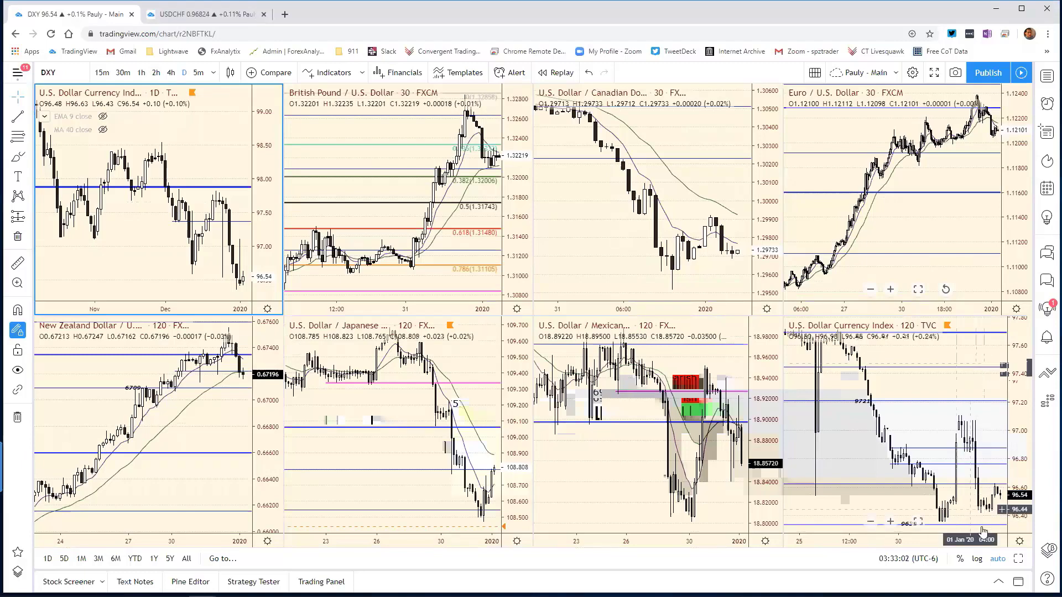
pyautogui.click(1020, 560)
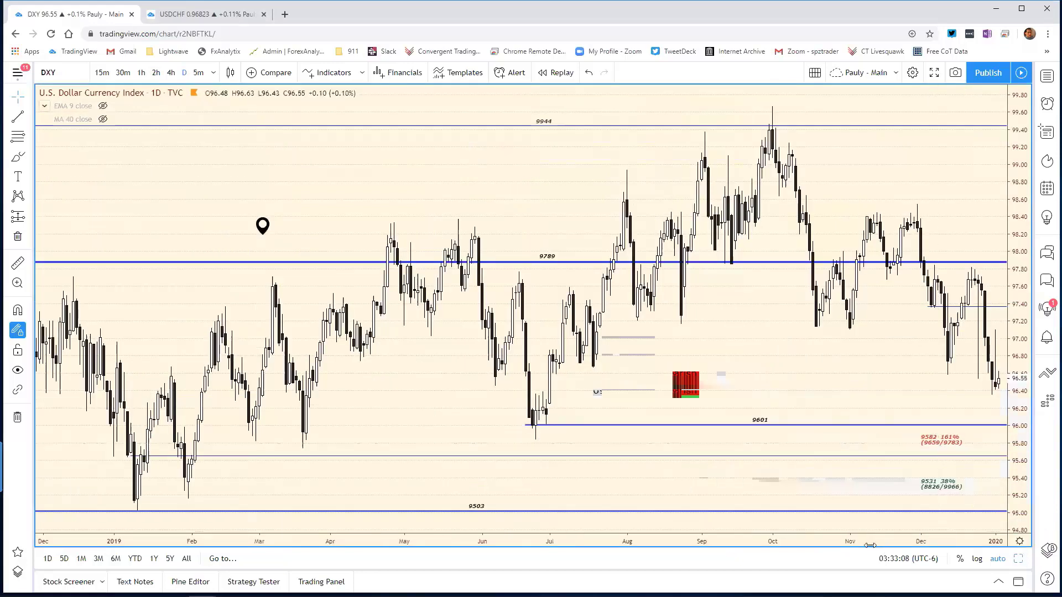
pyautogui.moveTo(909, 539); pyautogui.dragTo(845, 524)
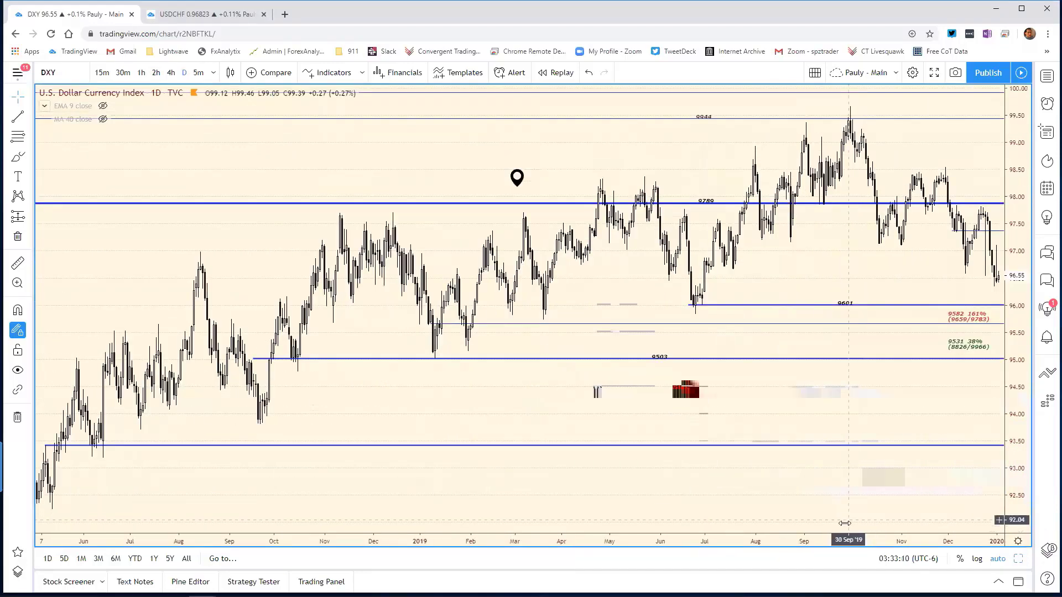
pyautogui.scroll(2, 818, 531)
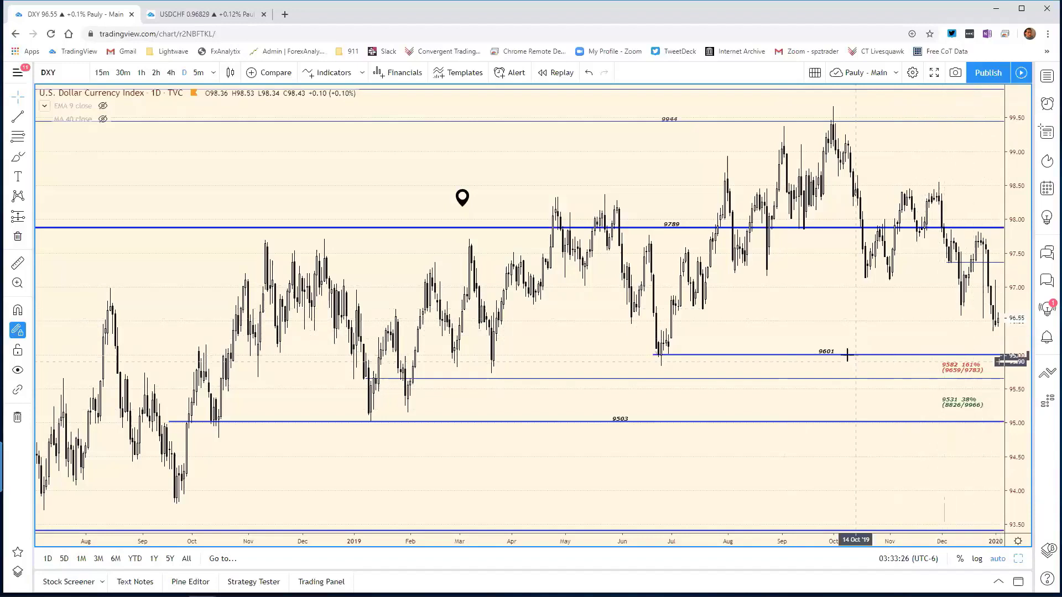
pyautogui.click(939, 355)
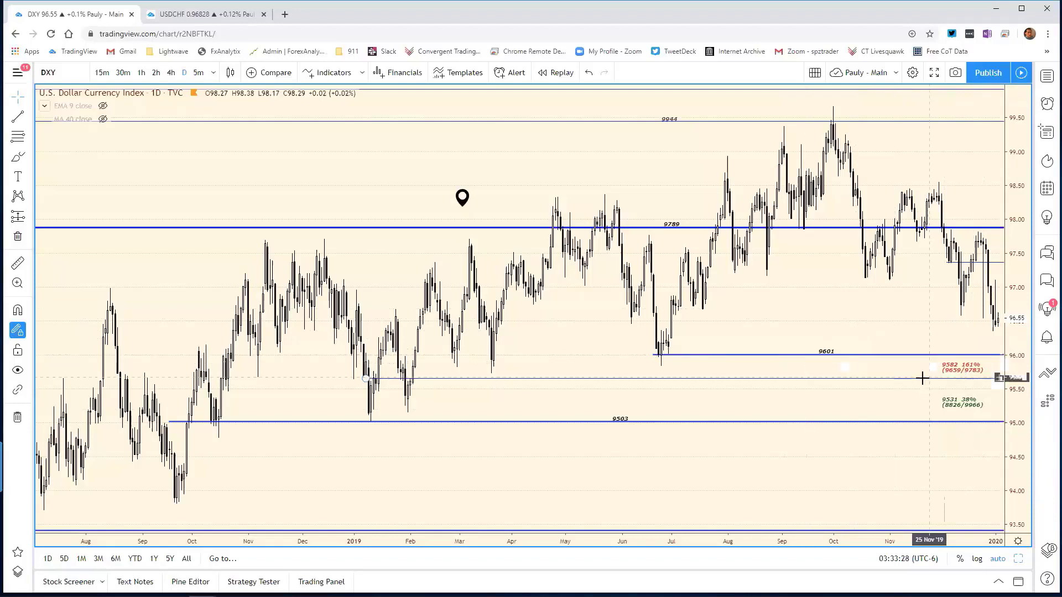
pyautogui.click(944, 379)
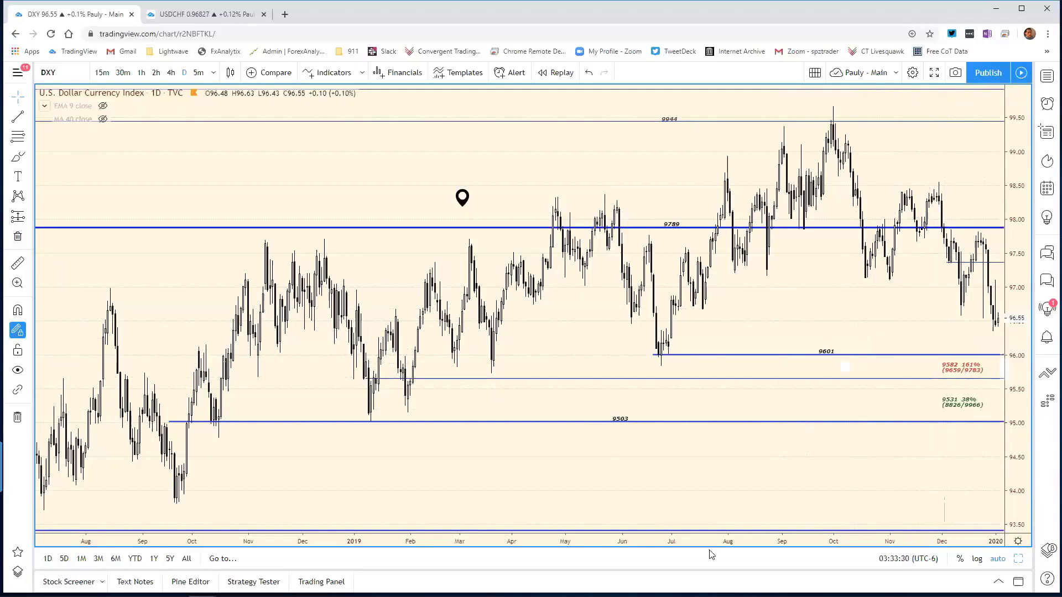
pyautogui.moveTo(709, 549); pyautogui.dragTo(781, 547)
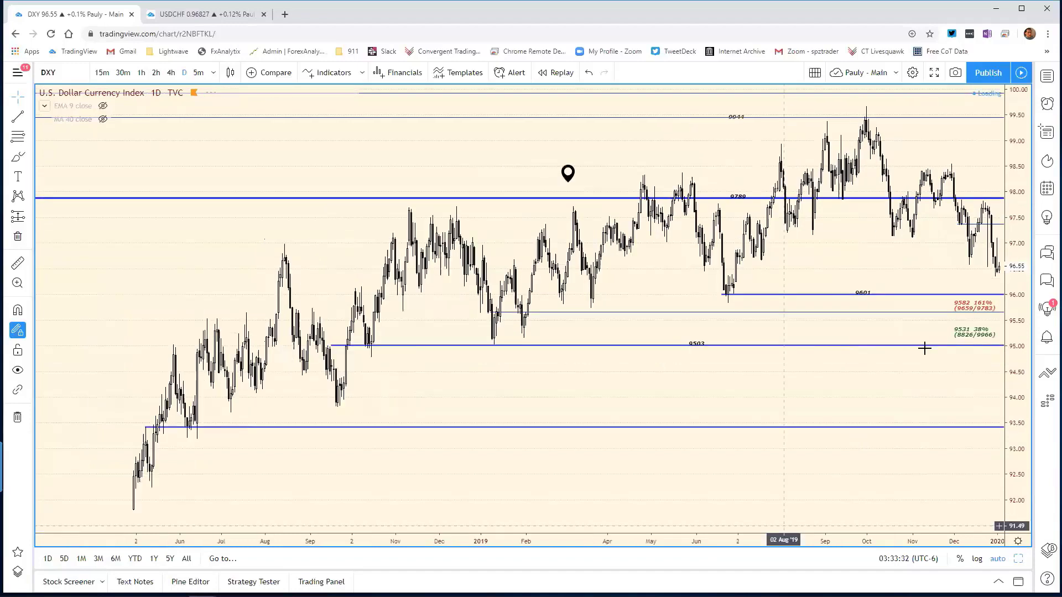
pyautogui.doubleClick(820, 542)
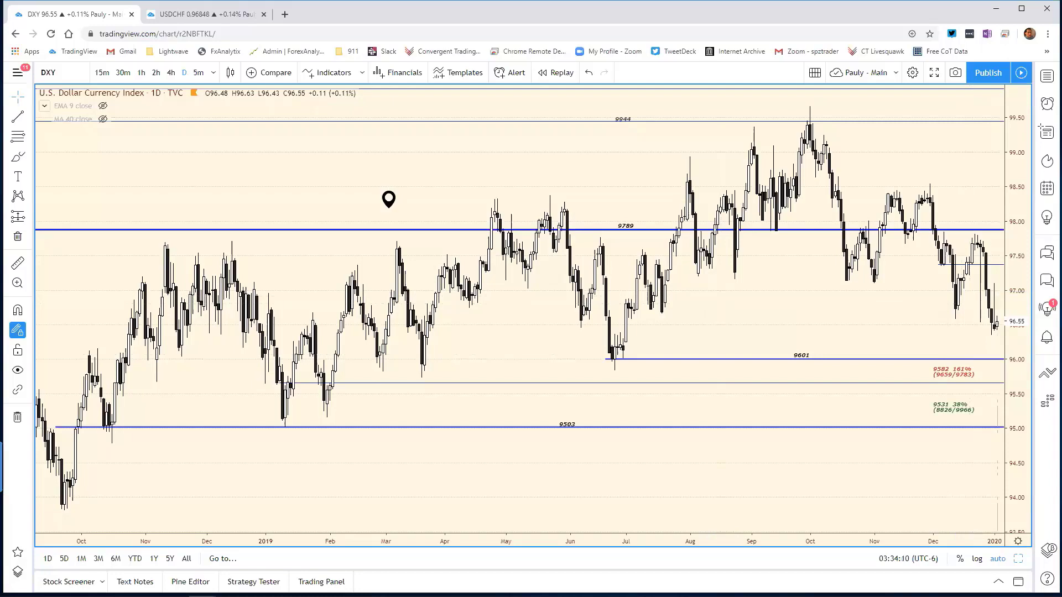
# Step: Change the DXY resistance in cell F16 from 9695 to 9680, then go back to the chart
pyautogui.hotkey('alt', 'Tab')
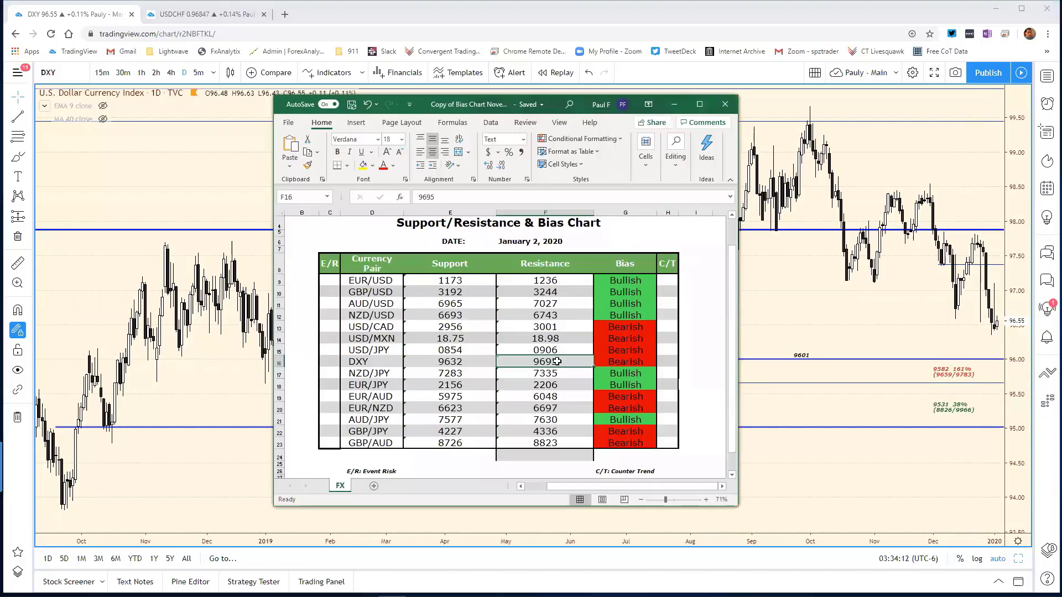
pyautogui.click(439, 198)
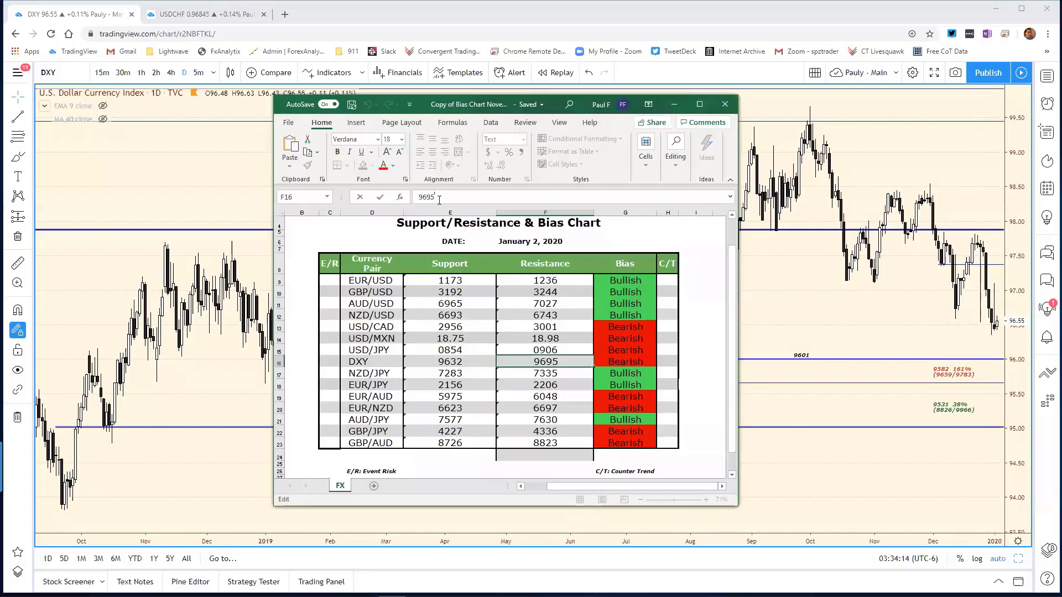
pyautogui.press('BackSpace')
pyautogui.press('BackSpace')
pyautogui.write('80')
pyautogui.press('Return')
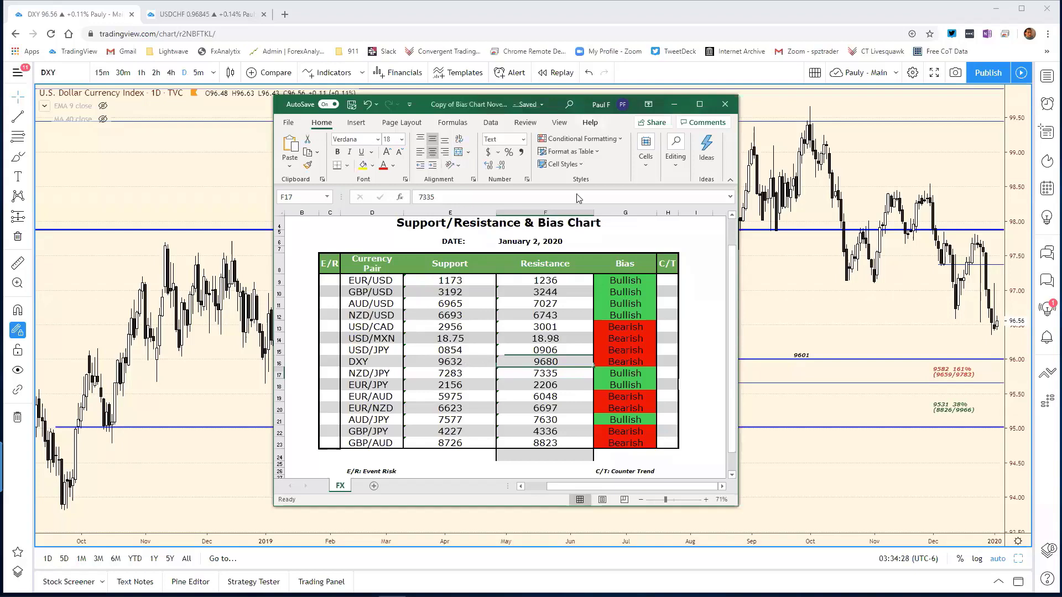
pyautogui.moveTo(563, 109); pyautogui.dragTo(371, 111)
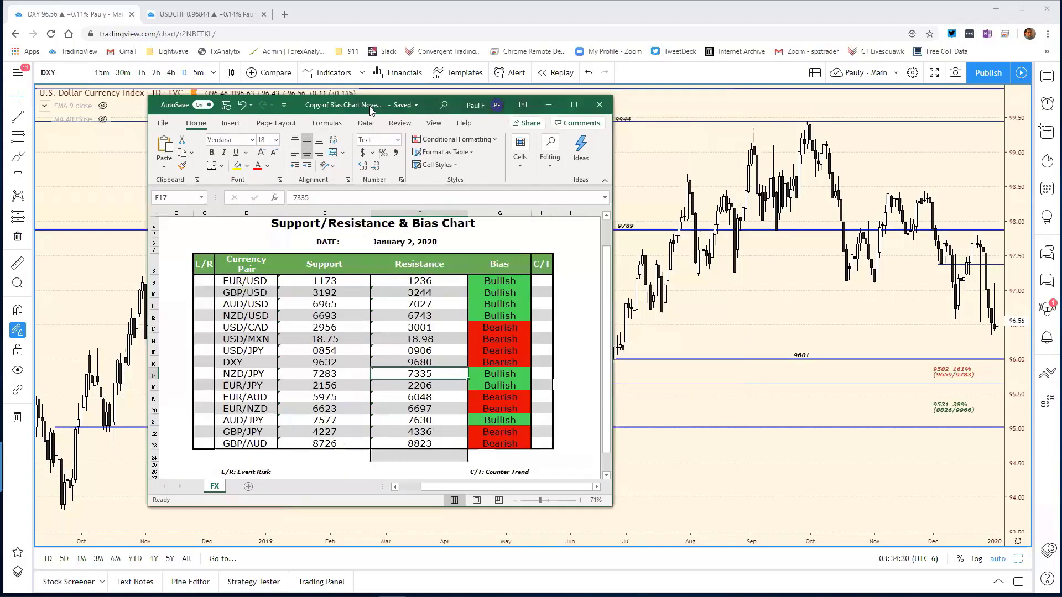
pyautogui.hotkey('alt', 'Tab')
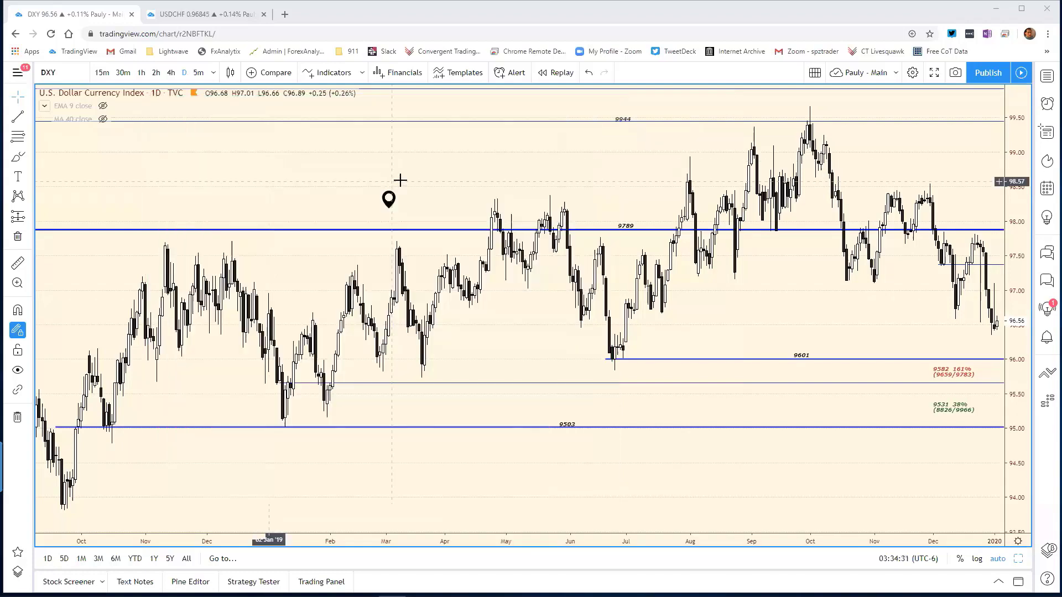
# Step: Switch TradingView to the eight-chart grid view
pyautogui.click(1019, 542)
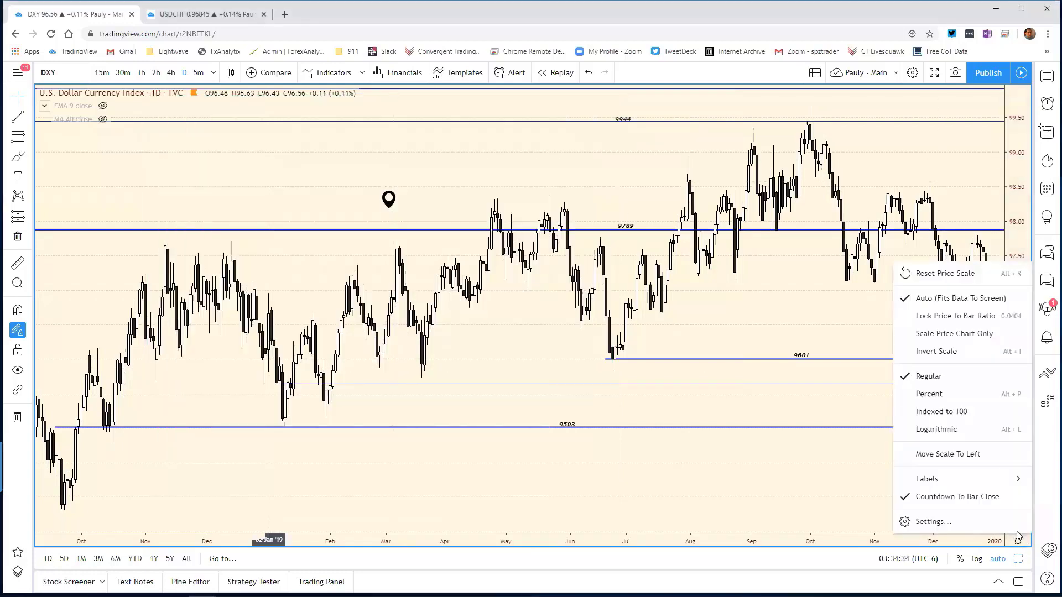
pyautogui.click(798, 308)
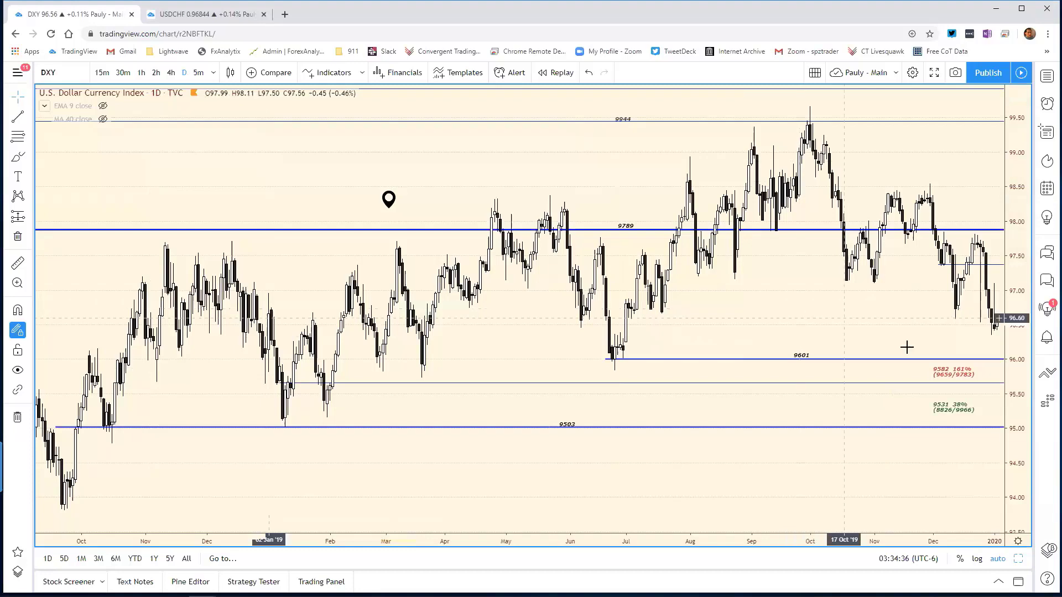
pyautogui.click(1017, 559)
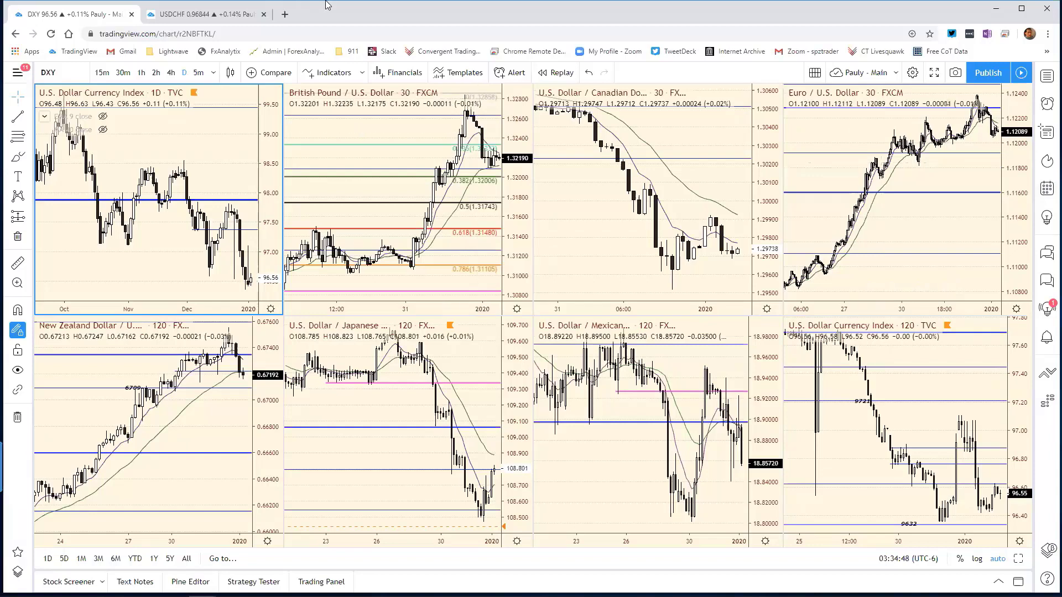
# Step: Load the saved 'Pauly - 5m' chart layout from the layout list
pyautogui.click(895, 72)
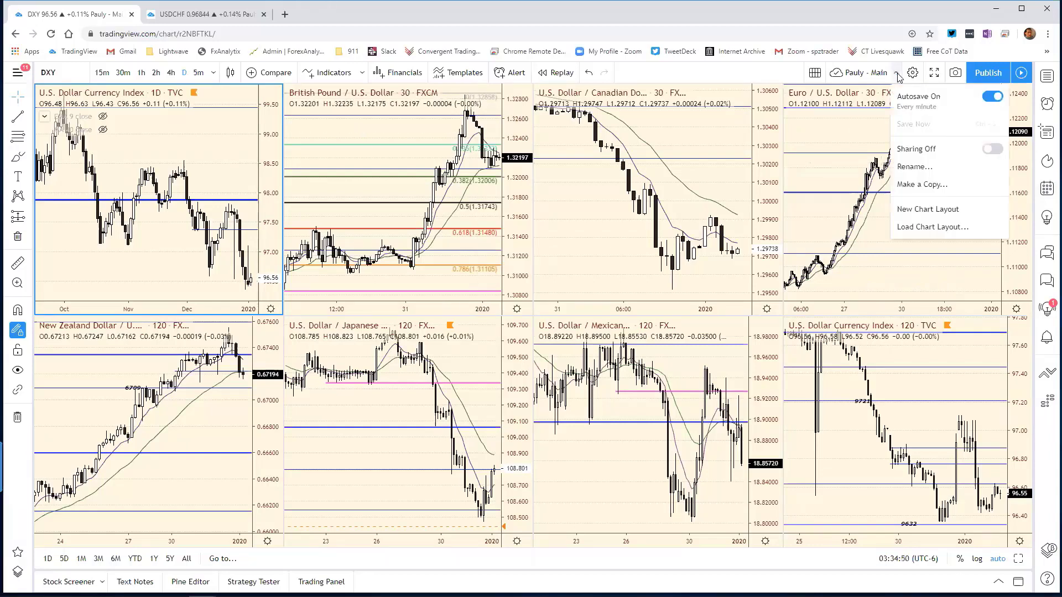
pyautogui.click(932, 228)
pyautogui.scroll(-2, 614, 396)
pyautogui.scroll(-5, 612, 399)
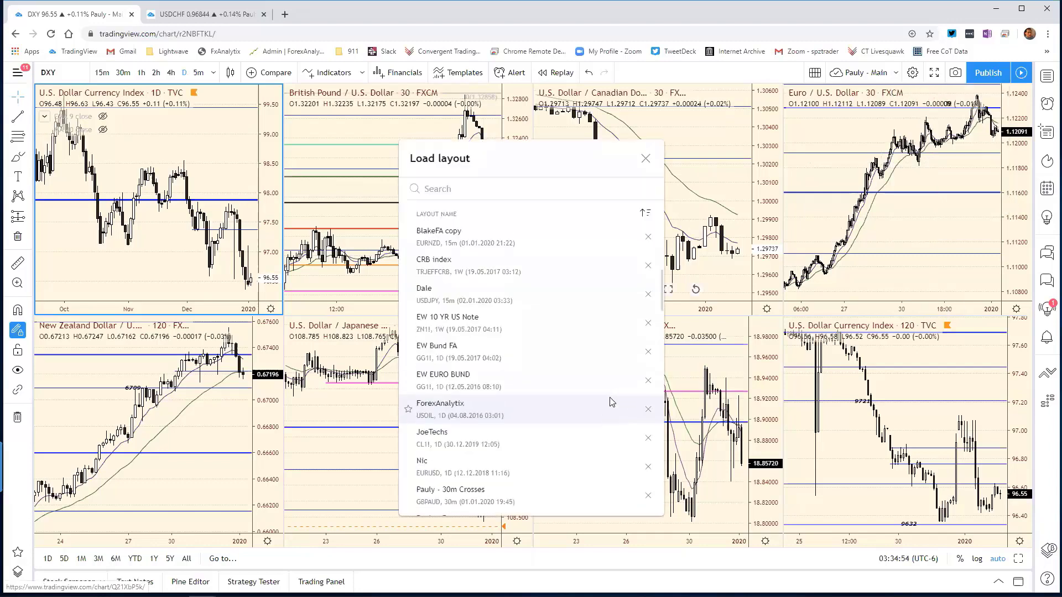
pyautogui.click(529, 393)
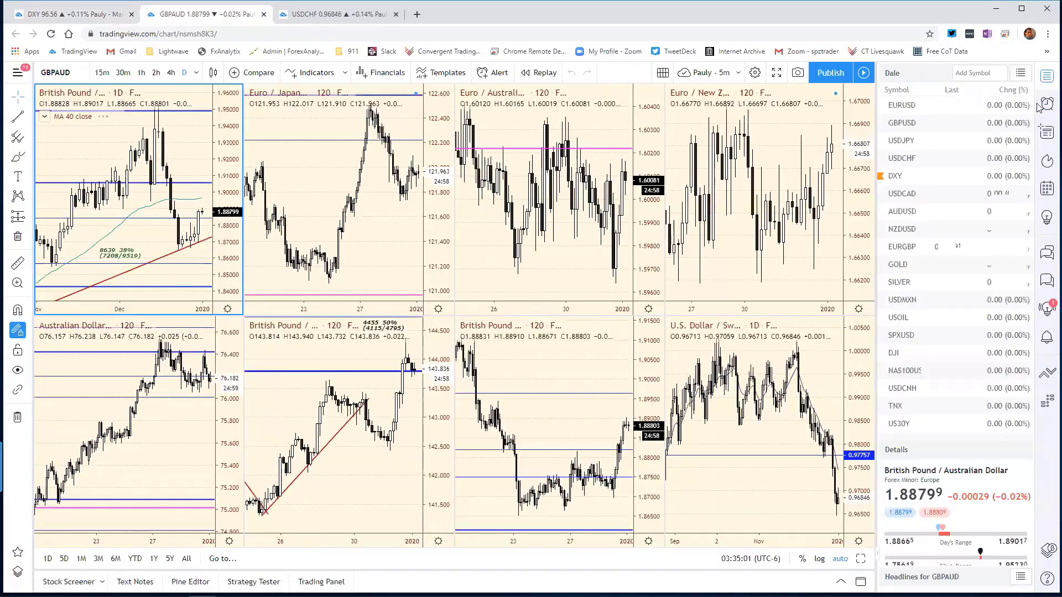
# Step: Collapse the watchlist panel and load NZDJPY into the top-left pane
pyautogui.click(1045, 78)
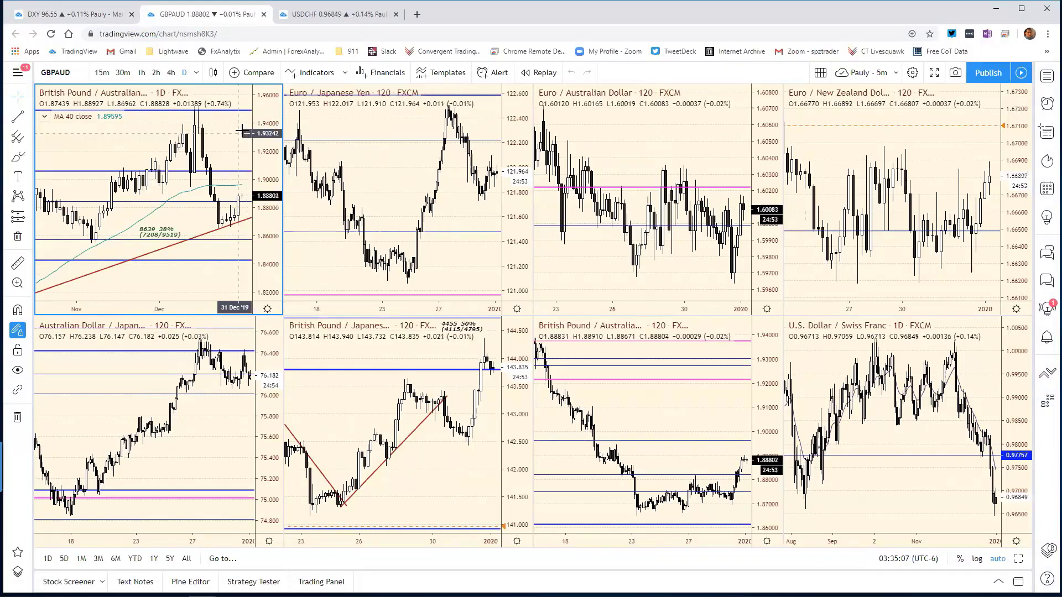
pyautogui.write('N')
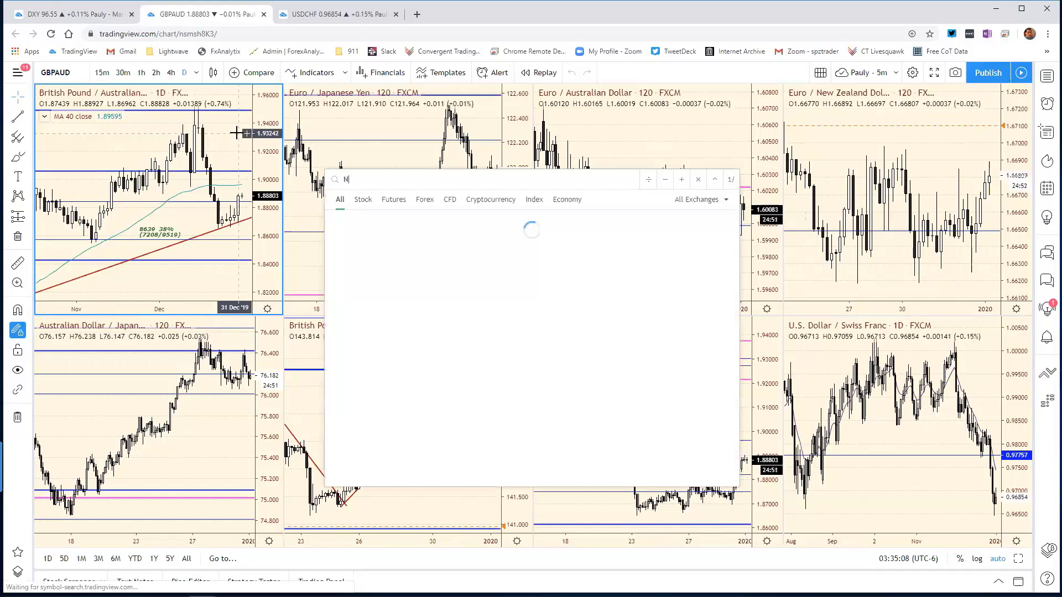
pyautogui.write('ZDJPY')
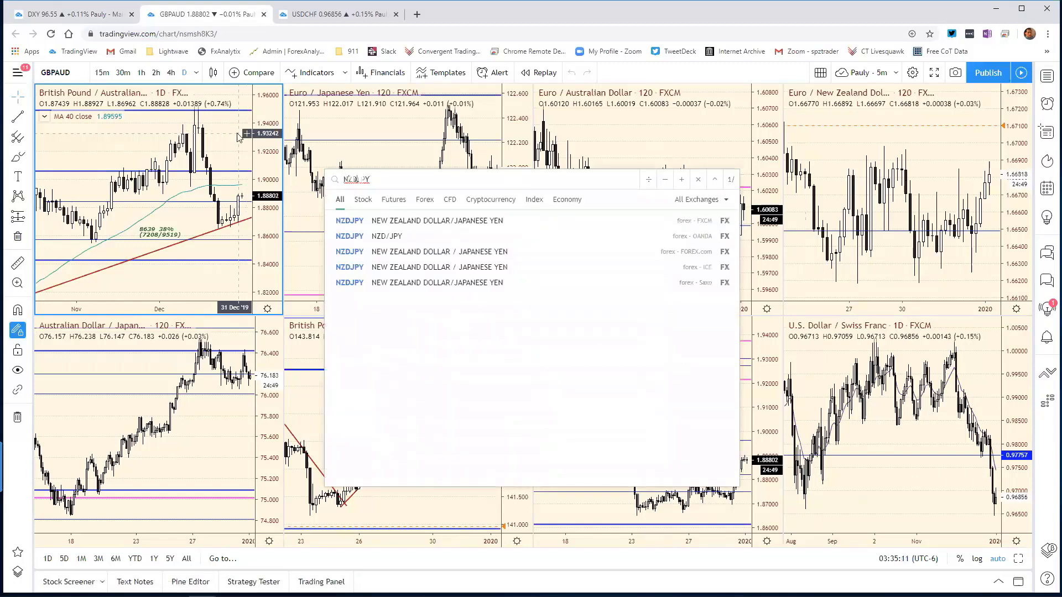
pyautogui.press('Return')
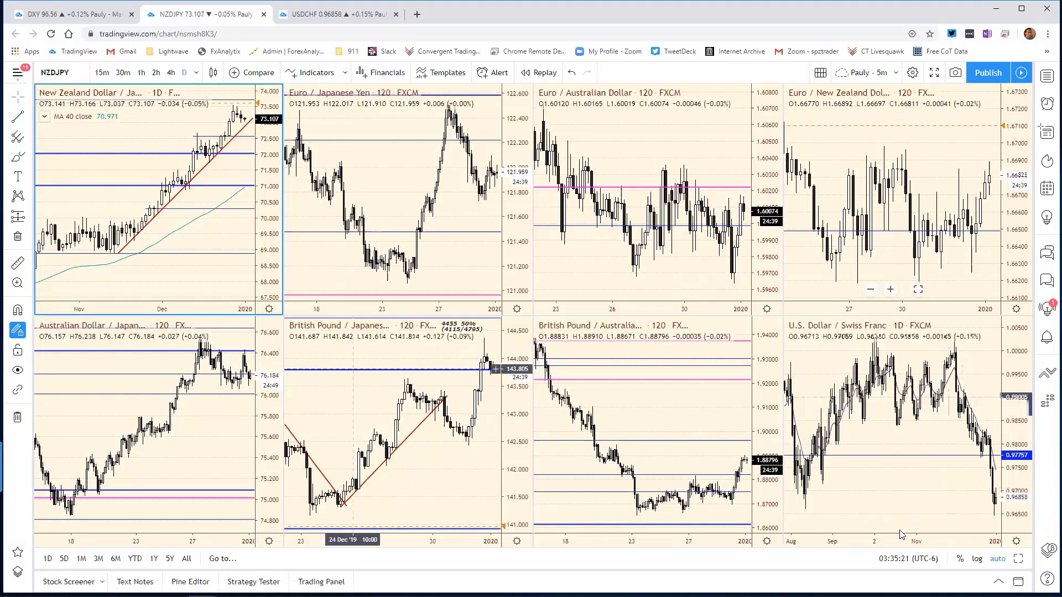
# Step: Enlarge the NZDJPY pane to full size and zoom the time axis out and back in
pyautogui.moveTo(1017, 575)
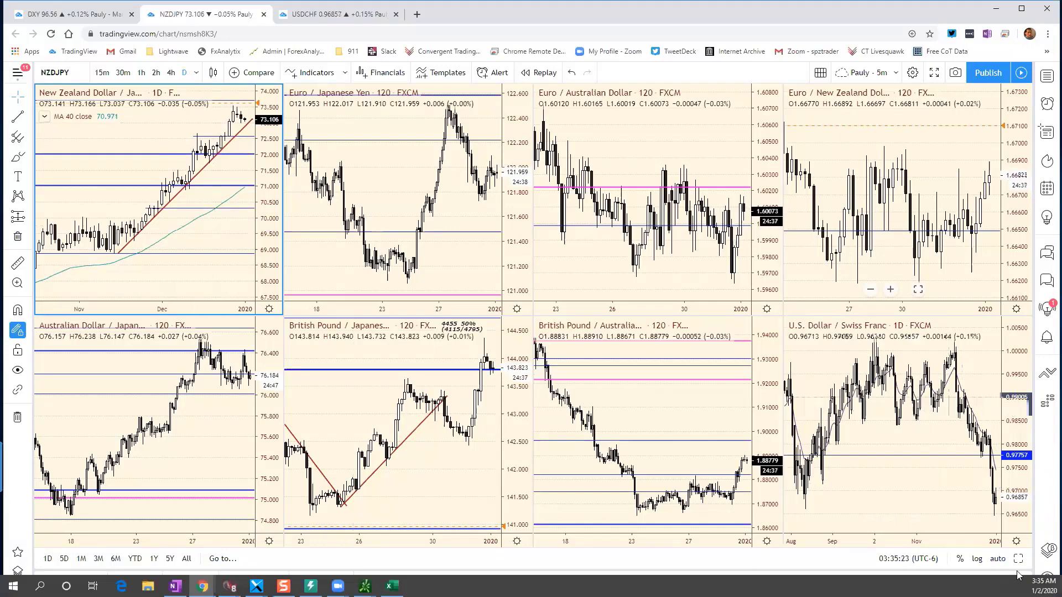
pyautogui.click(1018, 559)
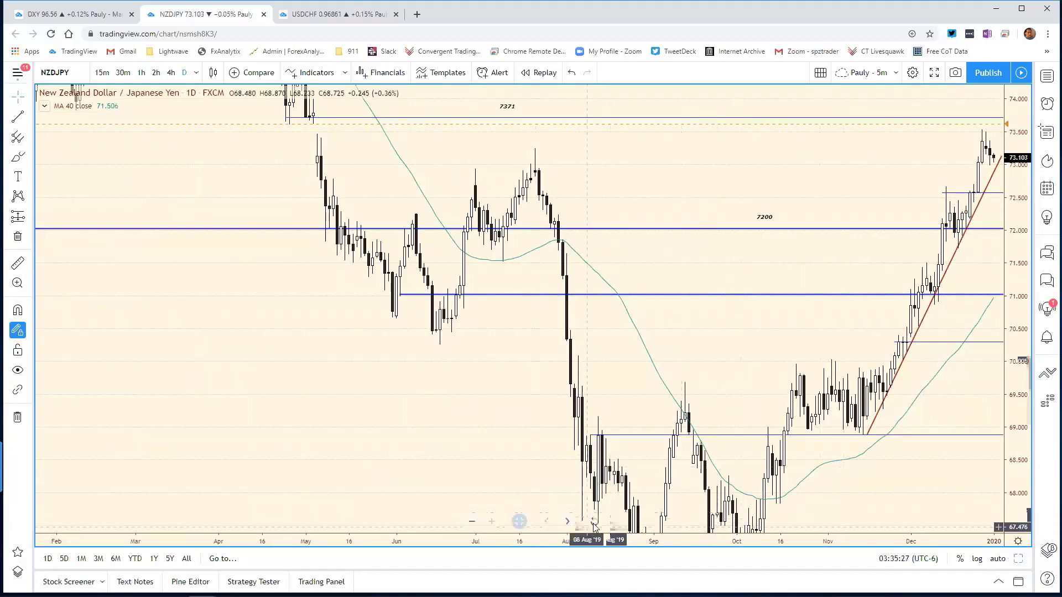
pyautogui.scroll(-2, 579, 532)
pyautogui.scroll(-2, 602, 537)
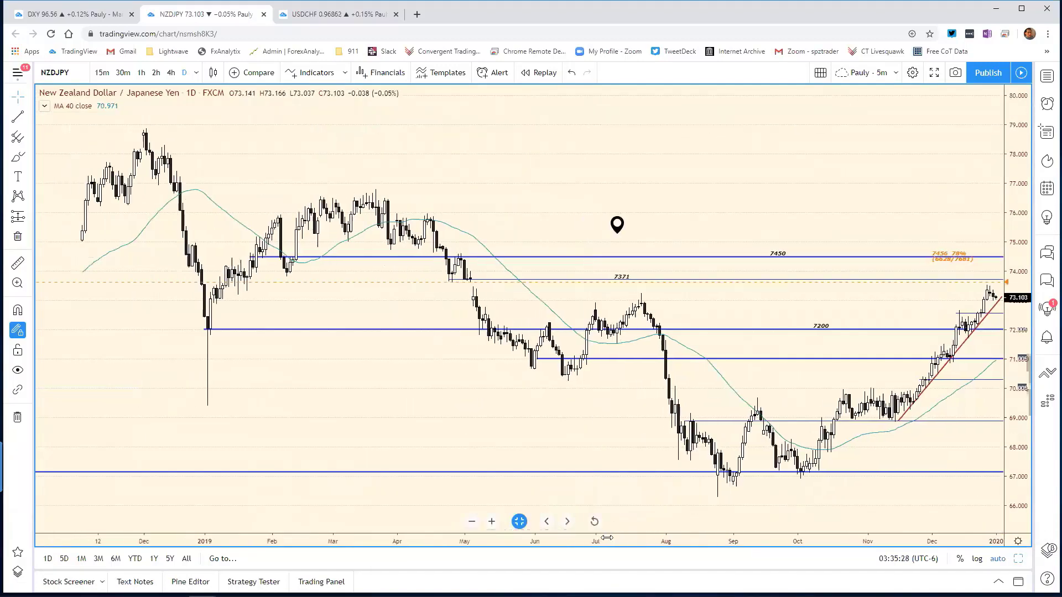
pyautogui.scroll(-1, 606, 538)
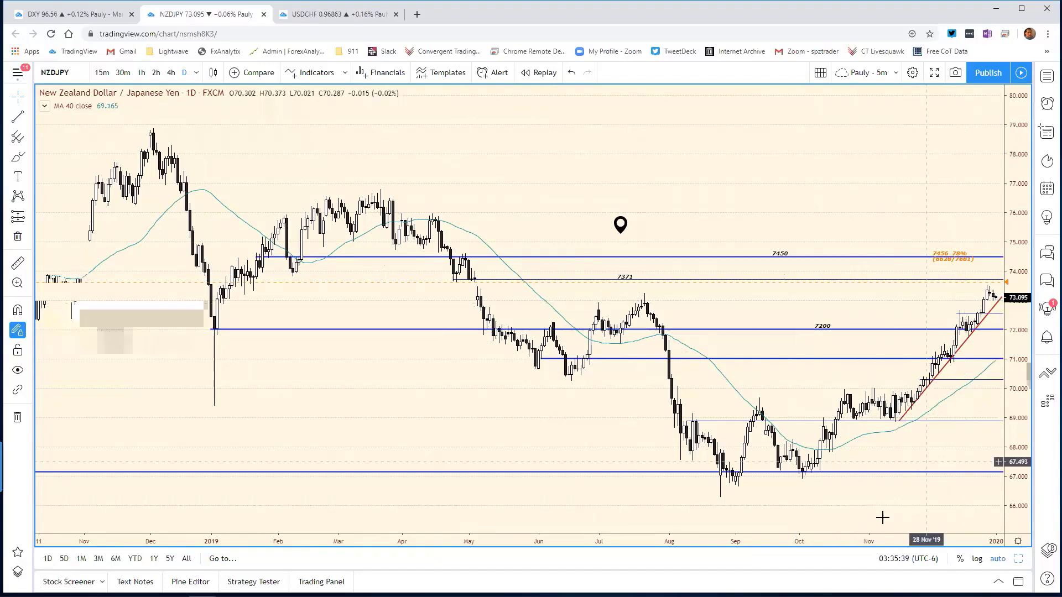
pyautogui.scroll(3, 931, 465)
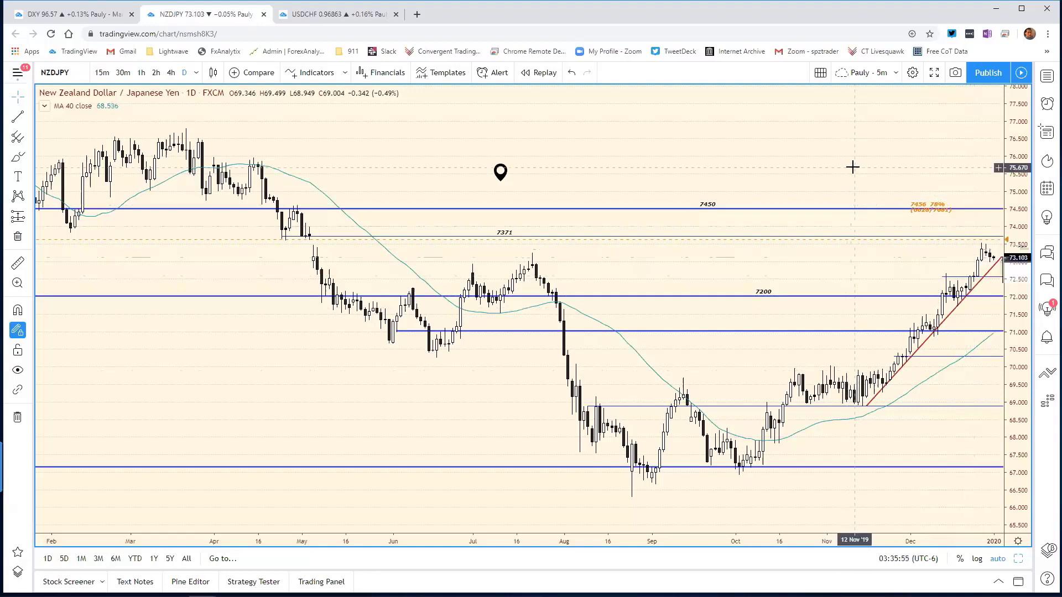
# Step: Switch NZDJPY to 120-minute candles and bring up the bias chart spreadsheet
pyautogui.write('120')
pyautogui.press('Return')
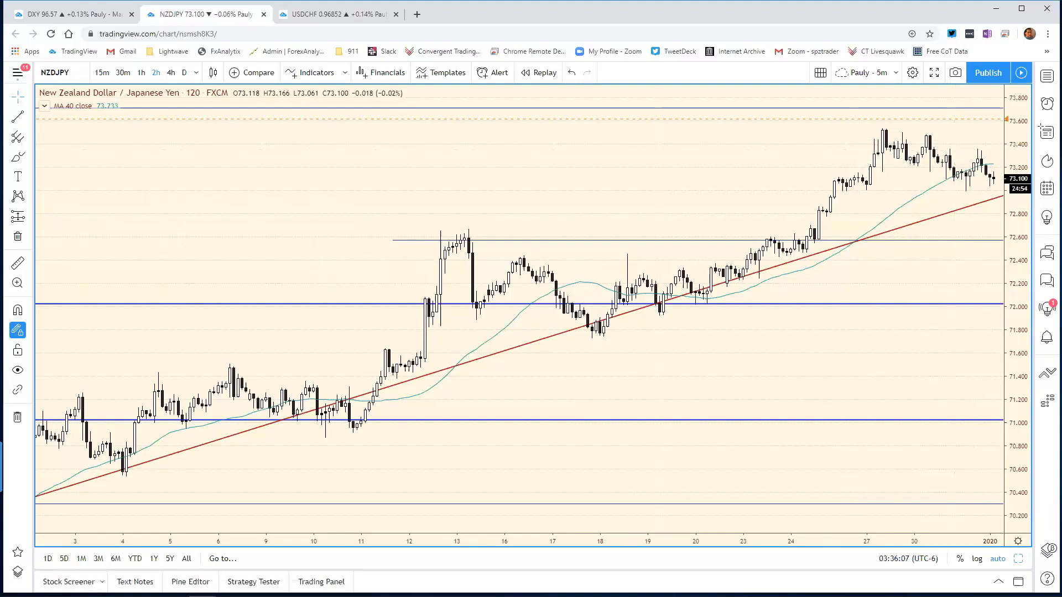
pyautogui.hotkey('alt', 'Tab')
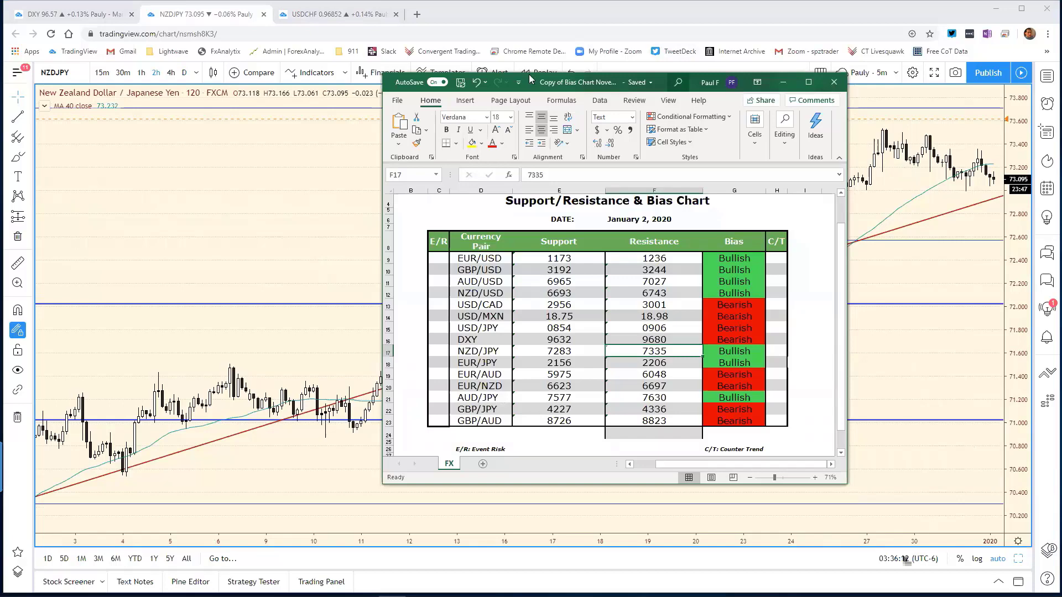
# Step: Move the unchanged Excel window aside and return to the NZDJPY 120-minute chart
pyautogui.moveTo(630, 82); pyautogui.dragTo(530, 78)
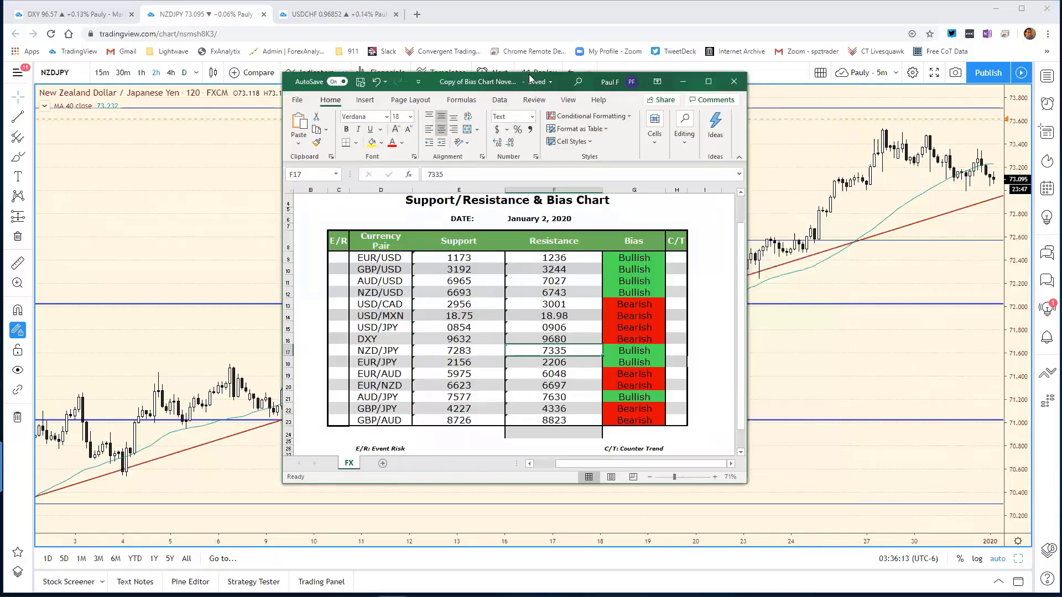
pyautogui.hotkey('alt', 'Tab')
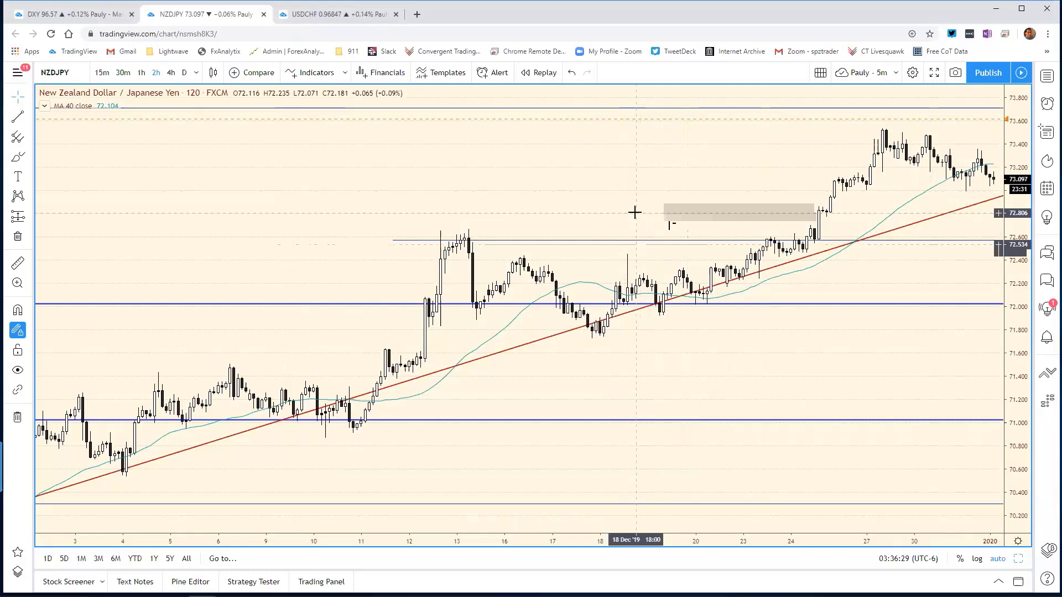
# Step: Switch the chart back to daily and load EURJPY
pyautogui.click(185, 73)
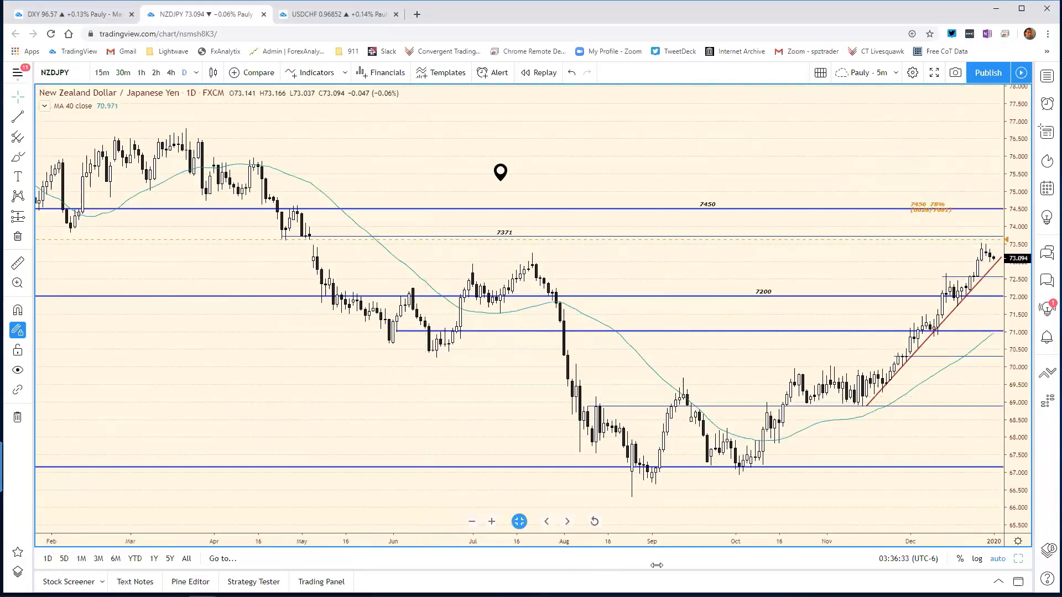
pyautogui.scroll(-2, 719, 536)
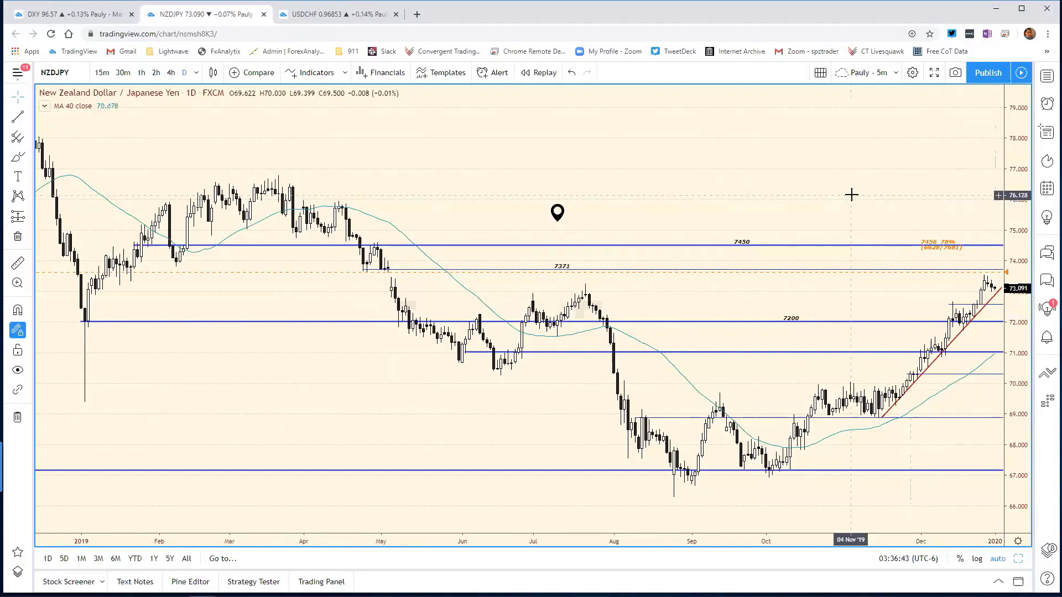
pyautogui.write('EUR')
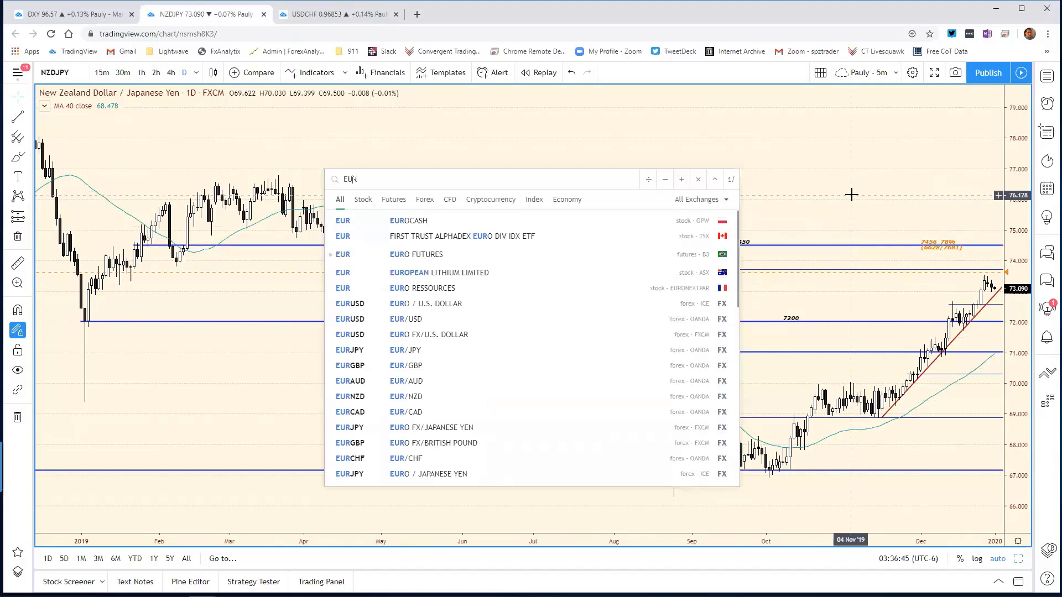
pyautogui.write('JPY')
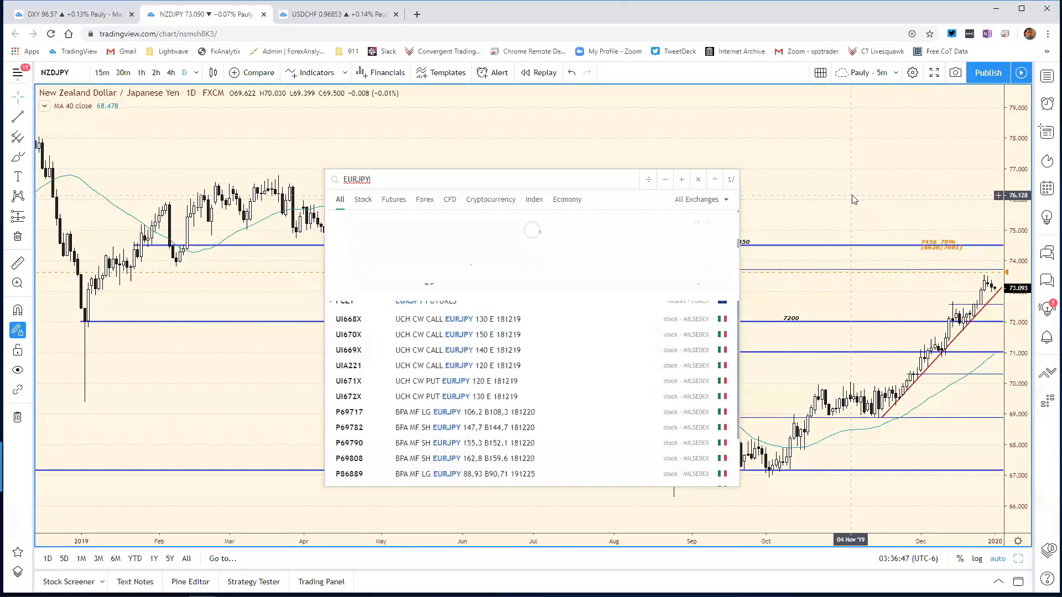
pyautogui.press('Return')
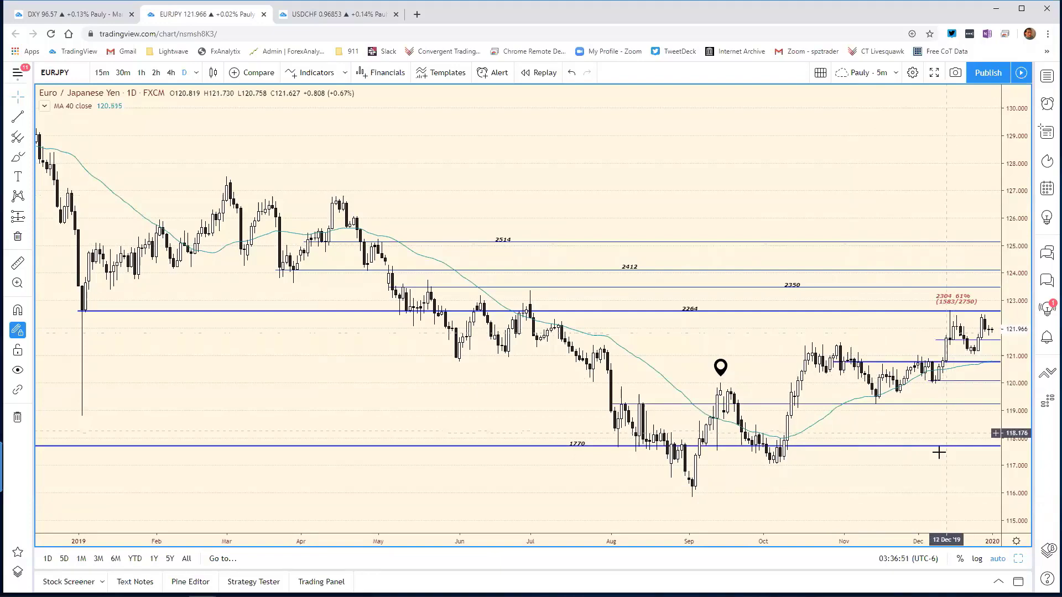
# Step: Adjust EURJPY bar spacing and zoom to study its levels, then restore the eight-chart grid
pyautogui.moveTo(907, 535); pyautogui.dragTo(843, 511)
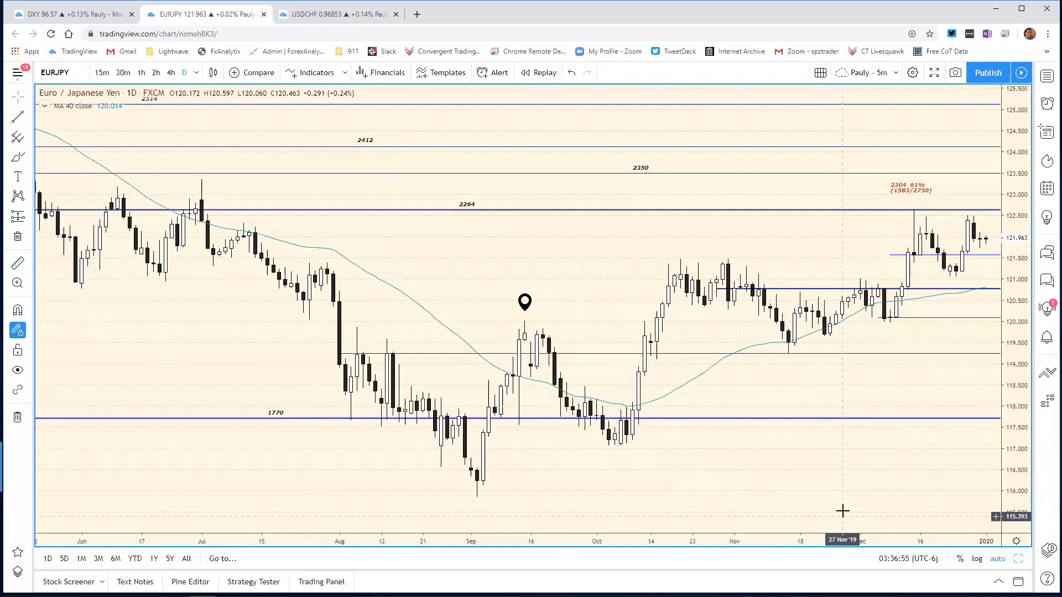
pyautogui.scroll(1, 882, 403)
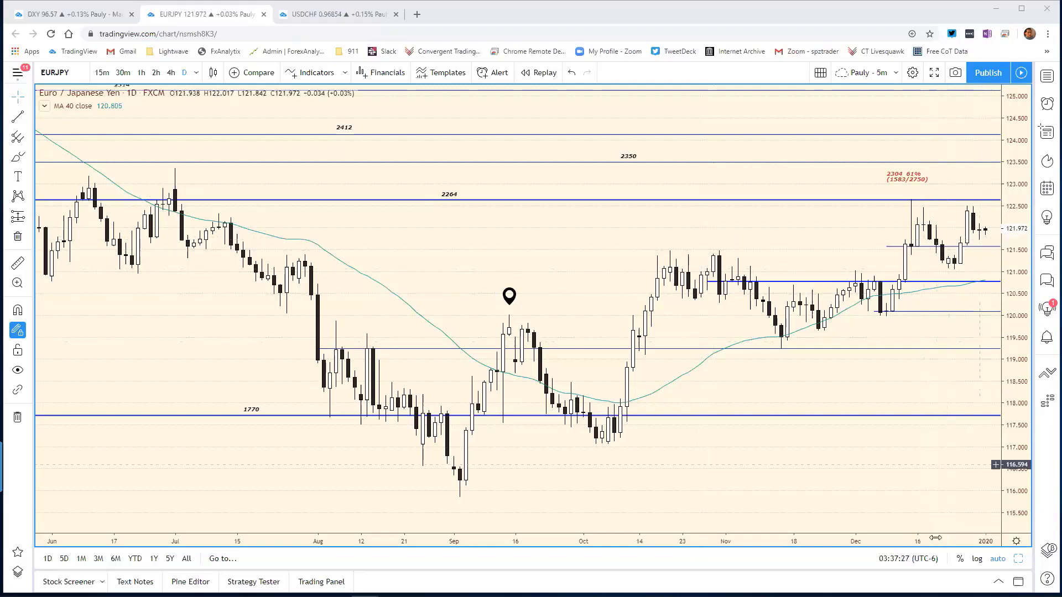
pyautogui.scroll(5, 935, 531)
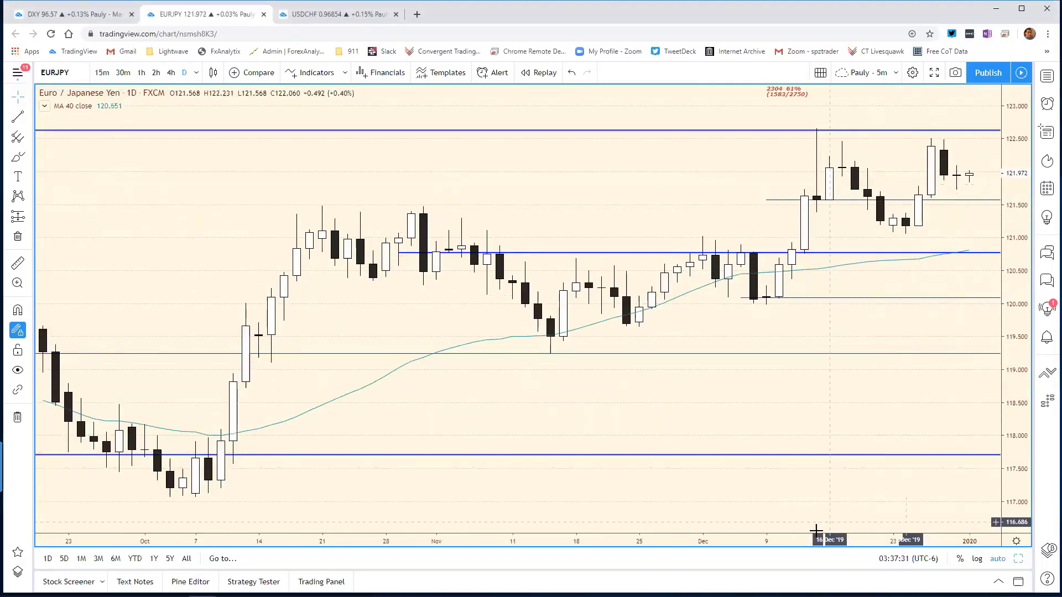
pyautogui.moveTo(813, 536); pyautogui.dragTo(846, 537)
pyautogui.scroll(-5, 846, 538)
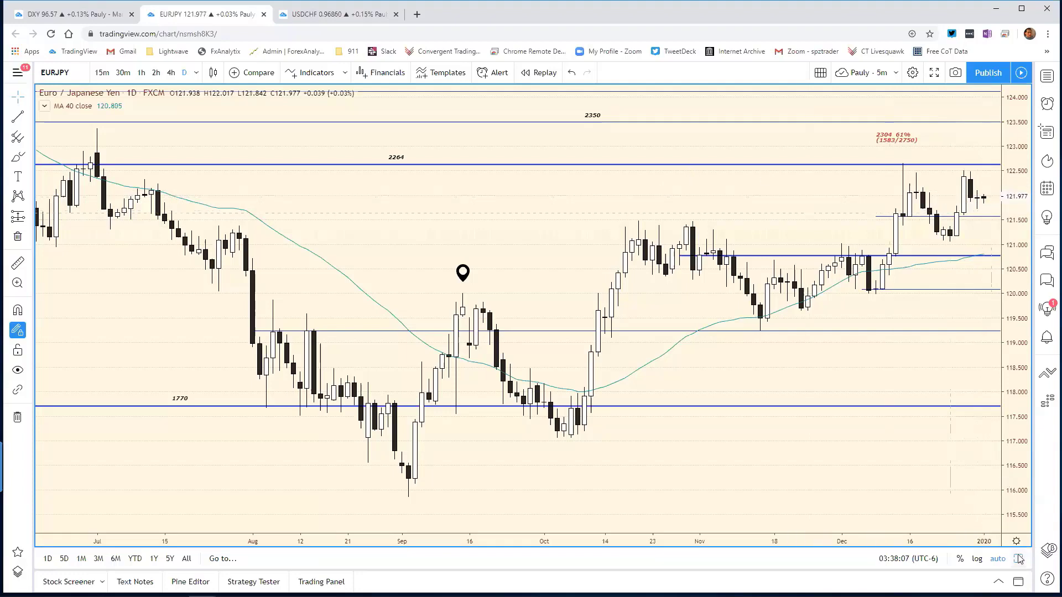
pyautogui.hotkey('alt', 'Return')
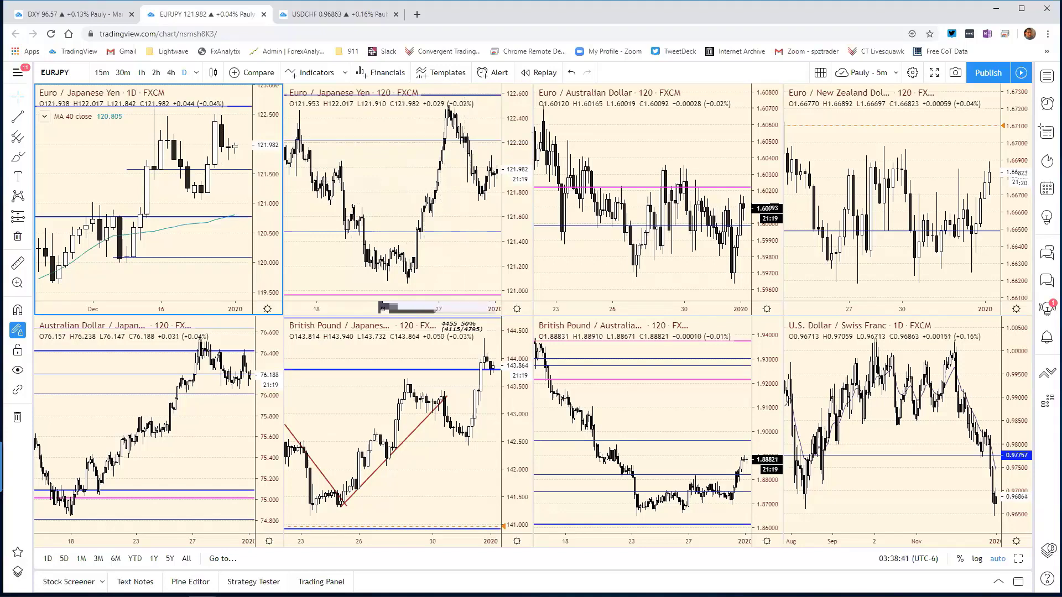
# Step: Update the EUR/JPY resistance in F18 to 2225, then check the charts
pyautogui.hotkey('alt', 'Tab')
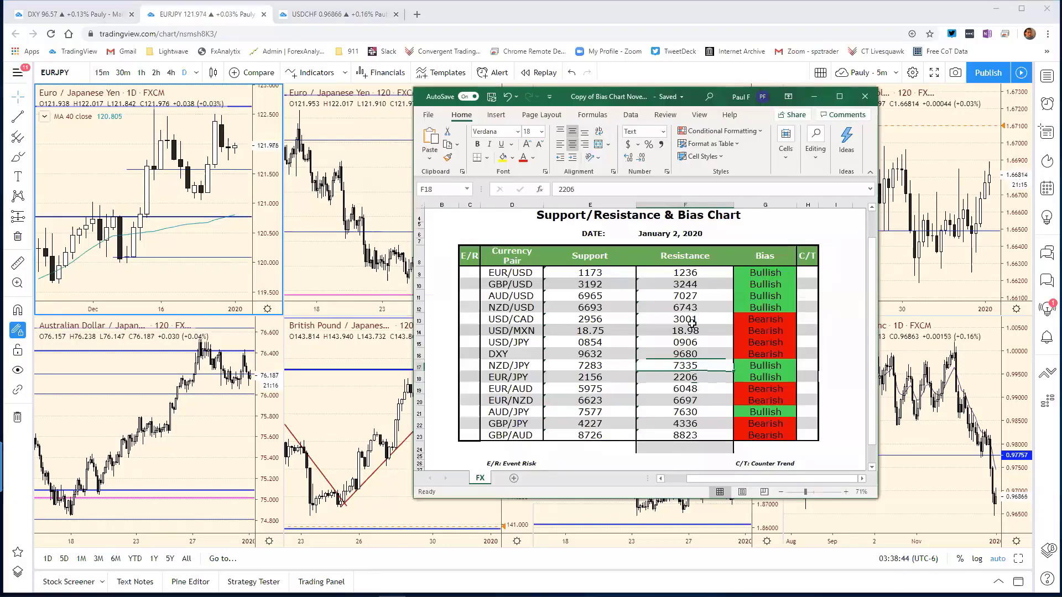
pyautogui.click(585, 191)
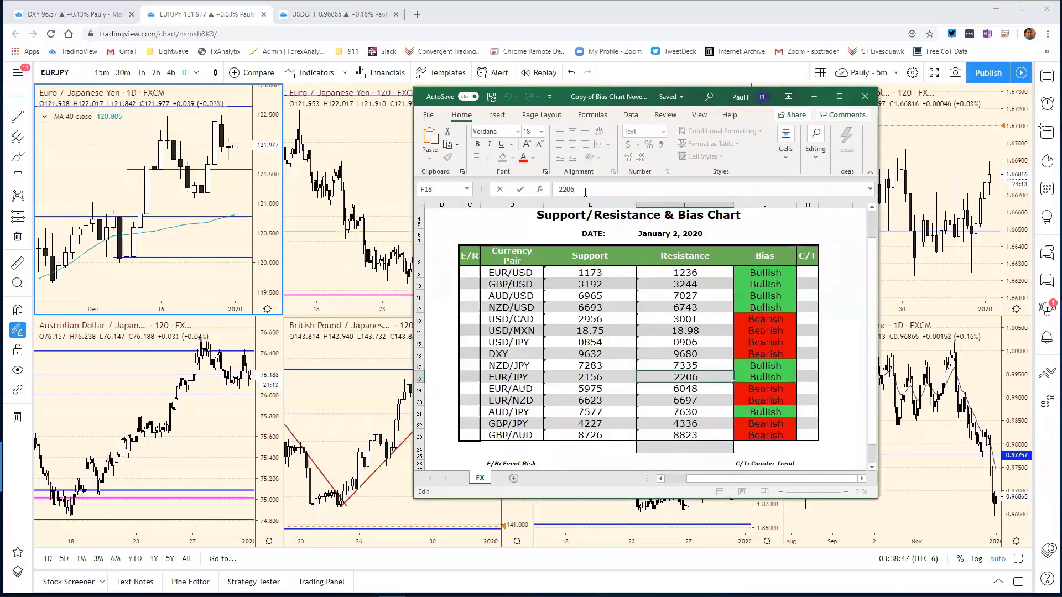
pyautogui.press('BackSpace')
pyautogui.press('BackSpace')
pyautogui.write('6')
pyautogui.press('Return')
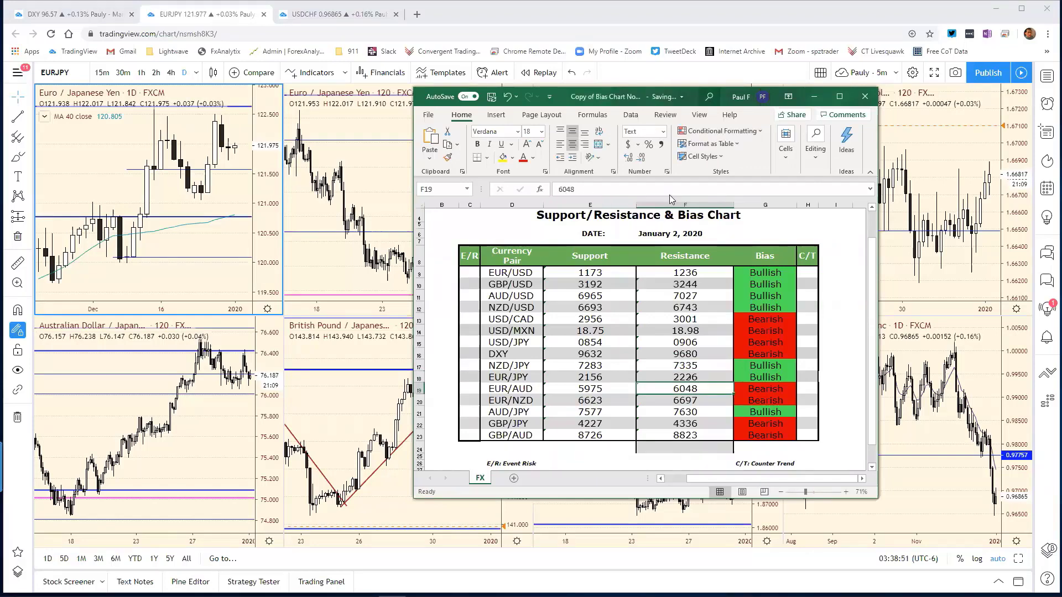
pyautogui.moveTo(700, 96); pyautogui.dragTo(167, 98)
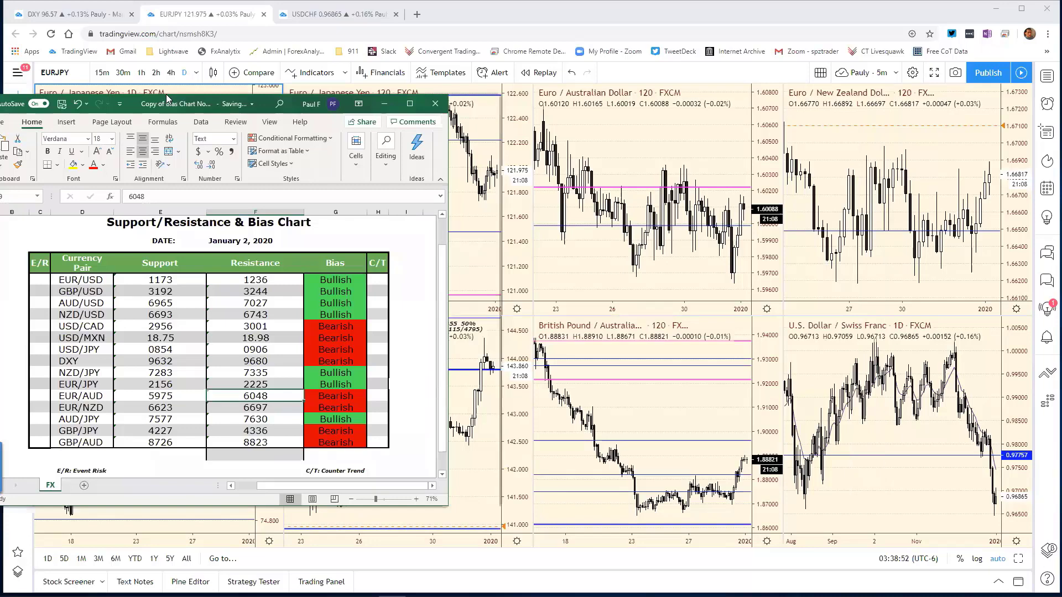
pyautogui.click(168, 94)
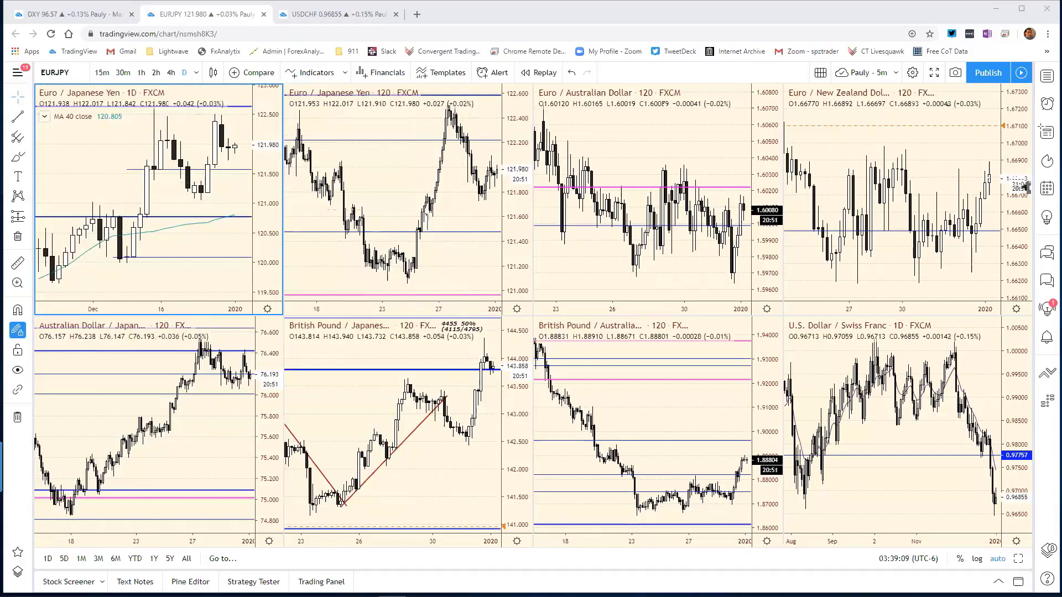
# Step: Change the EUR/JPY support in E18 from 2156 to 2165 and return to the chart grid
pyautogui.hotkey('alt', 'Tab')
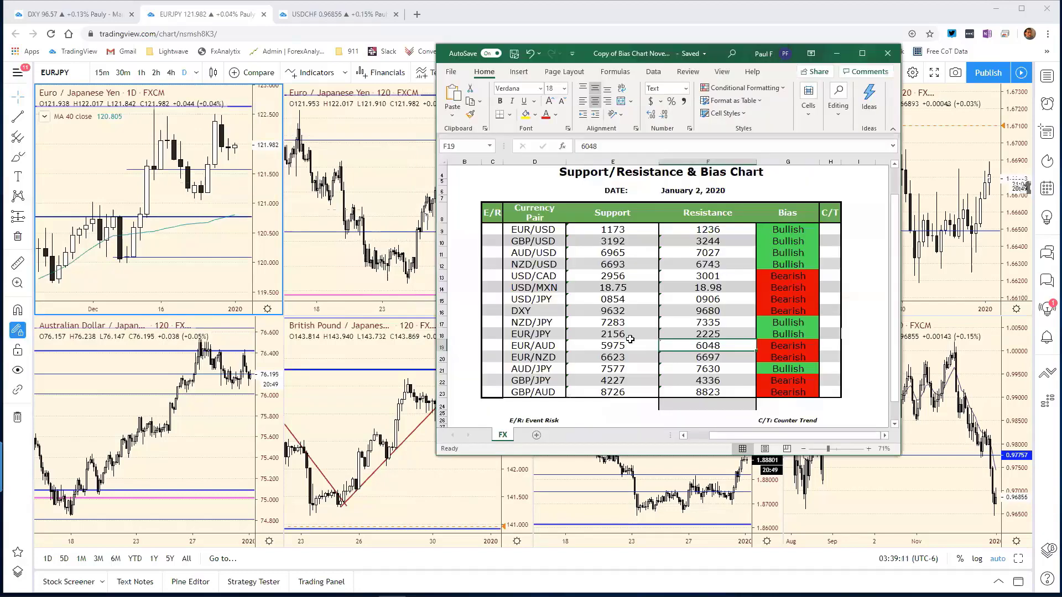
pyautogui.click(630, 340)
pyautogui.press('Up')
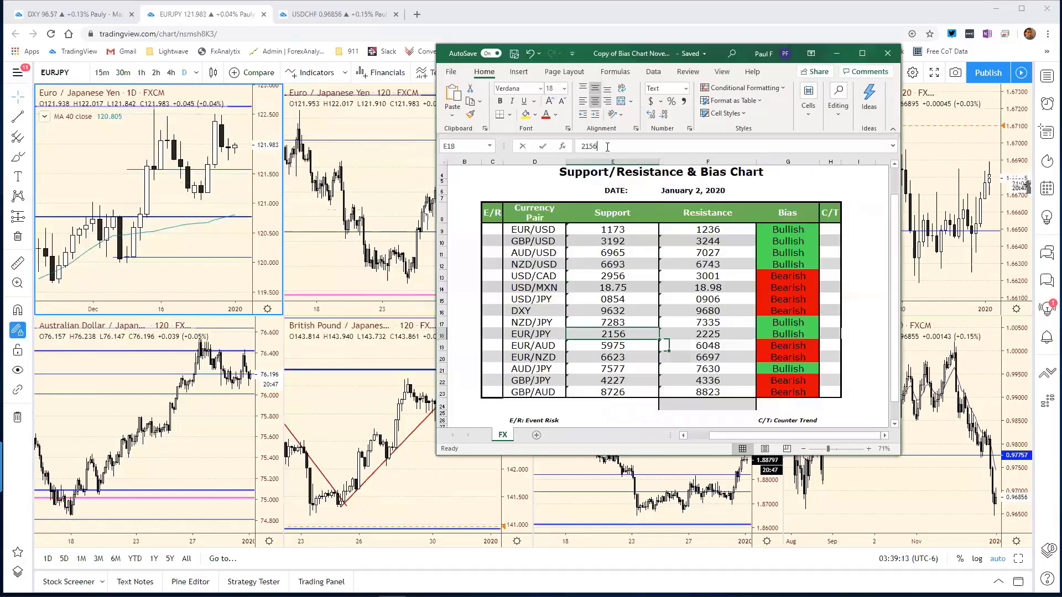
pyautogui.click(606, 147)
pyautogui.press('BackSpace')
pyautogui.press('BackSpace')
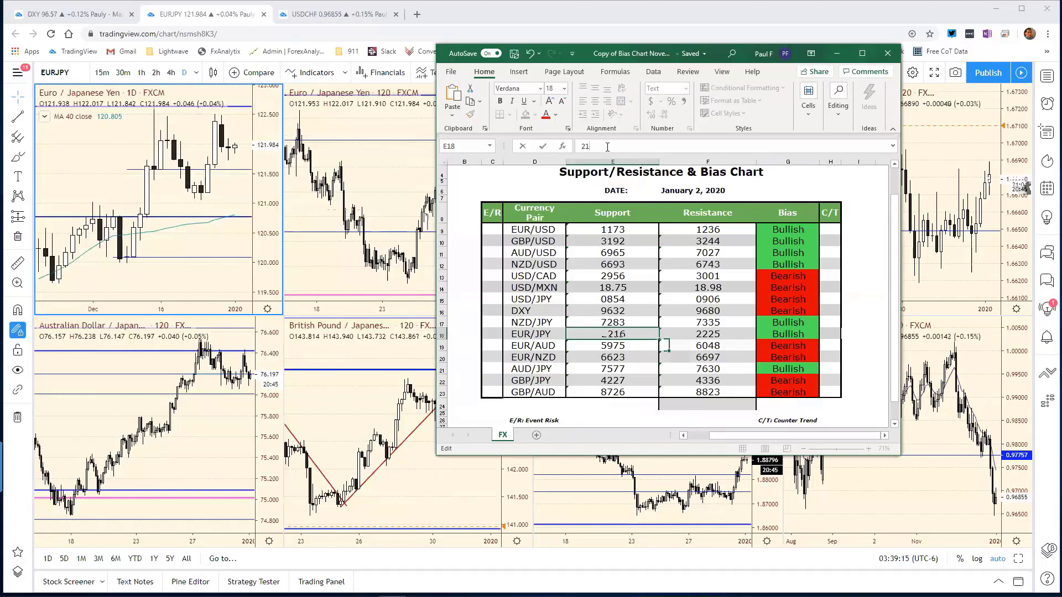
pyautogui.write('65')
pyautogui.press('Return')
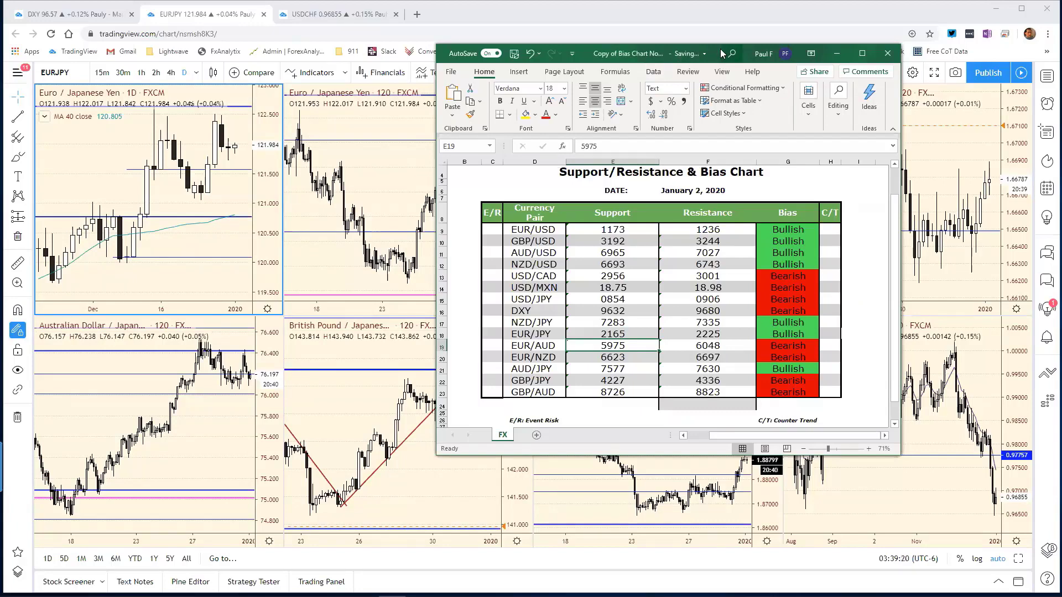
pyautogui.moveTo(721, 53); pyautogui.dragTo(603, 48)
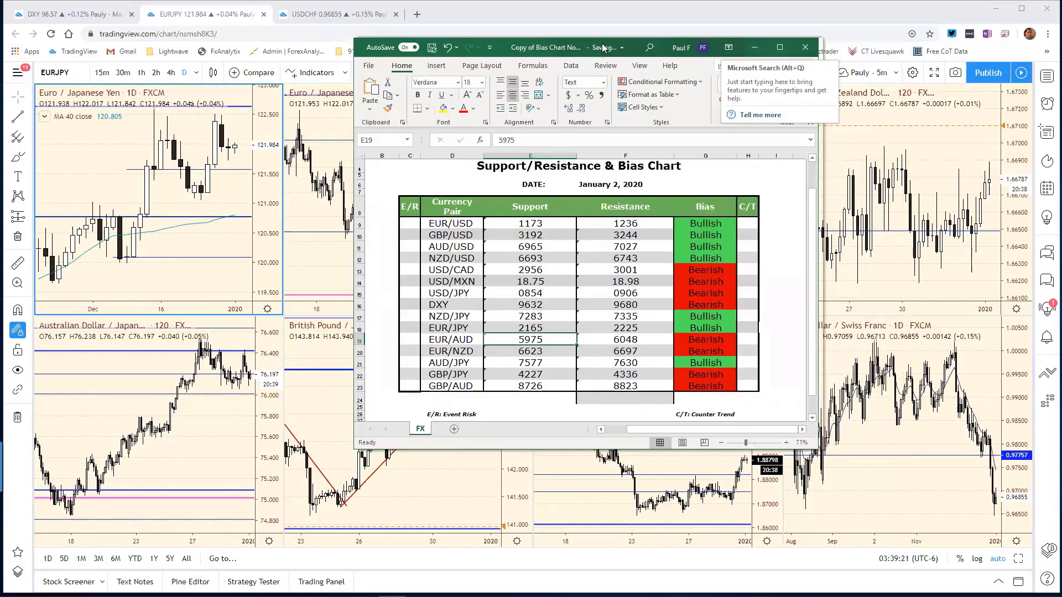
pyautogui.click(232, 136)
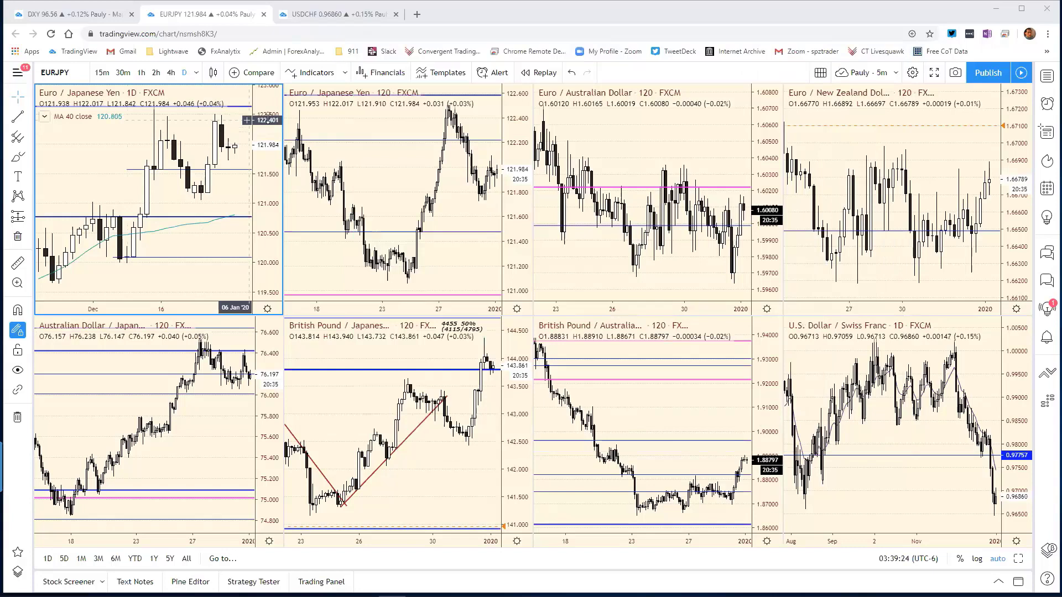
# Step: Load EURAUD into the top-left chart, enlarge it full-window and zoom in
pyautogui.write('E')
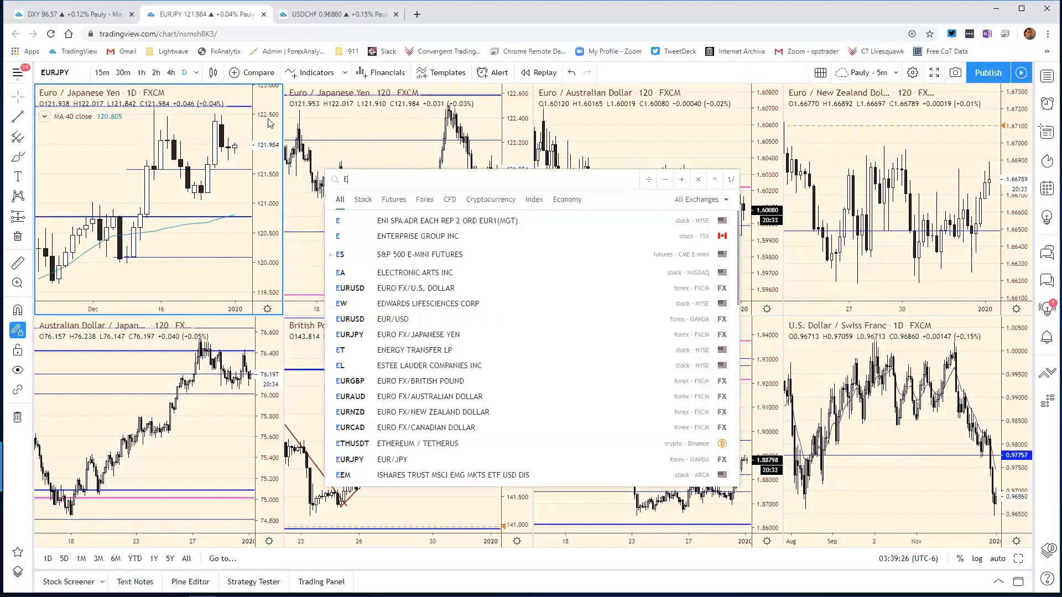
pyautogui.write('URAUD')
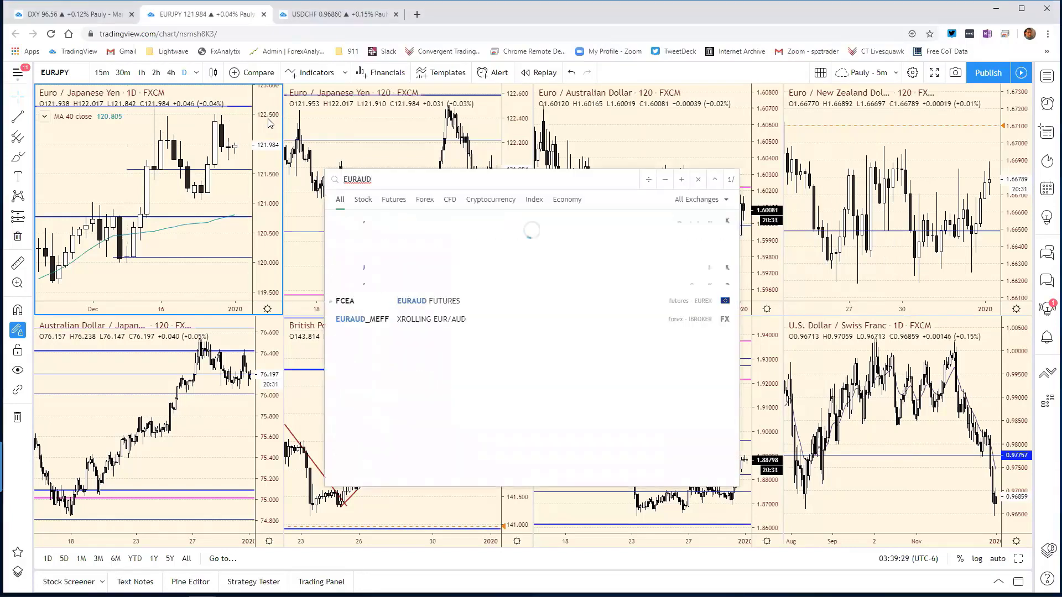
pyautogui.press('Return')
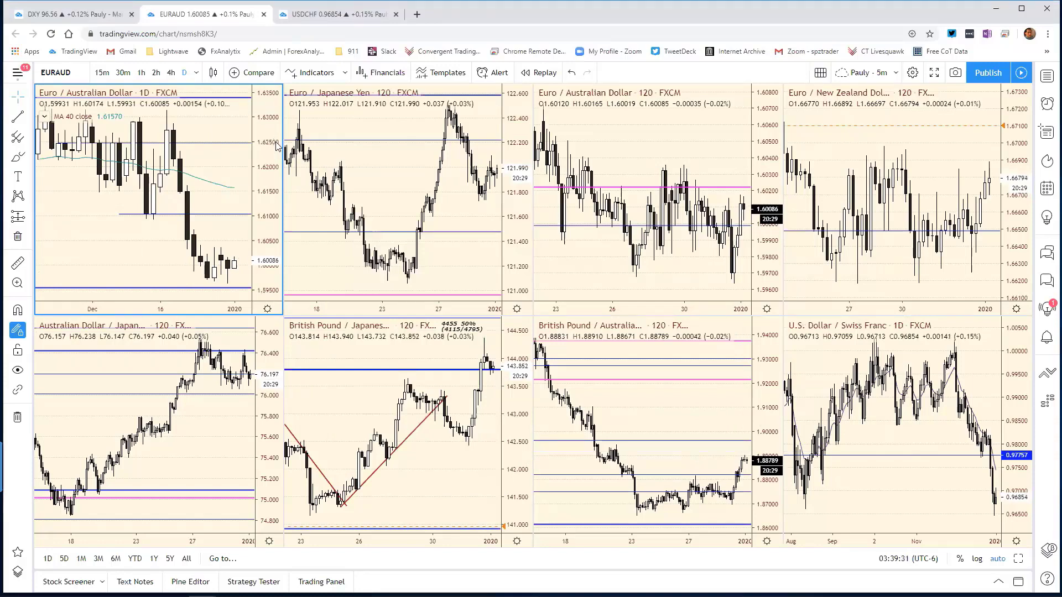
pyautogui.click(1018, 558)
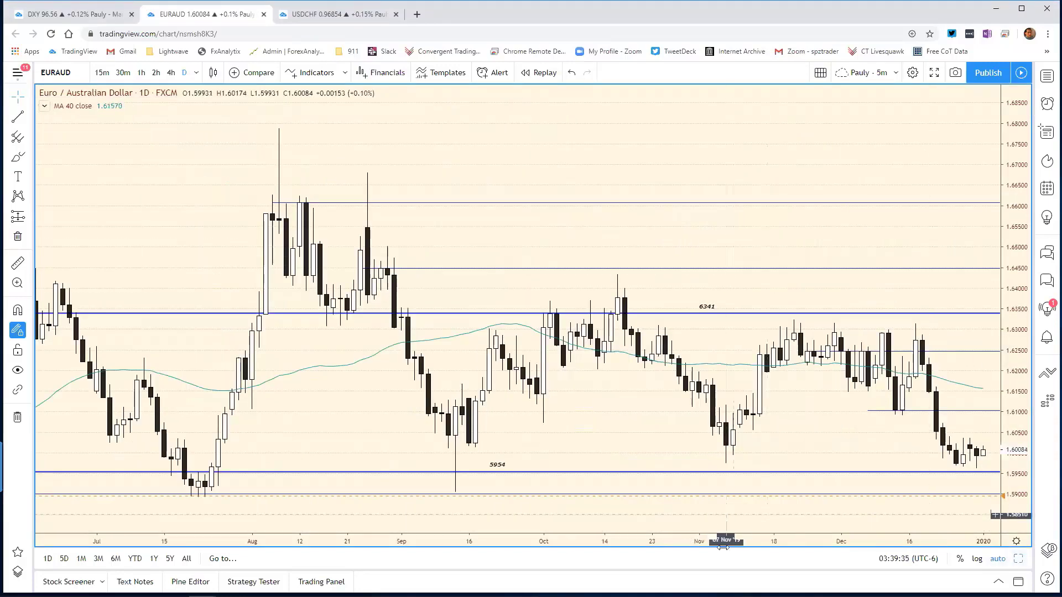
pyautogui.scroll(-5, 723, 545)
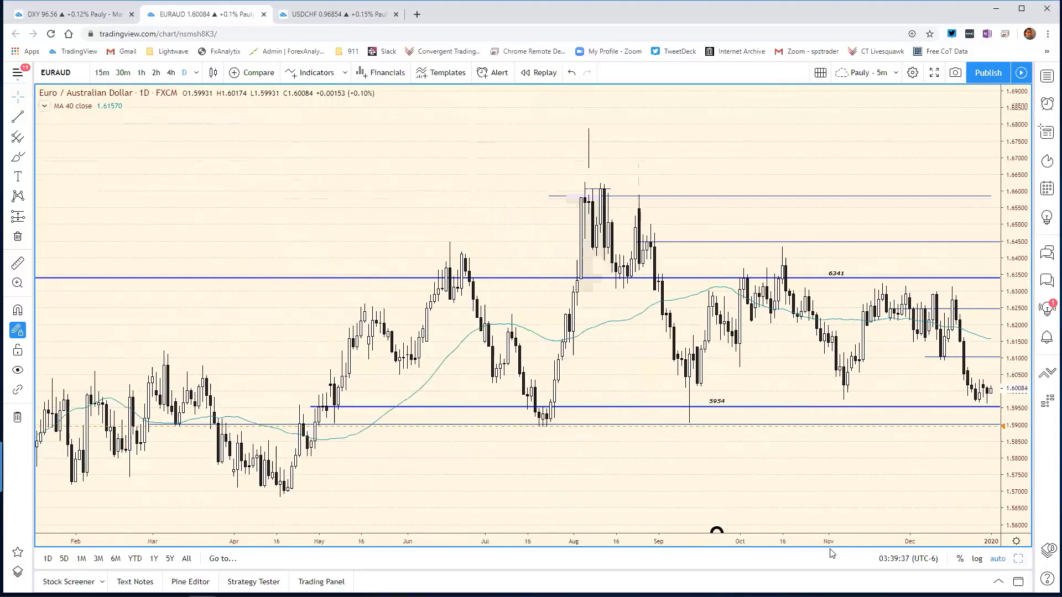
pyautogui.scroll(-3, 832, 548)
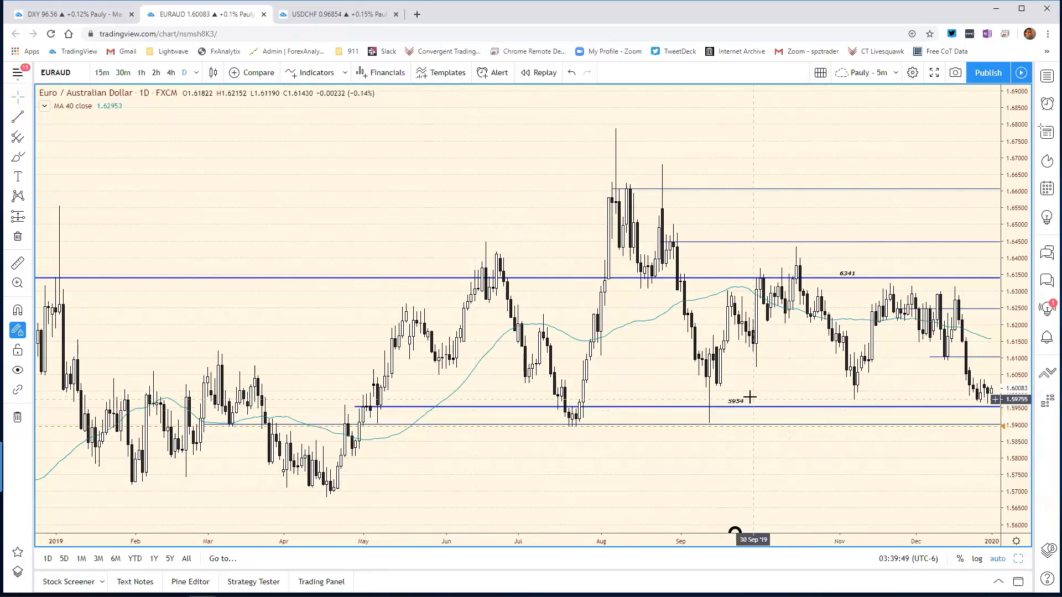
# Step: Reposition the 5954 label and extend a darker zone along the 5954 level to the latest bars
pyautogui.moveTo(744, 402); pyautogui.dragTo(899, 400)
pyautogui.click(960, 450)
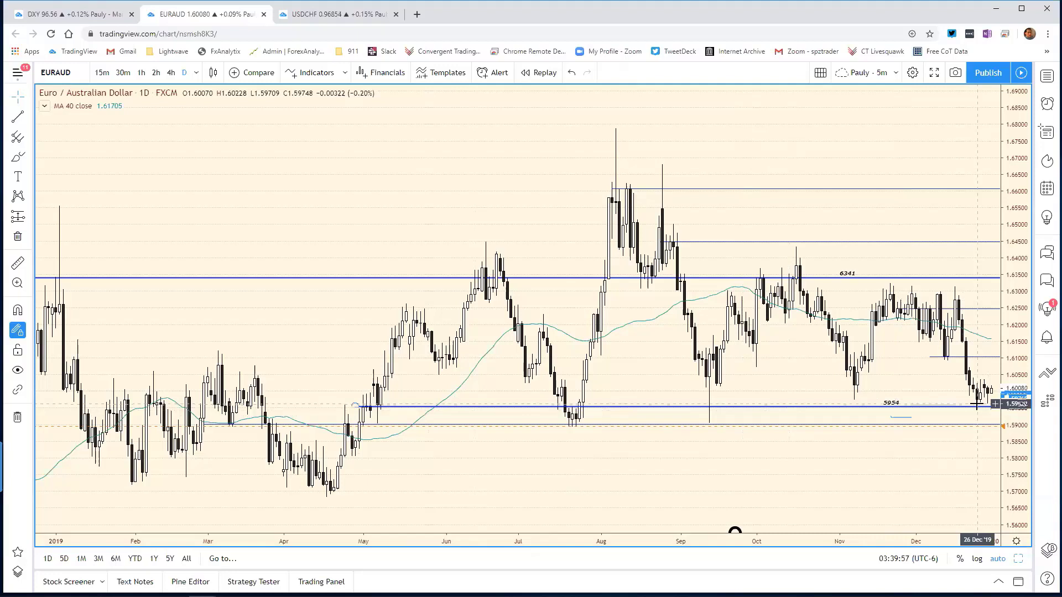
pyautogui.moveTo(974, 414); pyautogui.dragTo(1000, 423)
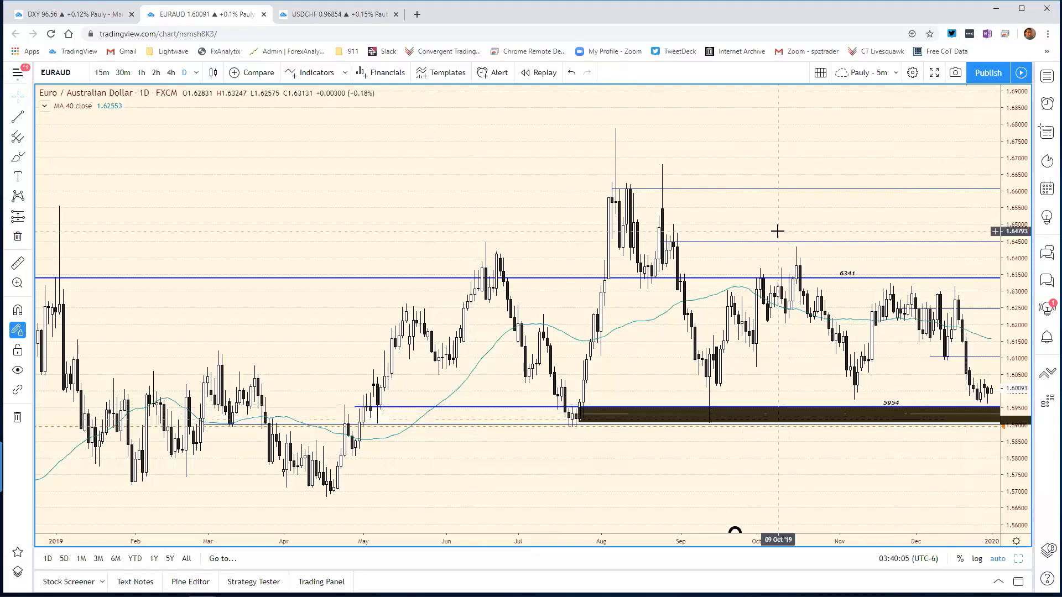
pyautogui.moveTo(943, 402); pyautogui.dragTo(942, 415)
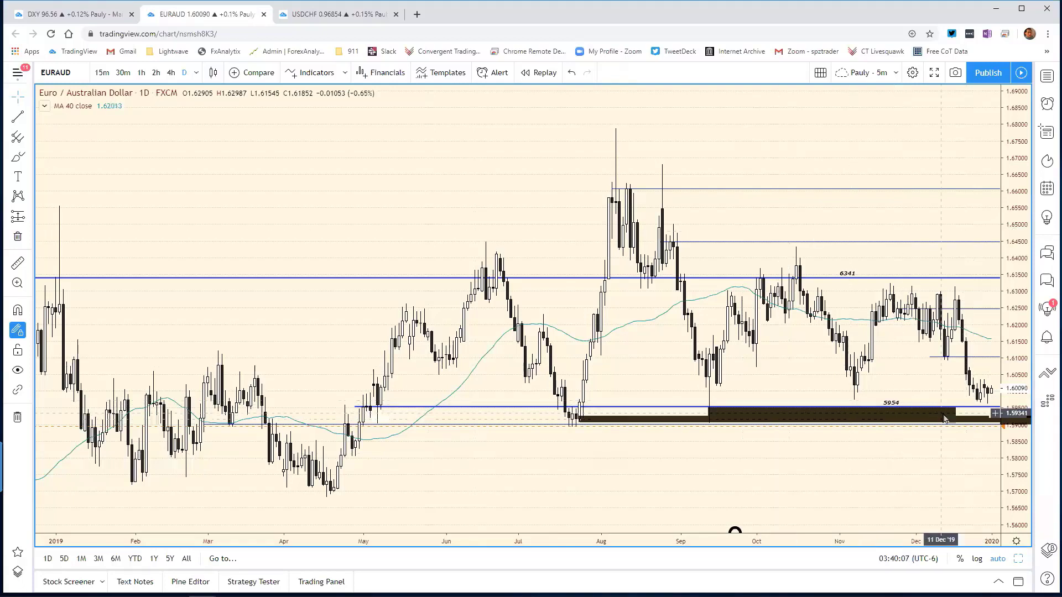
pyautogui.scroll(3, 824, 527)
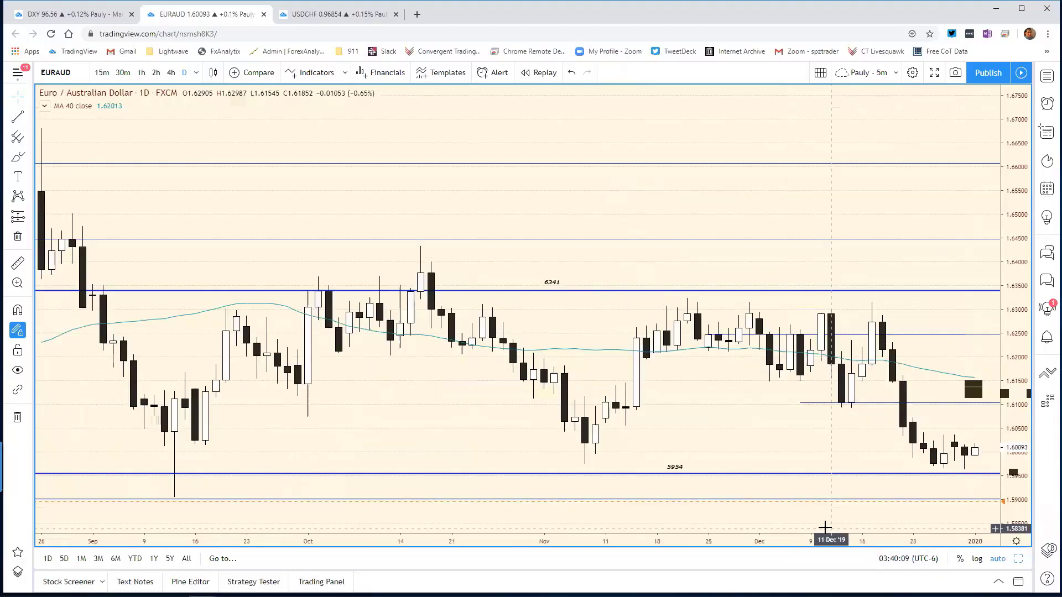
pyautogui.scroll(2, 752, 514)
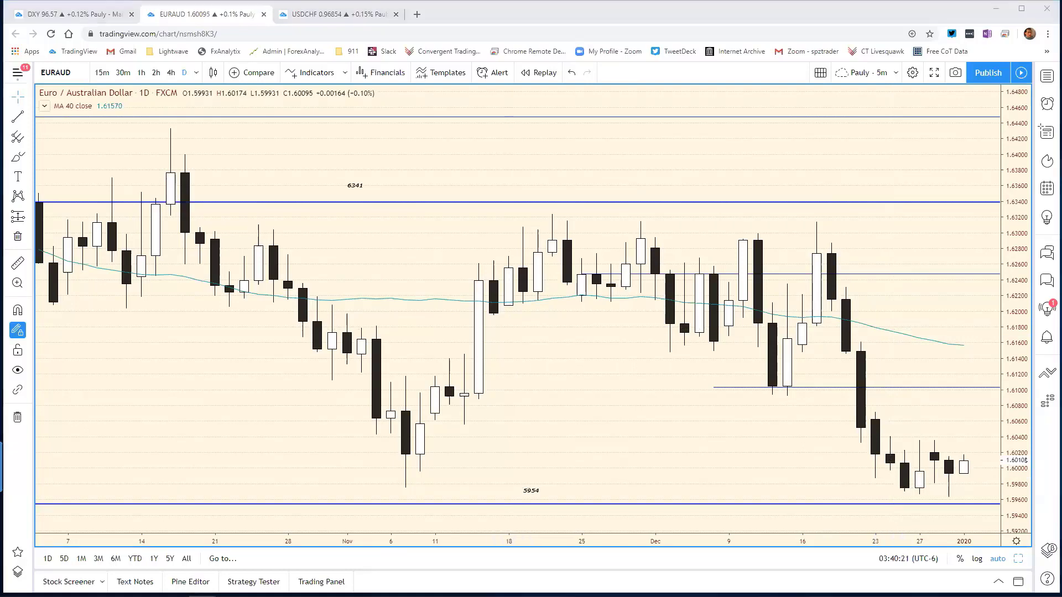
# Step: Check the bias chart spreadsheet, then move it aside and return to the chart
pyautogui.hotkey('alt', 'Tab')
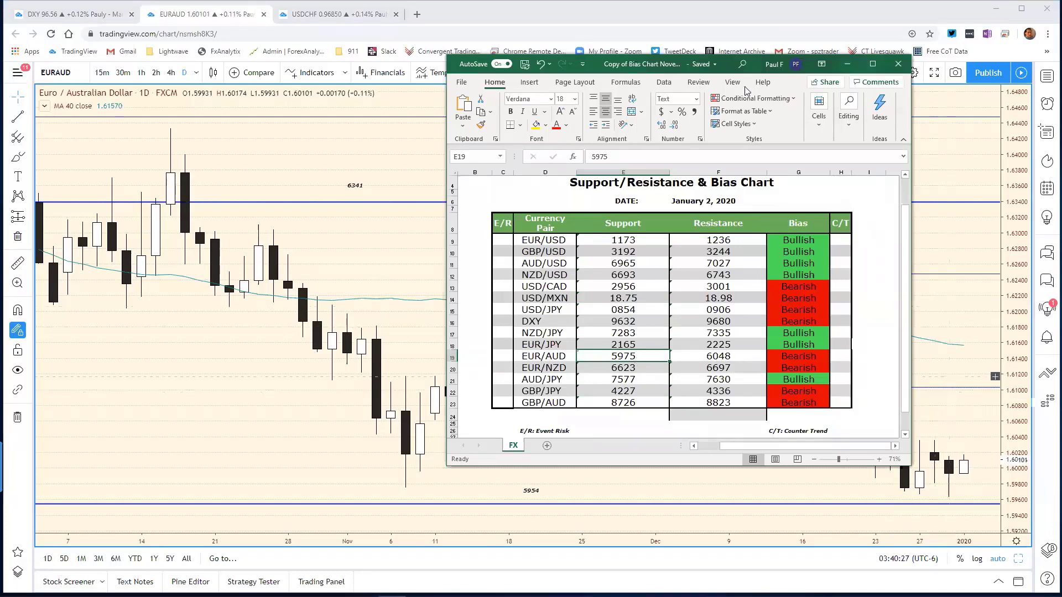
pyautogui.moveTo(737, 67); pyautogui.dragTo(293, 99)
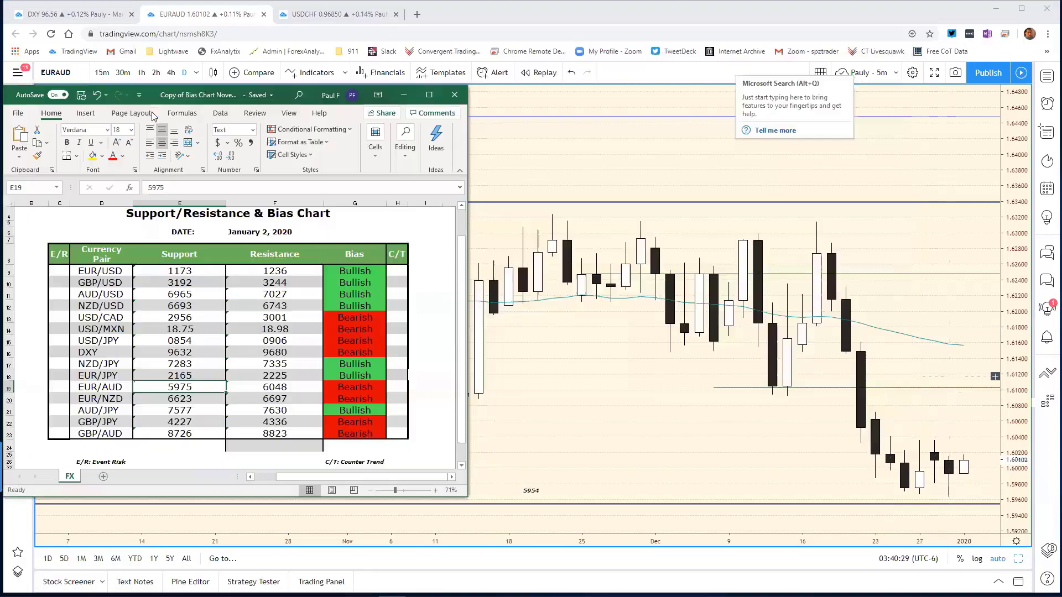
pyautogui.click(834, 434)
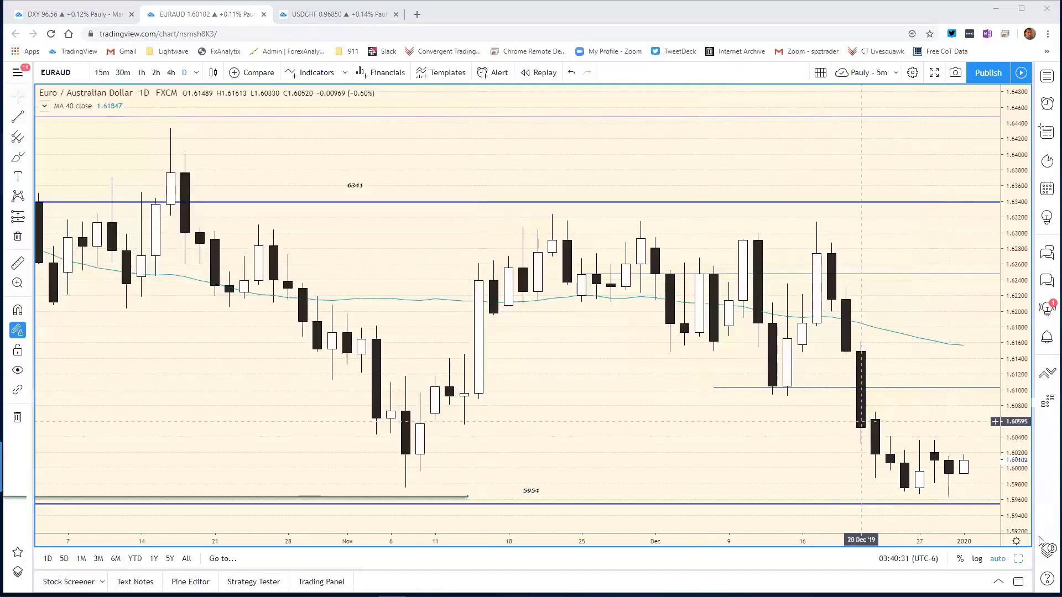
# Step: Make the EUR/AUD 2-hour chart active and enlarge it to full size
pyautogui.click(1019, 558)
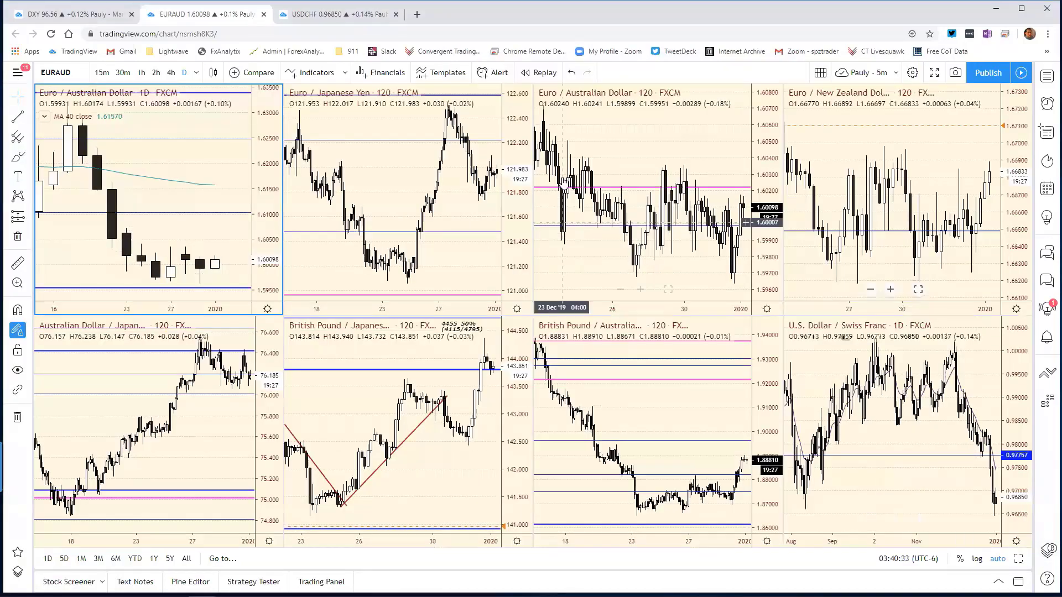
pyautogui.click(630, 126)
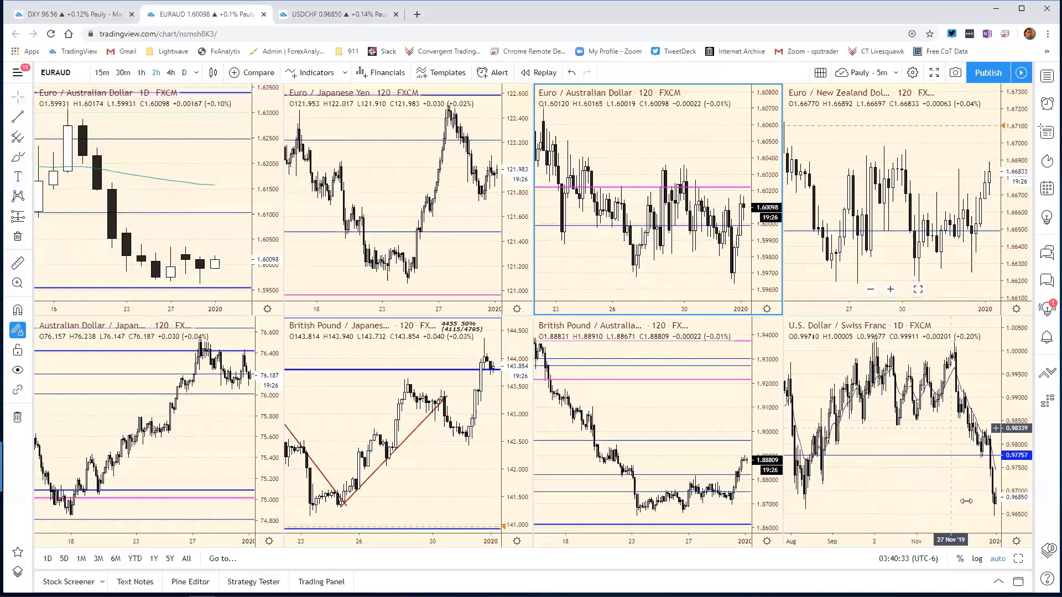
pyautogui.click(1018, 558)
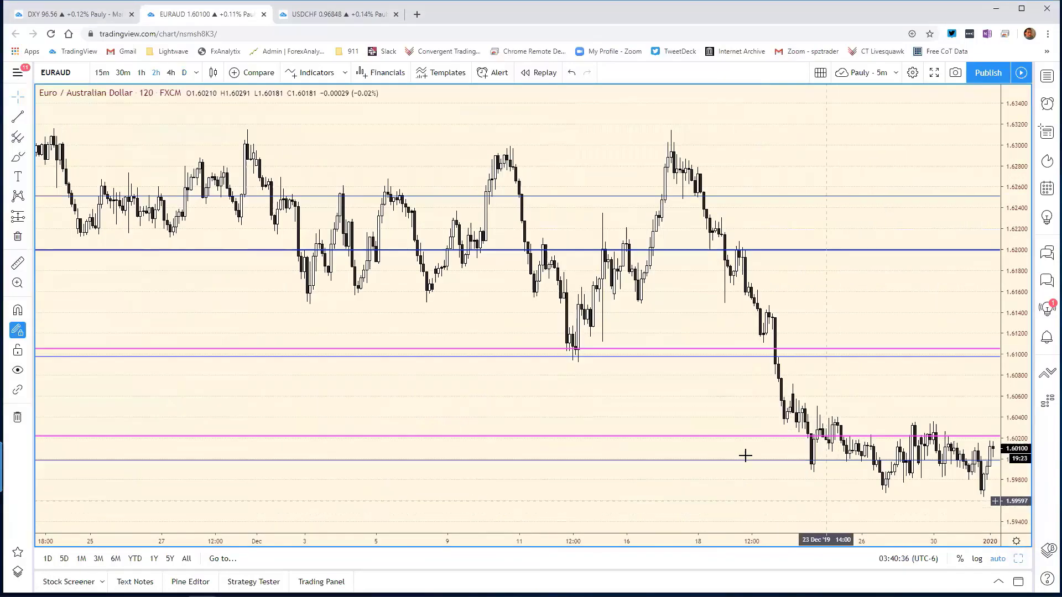
# Step: Remove the pink lines near 1.6020 and 1.6100, zoom out, and glance at the spreadsheet
pyautogui.rightClick(664, 436)
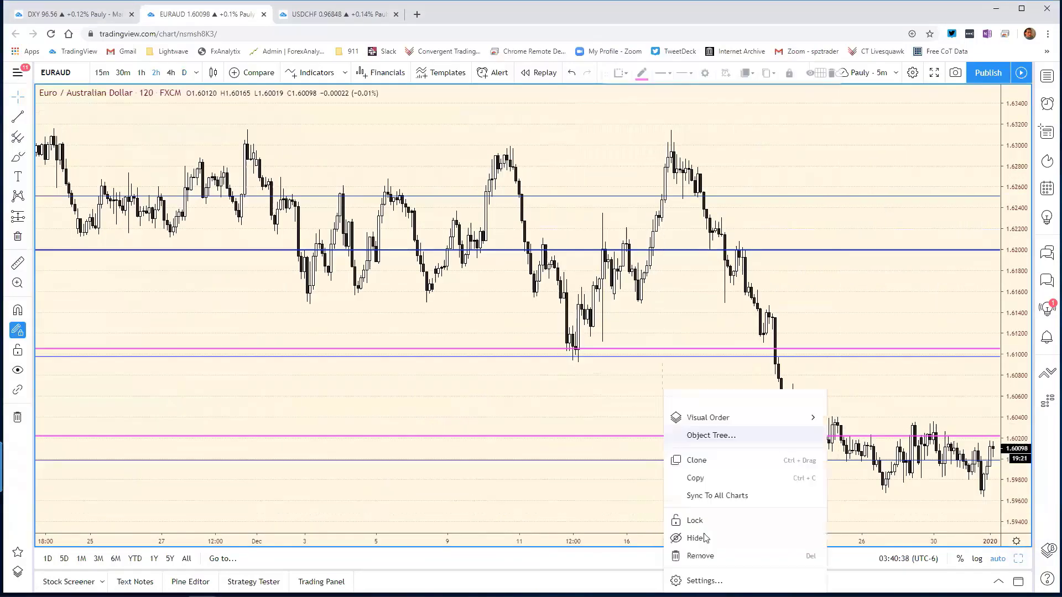
pyautogui.click(700, 556)
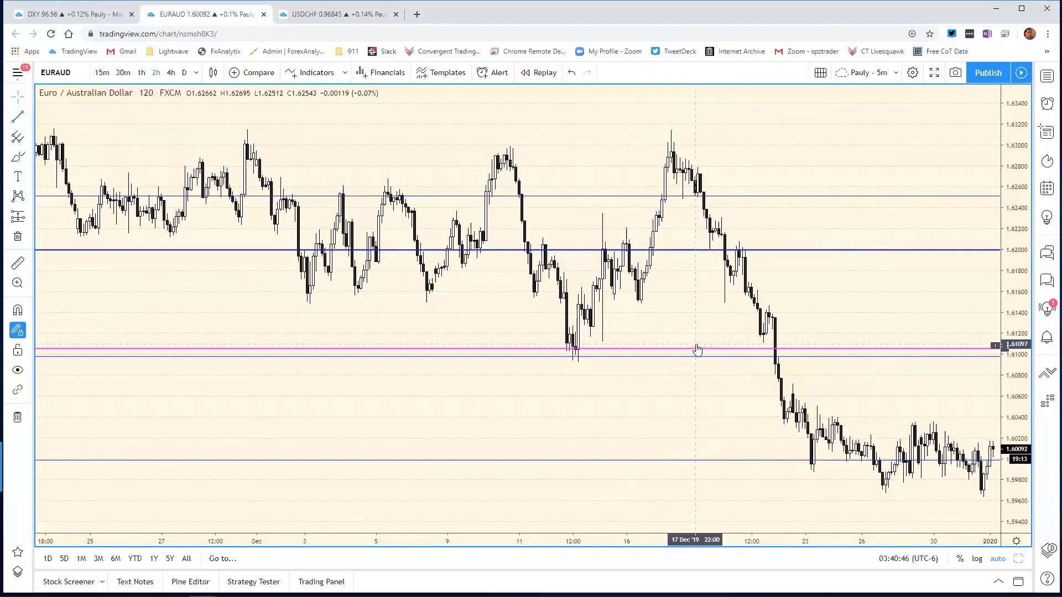
pyautogui.rightClick(728, 477)
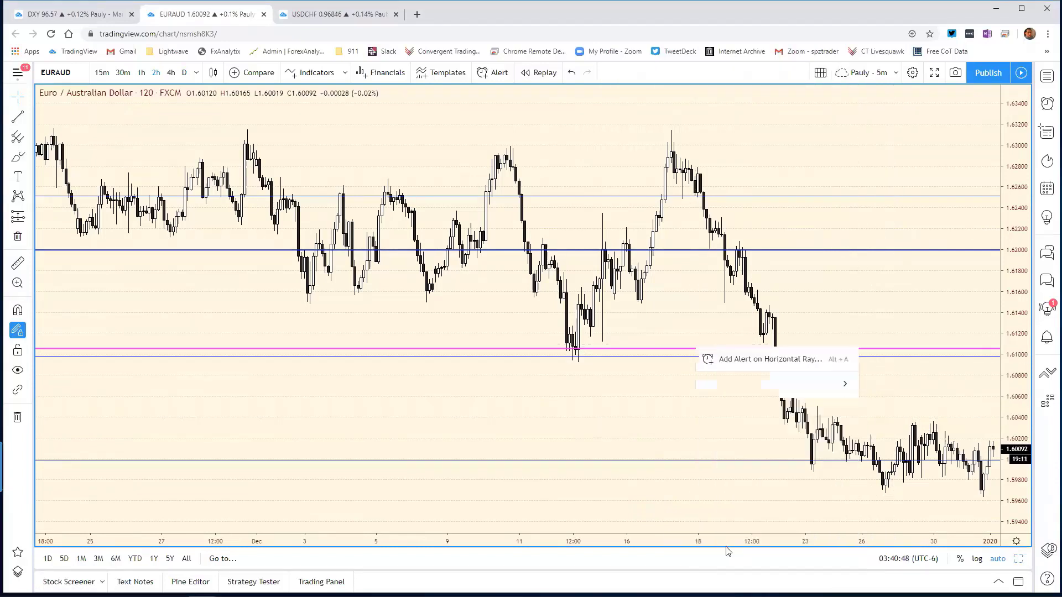
pyautogui.click(725, 539)
pyautogui.scroll(-2, 771, 540)
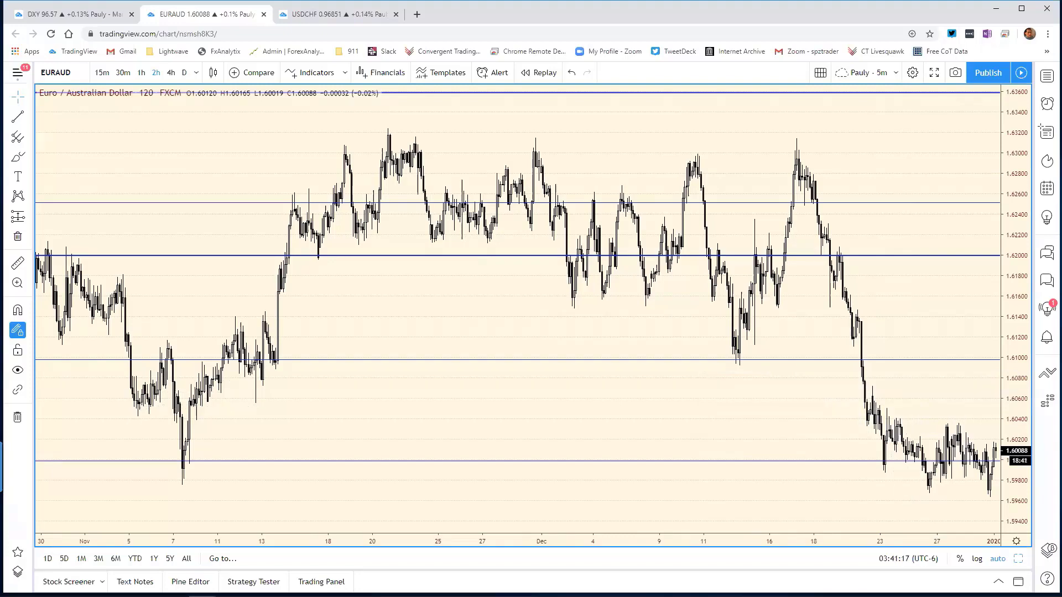
pyautogui.hotkey('alt', 'Tab')
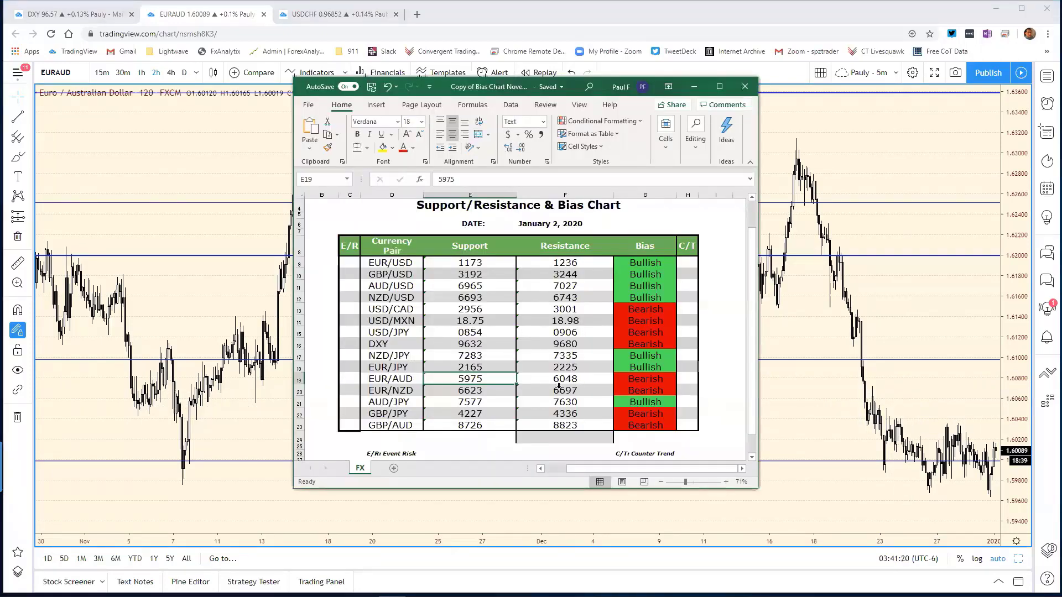
pyautogui.click(18, 115)
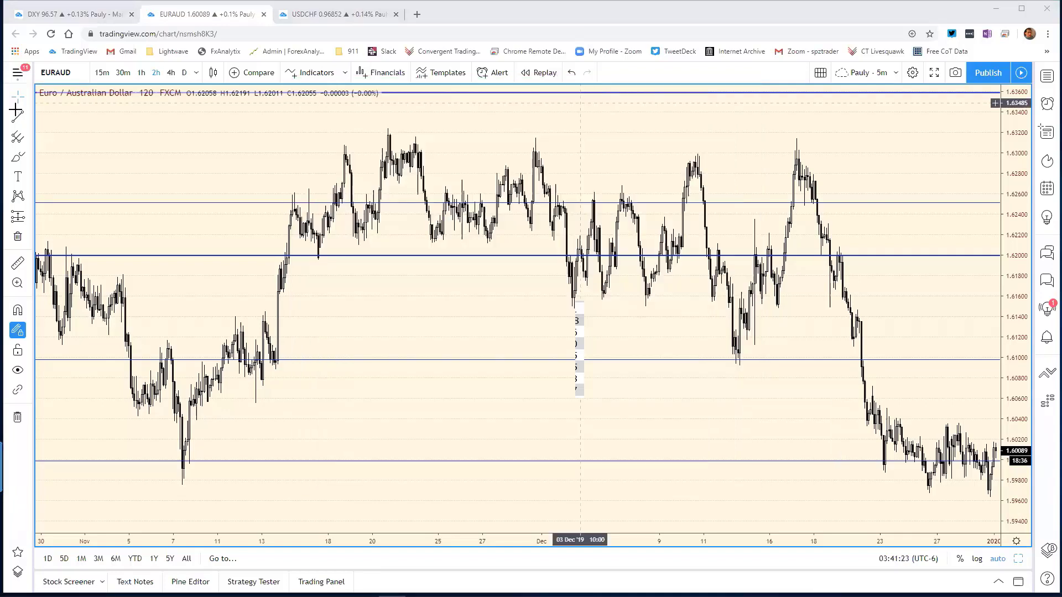
# Step: From the eight-chart grid, load EURNZD into the active chart and enlarge it full-size
pyautogui.click(1019, 559)
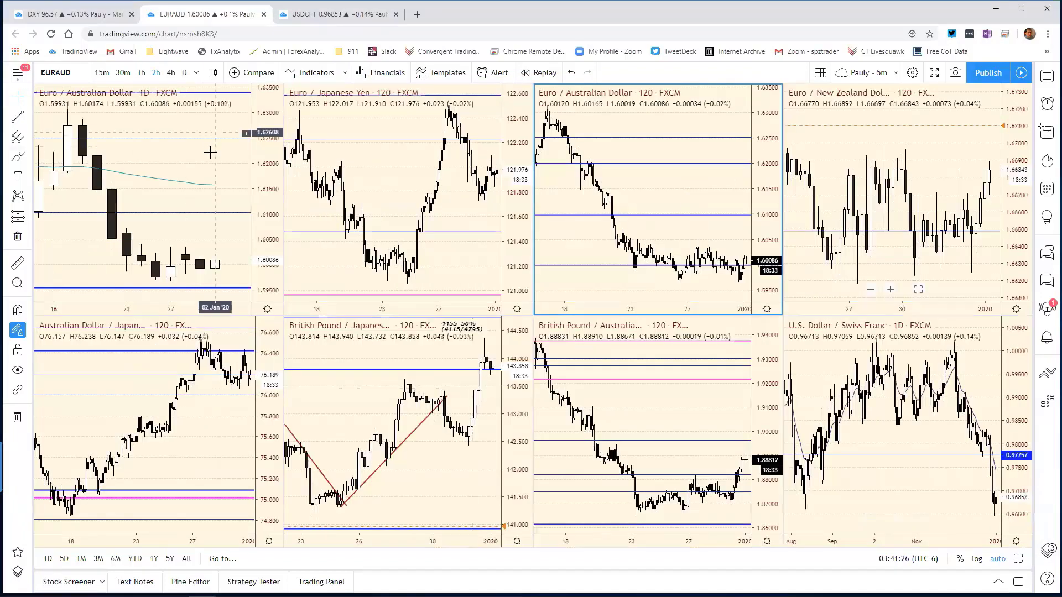
pyautogui.write('EUR')
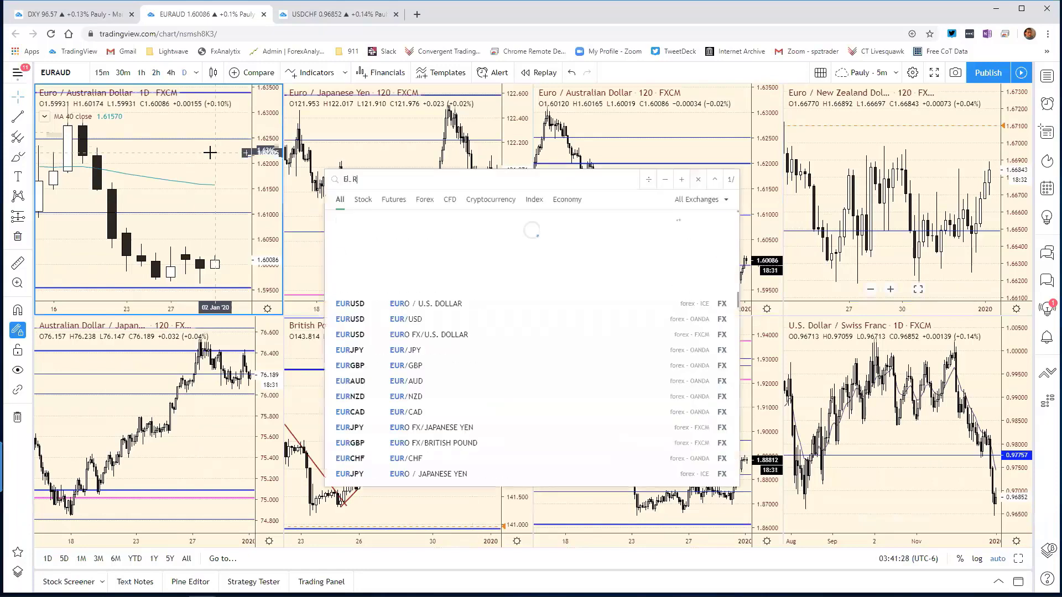
pyautogui.write('NZD')
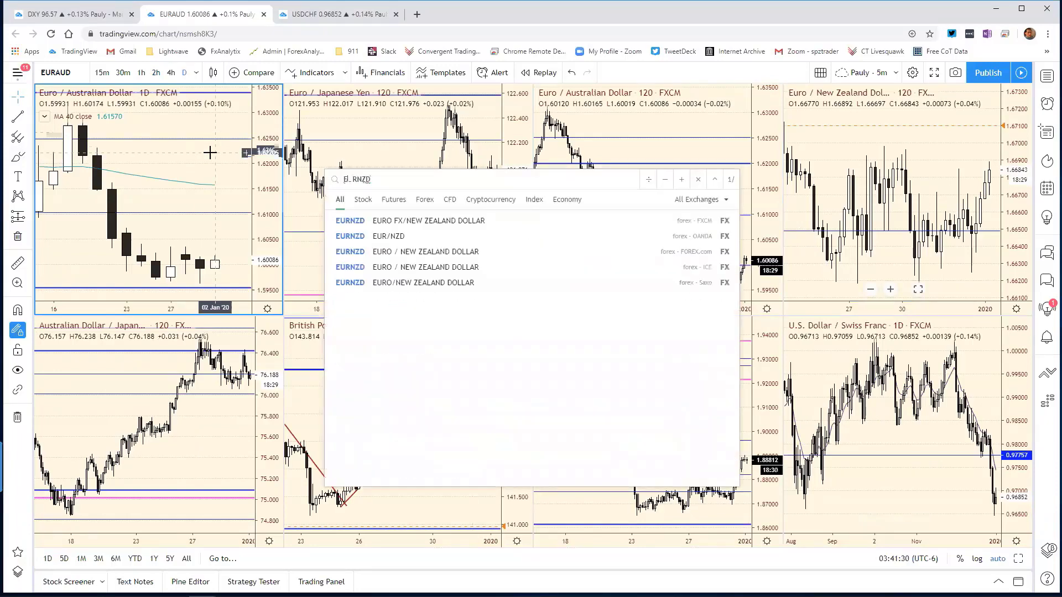
pyautogui.press('Return')
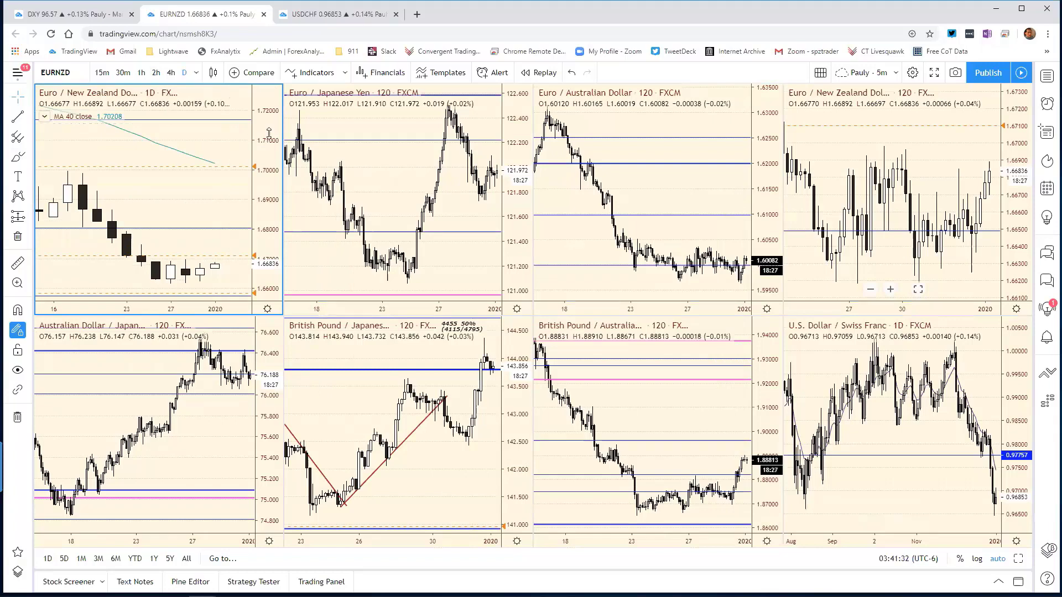
pyautogui.click(1018, 558)
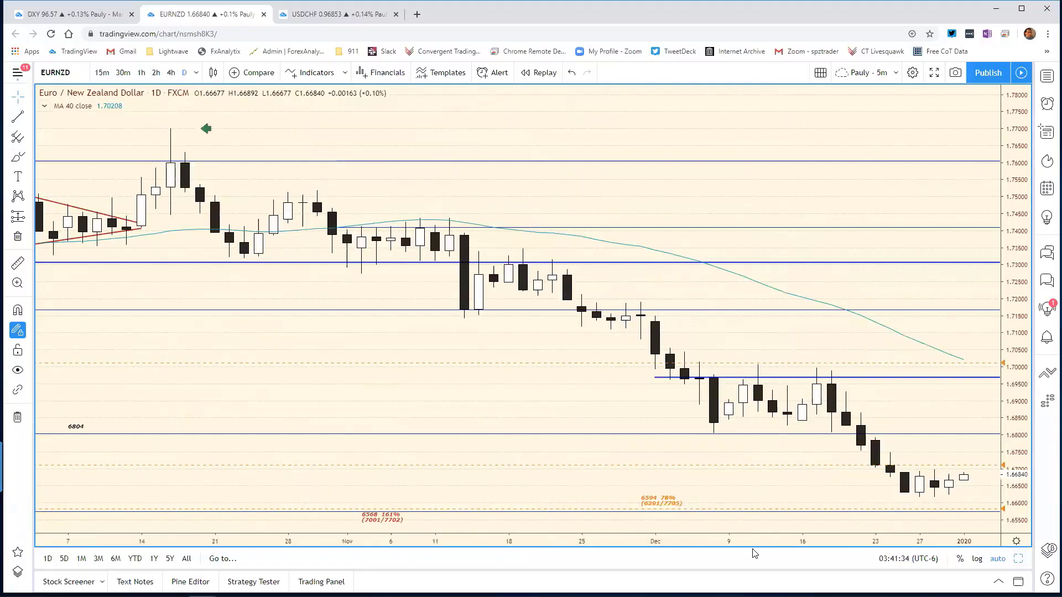
# Step: Zoom out the EURNZD daily time axis to show history from May 2019 onward
pyautogui.moveTo(521, 541); pyautogui.dragTo(881, 526)
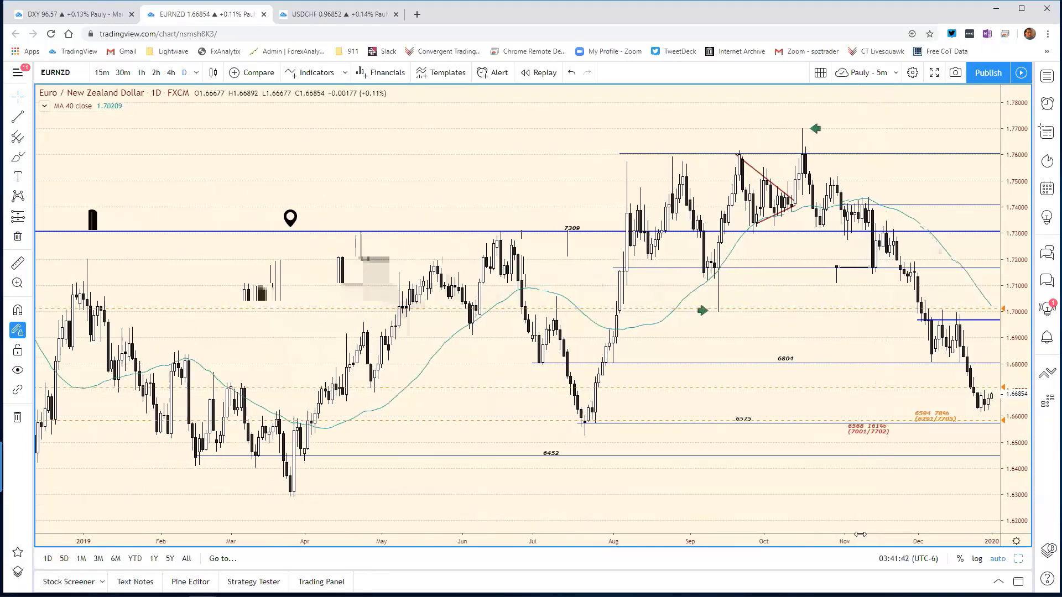
pyautogui.scroll(-1, 858, 528)
pyautogui.scroll(-3, 870, 530)
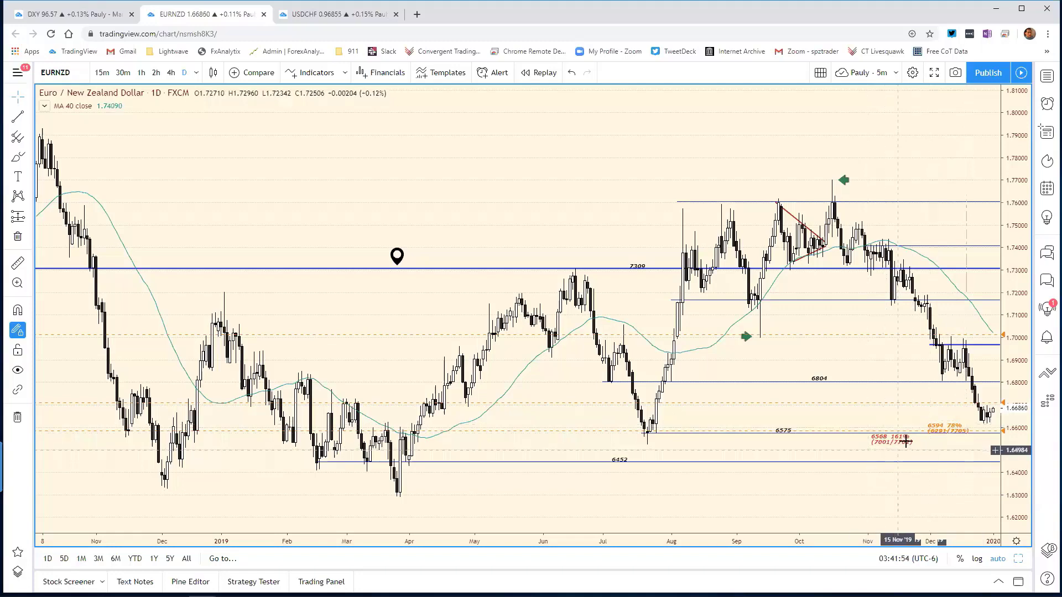
pyautogui.scroll(3, 783, 528)
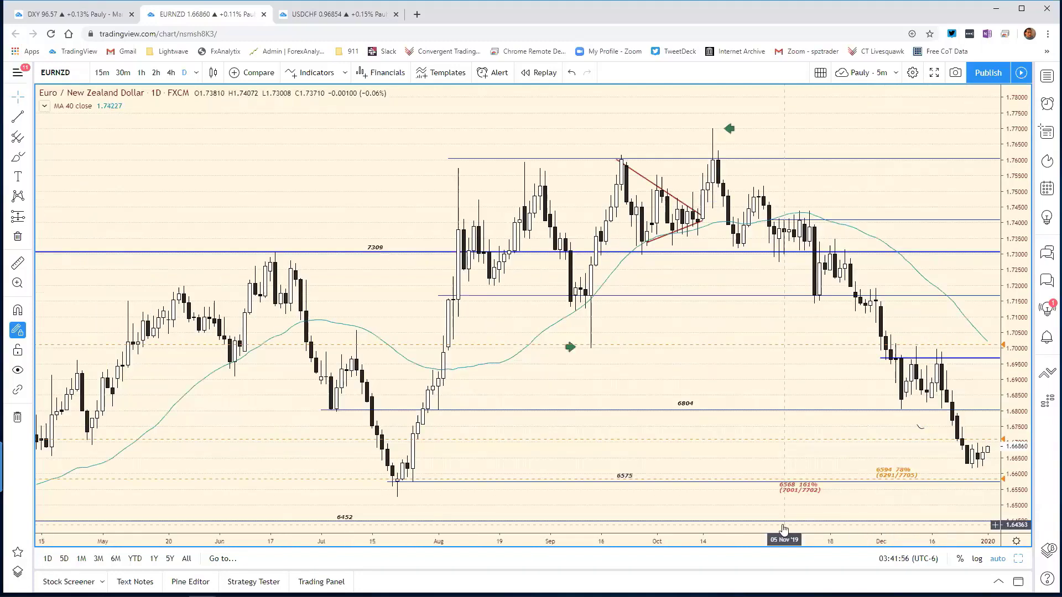
pyautogui.scroll(1, 934, 458)
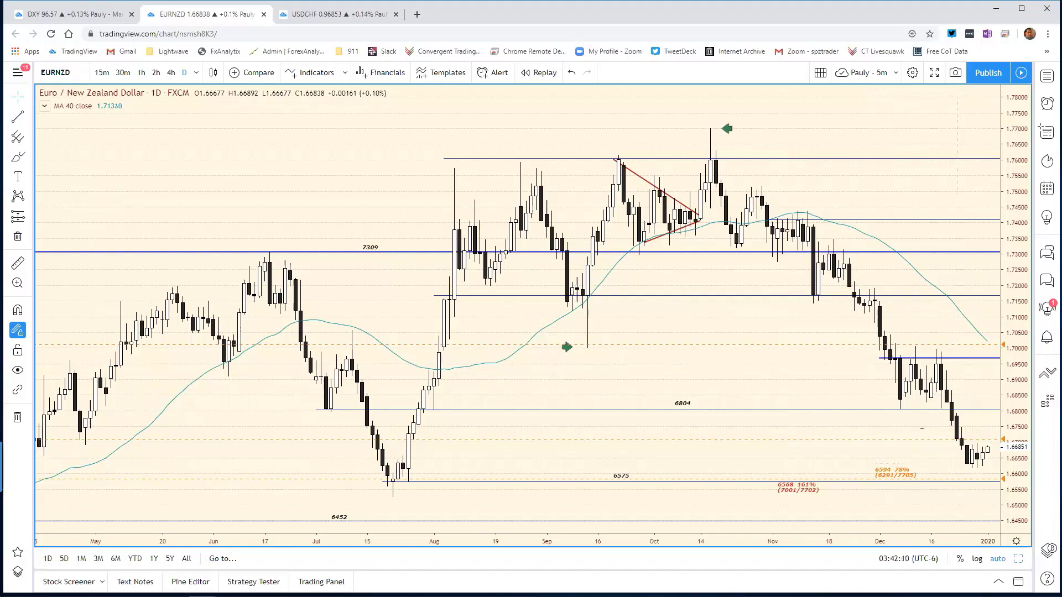
# Step: Correct the EUR/NZD support in the bias chart to 6632, then go back to the chart
pyautogui.hotkey('alt', 'Tab')
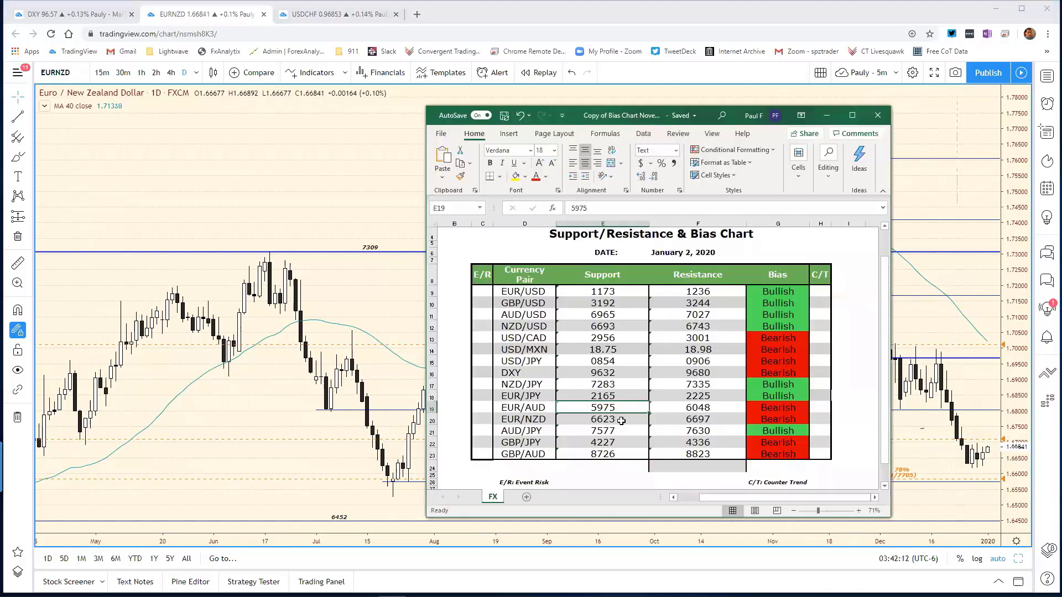
pyautogui.write('5973')
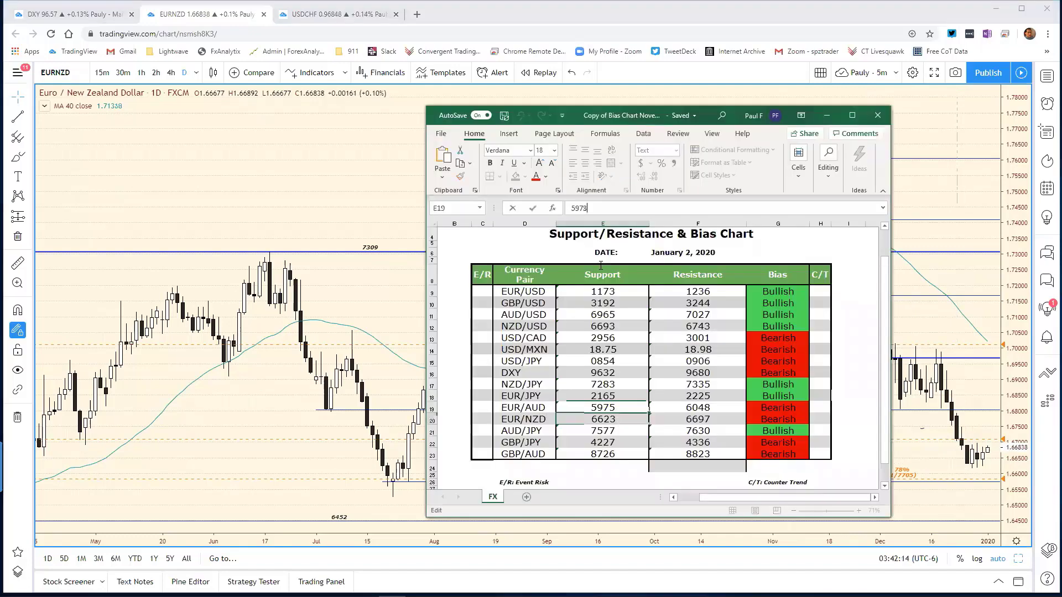
pyautogui.press('BackSpace')
pyautogui.press('BackSpace')
pyautogui.press('BackSpace')
pyautogui.write('632')
pyautogui.press('Return')
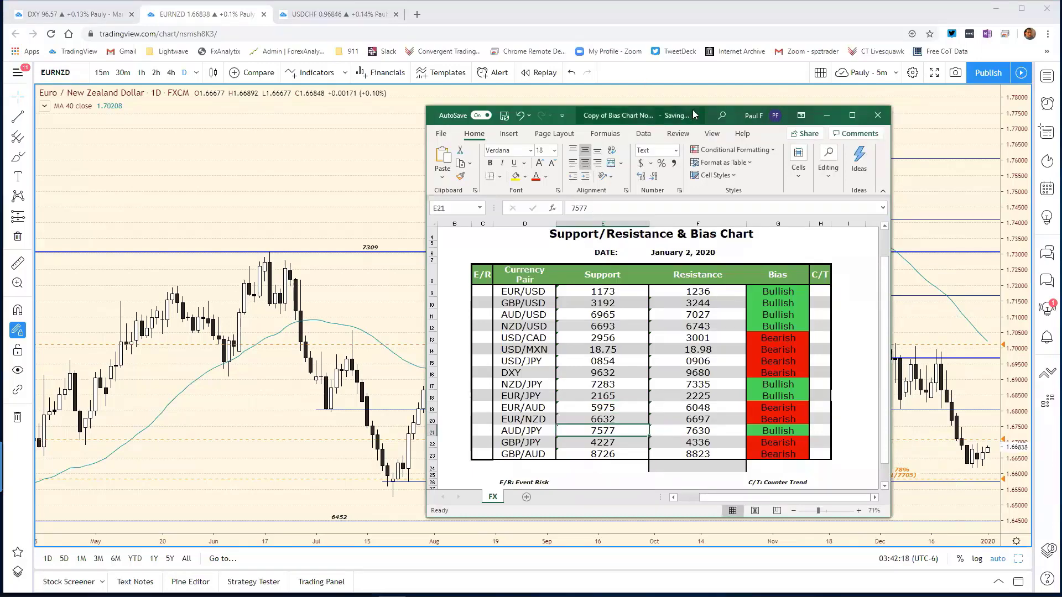
pyautogui.click(362, 119)
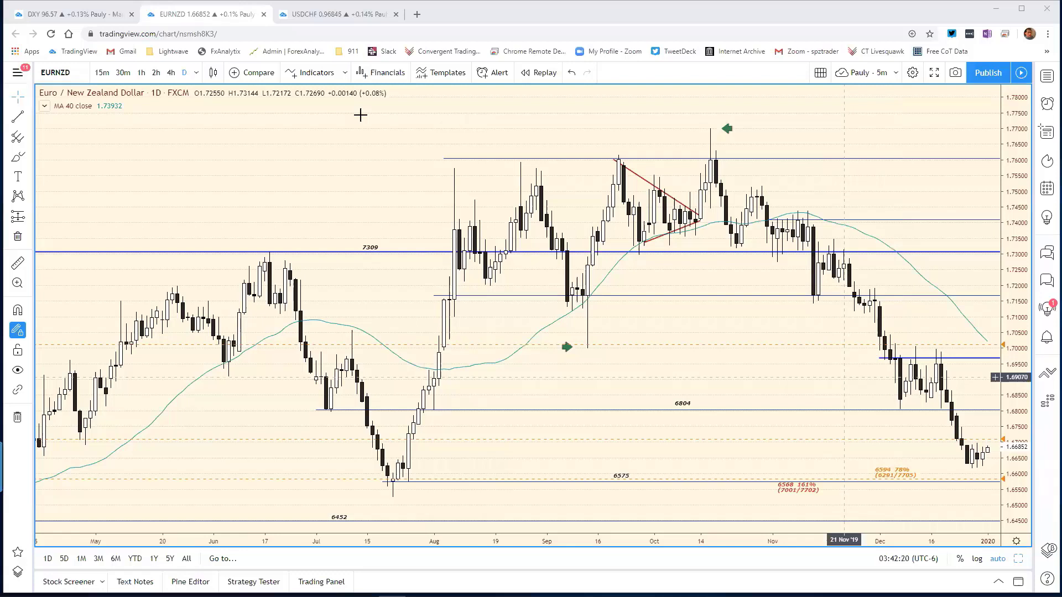
# Step: Show the EURNZD chart full-window over more history and select the blue level near 1.6750
pyautogui.click(823, 416)
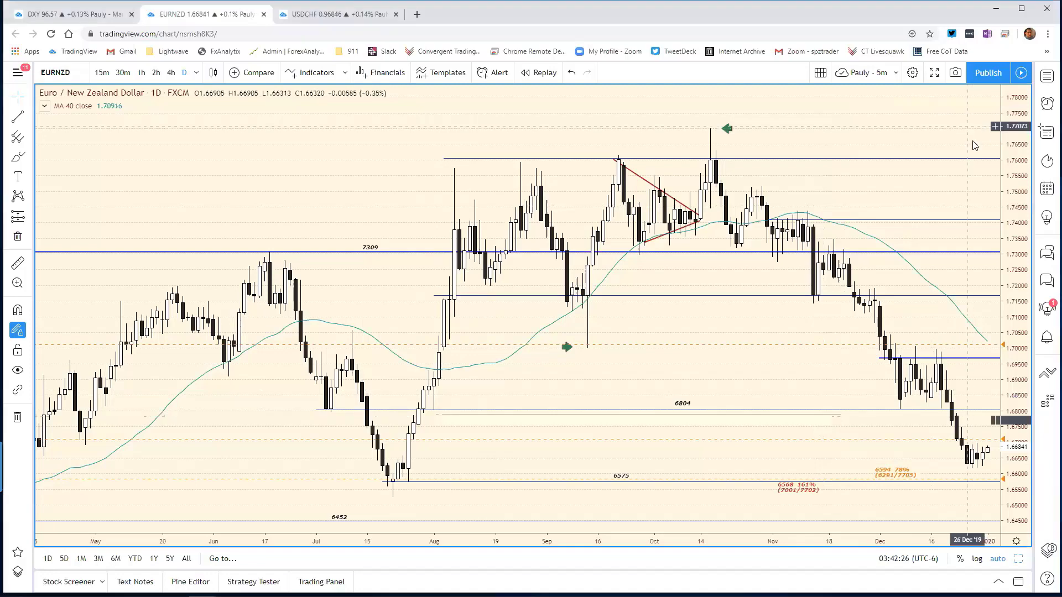
pyautogui.hotkey('alt', 'Return')
pyautogui.click(974, 177)
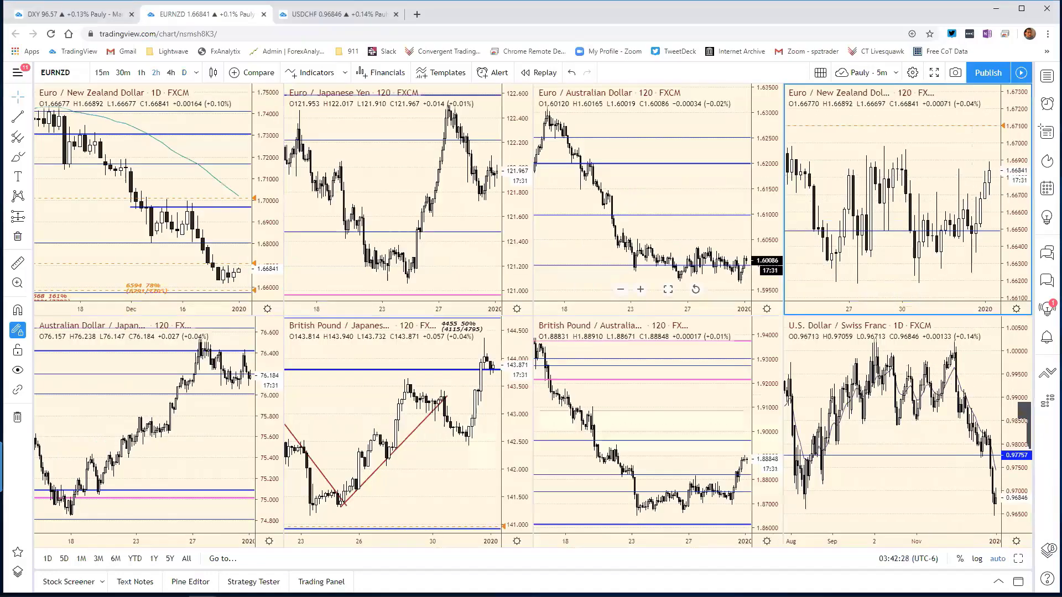
pyautogui.click(1013, 562)
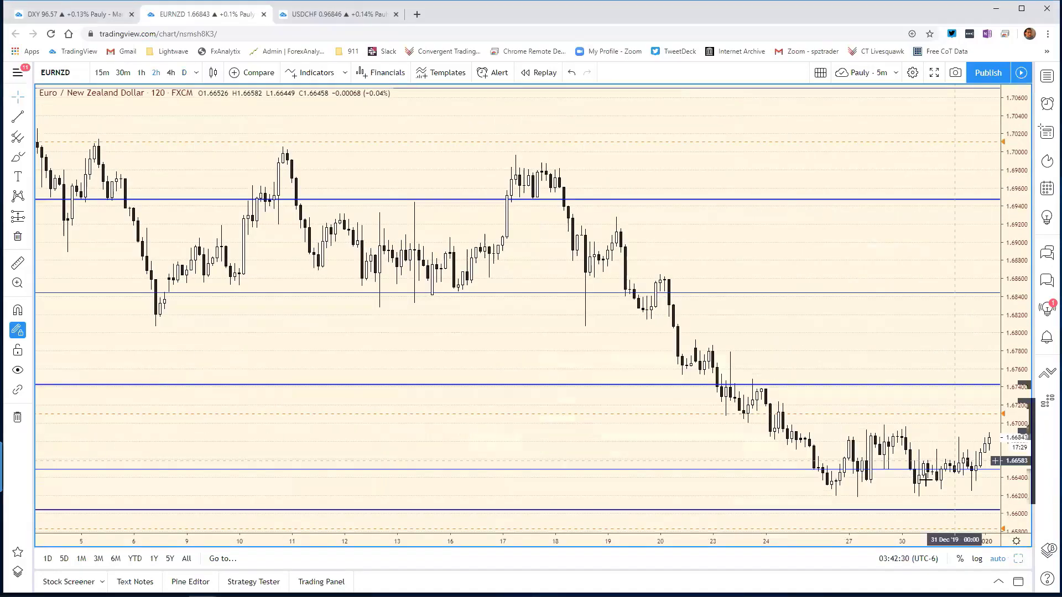
pyautogui.moveTo(894, 538); pyautogui.dragTo(920, 537)
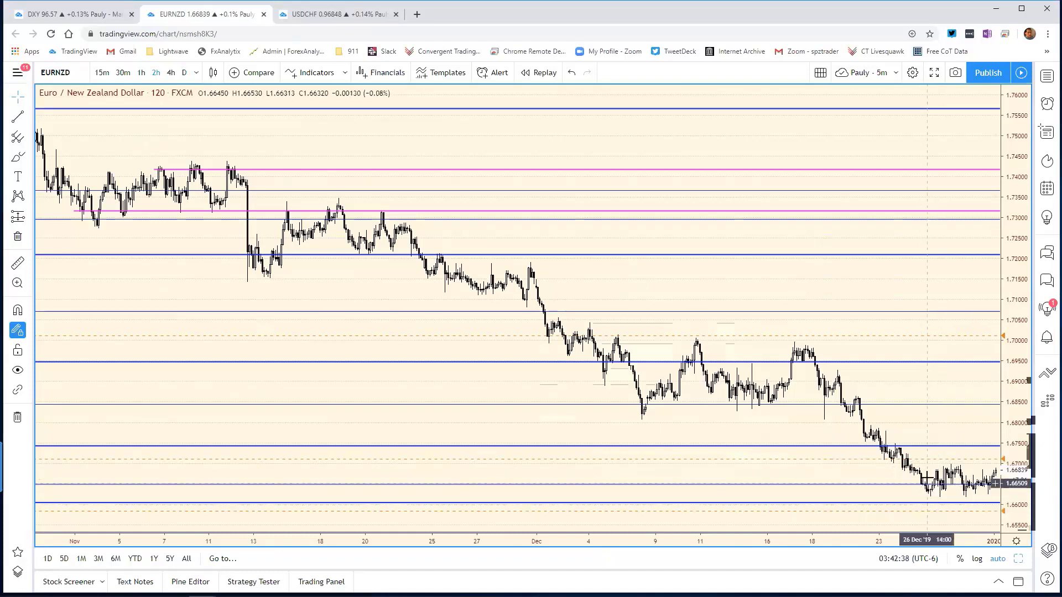
pyautogui.click(921, 448)
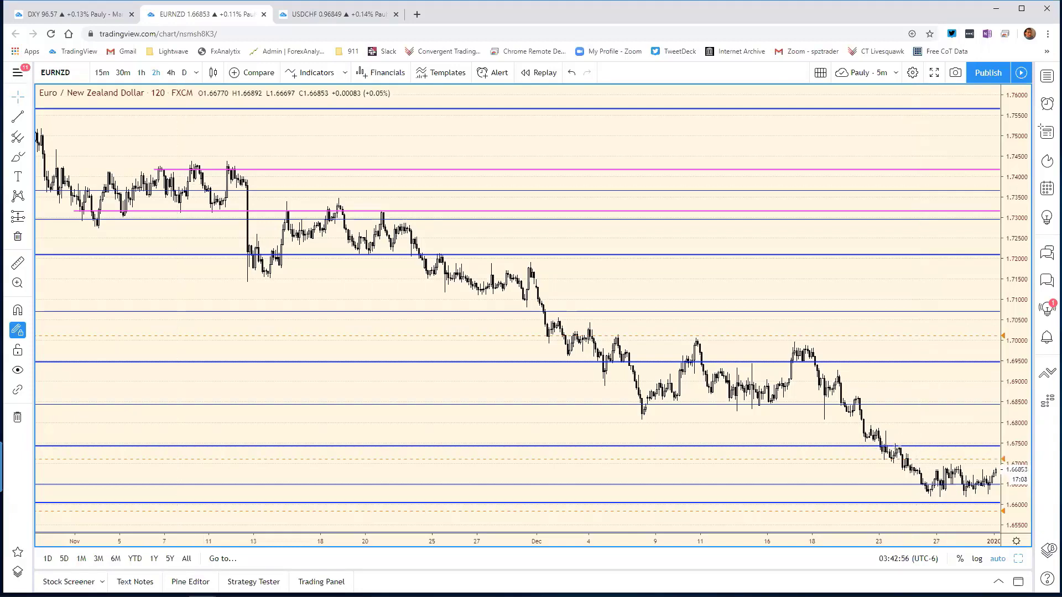
pyautogui.hotkey('alt', 'Tab')
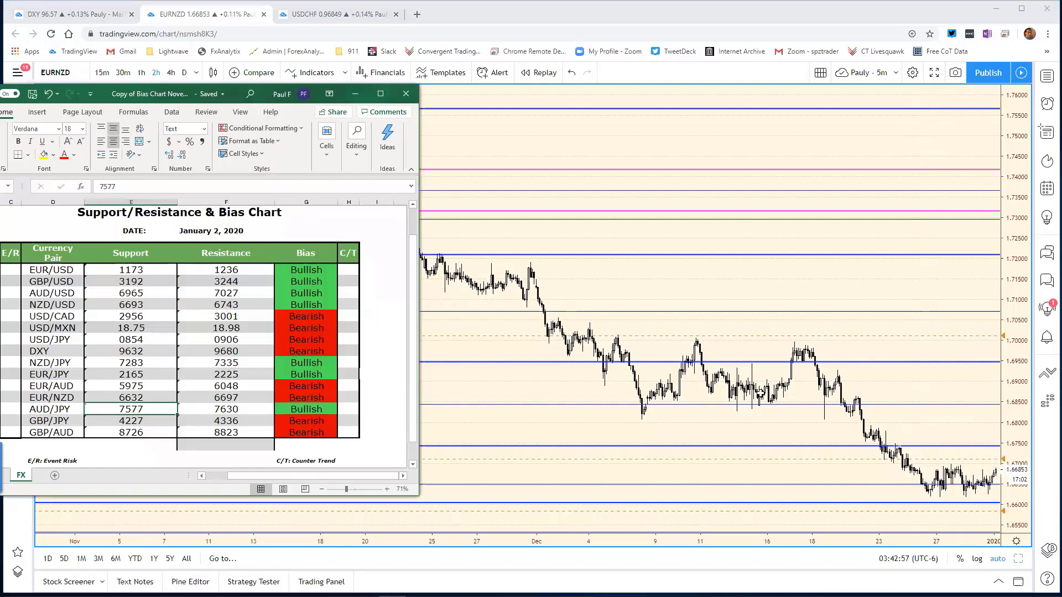
# Step: Enter 6736 as the EUR/NZD resistance, then restore TradingView's eight-chart grid
pyautogui.moveTo(232, 93); pyautogui.dragTo(759, 89)
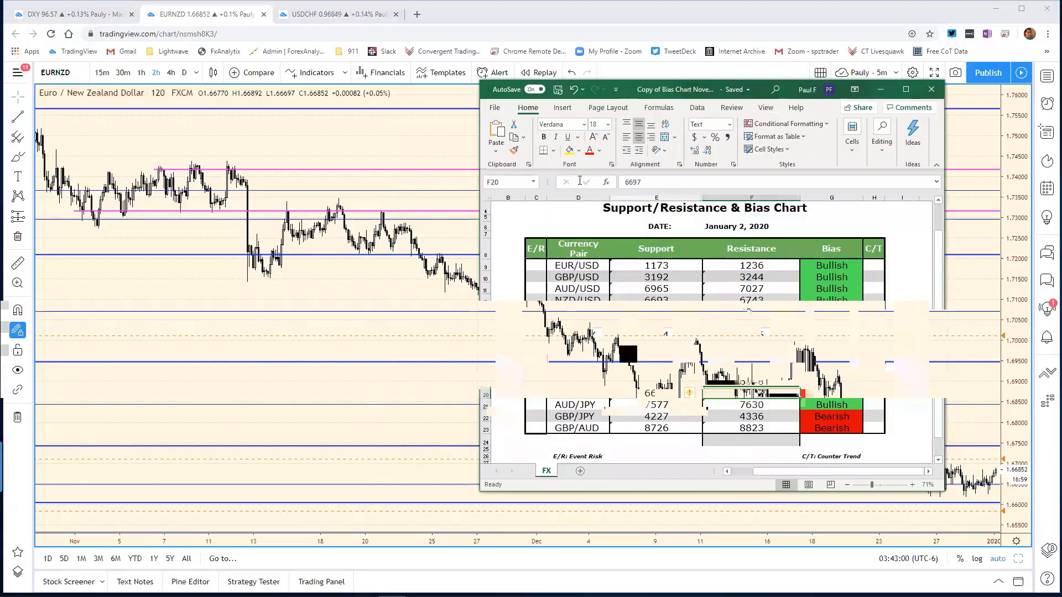
pyautogui.write('6736')
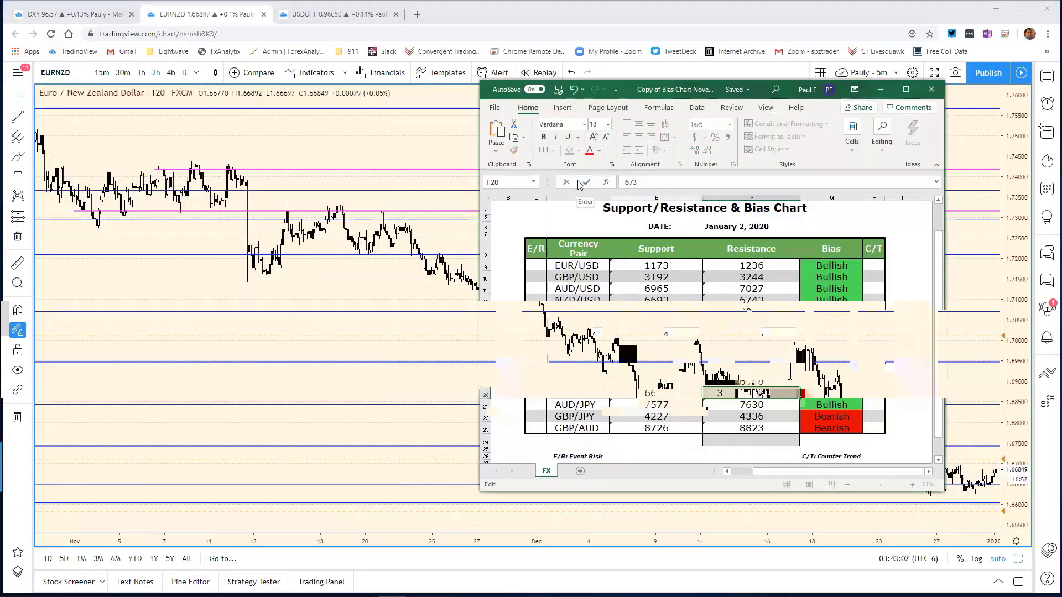
pyautogui.press('Return')
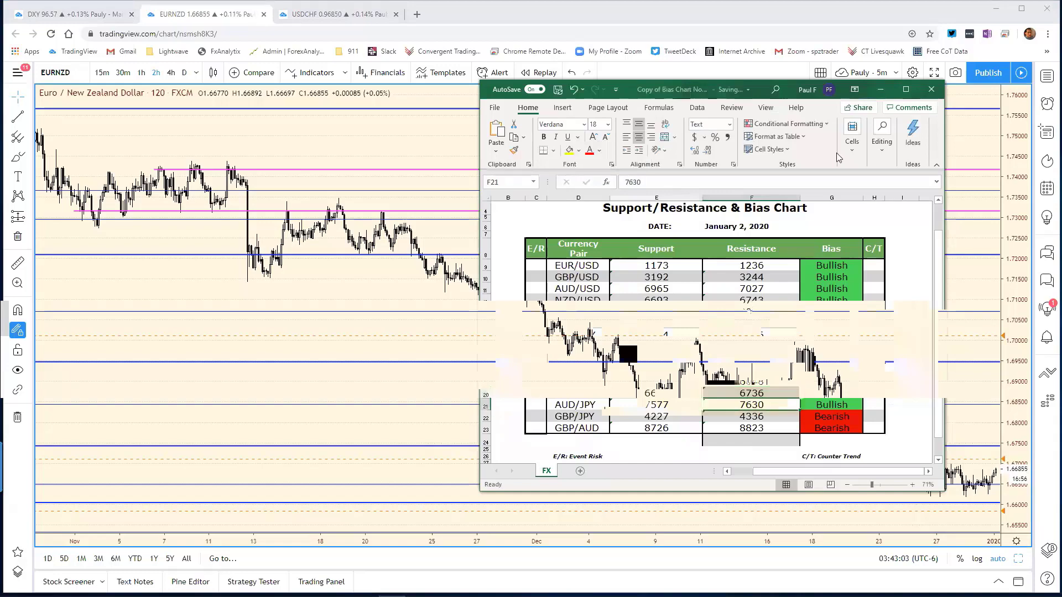
pyautogui.click(960, 142)
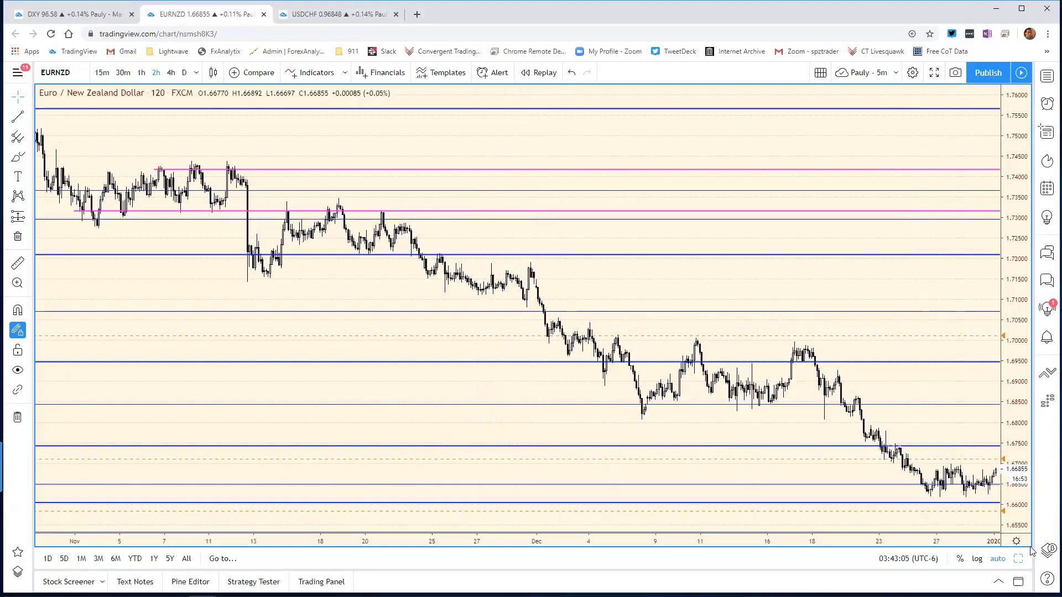
pyautogui.click(1018, 558)
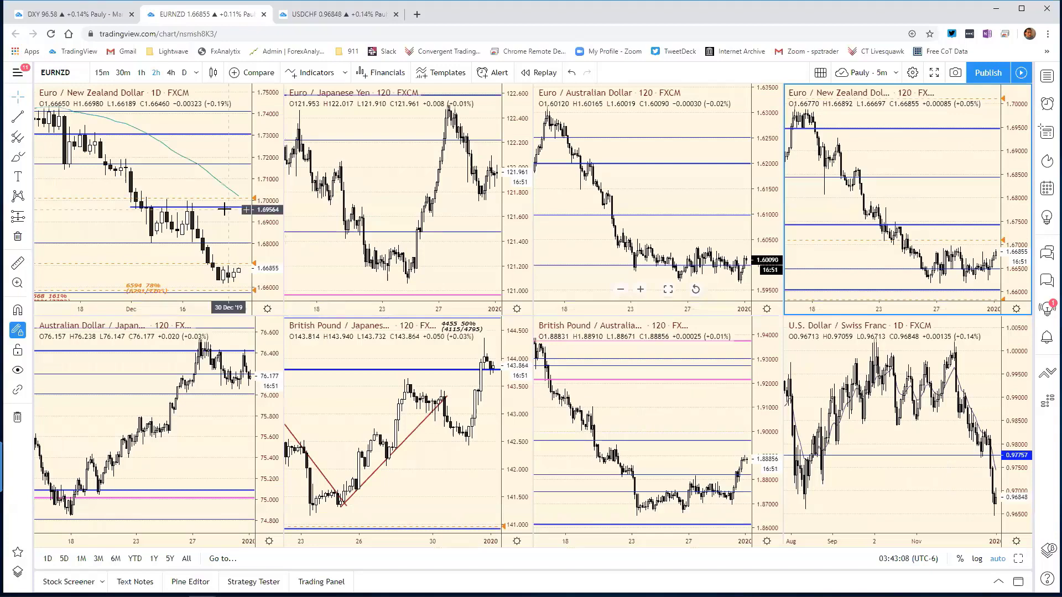
# Step: Load AUDJPY into the top-left pane and view its daily chart full-size back to early 2019
pyautogui.click(210, 150)
pyautogui.write('AUDJPY')
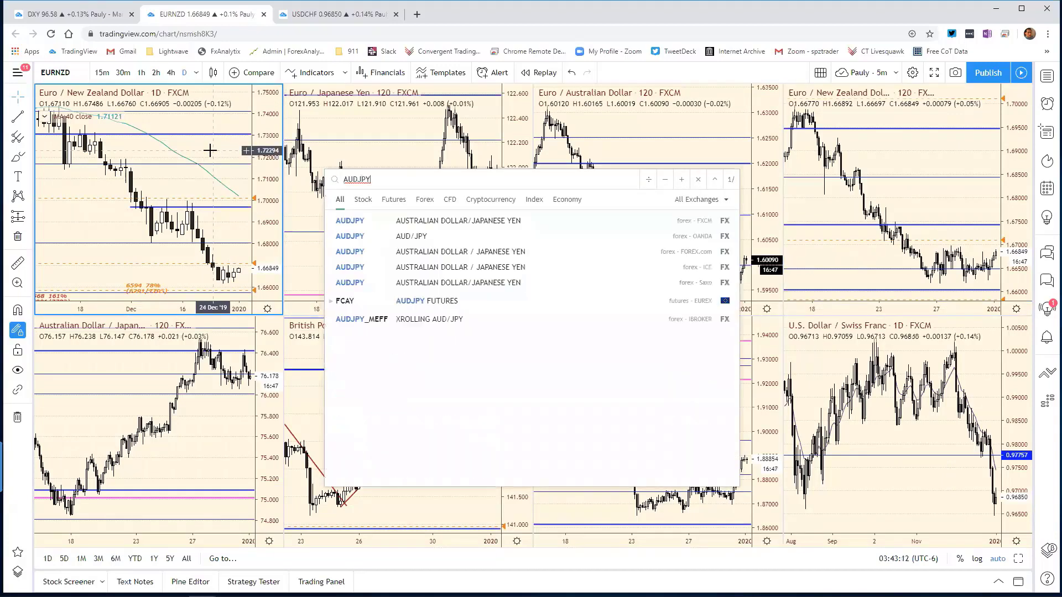
pyautogui.press('Return')
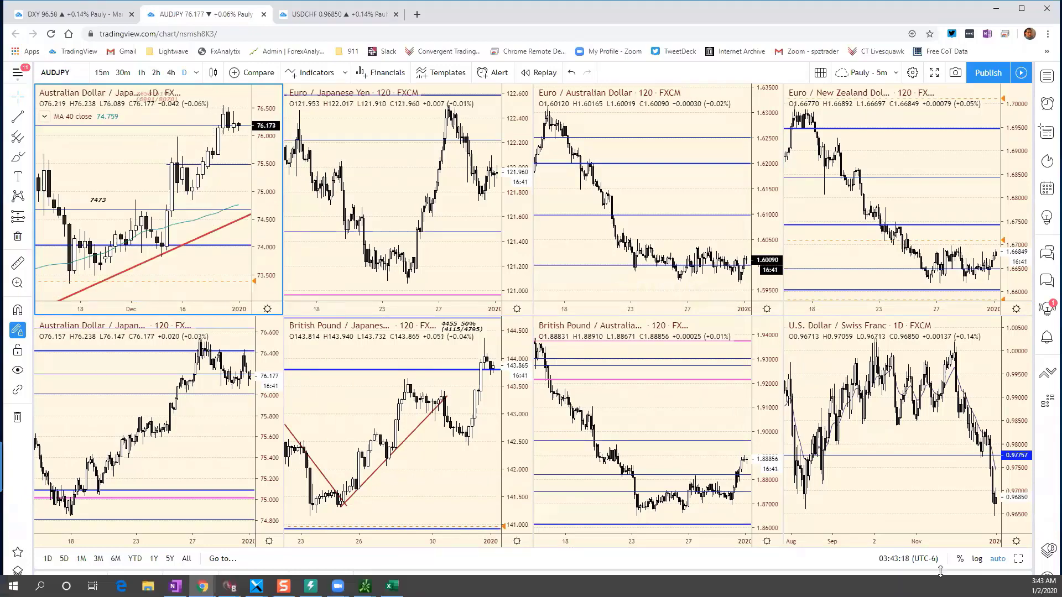
pyautogui.click(1019, 559)
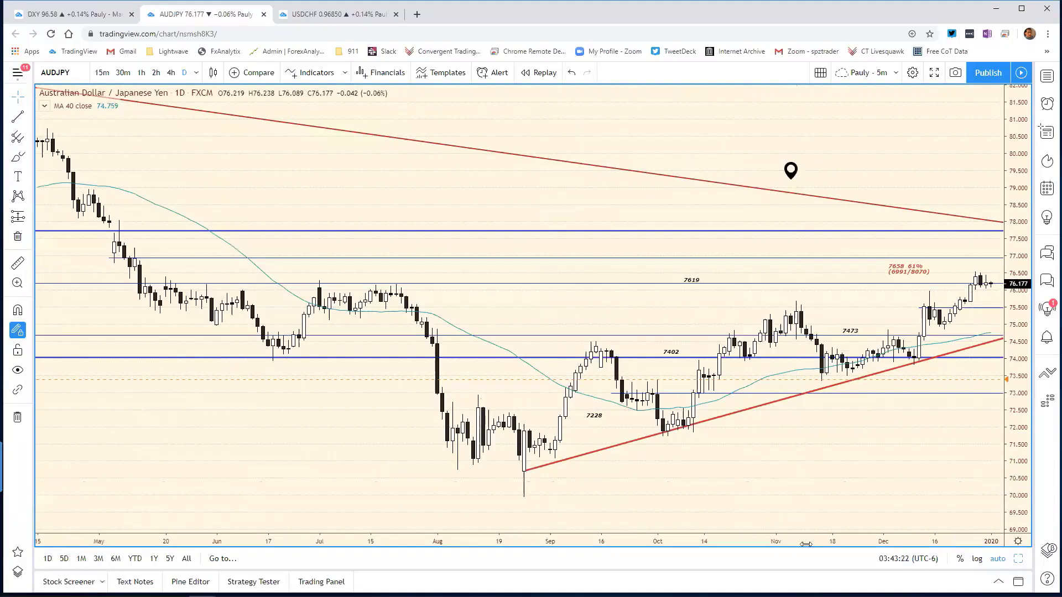
pyautogui.moveTo(806, 545); pyautogui.dragTo(841, 545)
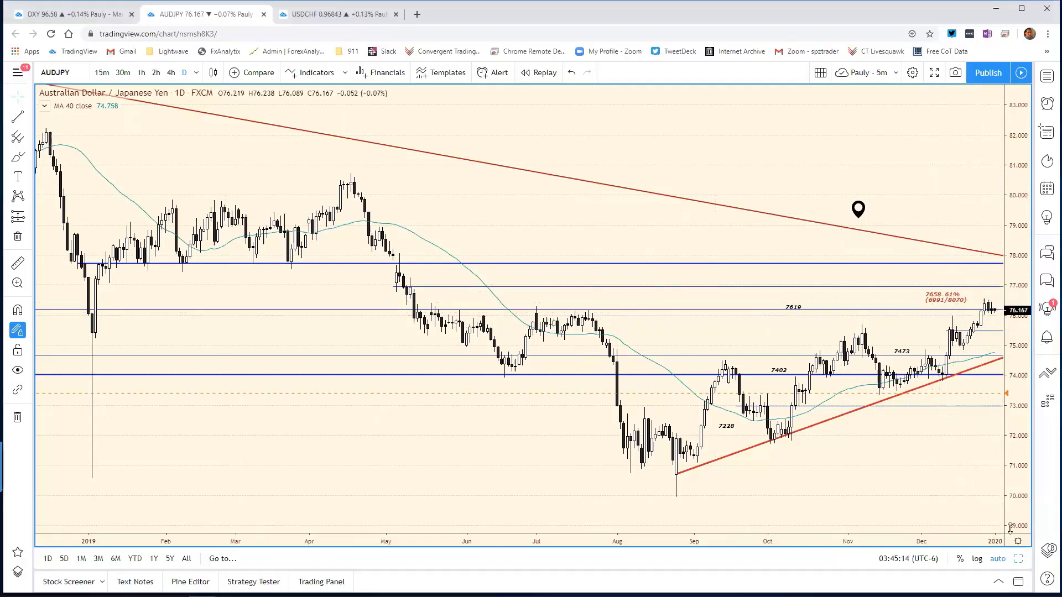
# Step: Enlarge the lower-left AUDJPY 2-hour chart to full size
pyautogui.hotkey('alt', 'Return')
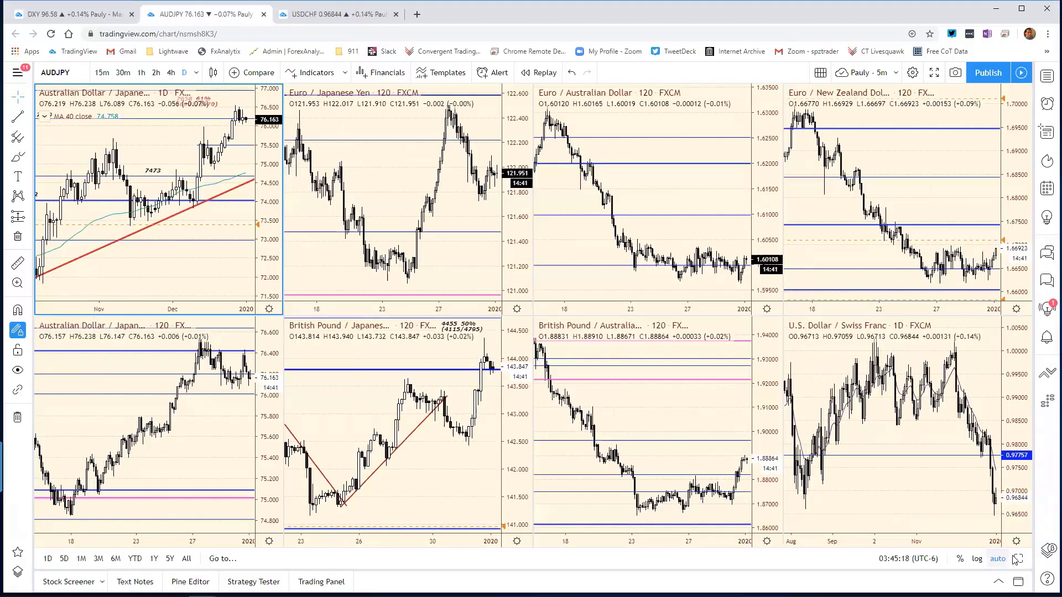
pyautogui.hotkey('alt', 'Return')
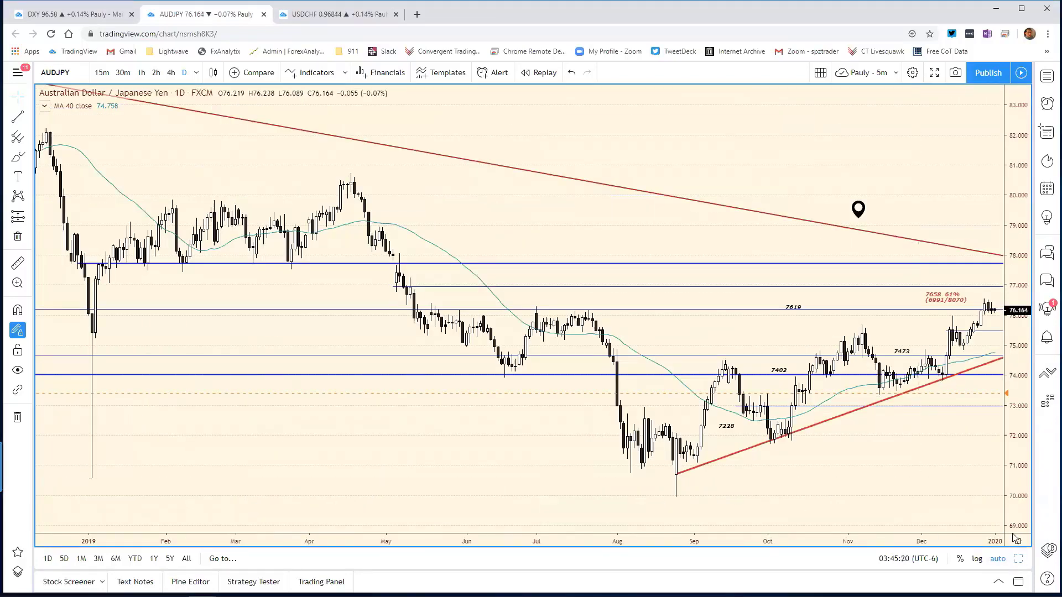
pyautogui.hotkey('alt', 'Return')
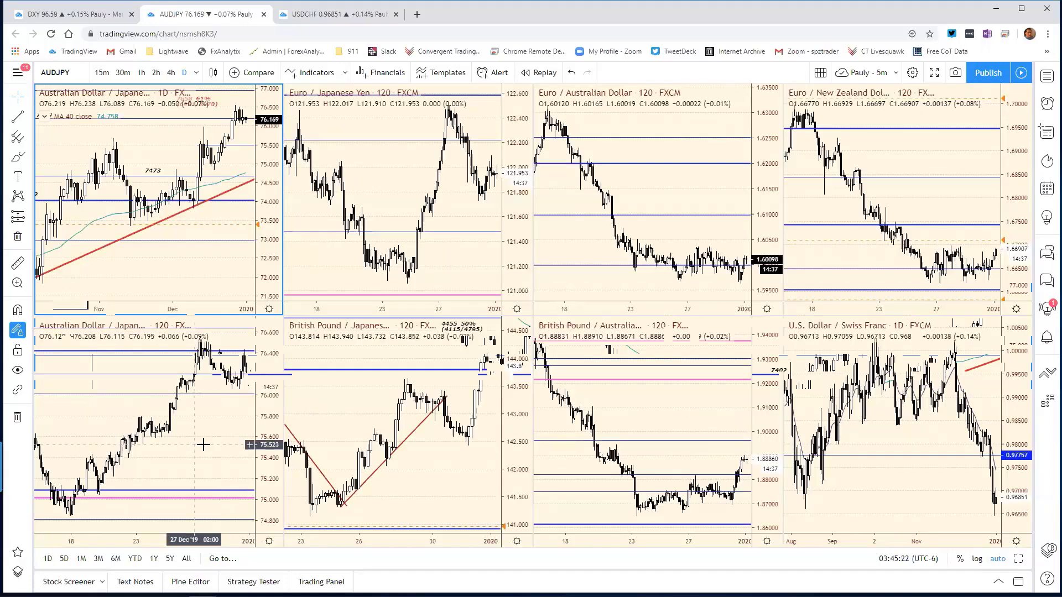
pyautogui.click(204, 507)
pyautogui.click(1012, 560)
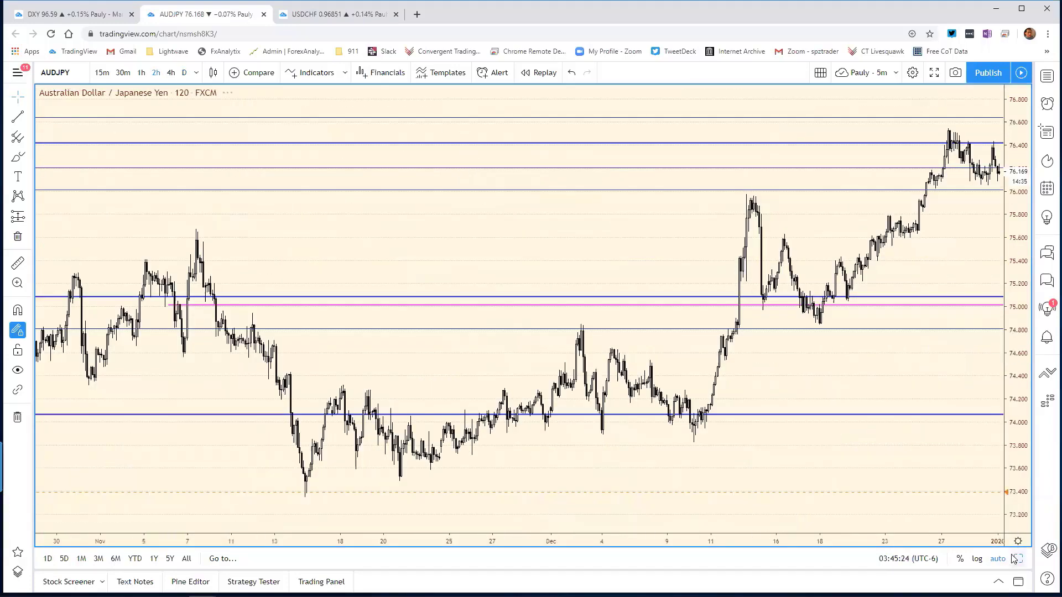
# Step: Remove the pink horizontal level and one other horizontal level from the AUDJPY chart
pyautogui.rightClick(848, 313)
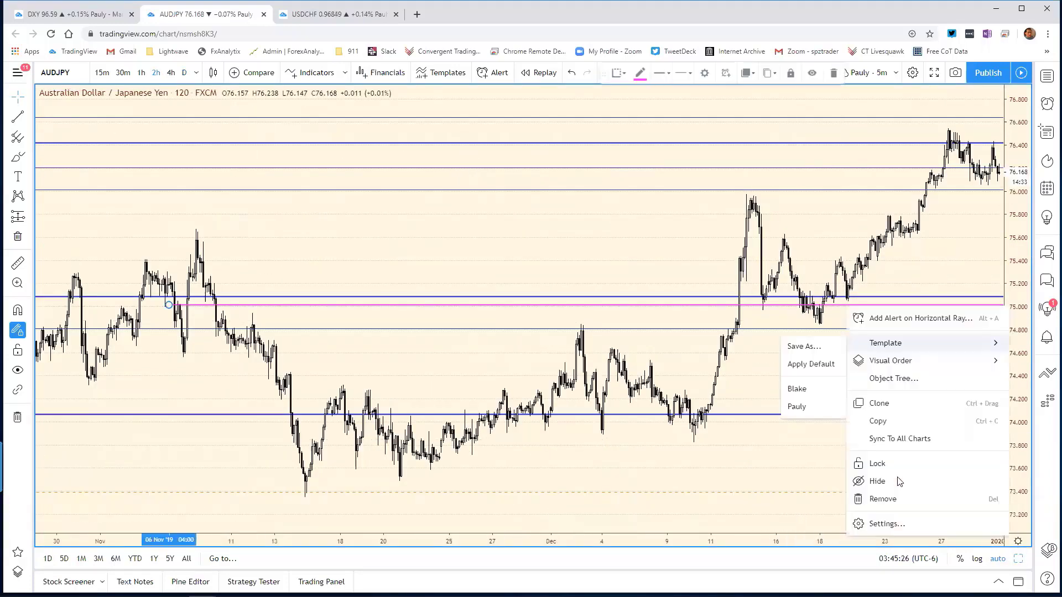
pyautogui.click(893, 503)
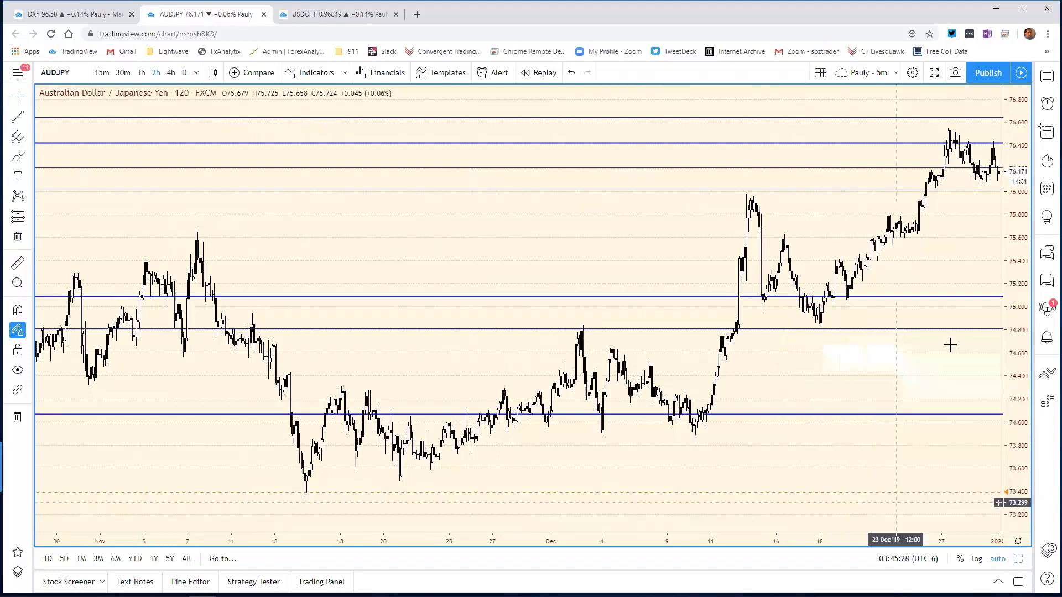
pyautogui.rightClick(929, 168)
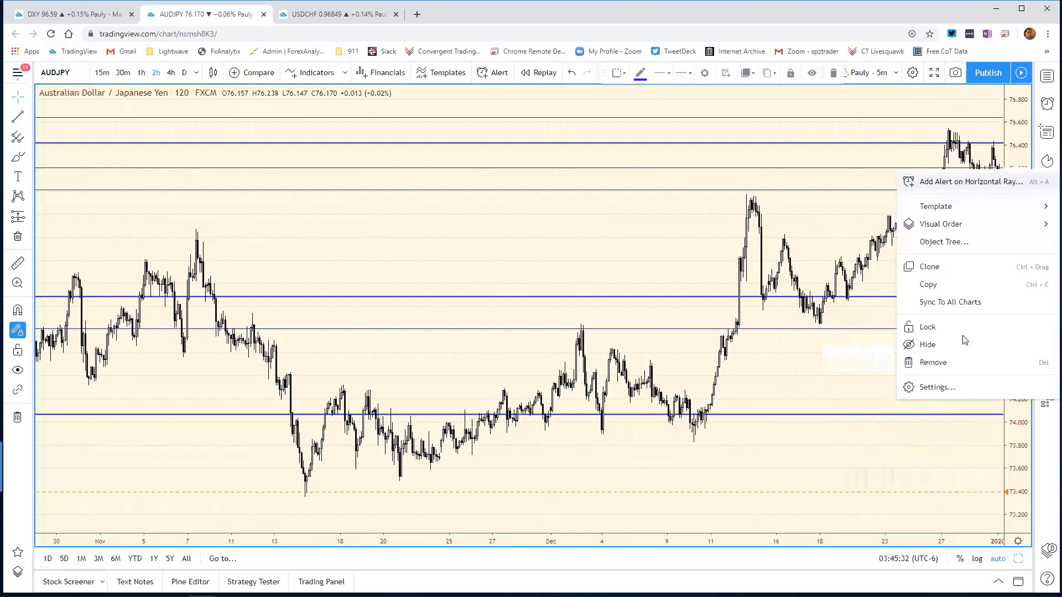
pyautogui.click(951, 363)
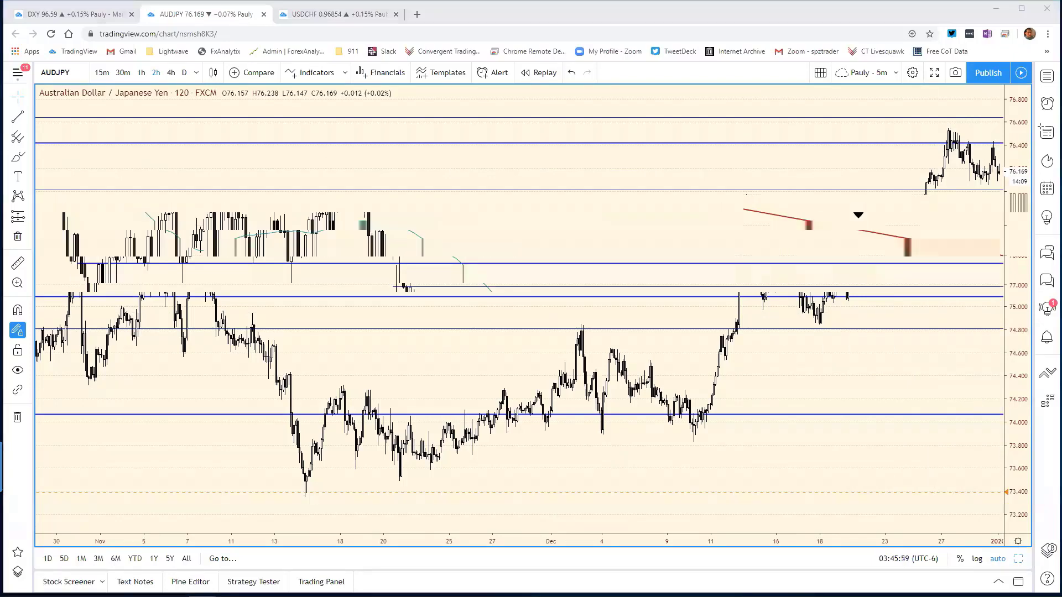
pyautogui.hotkey('alt', 'Tab')
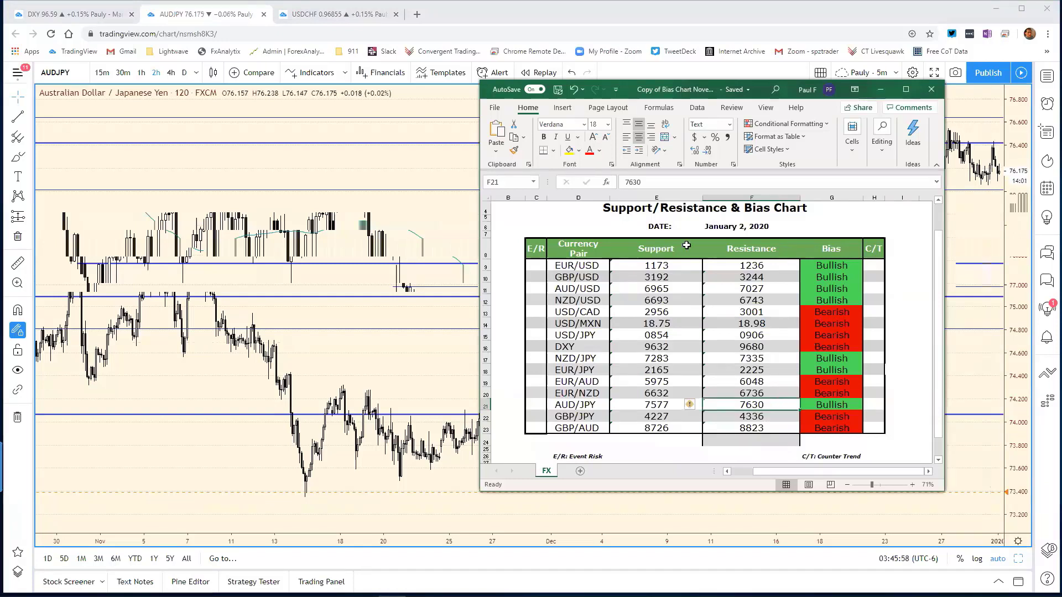
# Step: Revise the AUD/JPY resistance entry 7630 by dropping its last digit, then return to TradingView
pyautogui.click(648, 181)
pyautogui.press('BackSpace')
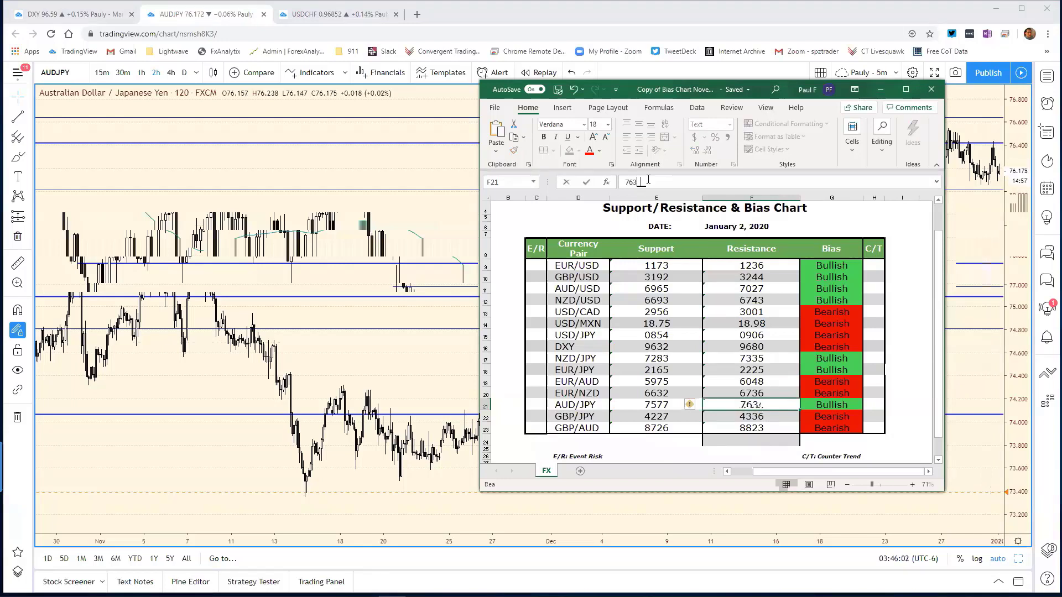
pyautogui.press('Return')
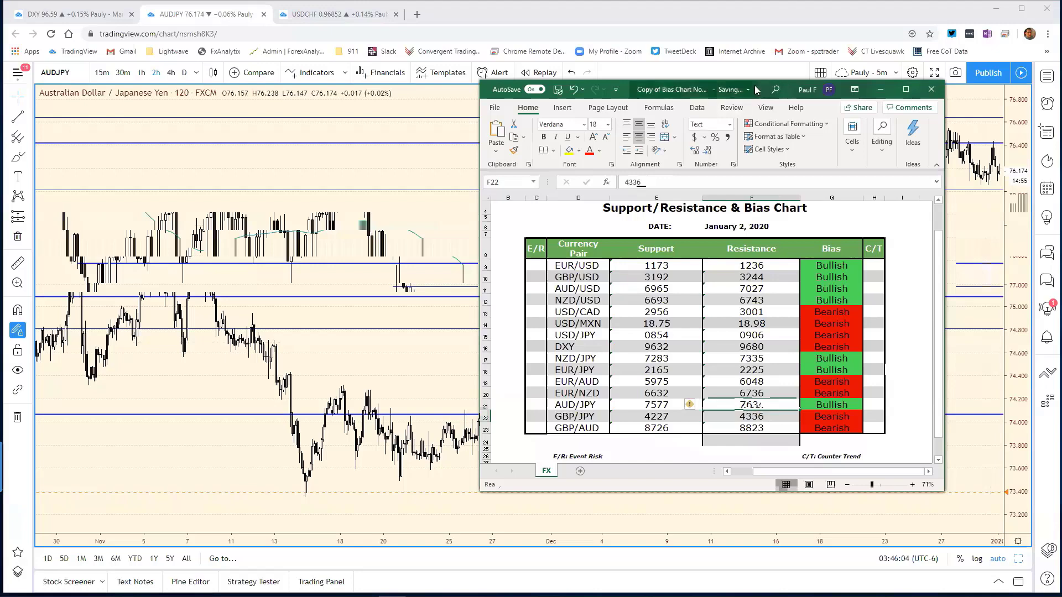
pyautogui.click(880, 89)
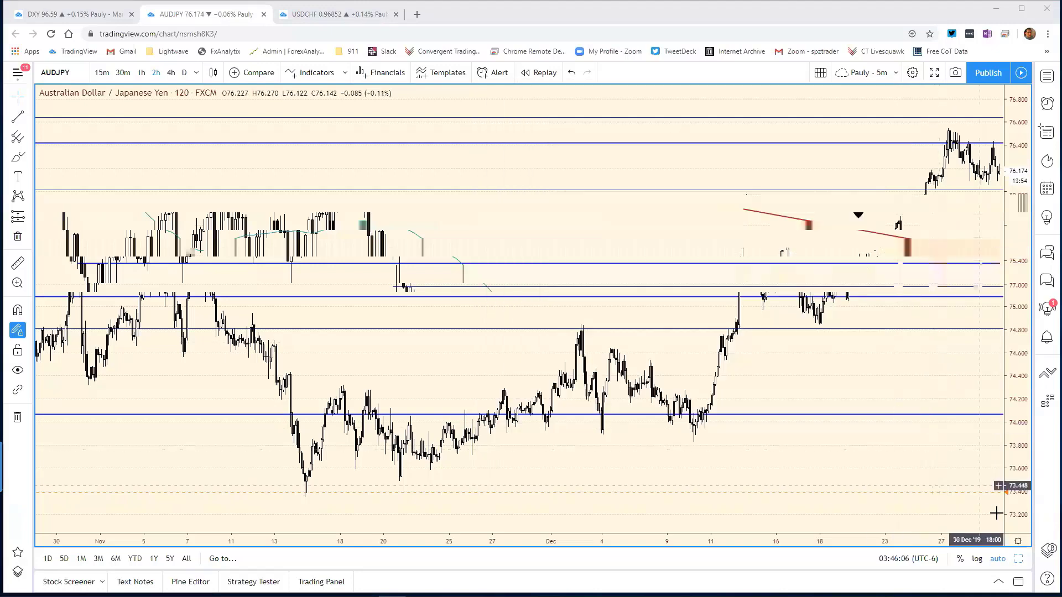
# Step: Load GBPJPY into the top-left pane and view its daily chart full-size
pyautogui.click(133, 141)
pyautogui.write('GBPJ')
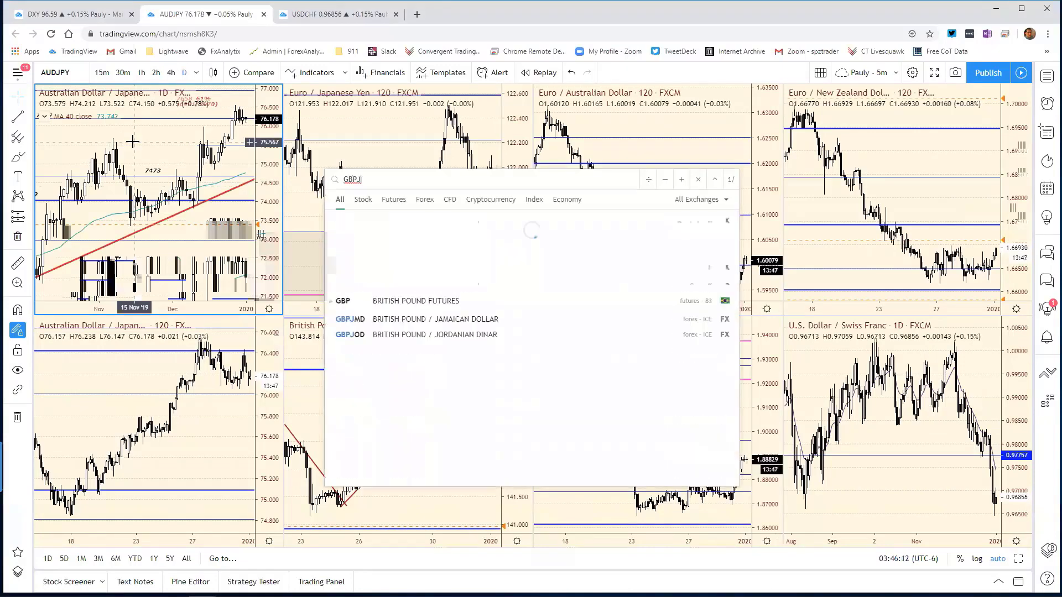
pyautogui.write('PY')
pyautogui.press('Return')
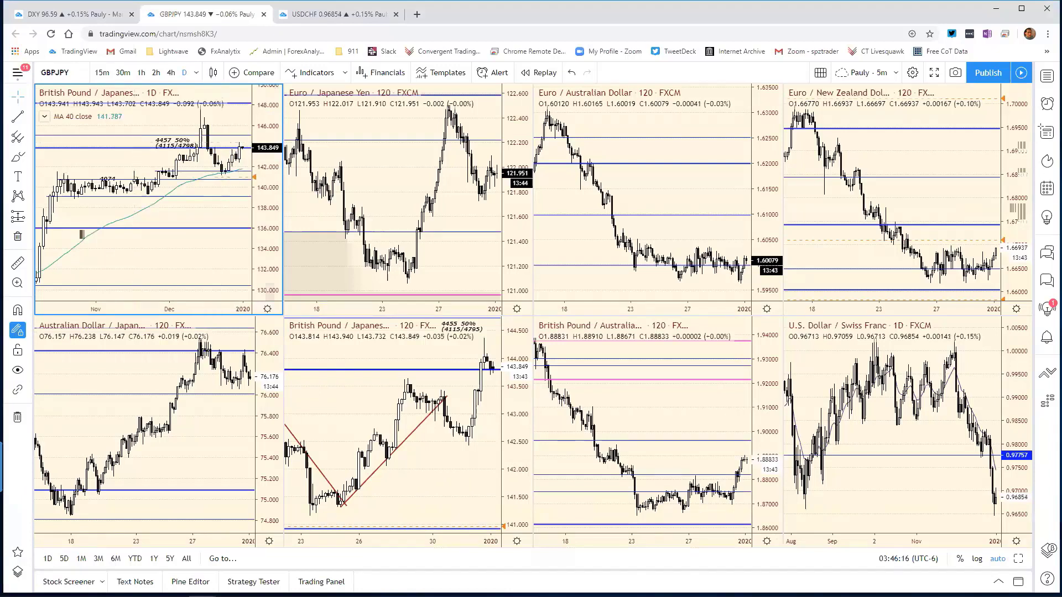
pyautogui.click(1018, 559)
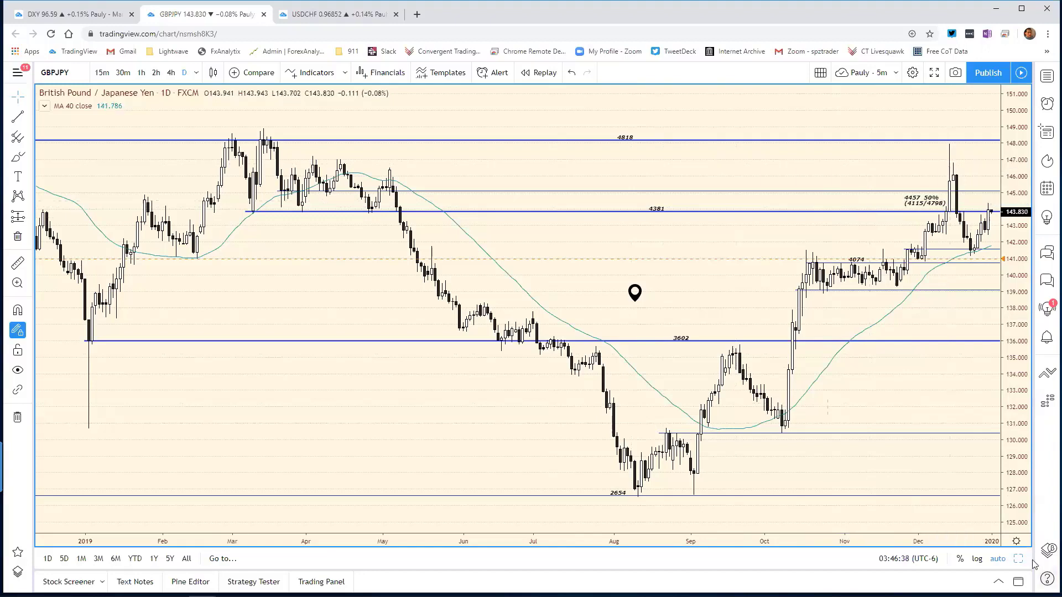
# Step: Enlarge the GBPJPY 2-hour chart, switch it to 5-minute candles, and widen the time span
pyautogui.hotkey('alt', 'Return')
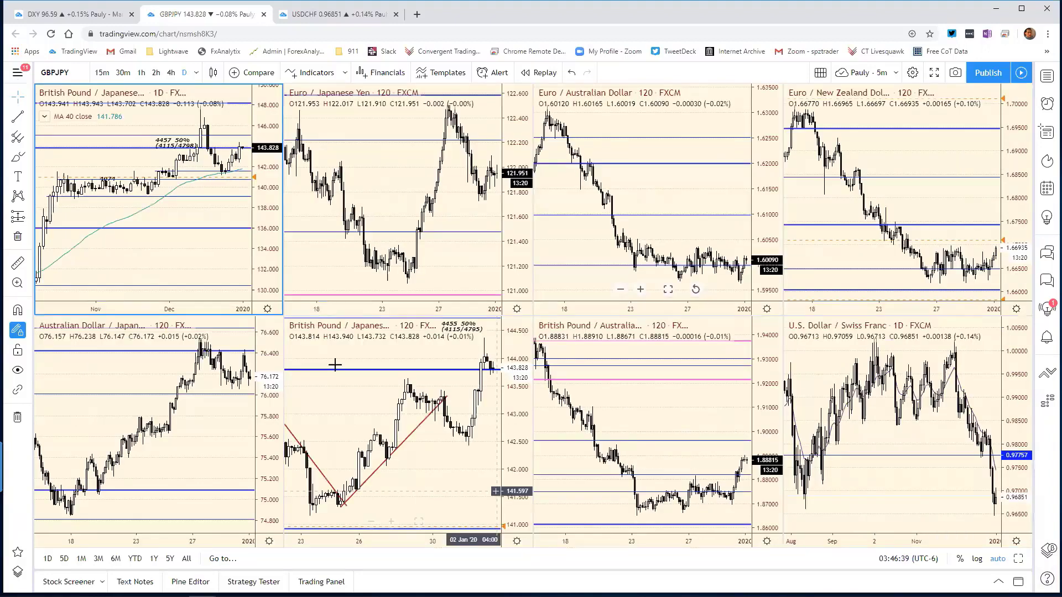
pyautogui.click(359, 398)
pyautogui.hotkey('alt', 'Return')
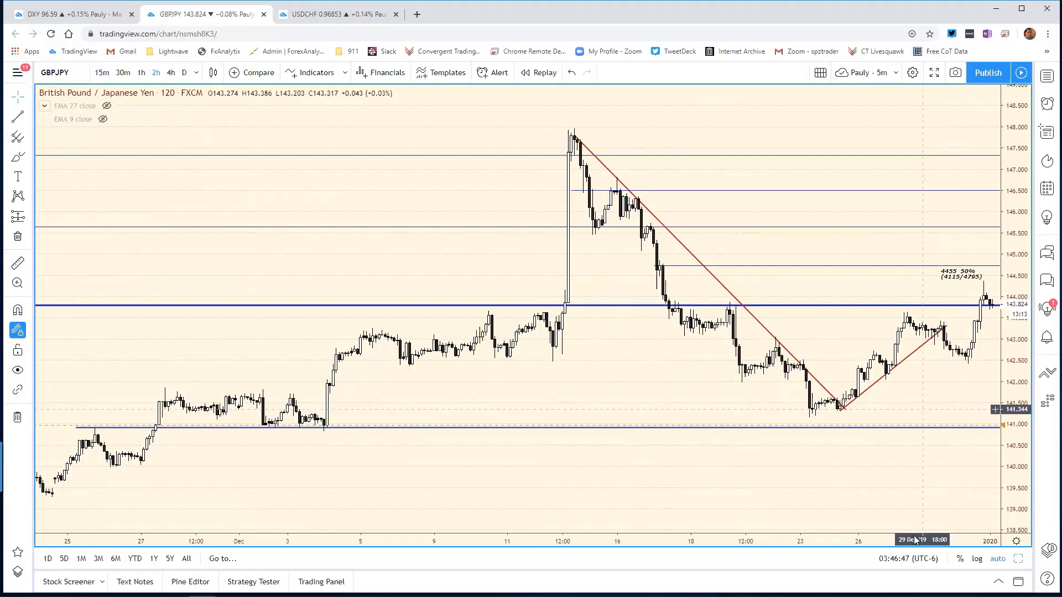
pyautogui.scroll(3, 841, 516)
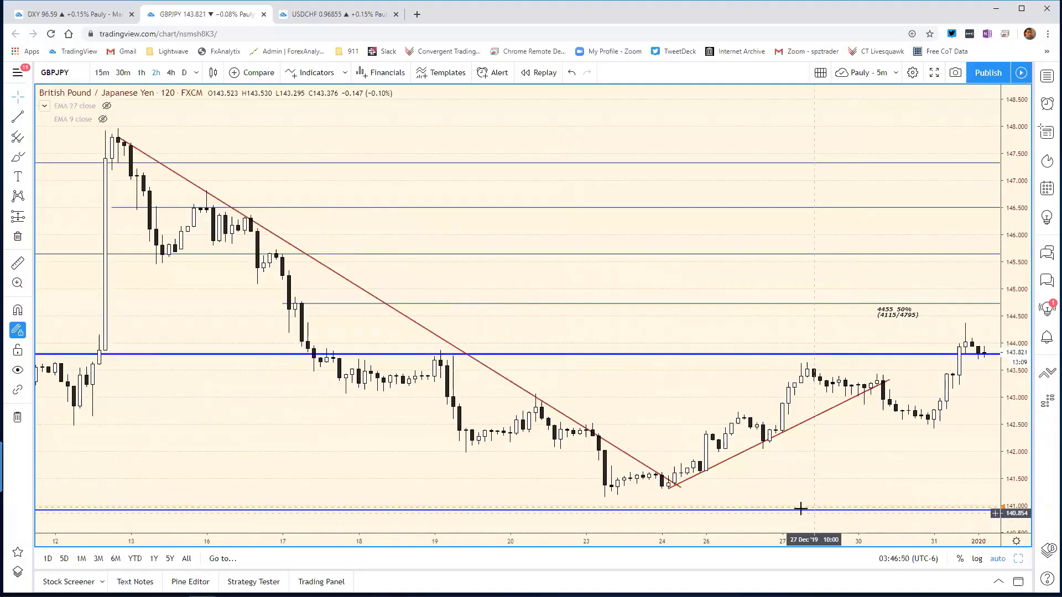
pyautogui.scroll(5, 737, 486)
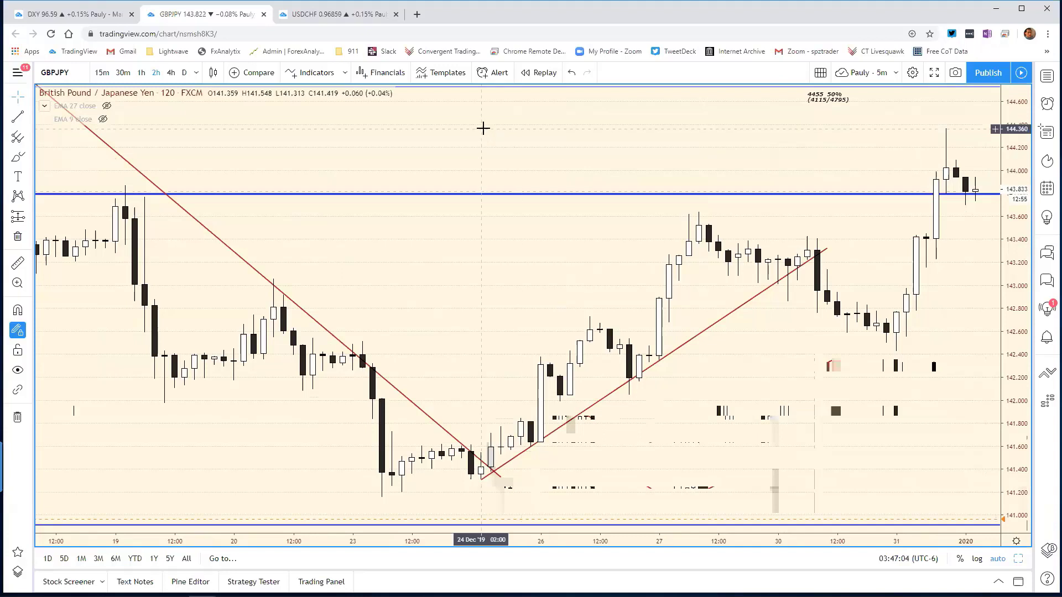
pyautogui.write('5')
pyautogui.press('Return')
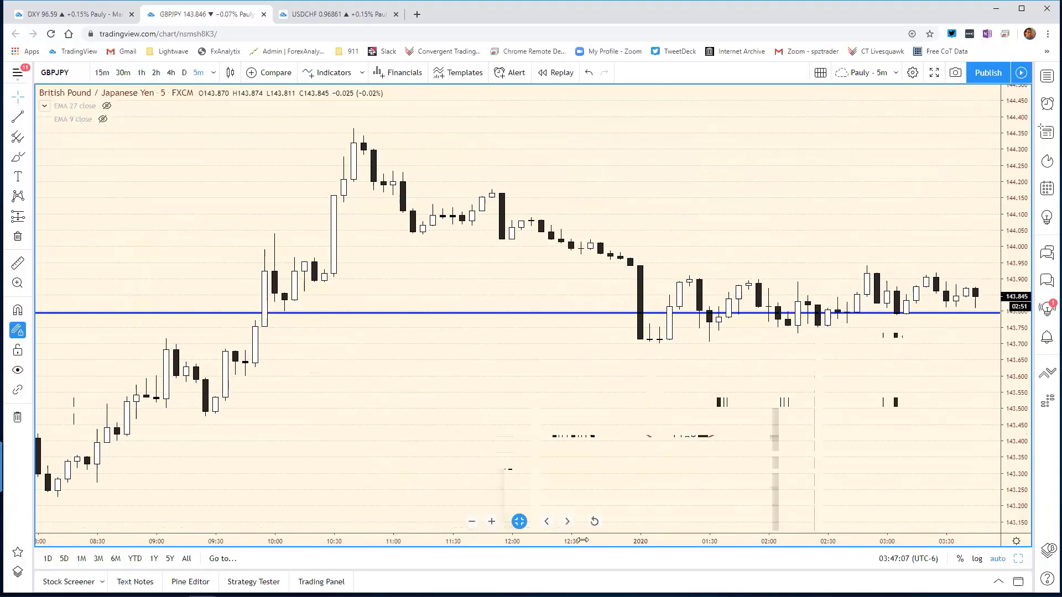
pyautogui.moveTo(540, 539); pyautogui.dragTo(637, 533)
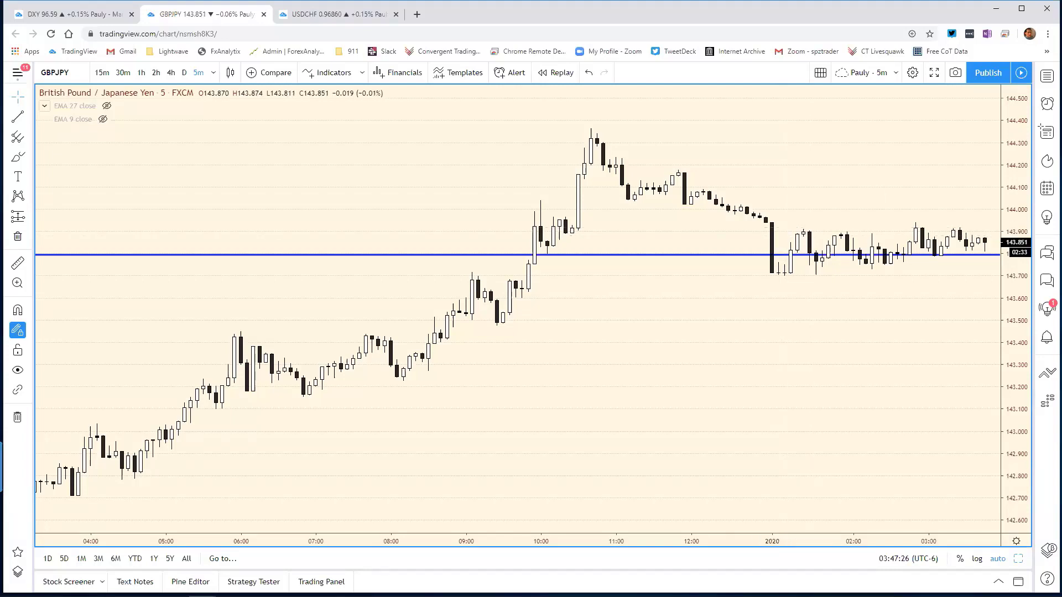
pyautogui.hotkey('alt', 'Tab')
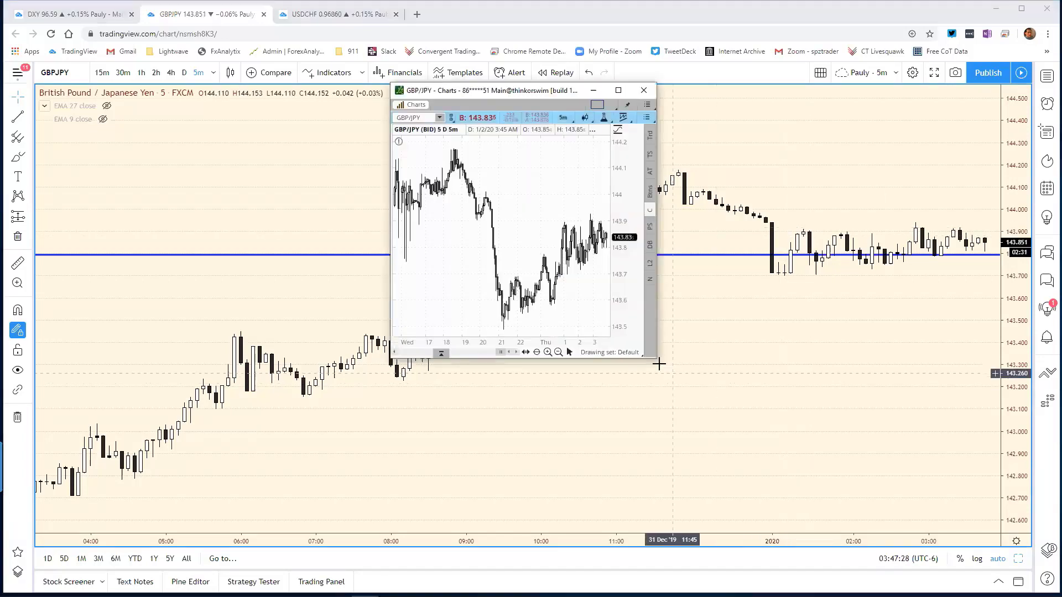
# Step: Enlarge the thinkorswim GBP/JPY window to show more days, then move it behind TradingView
pyautogui.moveTo(652, 360); pyautogui.dragTo(784, 454)
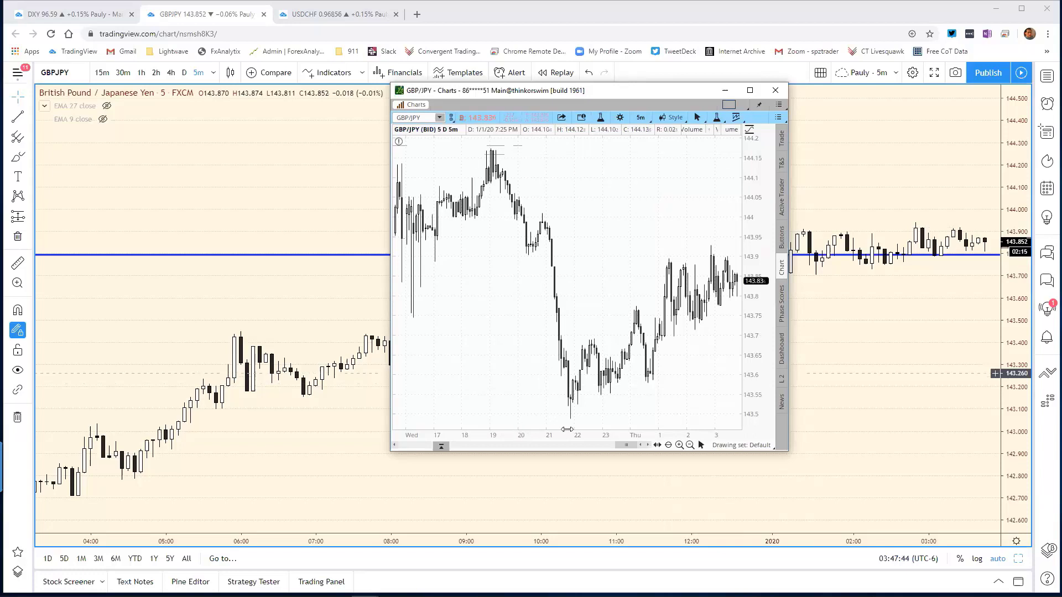
pyautogui.moveTo(576, 428); pyautogui.dragTo(562, 431)
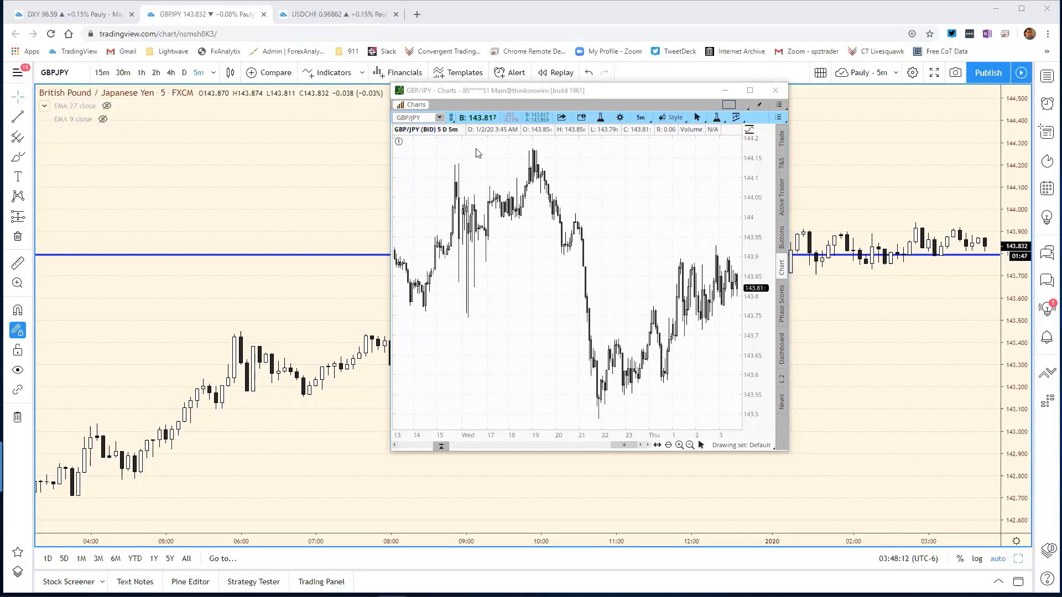
pyautogui.moveTo(686, 91); pyautogui.dragTo(872, 92)
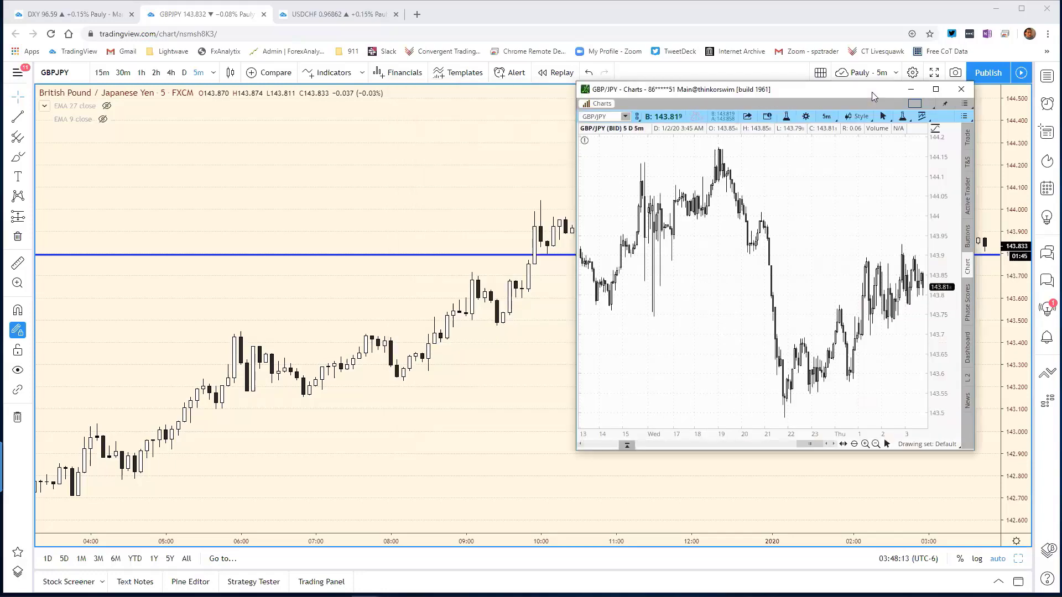
pyautogui.hotkey('alt', 'Tab')
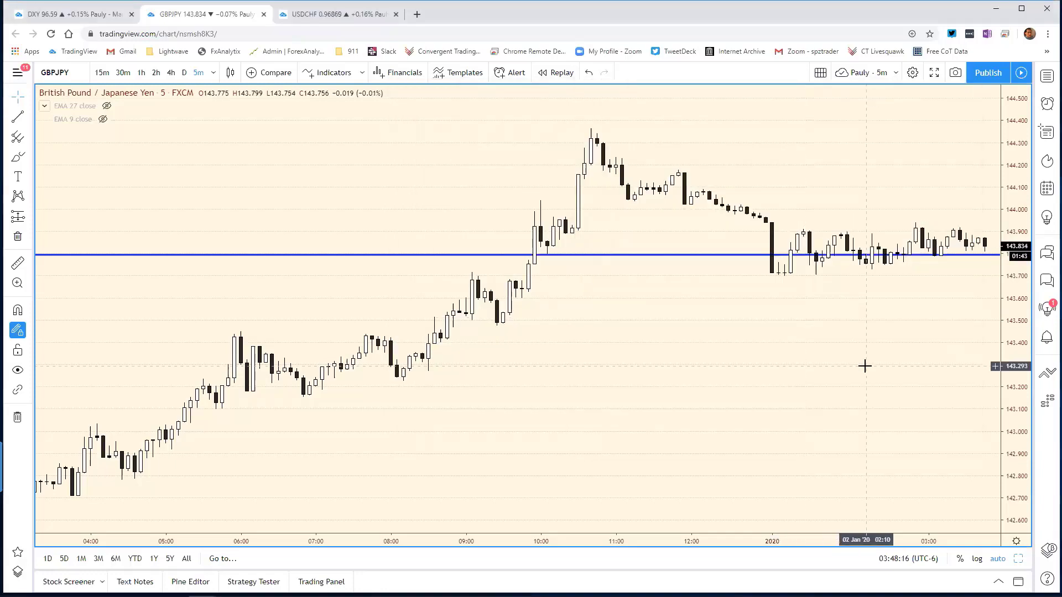
# Step: Switch the GBPJPY chart to 120-minute candles
pyautogui.write('12')
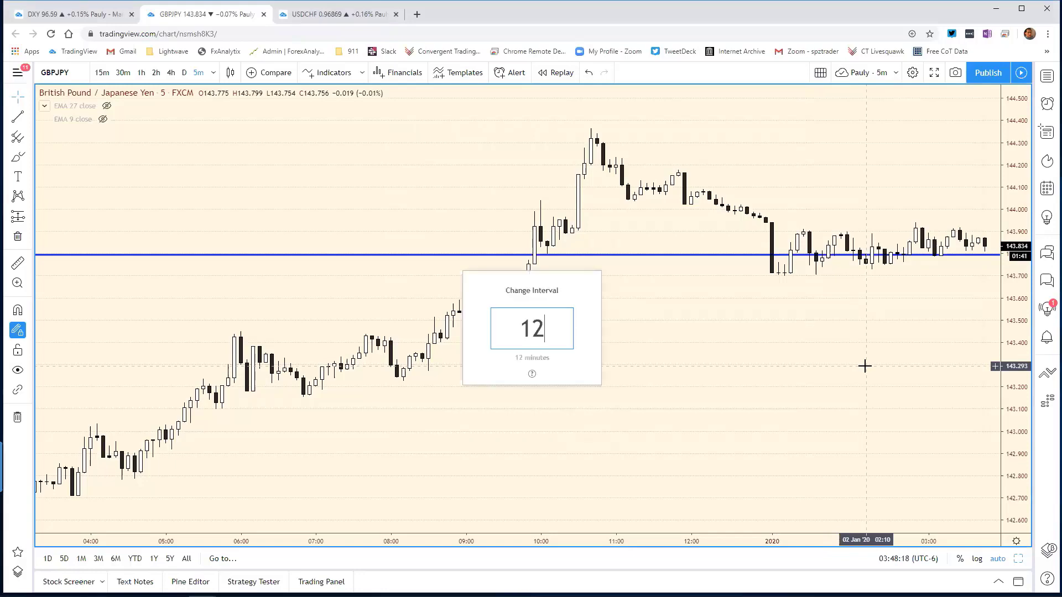
pyautogui.write('0')
pyautogui.press('Return')
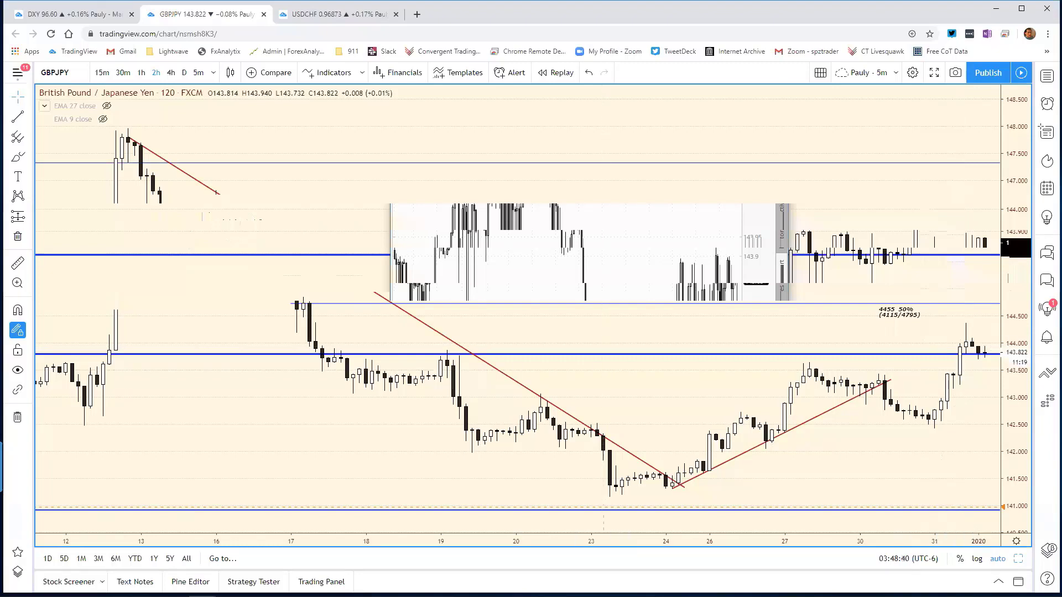
# Step: Enter 4349 as GBP/JPY support in cell E22 and move the spreadsheet off to the left
pyautogui.click(498, 446)
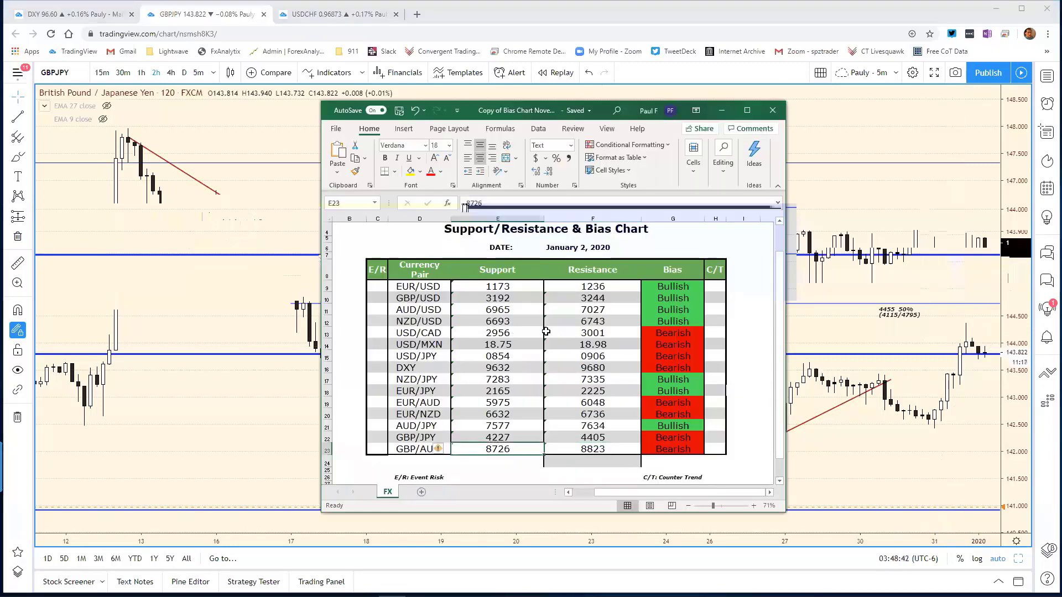
pyautogui.click(524, 438)
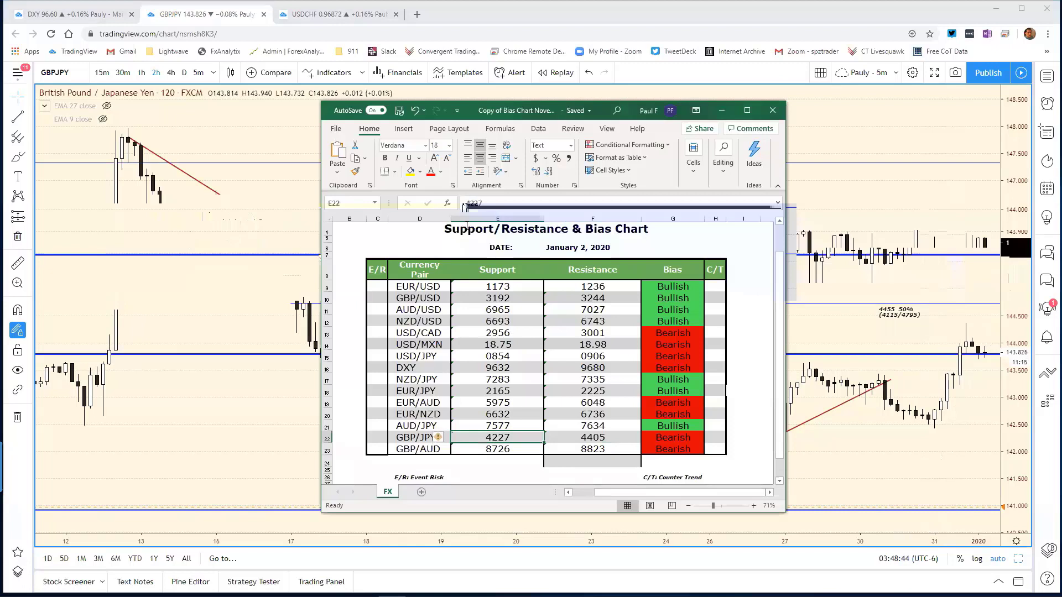
pyautogui.write('434')
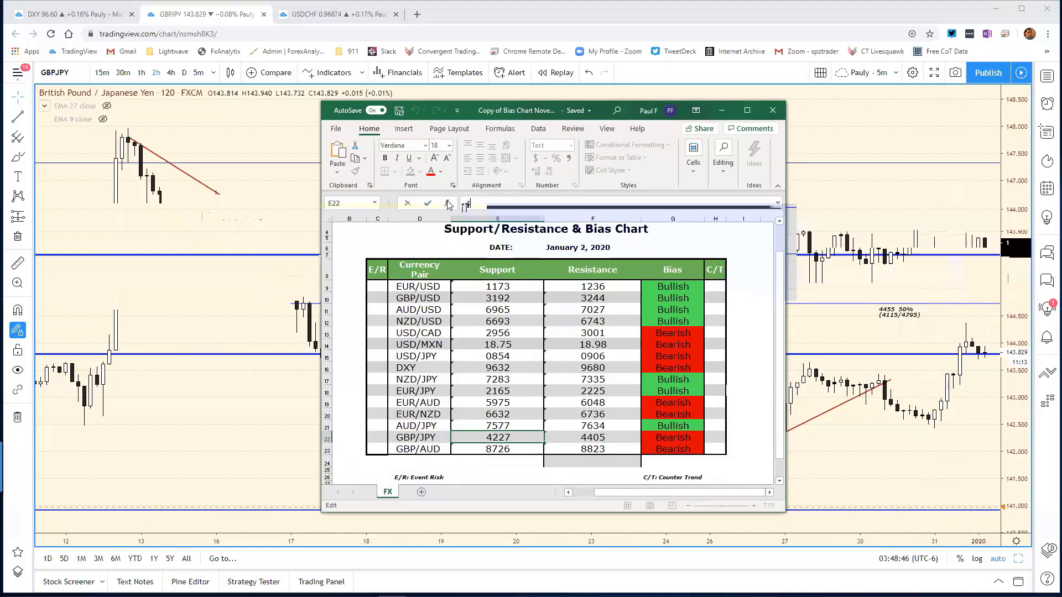
pyautogui.write('9')
pyautogui.press('Return')
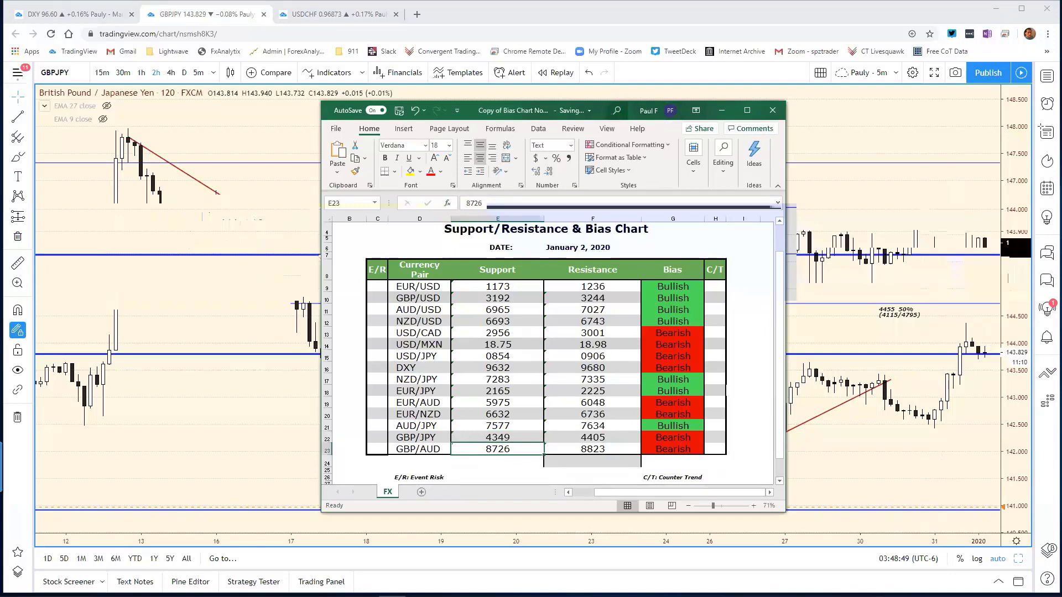
pyautogui.moveTo(608, 111); pyautogui.dragTo(8, 103)
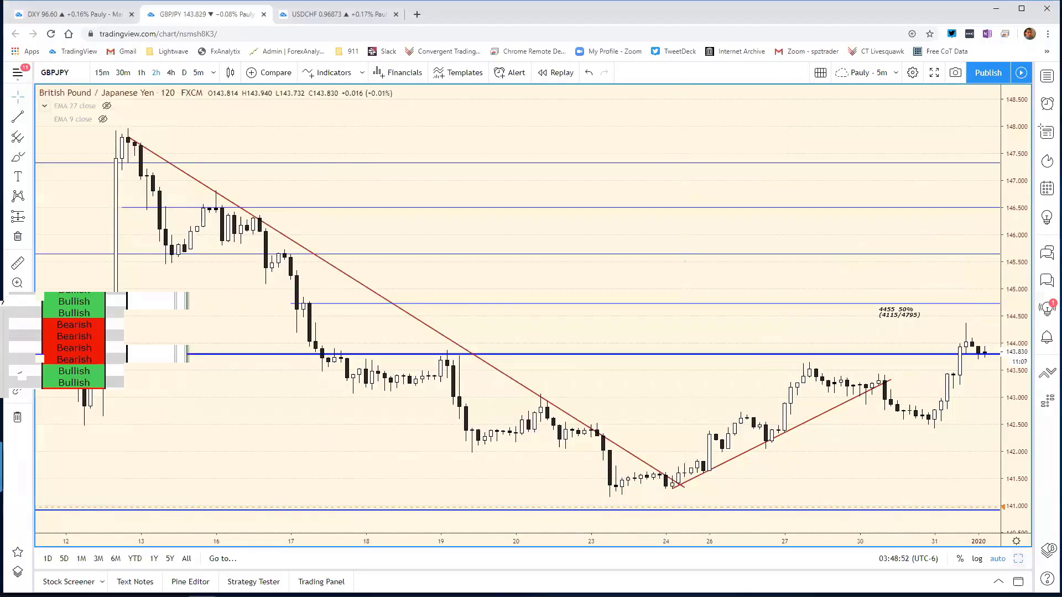
# Step: Load GBPAUD into the top-left pane of the eight-chart layout, then maximize the GBP/AUD 120-minute chart
pyautogui.hotkey('alt', 'Return')
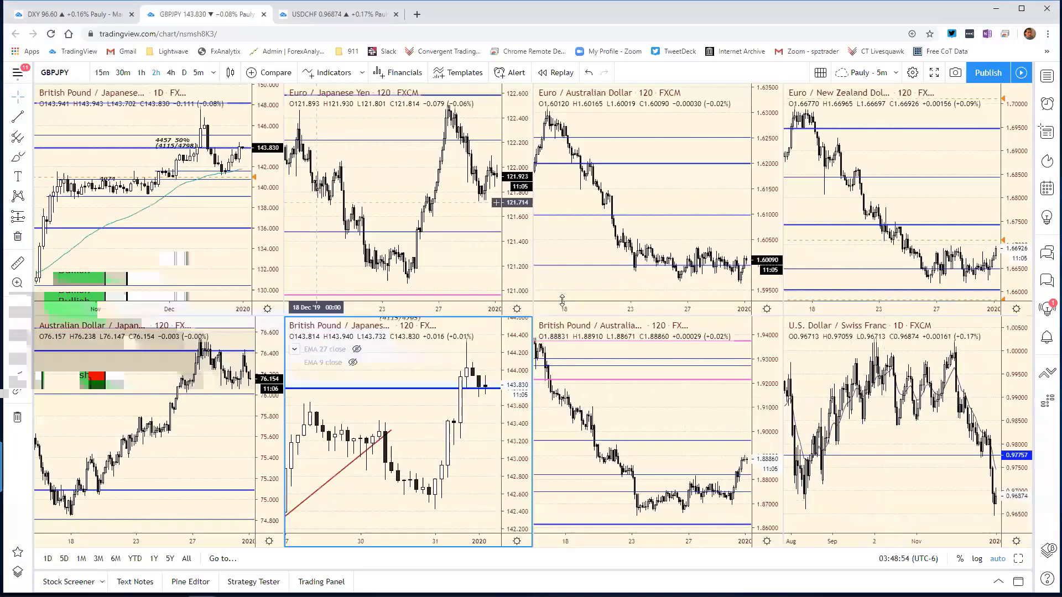
pyautogui.click(75, 118)
pyautogui.write('GFB')
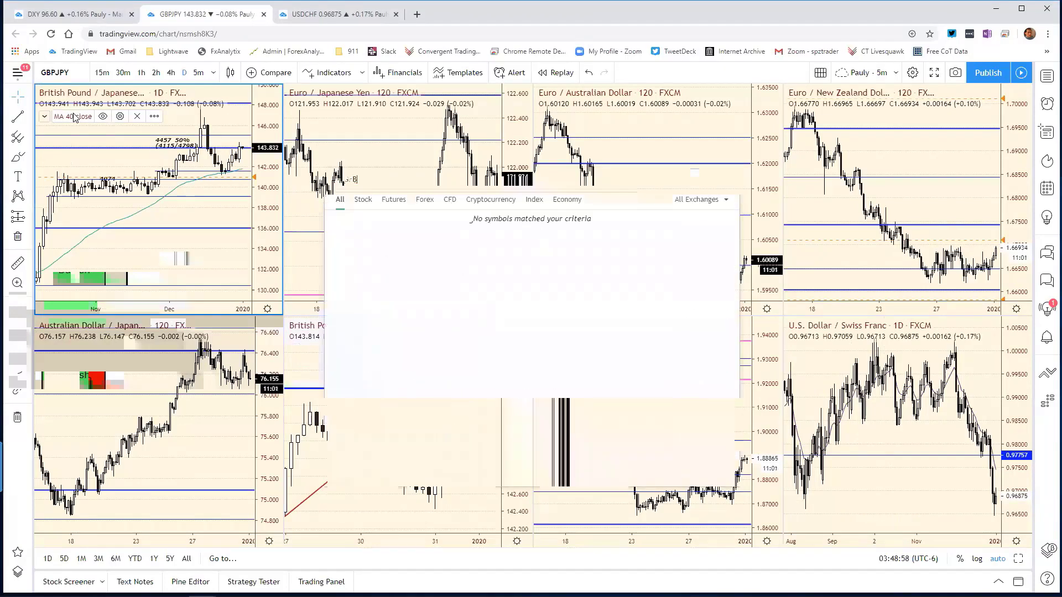
pyautogui.press('BackSpace')
pyautogui.press('BackSpace')
pyautogui.write('BPJ')
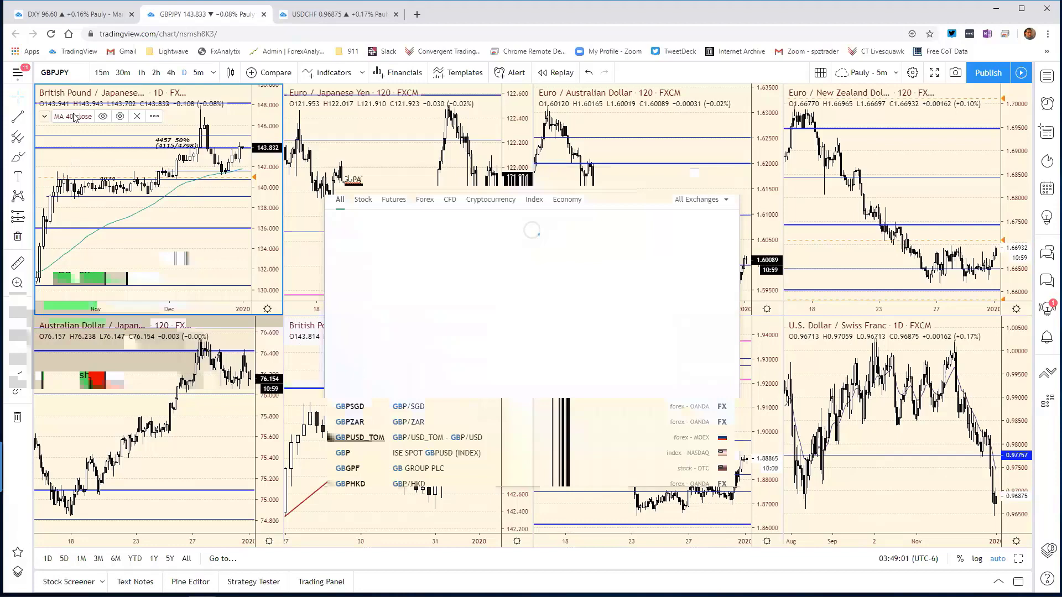
pyautogui.write('UD')
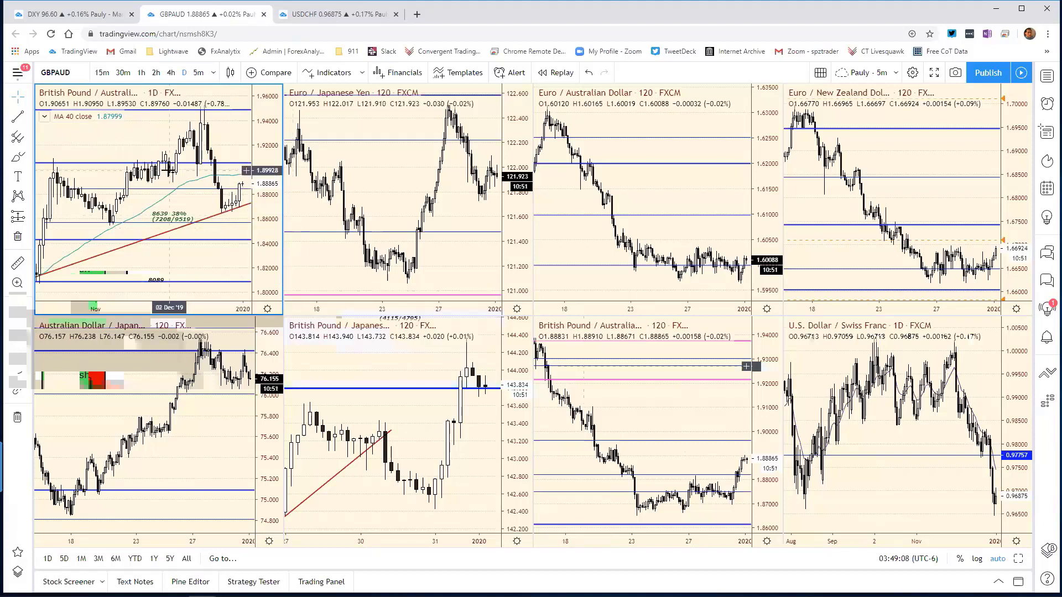
pyautogui.click(688, 403)
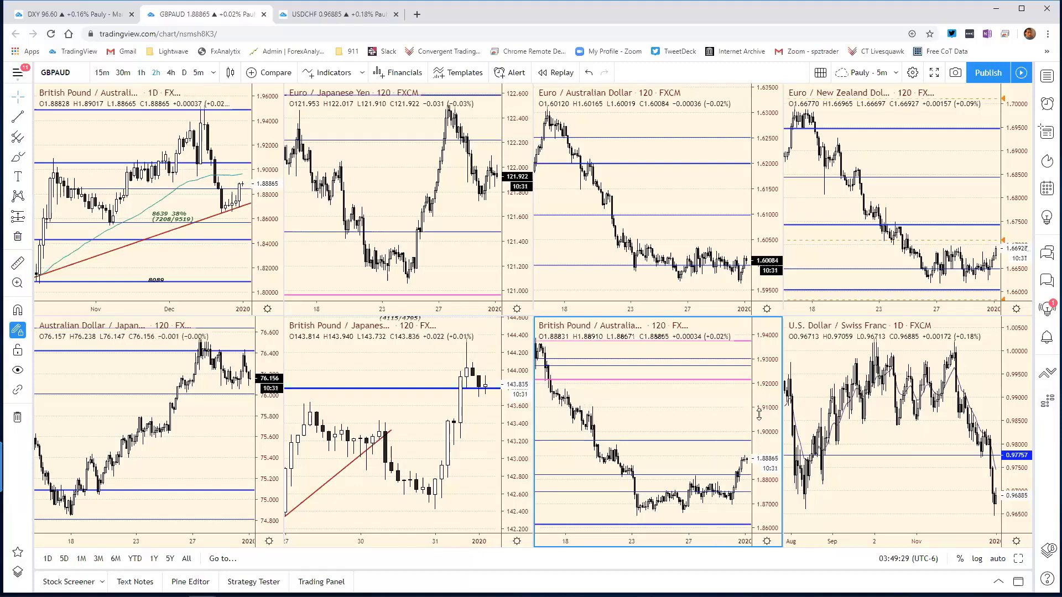
pyautogui.hotkey('alt', 'Return')
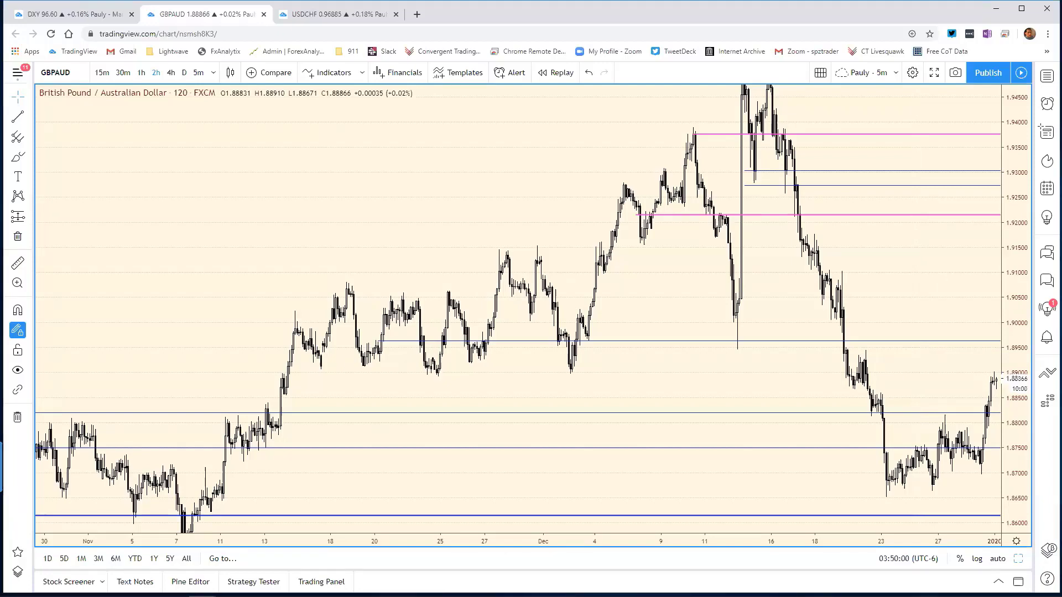
# Step: Change the GBP/AUD resistance in spreadsheet cell F23 from 8823 to 8935
pyautogui.hotkey('alt', 'Tab')
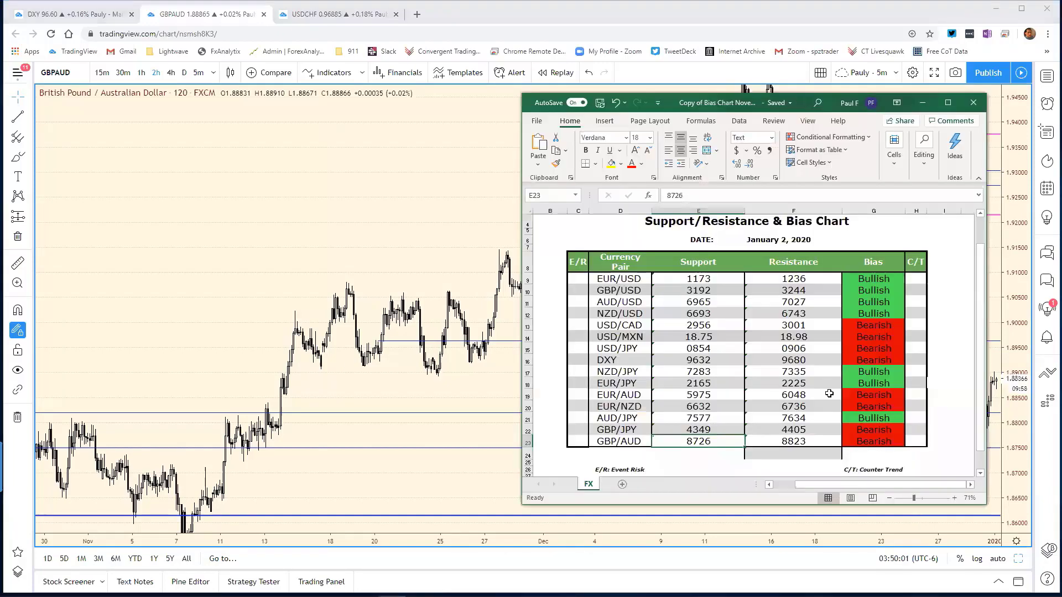
pyautogui.click(805, 440)
pyautogui.moveTo(686, 195); pyautogui.dragTo(644, 192)
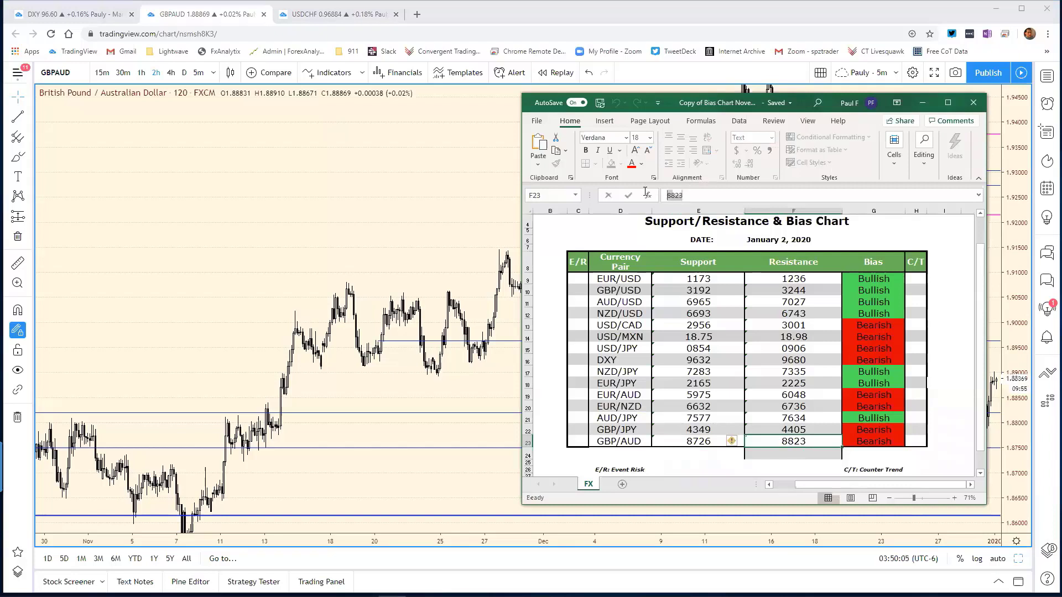
pyautogui.write('8')
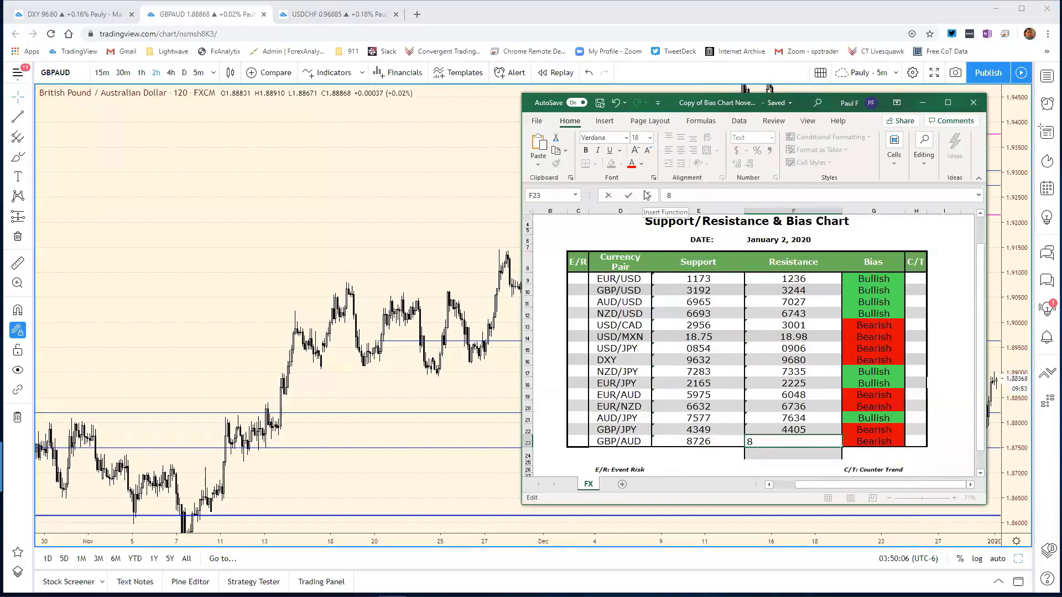
pyautogui.write('935')
pyautogui.press('Return')
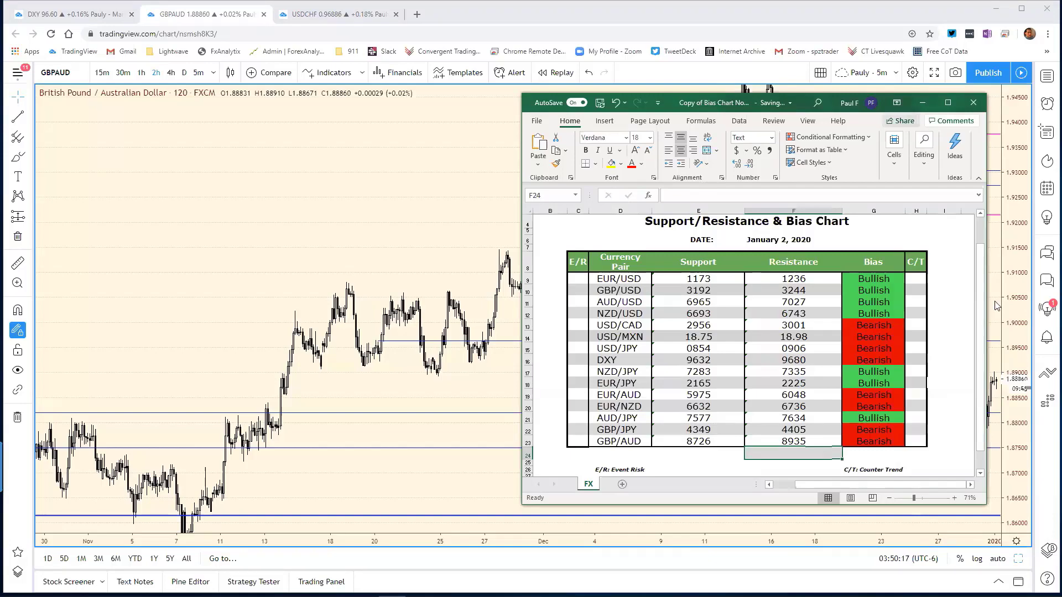
# Step: Move the spreadsheet aside and bring the full GBPAUD 120-minute chart back into view
pyautogui.moveTo(804, 102); pyautogui.dragTo(545, 103)
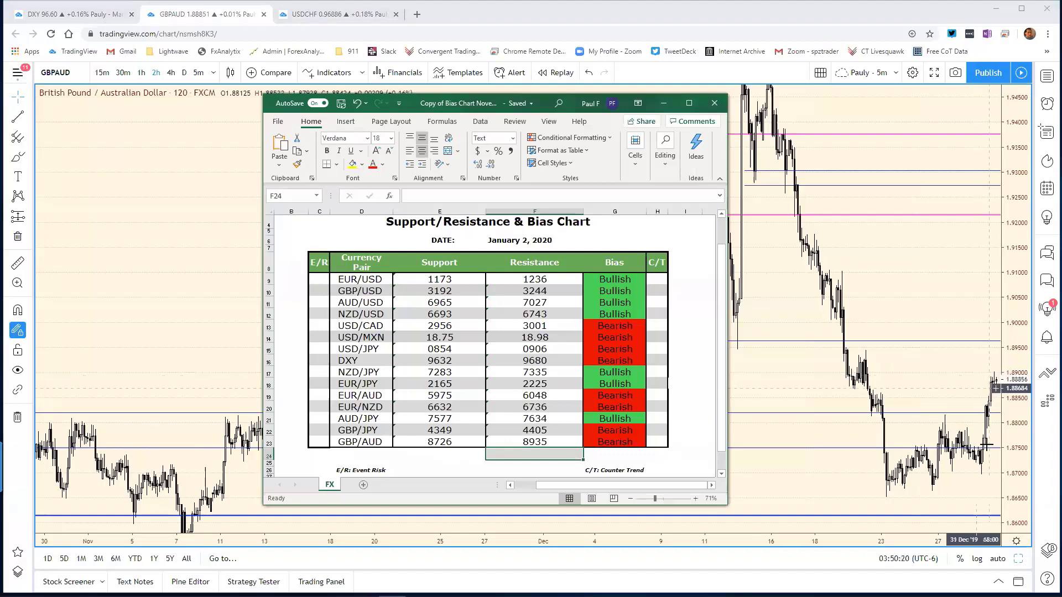
pyautogui.click(981, 474)
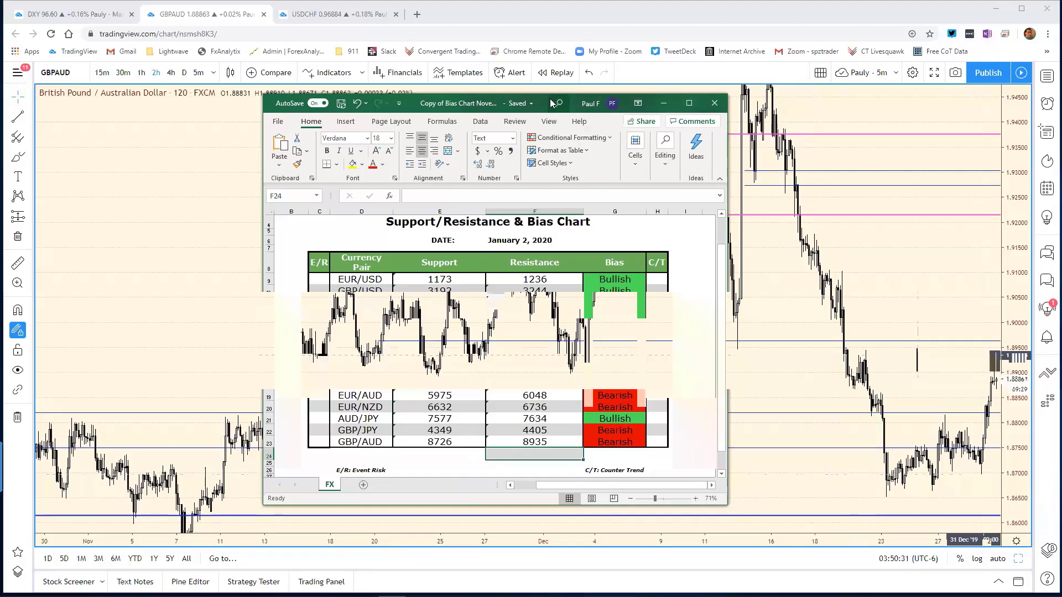
pyautogui.click(763, 294)
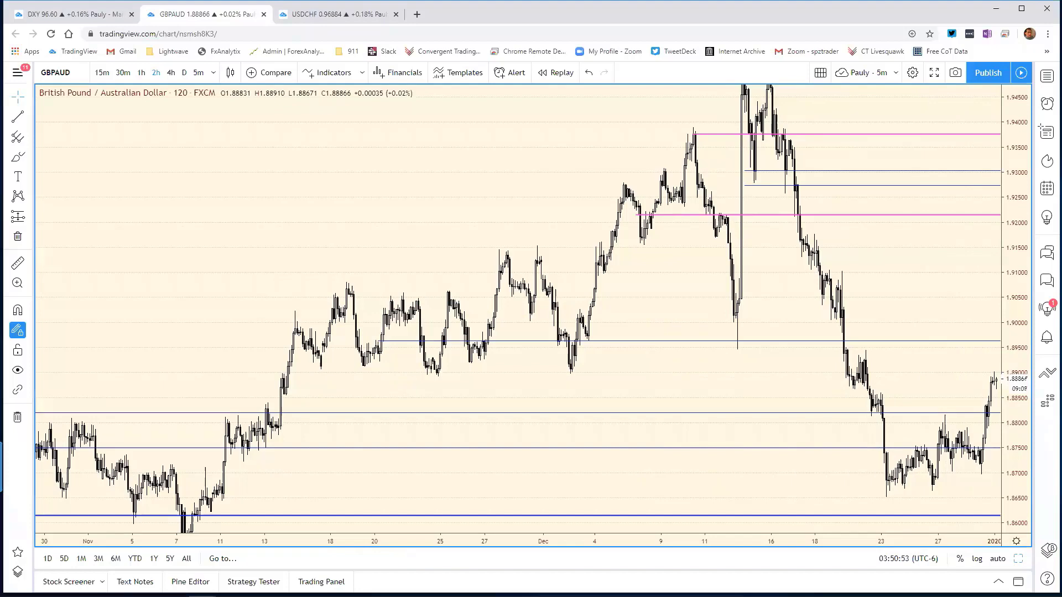
# Step: Enter 8847 as the GBP/AUD support value in cell E23 of the bias chart
pyautogui.hotkey('alt', 'Tab')
pyautogui.hotkey('alt', 'Tab')
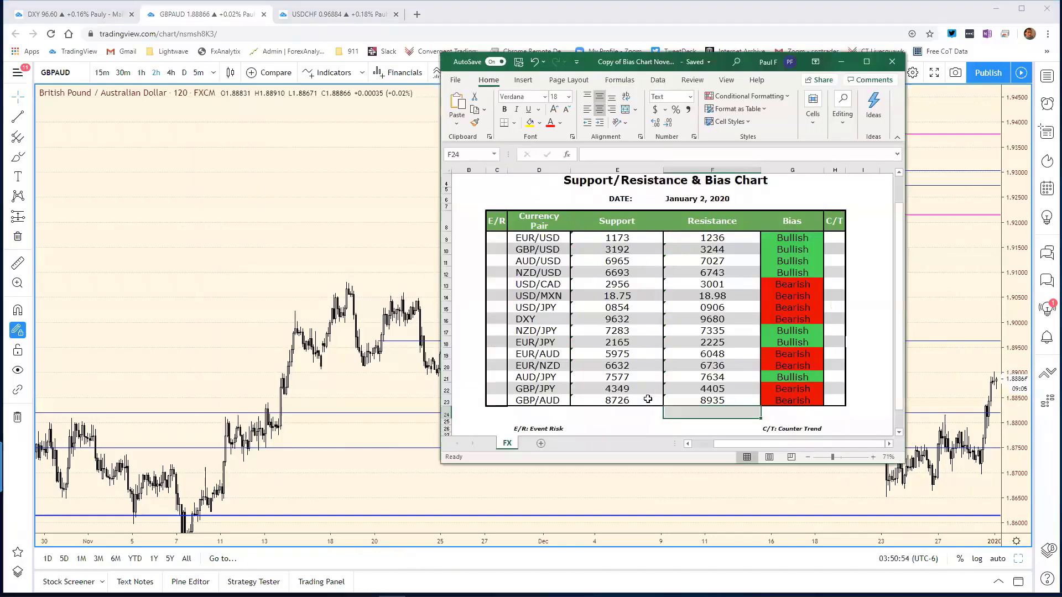
pyautogui.click(647, 400)
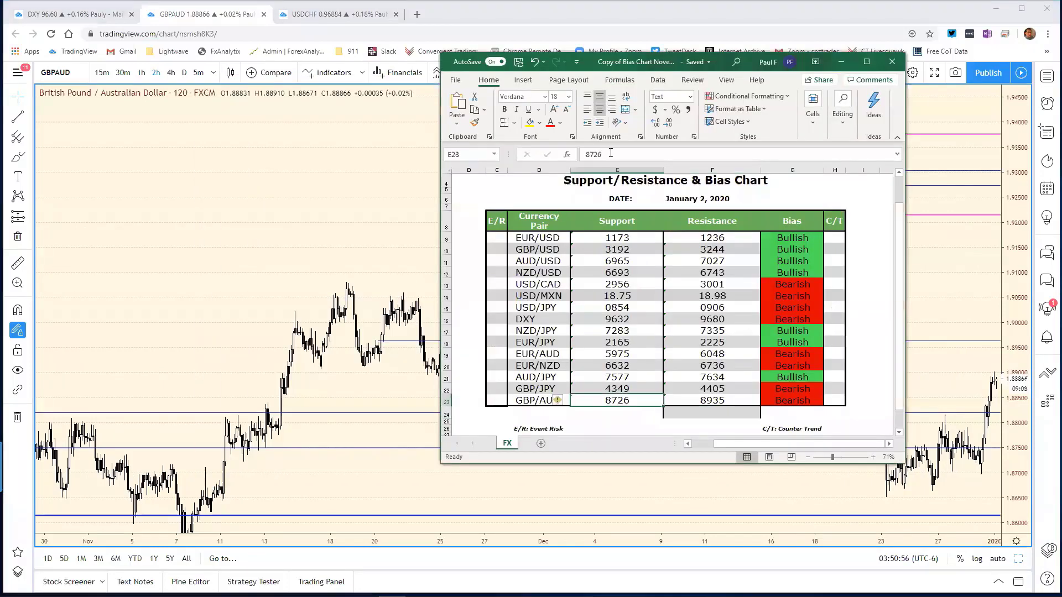
pyautogui.write('884')
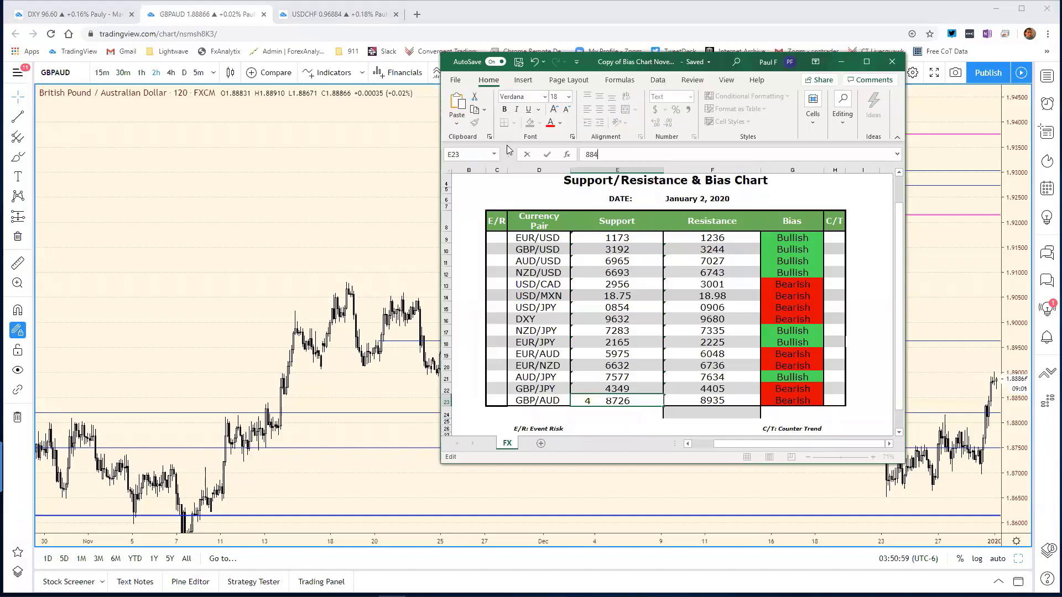
pyautogui.write('7')
pyautogui.press('Return')
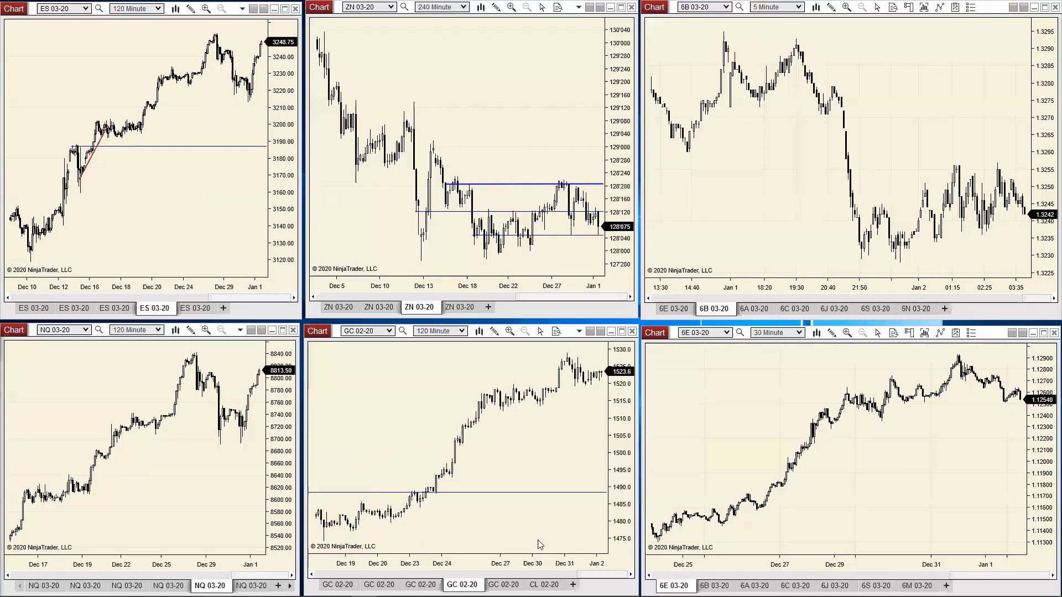
# Step: Review the GC 02-20 daily Fibonacci levels from September through December, then switch to the 30-minute gold chart
pyautogui.click(501, 585)
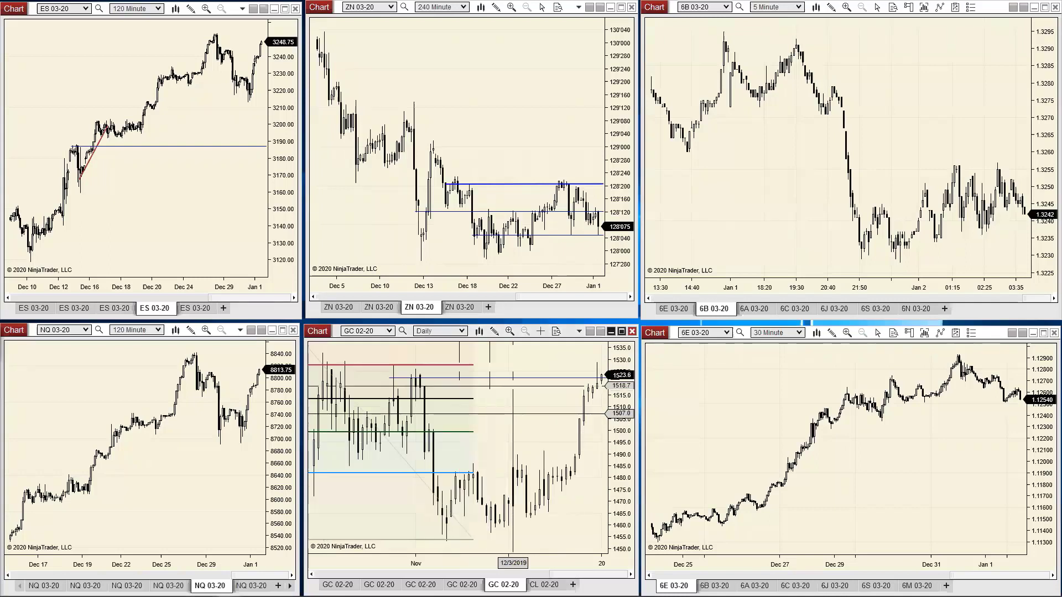
pyautogui.moveTo(496, 564); pyautogui.dragTo(508, 565)
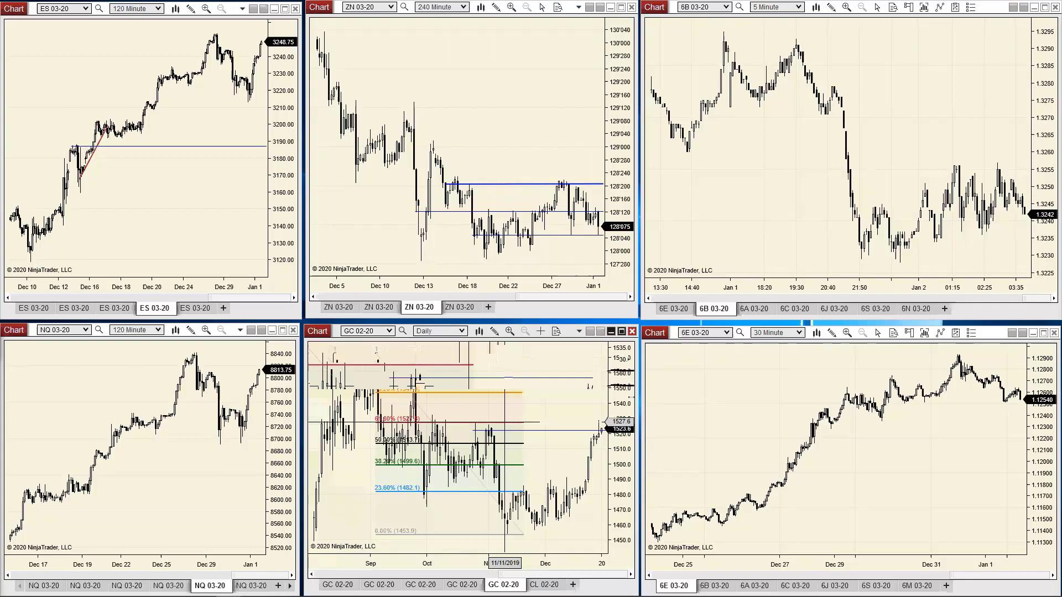
pyautogui.scroll(2, 451, 549)
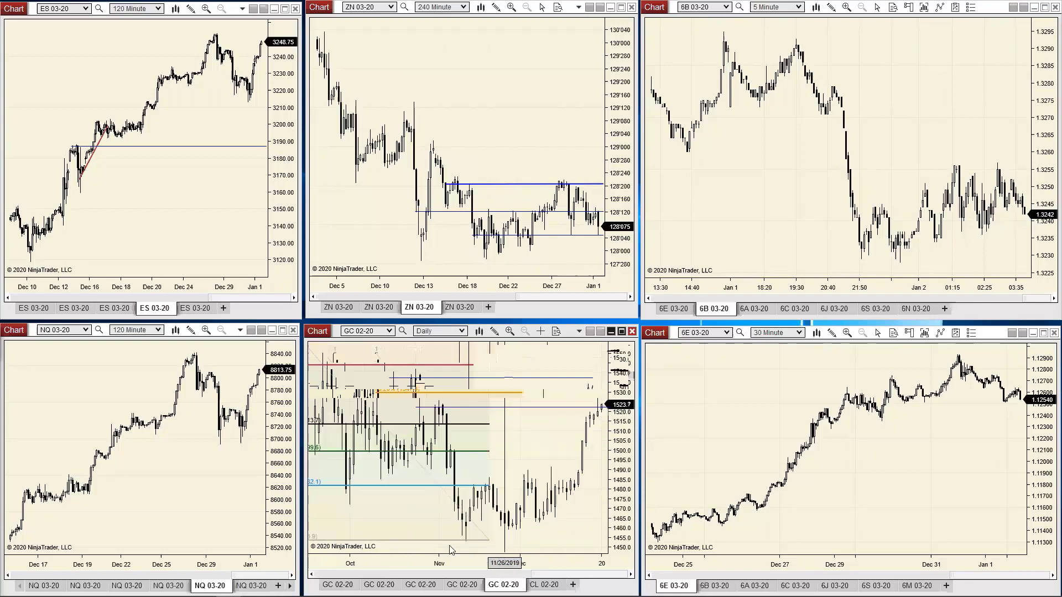
pyautogui.scroll(3, 450, 549)
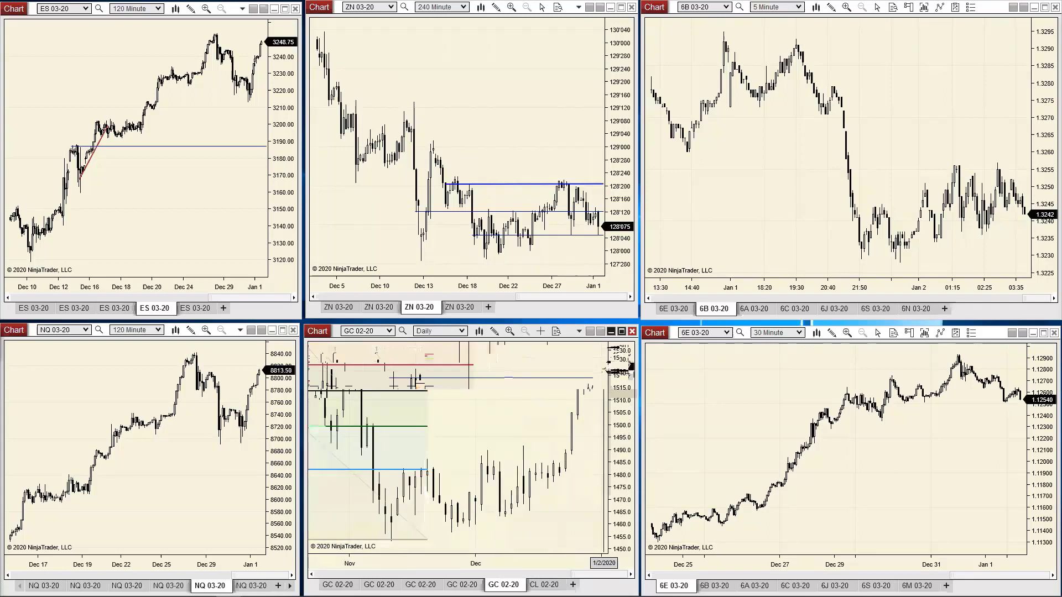
pyautogui.scroll(-3, 520, 563)
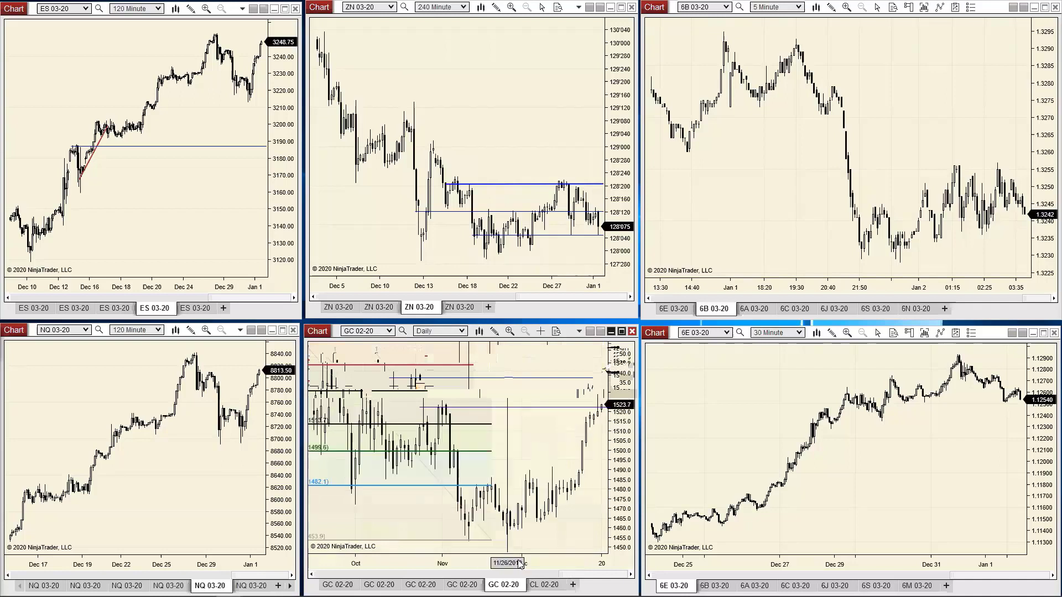
pyautogui.scroll(-2, 520, 563)
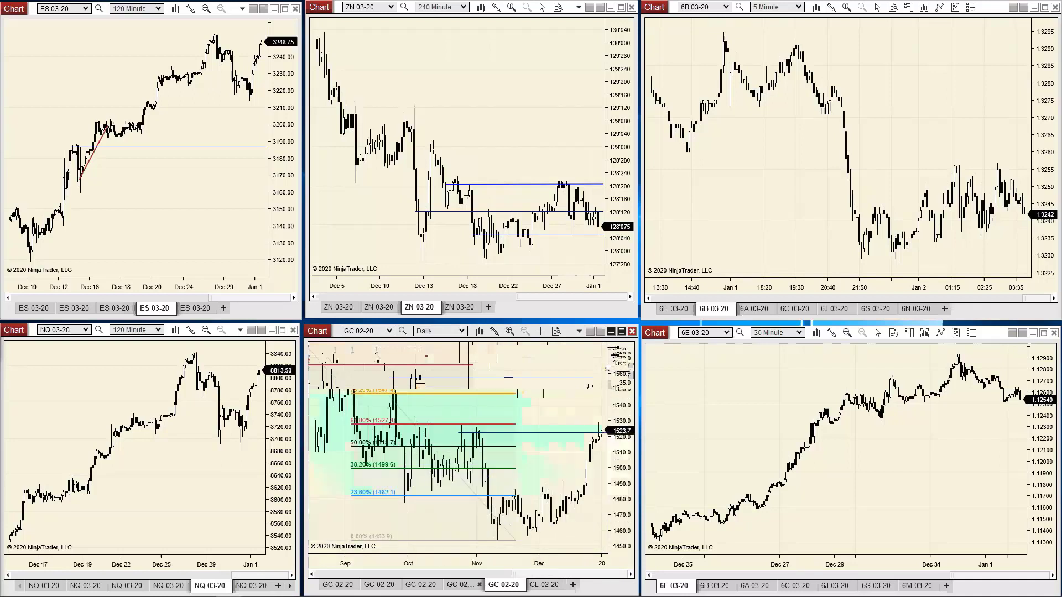
pyautogui.click(459, 584)
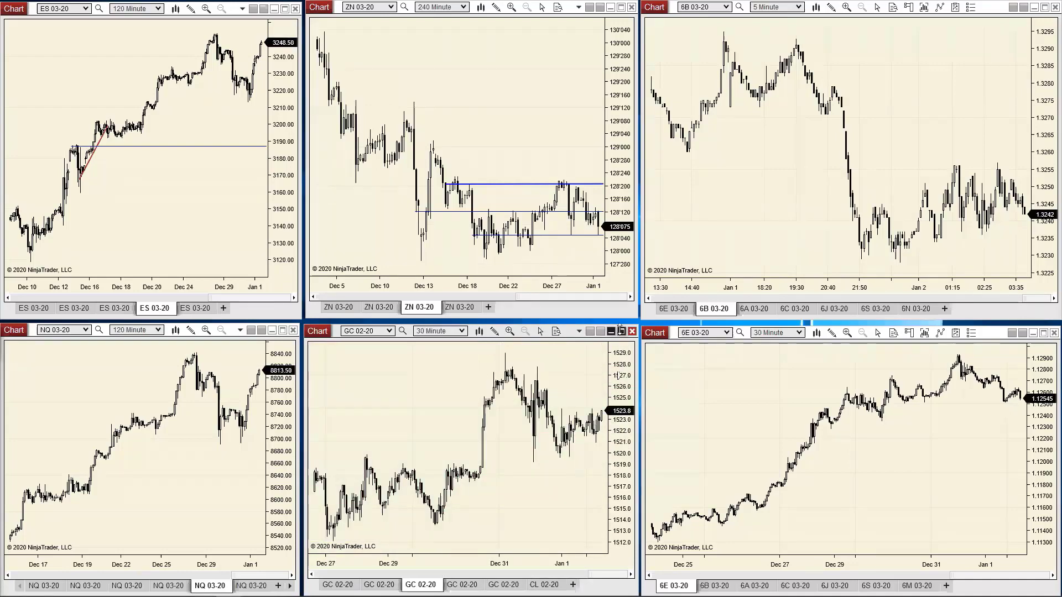
# Step: Draw a horizontal ray at 1525.8 from the Dec 31 bar on the maximized 30-minute gold chart
pyautogui.click(621, 331)
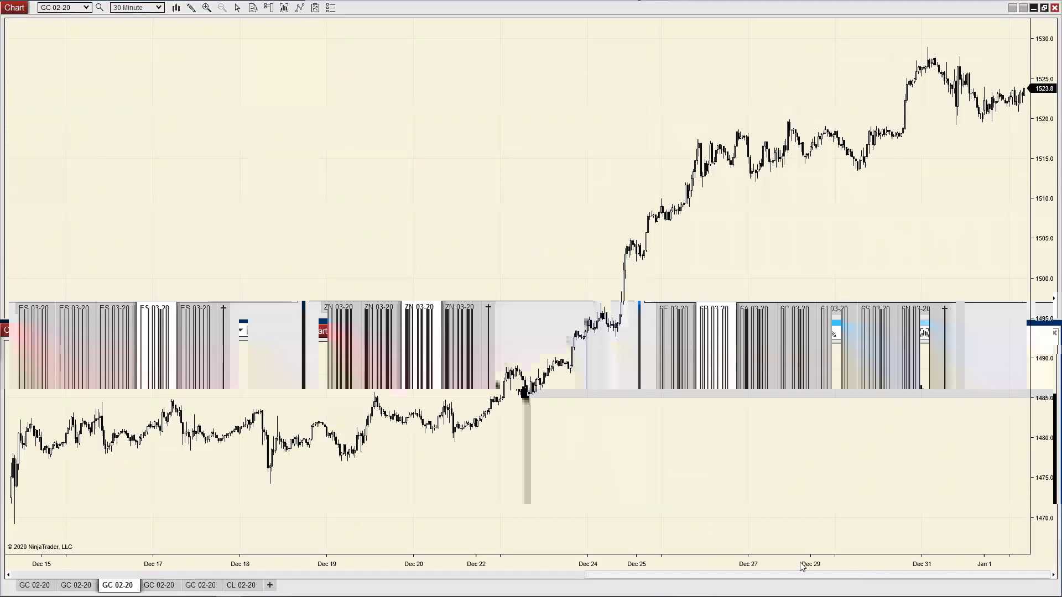
pyautogui.scroll(3, 326, 539)
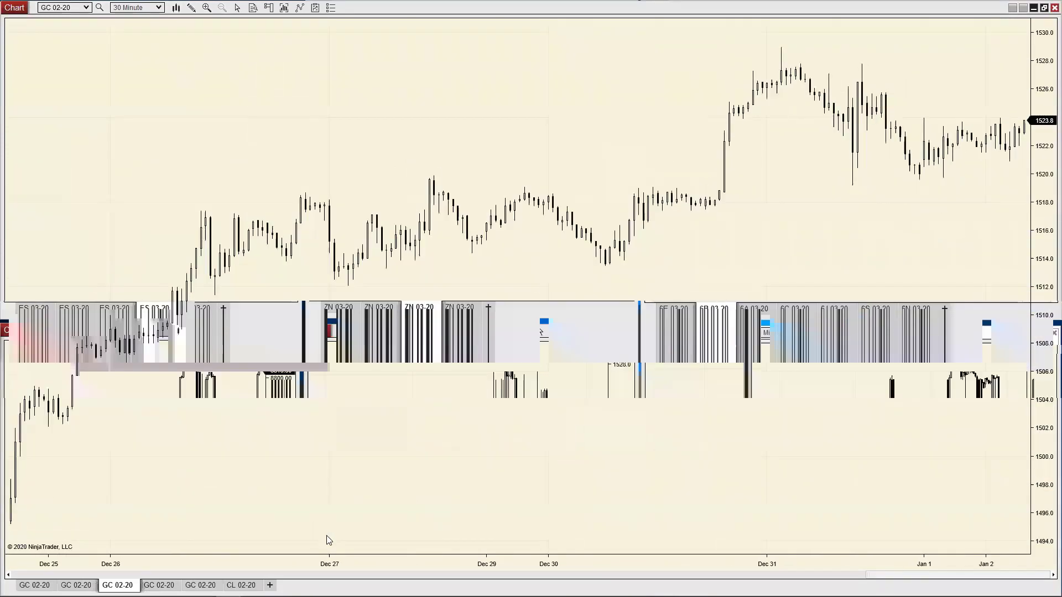
pyautogui.scroll(1, 326, 539)
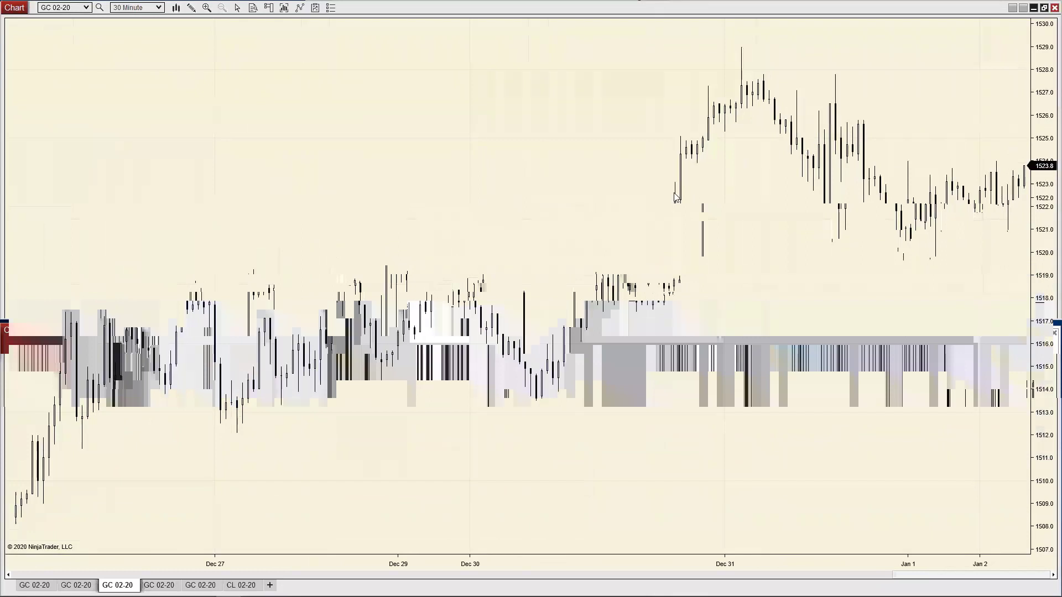
pyautogui.middleClick(726, 212)
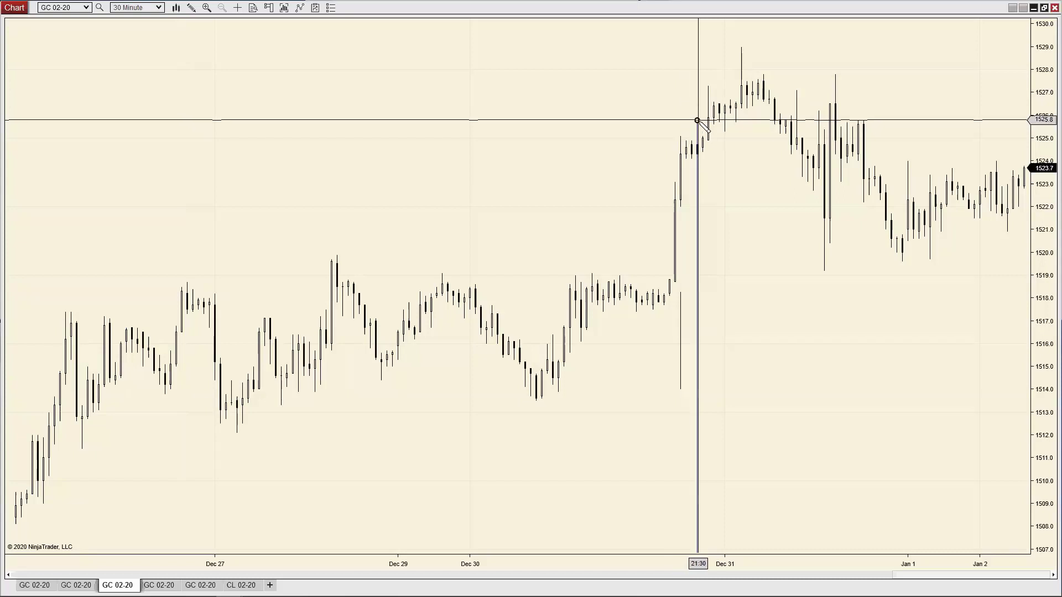
pyautogui.click(697, 120)
pyautogui.click(719, 120)
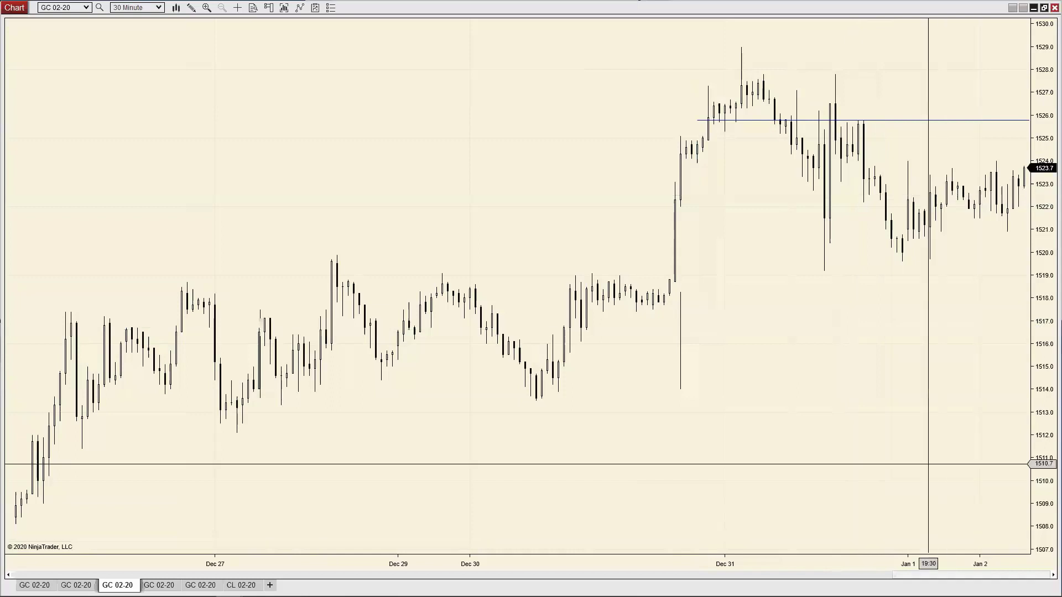
# Step: Turn off the crosshair, show bars back to Dec 23, and restore the six-chart layout
pyautogui.middleClick(892, 418)
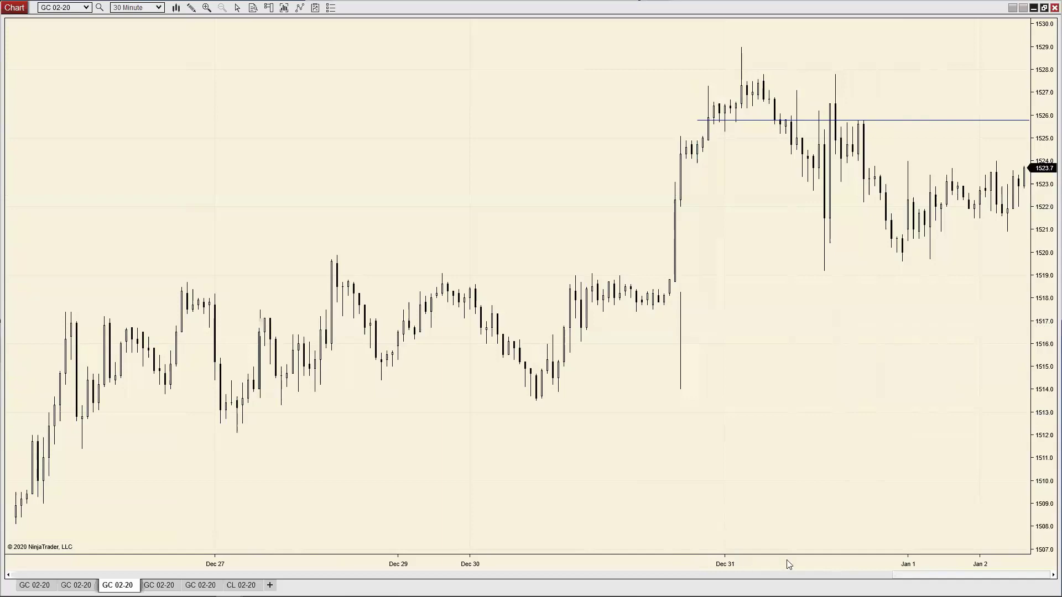
pyautogui.moveTo(788, 564); pyautogui.dragTo(826, 561)
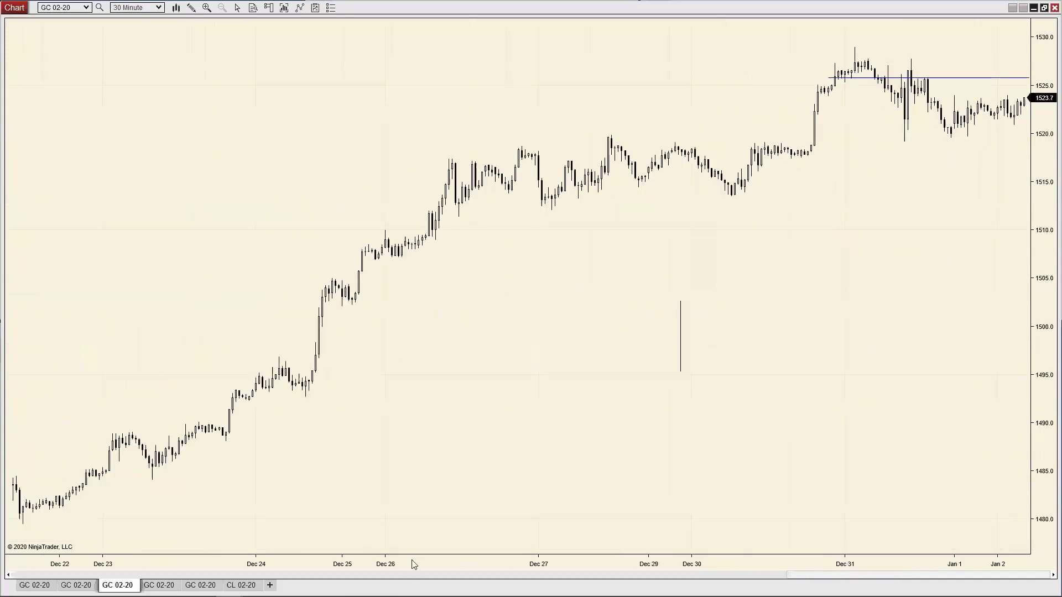
pyautogui.click(1044, 7)
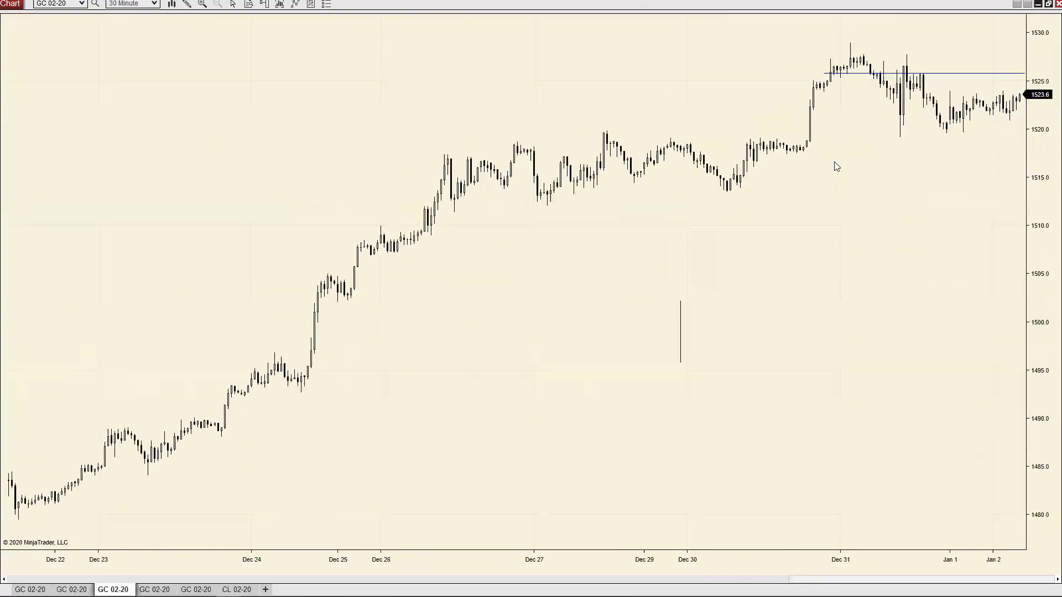
pyautogui.press('super+Down')
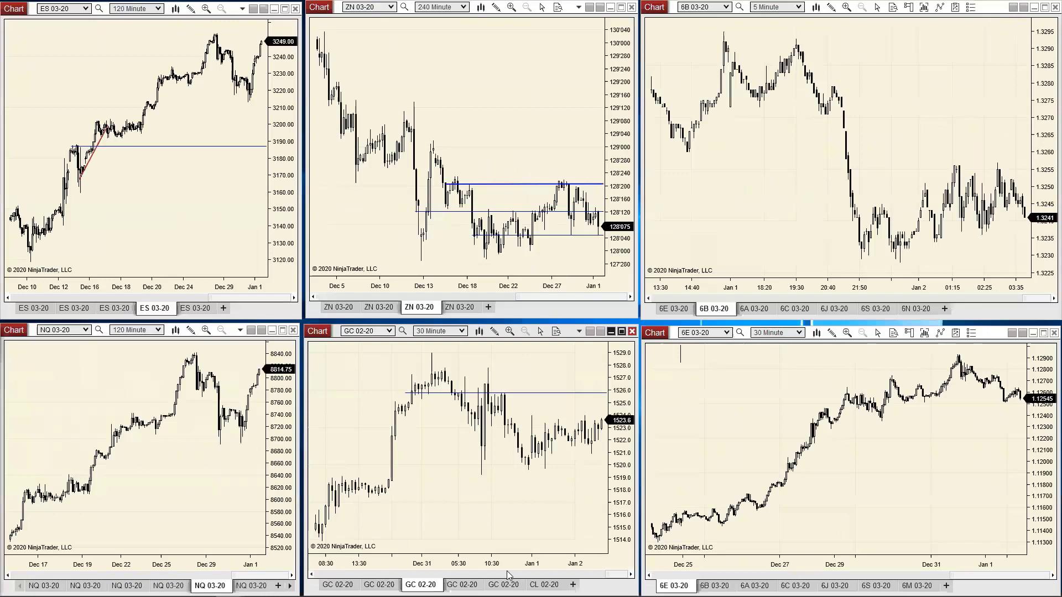
# Step: Inspect the GC 02-20 daily Fibonacci chart full-screen, then show the CL 02-20 crude oil chart instead
pyautogui.click(501, 585)
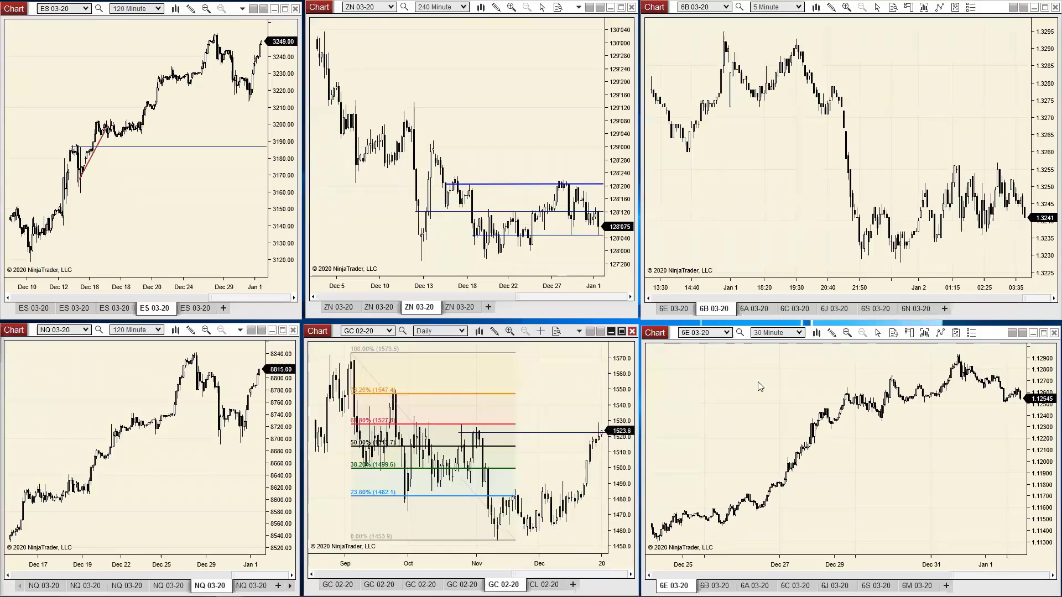
pyautogui.click(621, 331)
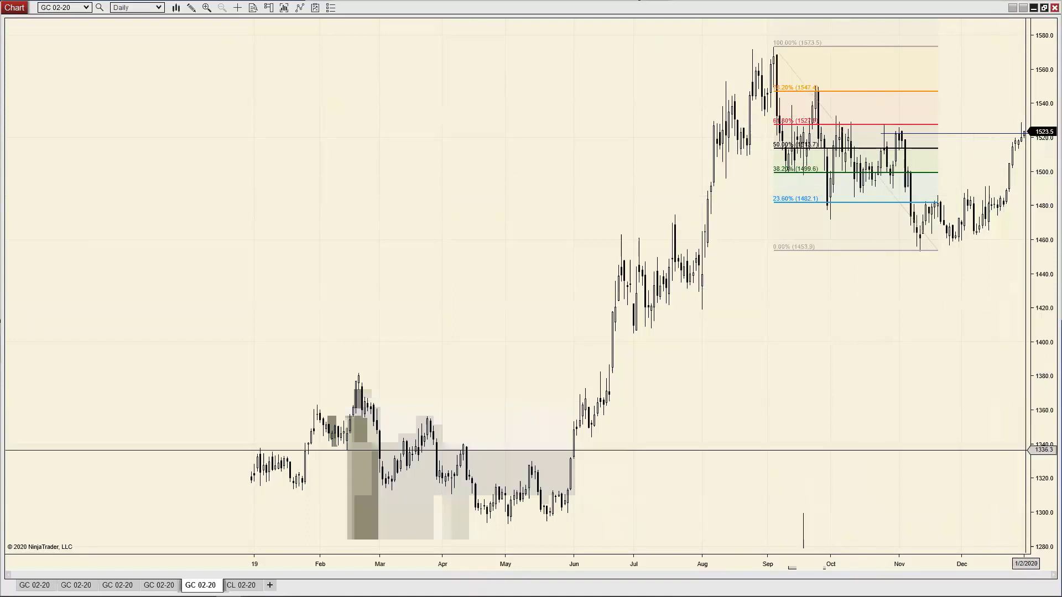
pyautogui.click(1043, 7)
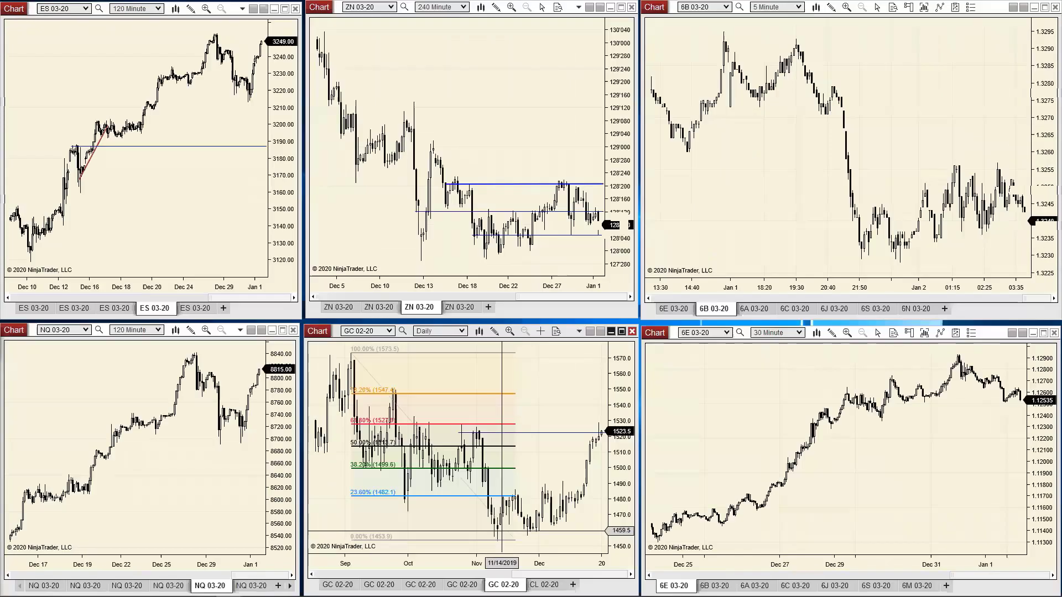
pyautogui.click(528, 584)
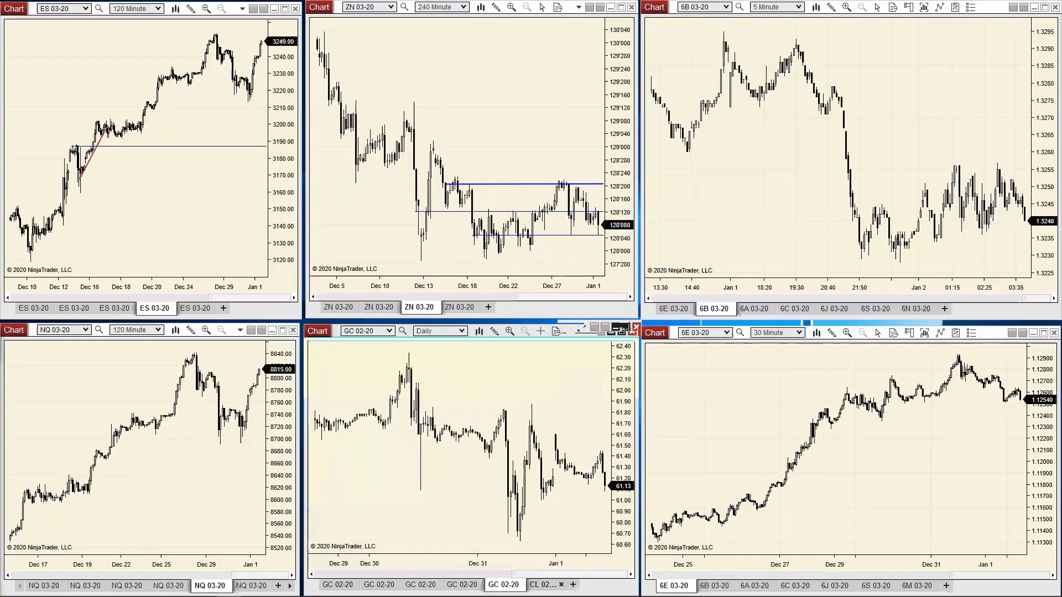